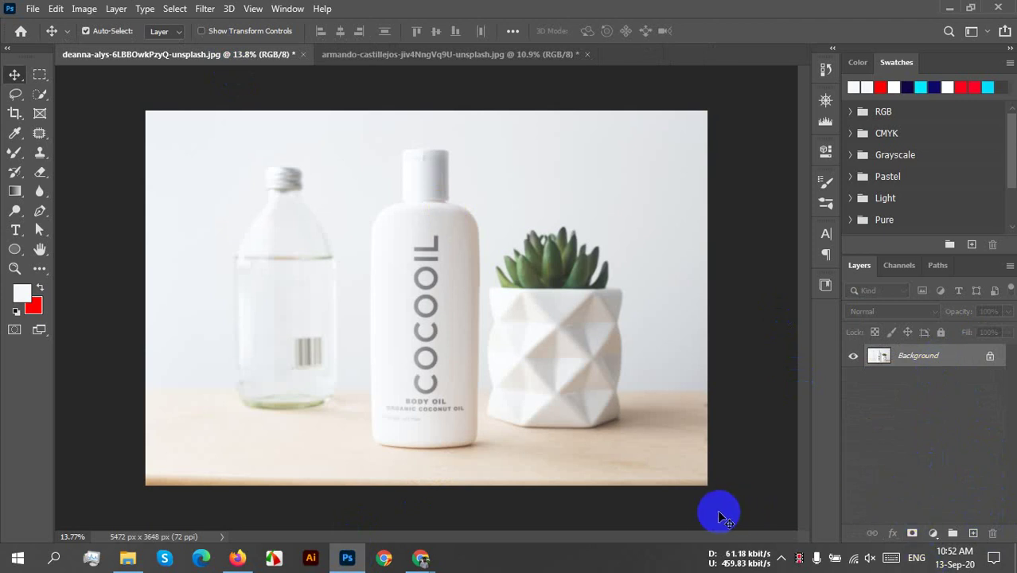
# Duplicate the Background layer and draw a rectangular selection around the vertical COCOOIL lettering on the white bottle
pyautogui.hotkey('ctrl', 'j')
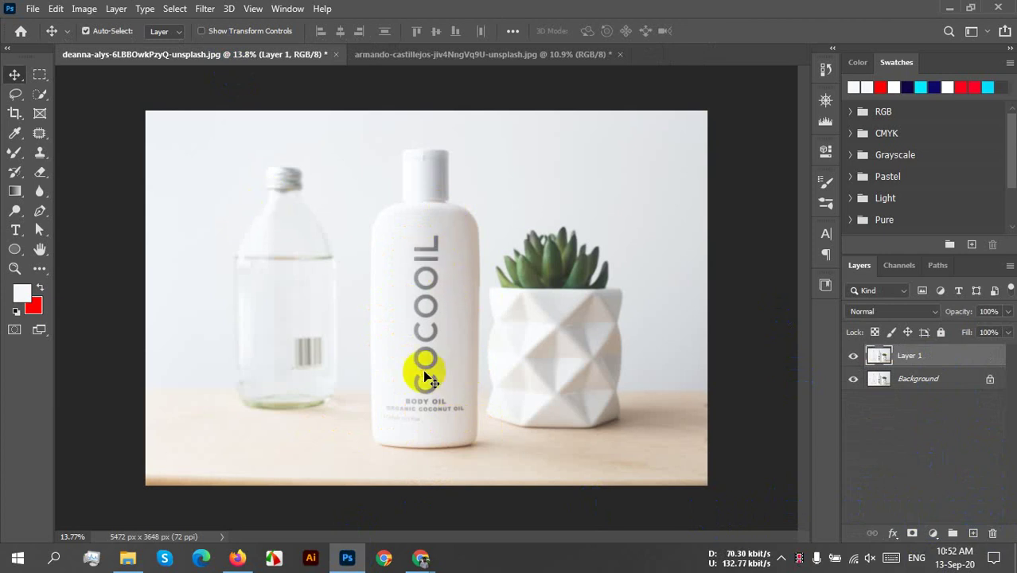
pyautogui.scroll(3, 451, 359)
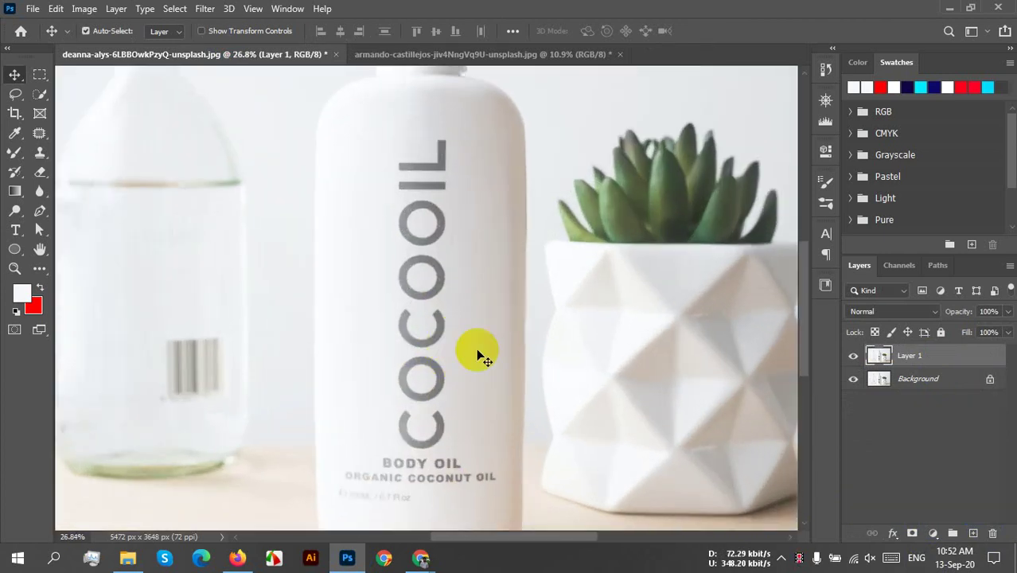
pyautogui.moveTo(478, 397); pyautogui.dragTo(418, 401)
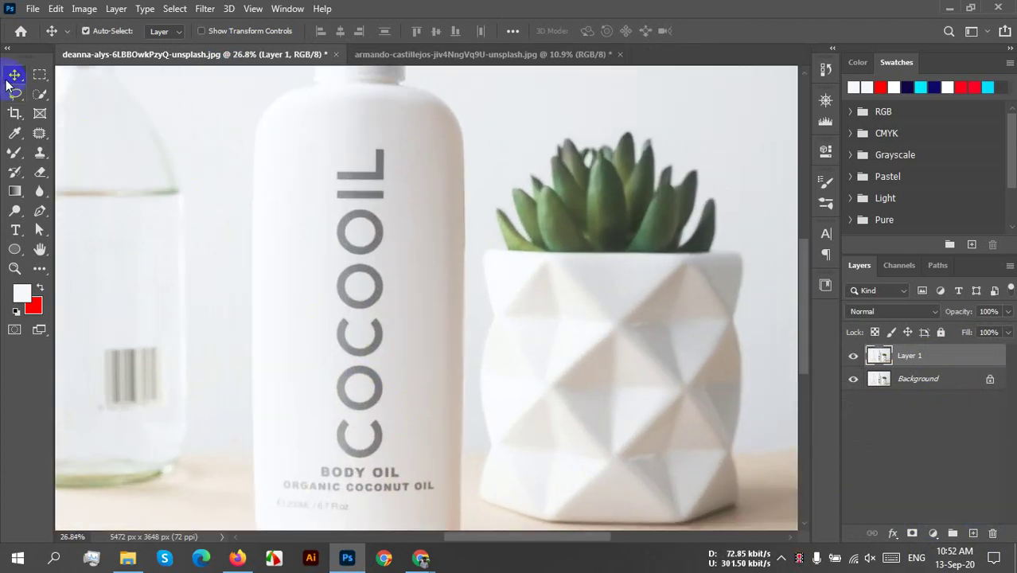
pyautogui.click(38, 77)
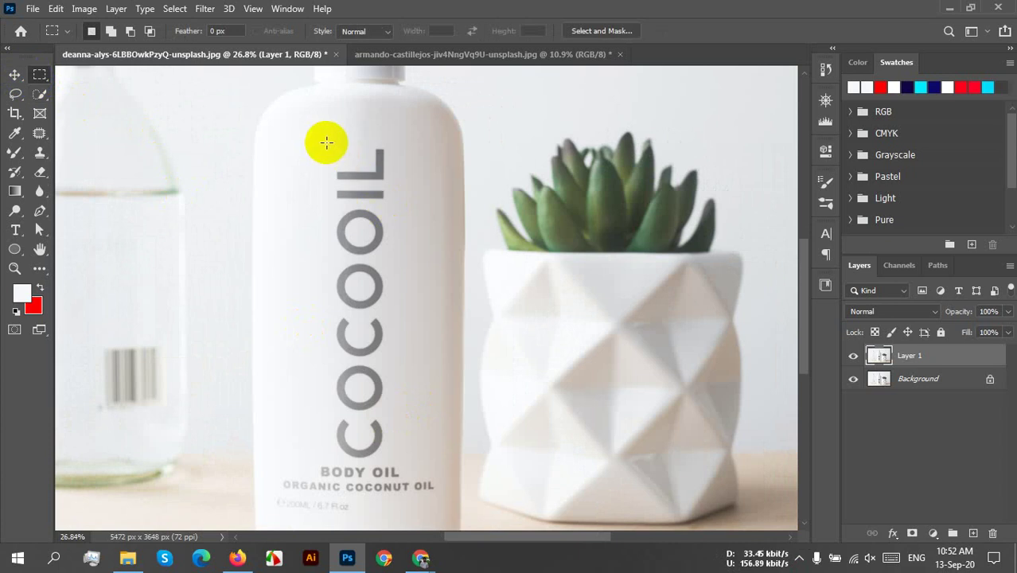
pyautogui.moveTo(333, 144); pyautogui.dragTo(385, 460)
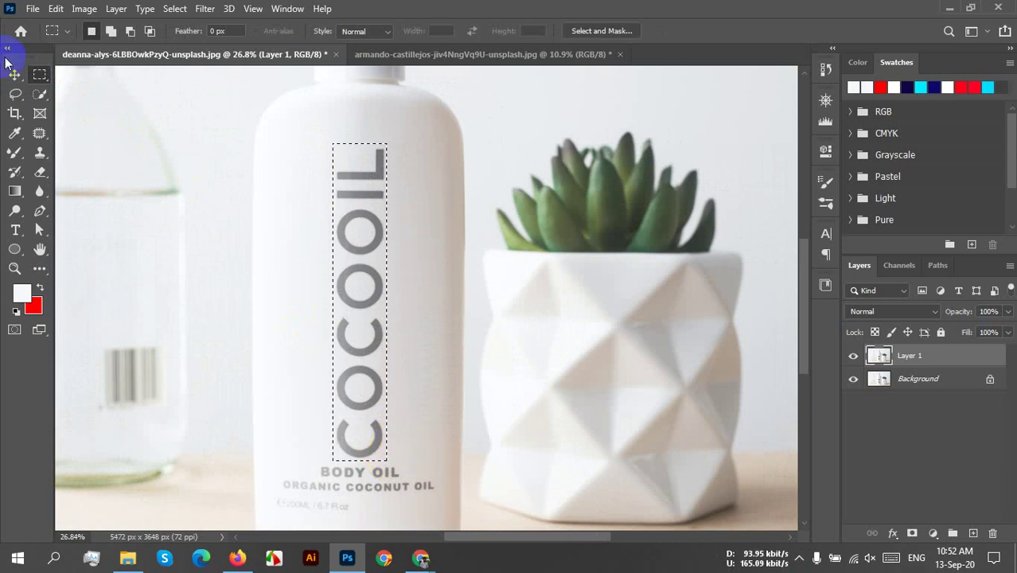
# Fill the selected COCOOIL lettering using Content-Aware with Color Adaptation, Normal mode and 100% opacity, then clear the selection
pyautogui.hotkey('shift', 'F5')
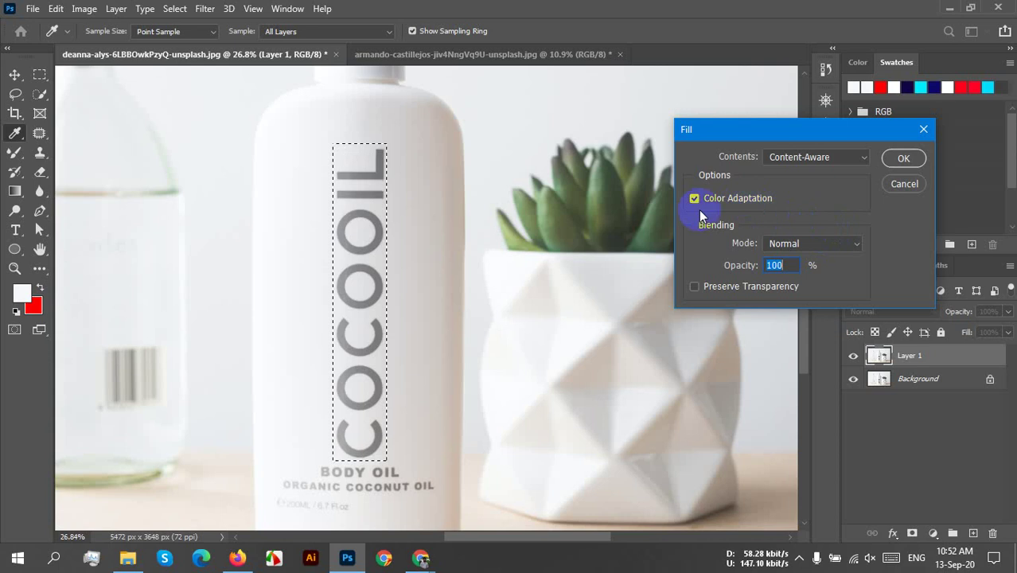
pyautogui.moveTo(746, 134); pyautogui.dragTo(703, 122)
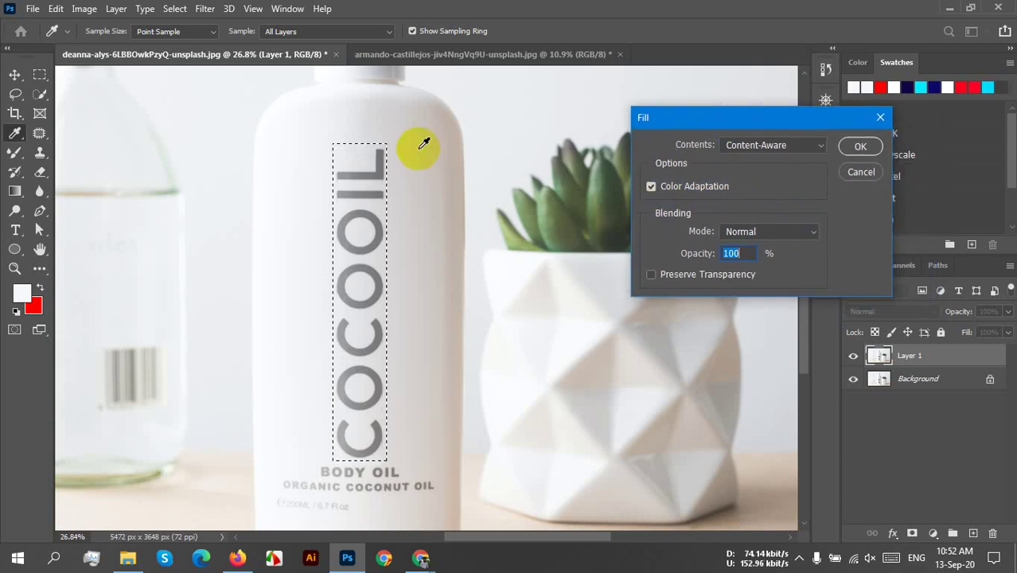
pyautogui.click(784, 143)
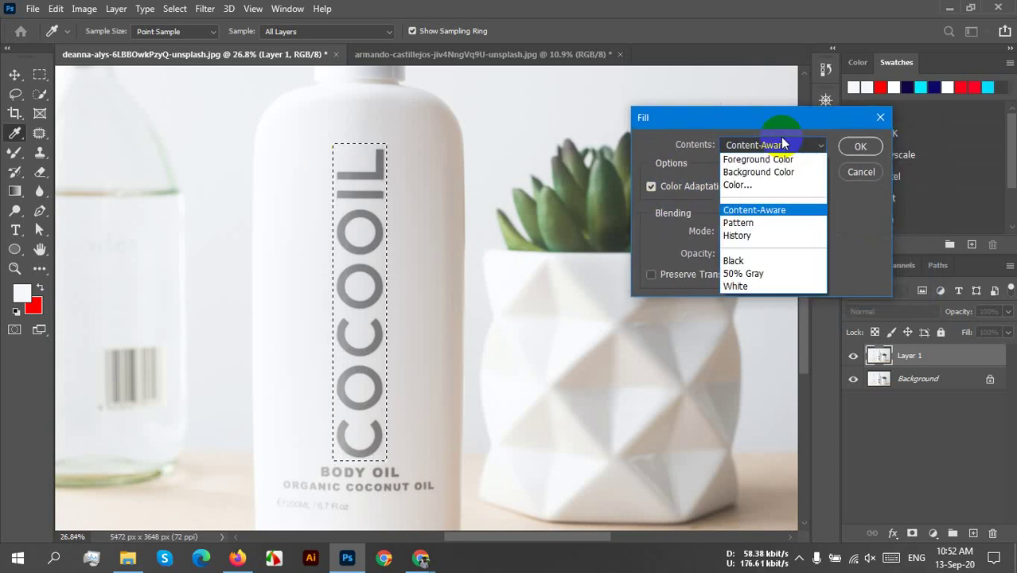
pyautogui.click(773, 211)
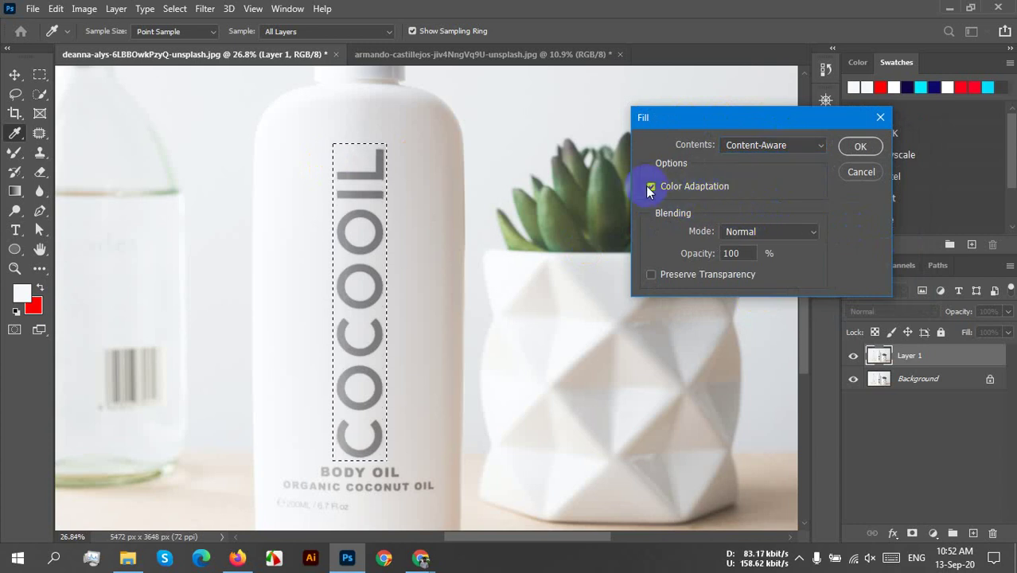
pyautogui.click(859, 145)
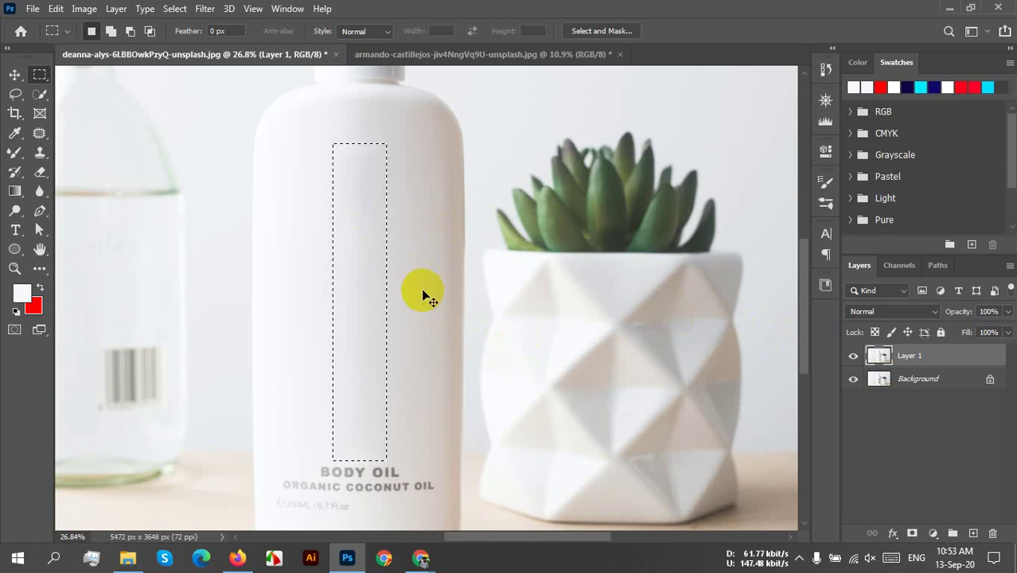
pyautogui.hotkey('ctrl', 'd')
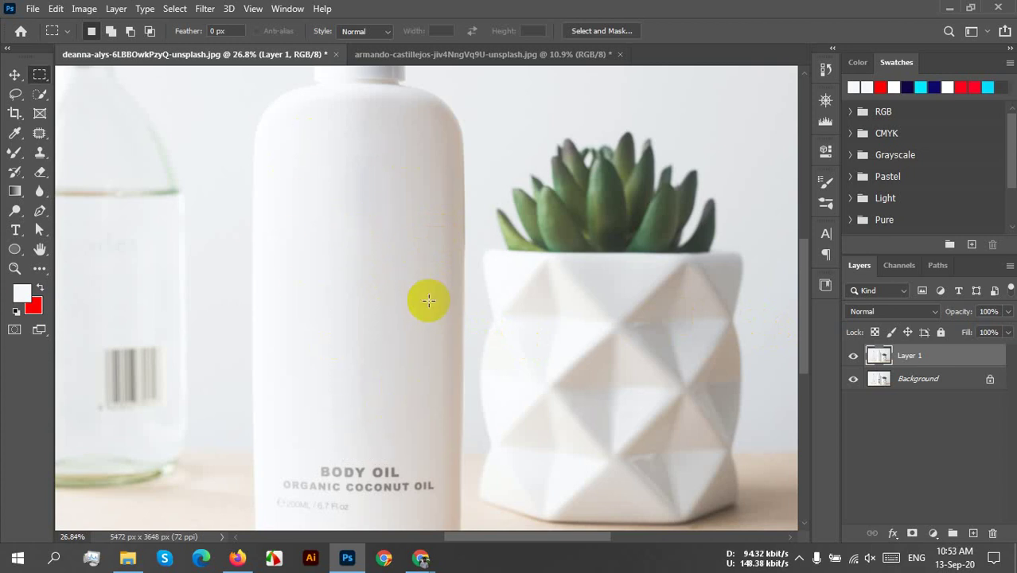
# Select the small BODY OIL text block near the white bottle's base, replace it with a Content-Aware fill and deselect
pyautogui.scroll(-3, 428, 300)
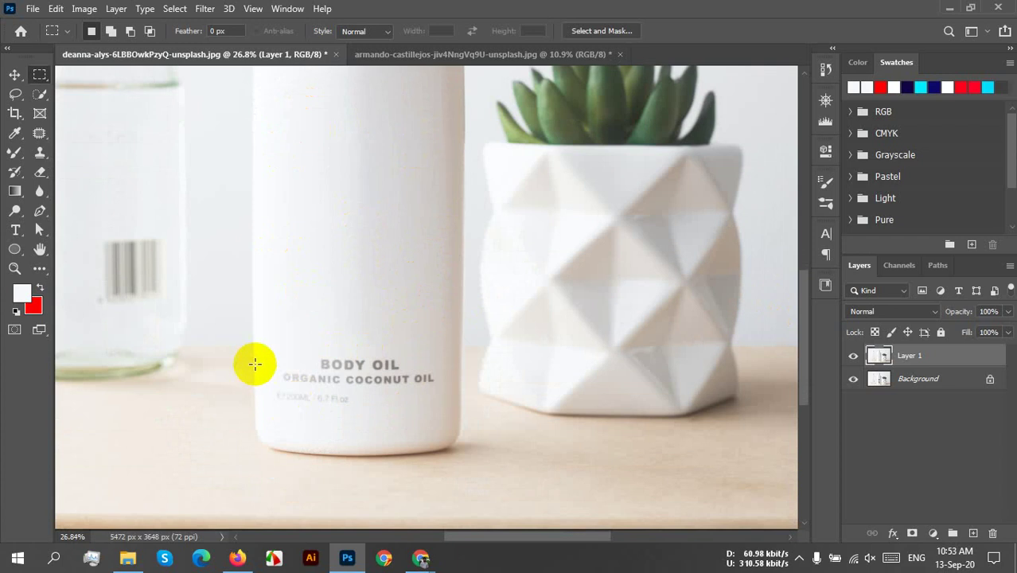
pyautogui.moveTo(268, 357); pyautogui.dragTo(439, 404)
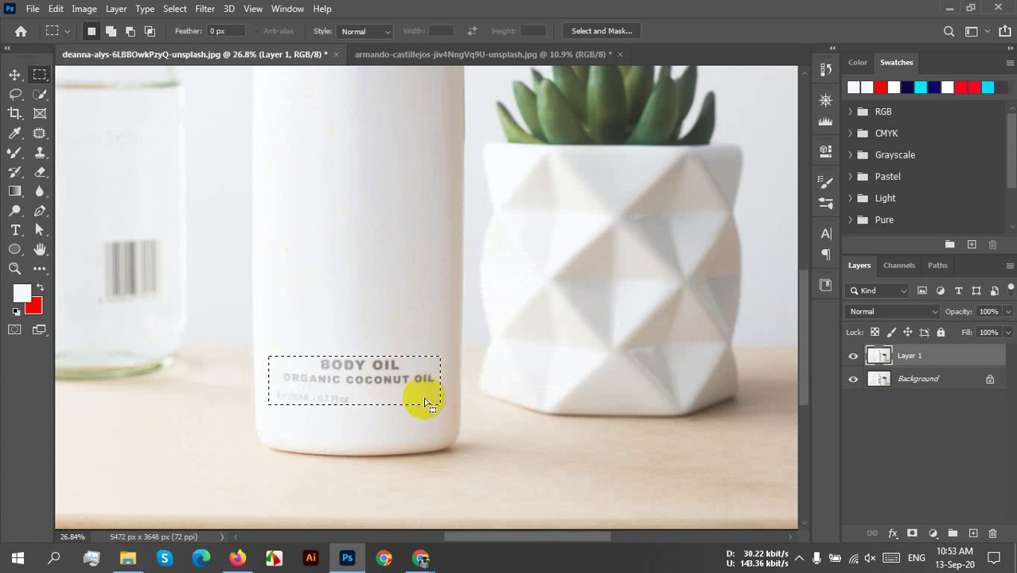
pyautogui.hotkey('shift', 'F5')
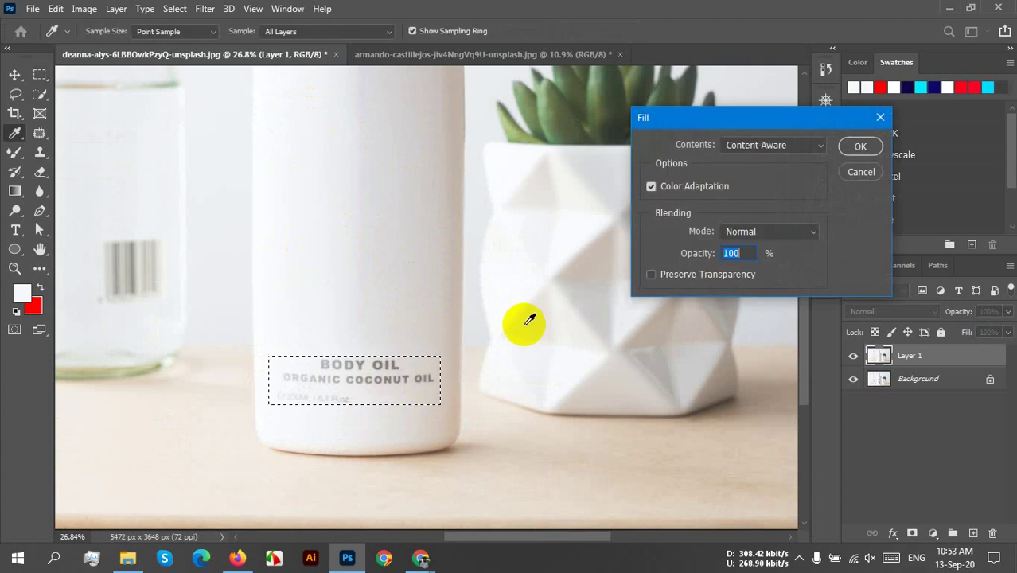
pyautogui.click(766, 145)
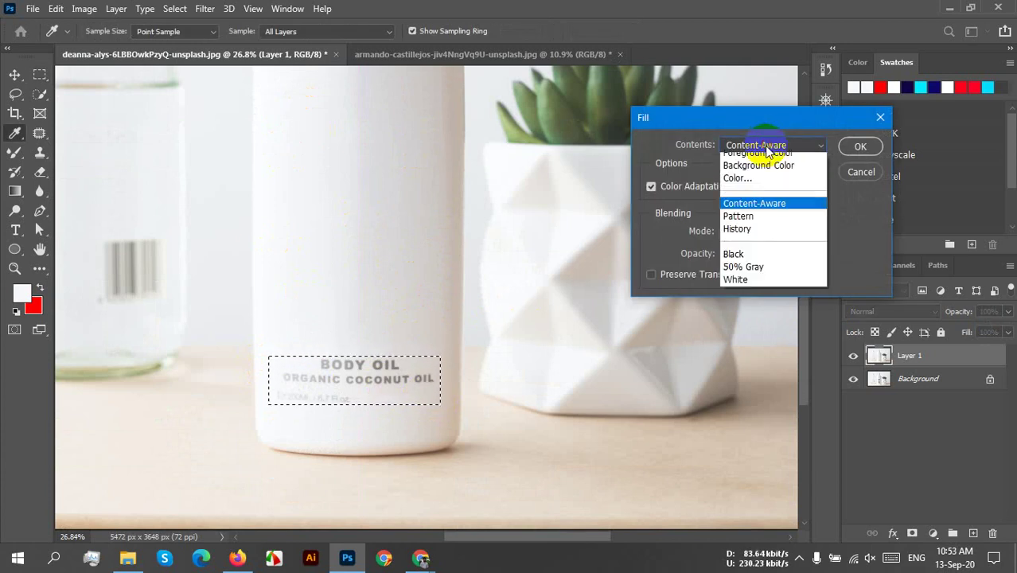
pyautogui.click(754, 205)
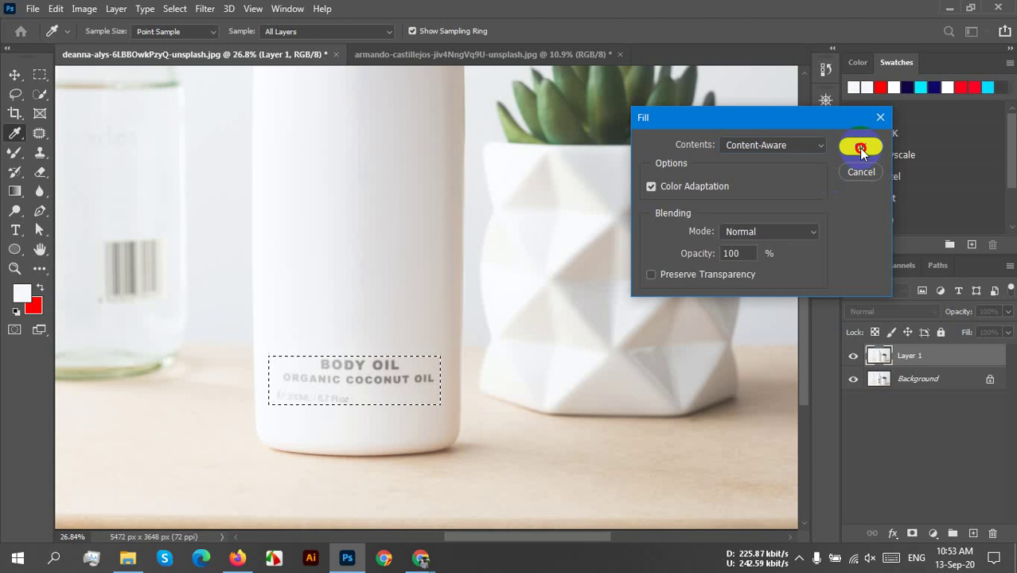
pyautogui.click(860, 147)
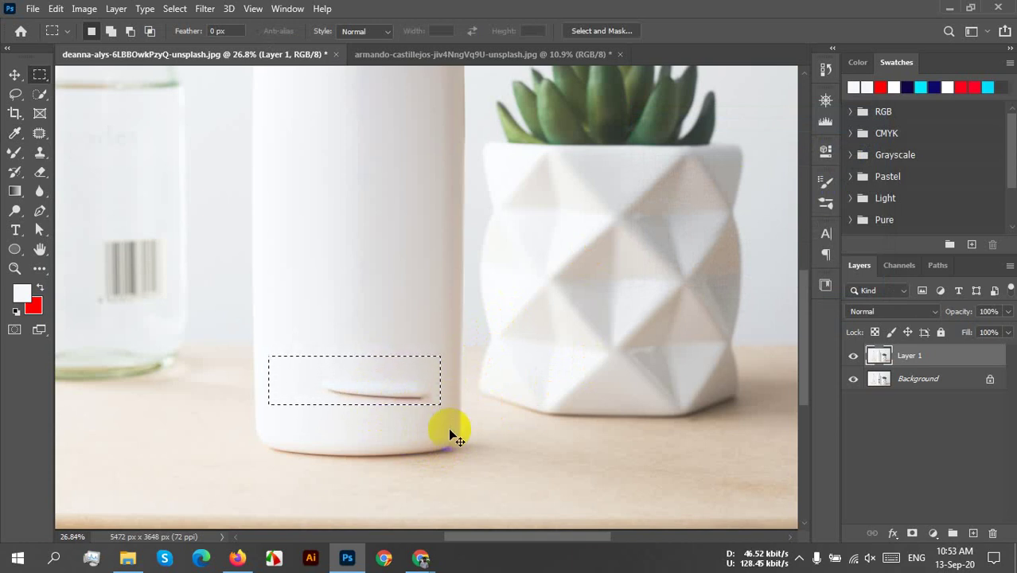
pyautogui.hotkey('ctrl', 'd')
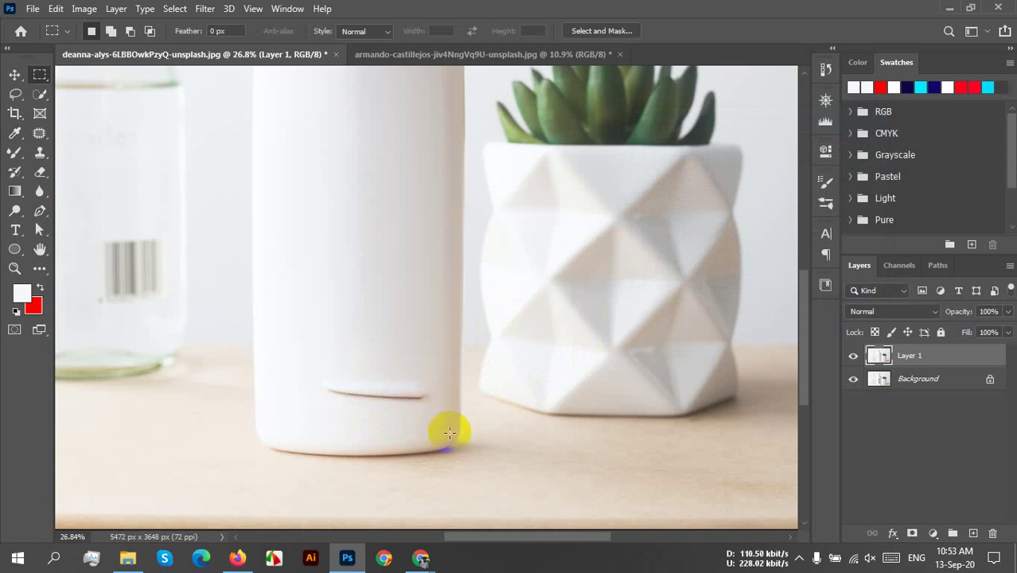
# Paint clean bottle surface over the dark smear near the white bottle's base using the Clone Stamp tool
pyautogui.click(39, 154)
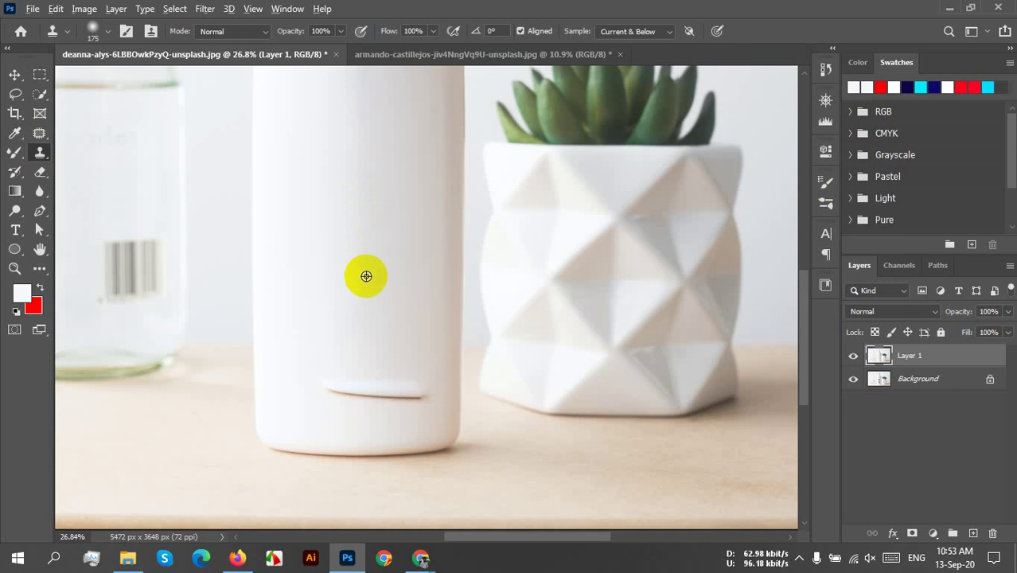
pyautogui.moveTo(377, 390)
pyautogui.mouseDown()
pyautogui.moveTo(325, 388)
pyautogui.moveTo(408, 386)
pyautogui.moveTo(407, 404)
pyautogui.moveTo(318, 394)
pyautogui.mouseUp()
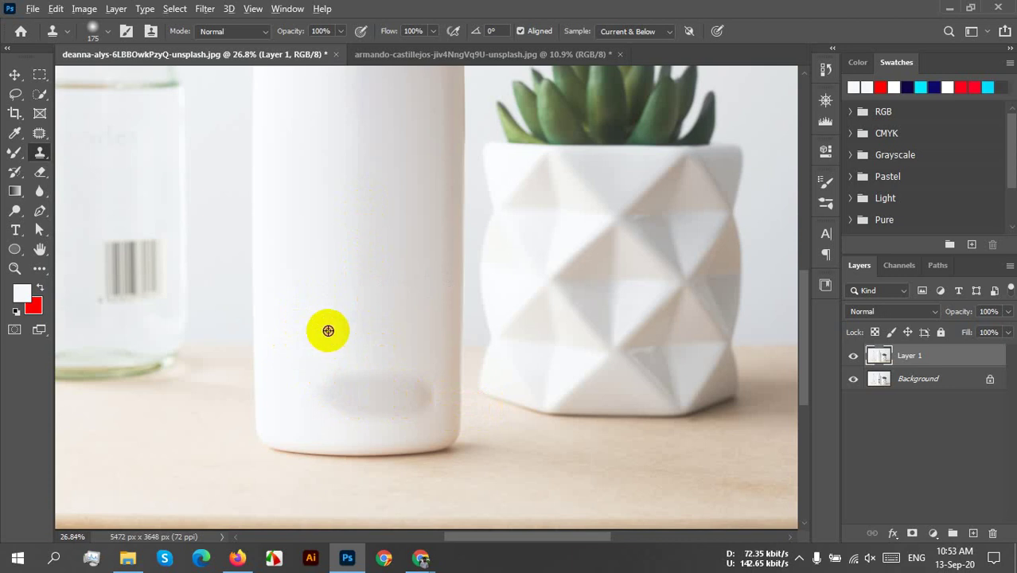
pyautogui.moveTo(363, 397)
pyautogui.mouseDown()
pyautogui.moveTo(329, 389)
pyautogui.moveTo(326, 399)
pyautogui.moveTo(355, 381)
pyautogui.moveTo(343, 404)
pyautogui.moveTo(354, 380)
pyautogui.moveTo(356, 396)
pyautogui.moveTo(396, 377)
pyautogui.moveTo(389, 396)
pyautogui.moveTo(406, 383)
pyautogui.moveTo(416, 399)
pyautogui.moveTo(381, 404)
pyautogui.mouseUp()
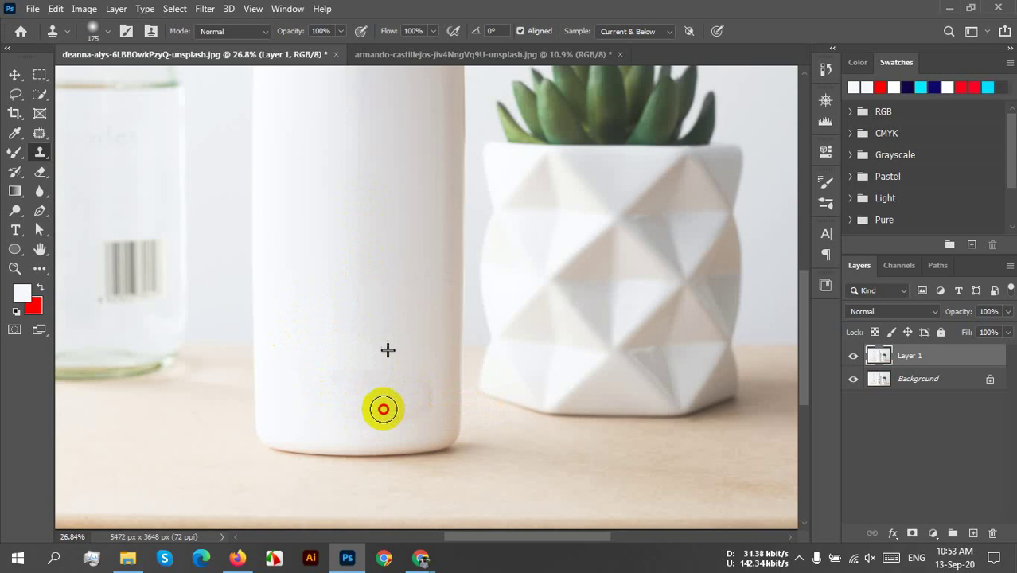
pyautogui.click(416, 423)
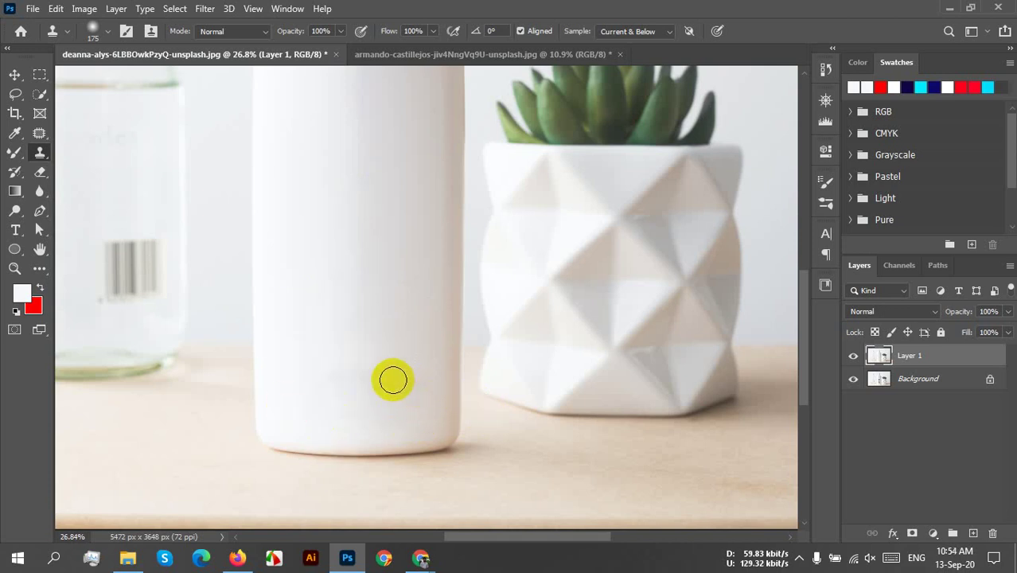
pyautogui.moveTo(393, 381)
pyautogui.mouseDown()
pyautogui.moveTo(345, 384)
pyautogui.moveTo(325, 404)
pyautogui.moveTo(333, 418)
pyautogui.moveTo(362, 417)
pyautogui.moveTo(406, 390)
pyautogui.mouseUp()
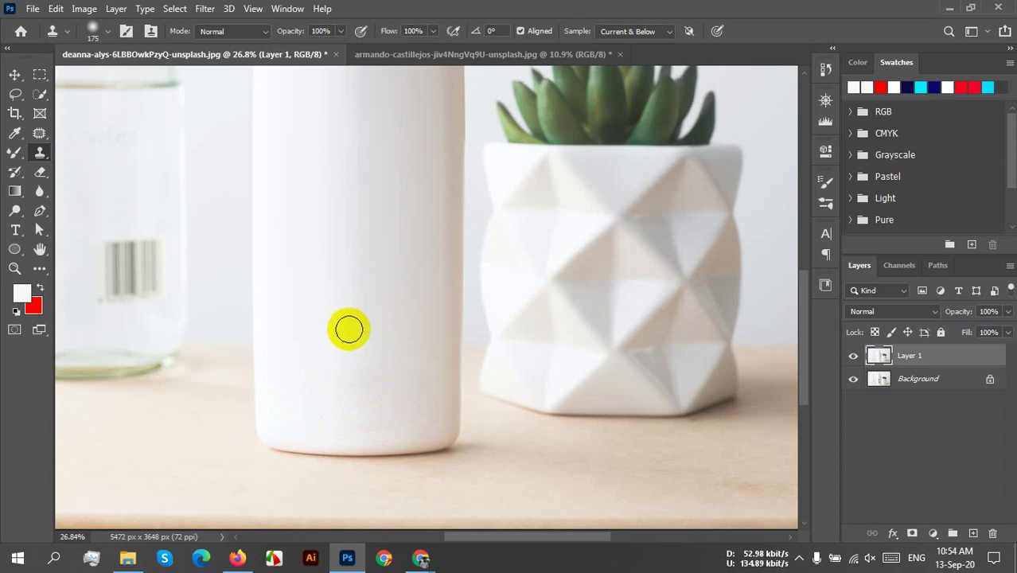
# Sample a clean spot on the lower bottle and clone it over the remaining uneven patch below it
pyautogui.scroll(-4, 347, 331)
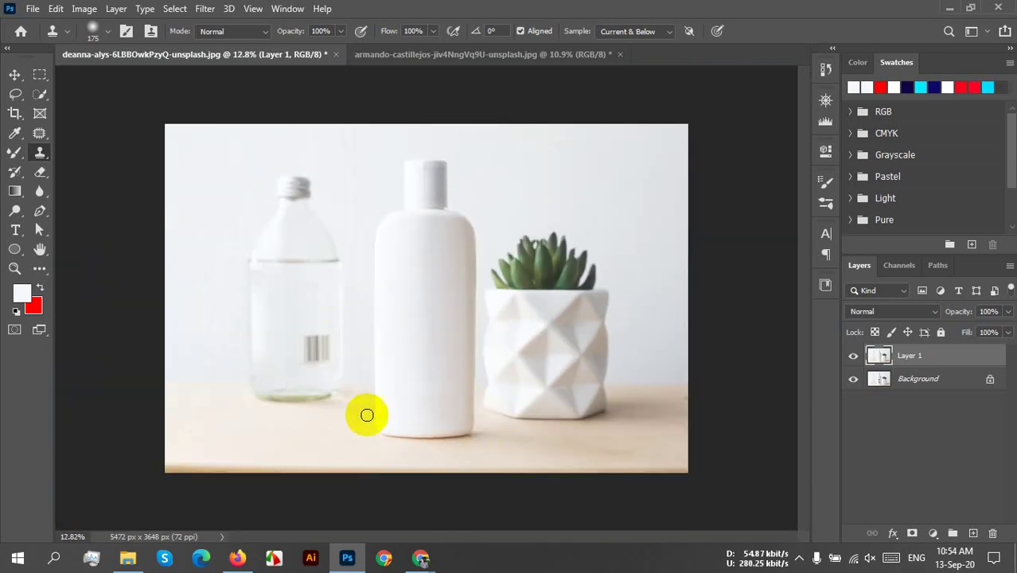
pyautogui.scroll(-1, 494, 374)
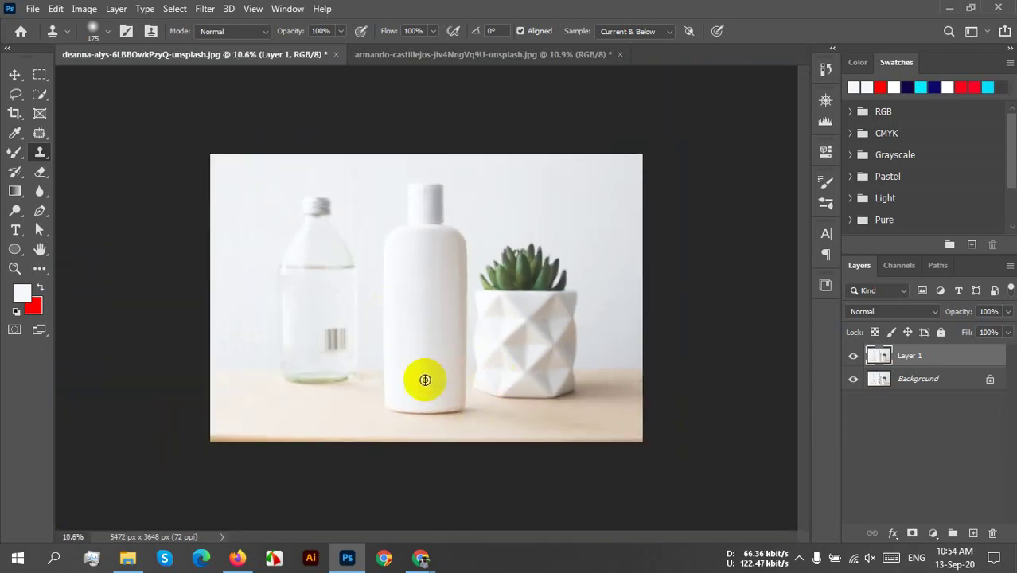
pyautogui.scroll(6, 431, 376)
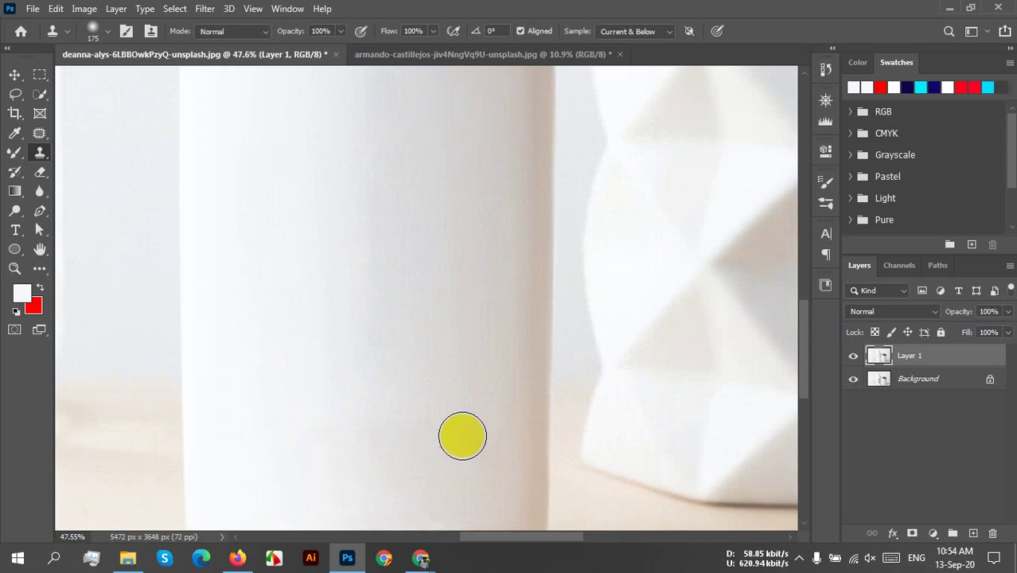
pyautogui.keyDown('alt'); pyautogui.click(331, 331); pyautogui.keyUp('alt')
pyautogui.moveTo(341, 415)
pyautogui.mouseDown()
pyautogui.moveTo(315, 435)
pyautogui.moveTo(376, 426)
pyautogui.moveTo(317, 447)
pyautogui.mouseUp()
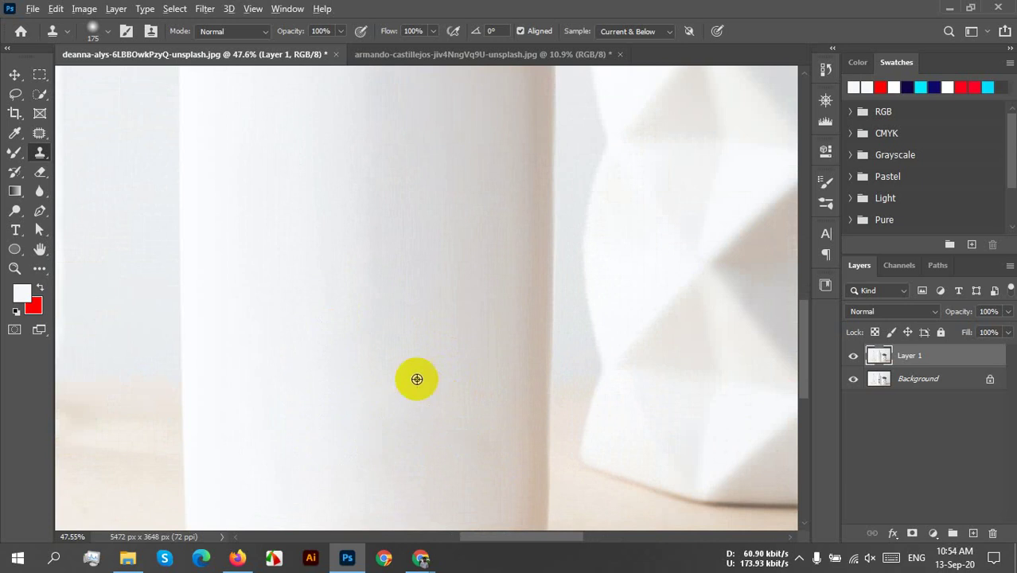
# Examine the retouched front of the white bottle up close and within the whole photo
pyautogui.scroll(-2, 430, 377)
pyautogui.scroll(-1, 430, 378)
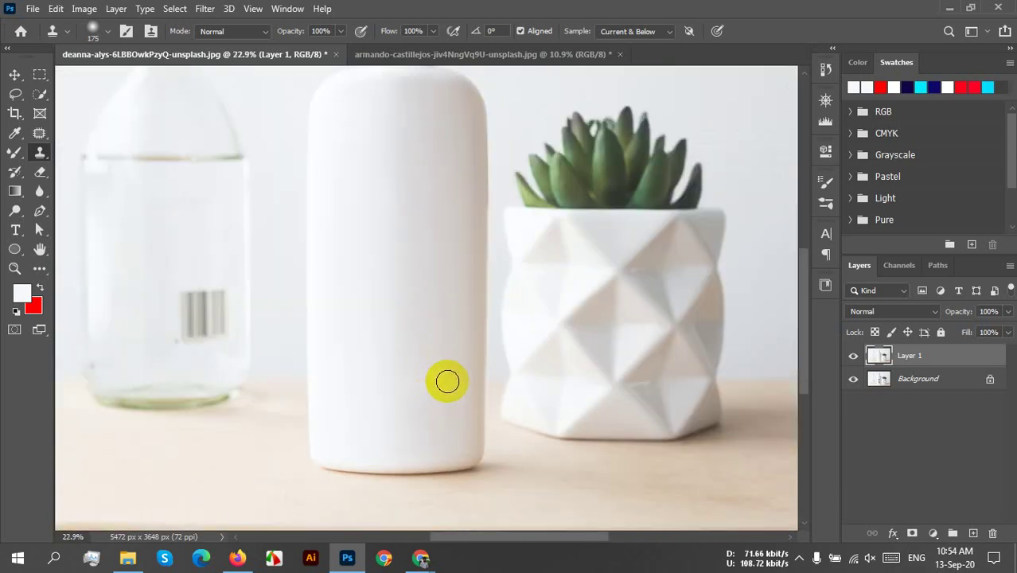
pyautogui.scroll(-1, 424, 393)
pyautogui.scroll(4, 410, 400)
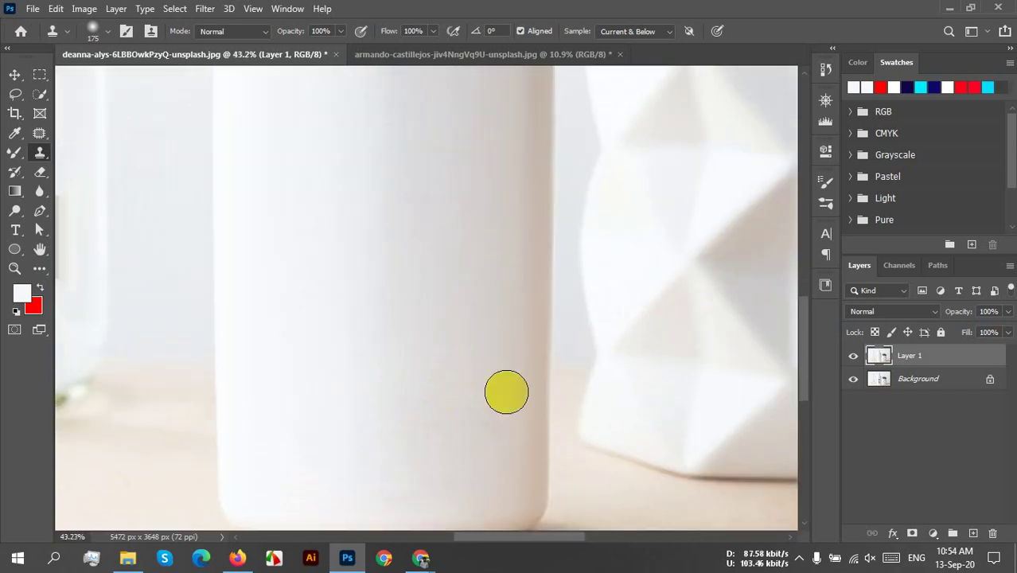
pyautogui.scroll(1, 469, 410)
pyautogui.scroll(-1, 426, 387)
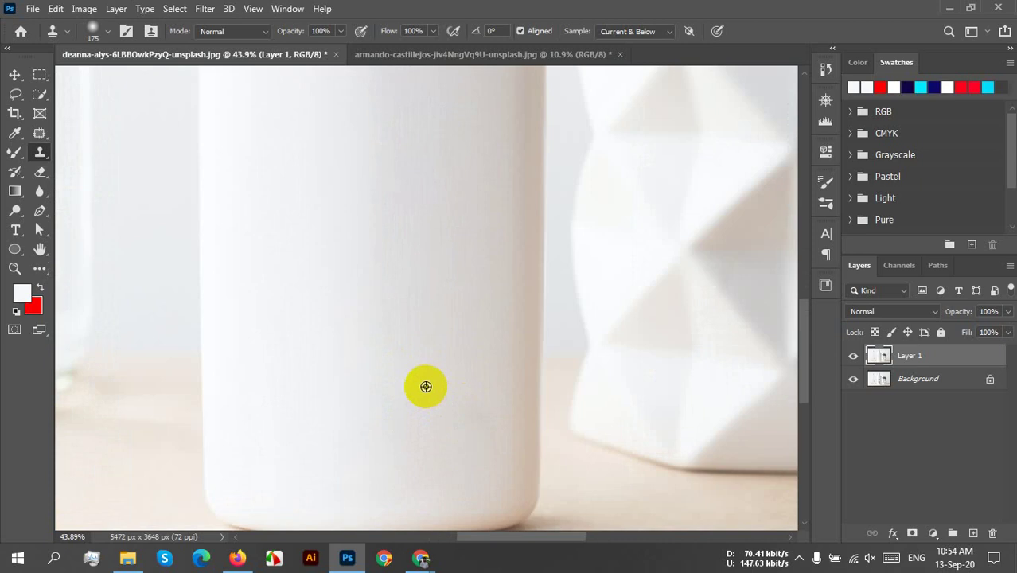
pyautogui.scroll(-2, 426, 387)
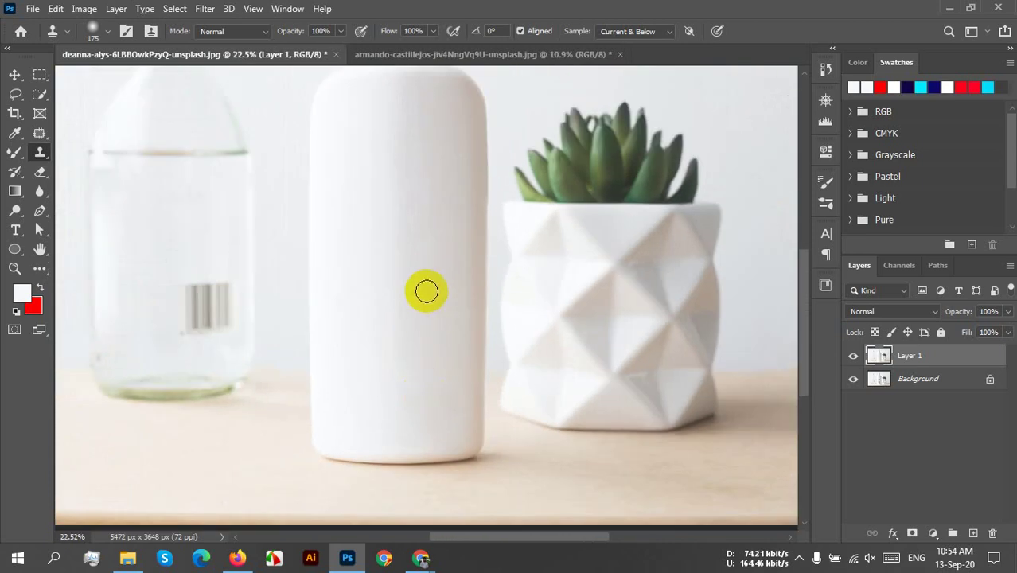
pyautogui.scroll(-1, 427, 290)
pyautogui.moveTo(432, 277); pyautogui.dragTo(433, 284)
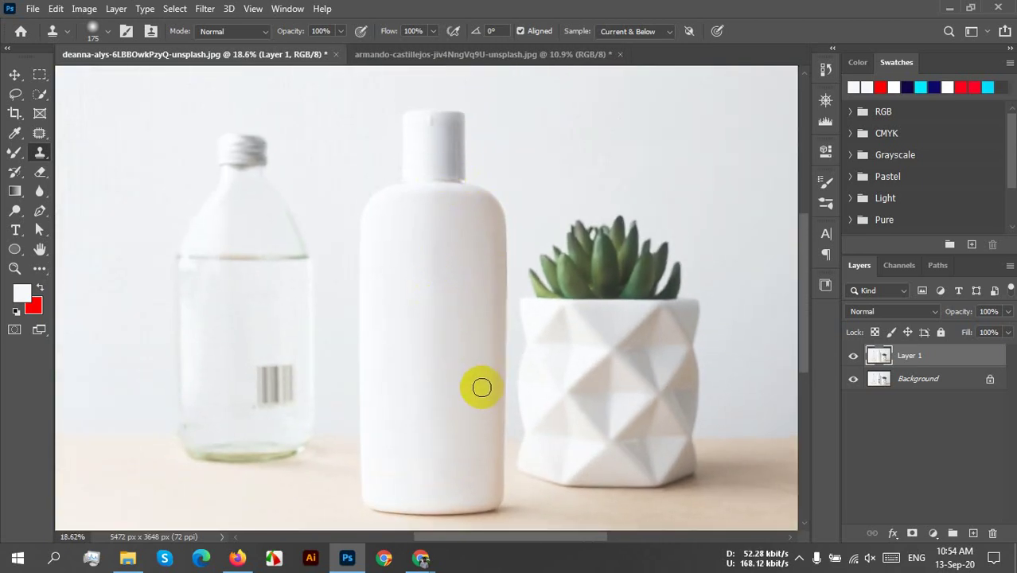
pyautogui.scroll(-2, 452, 409)
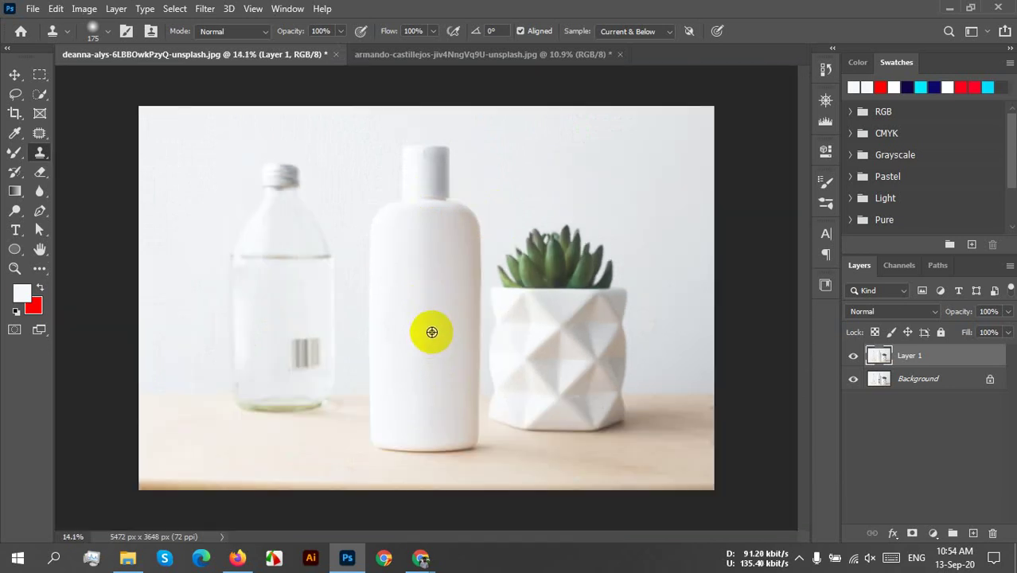
pyautogui.scroll(1, 329, 296)
pyautogui.scroll(1, 270, 275)
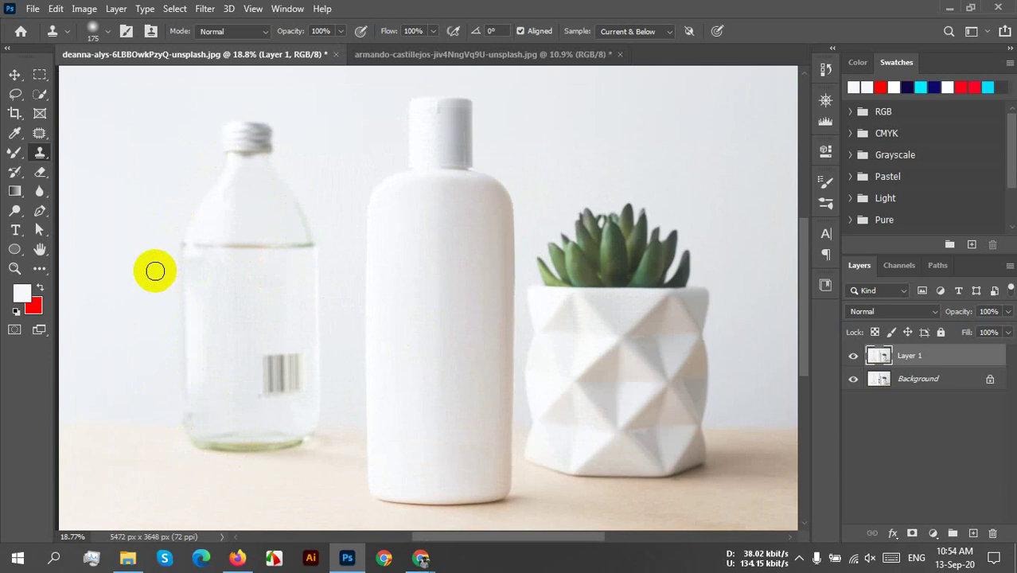
# Outline the clear glass bottle with the Lasso tool, replace it with a Content-Aware fill using Color Adaptation, and deselect
pyautogui.click(15, 95)
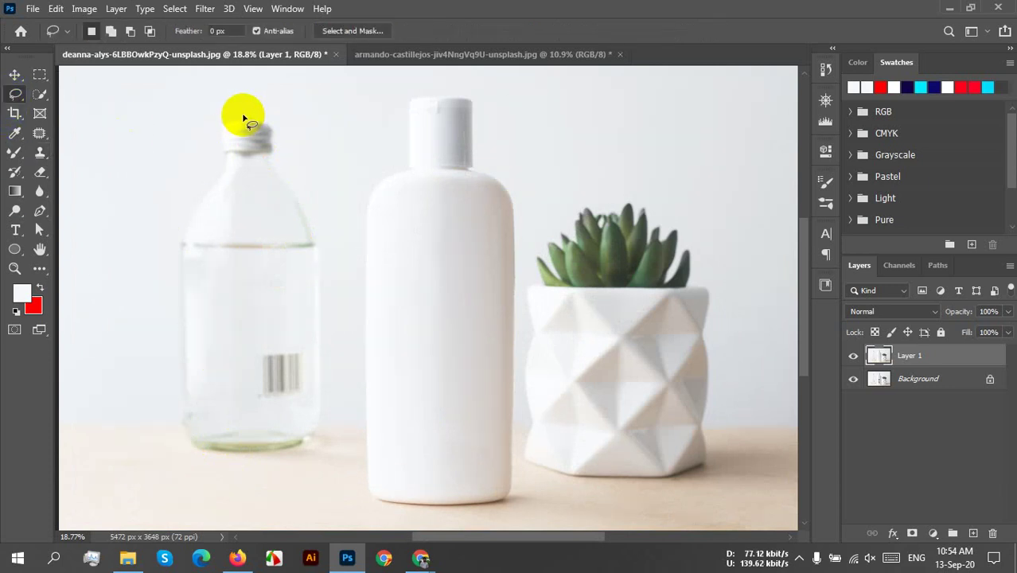
pyautogui.moveTo(246, 115)
pyautogui.mouseDown()
pyautogui.moveTo(206, 121)
pyautogui.moveTo(209, 167)
pyautogui.moveTo(187, 198)
pyautogui.moveTo(167, 277)
pyautogui.moveTo(169, 412)
pyautogui.moveTo(176, 445)
pyautogui.moveTo(195, 461)
pyautogui.moveTo(285, 470)
pyautogui.moveTo(322, 447)
pyautogui.moveTo(335, 395)
pyautogui.moveTo(330, 265)
pyautogui.moveTo(292, 175)
pyautogui.mouseUp()
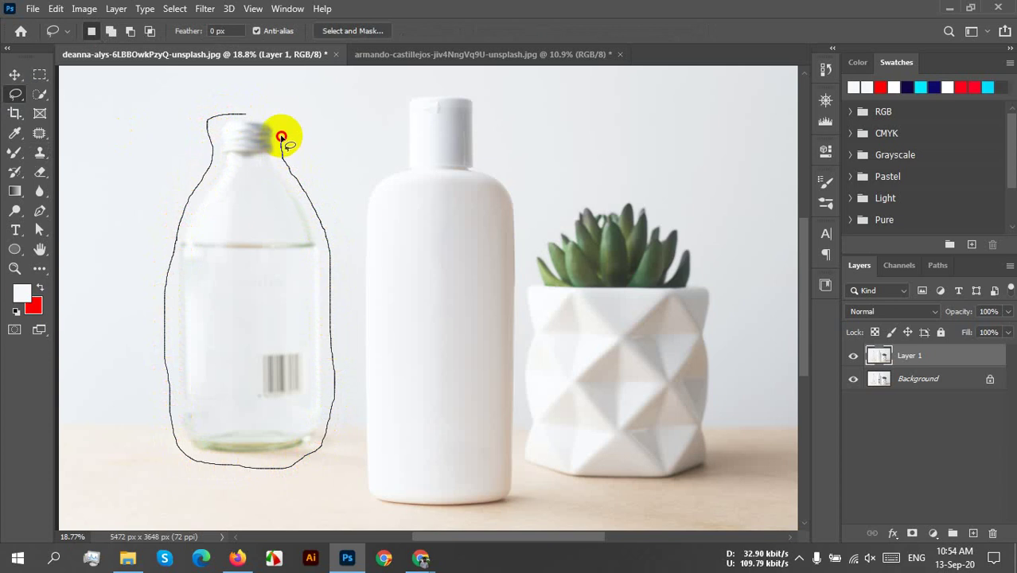
pyautogui.moveTo(277, 121)
pyautogui.mouseDown()
pyautogui.moveTo(266, 105)
pyautogui.moveTo(239, 112)
pyautogui.mouseUp()
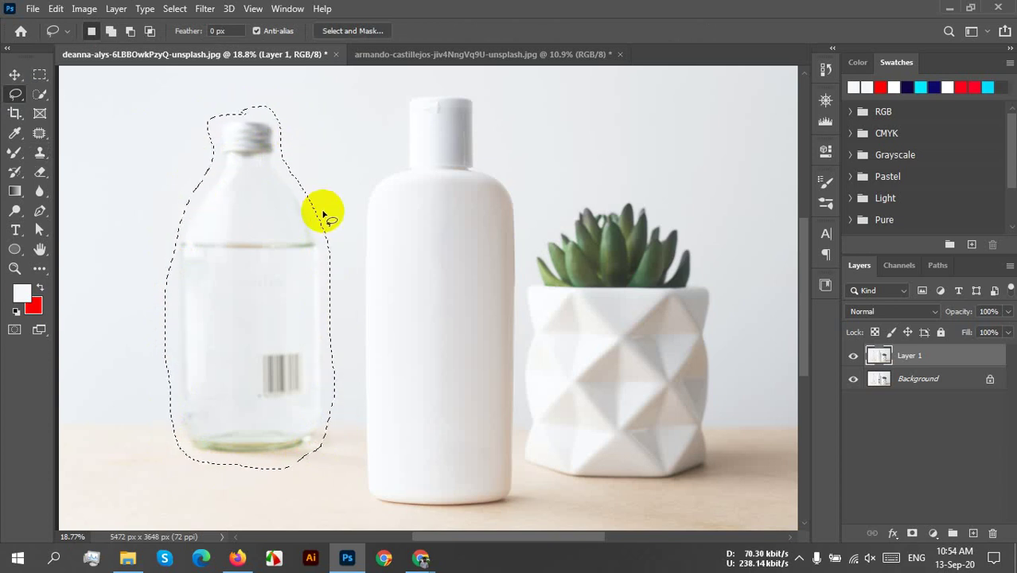
pyautogui.scroll(-2, 318, 199)
pyautogui.click(56, 7)
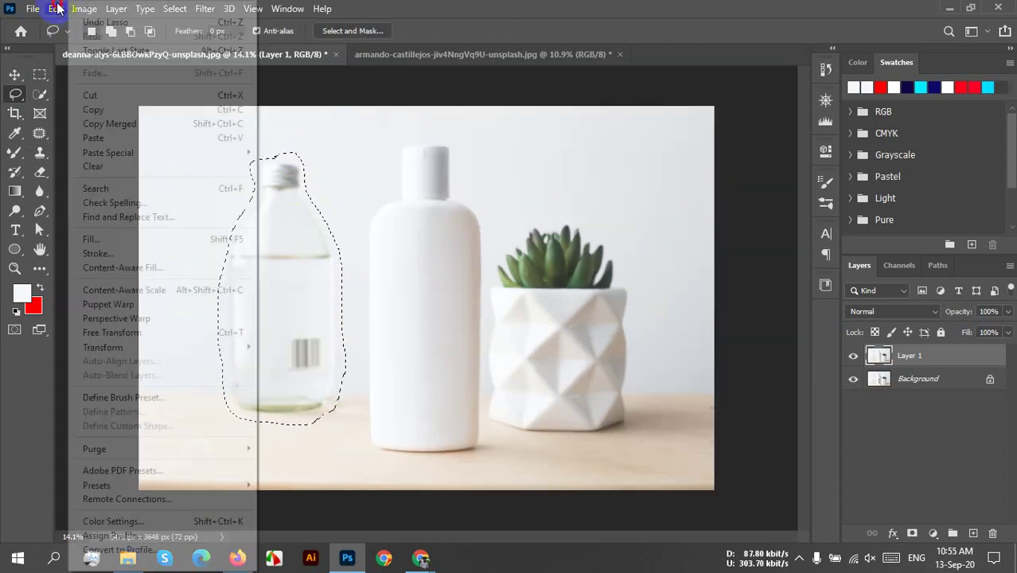
pyautogui.click(128, 239)
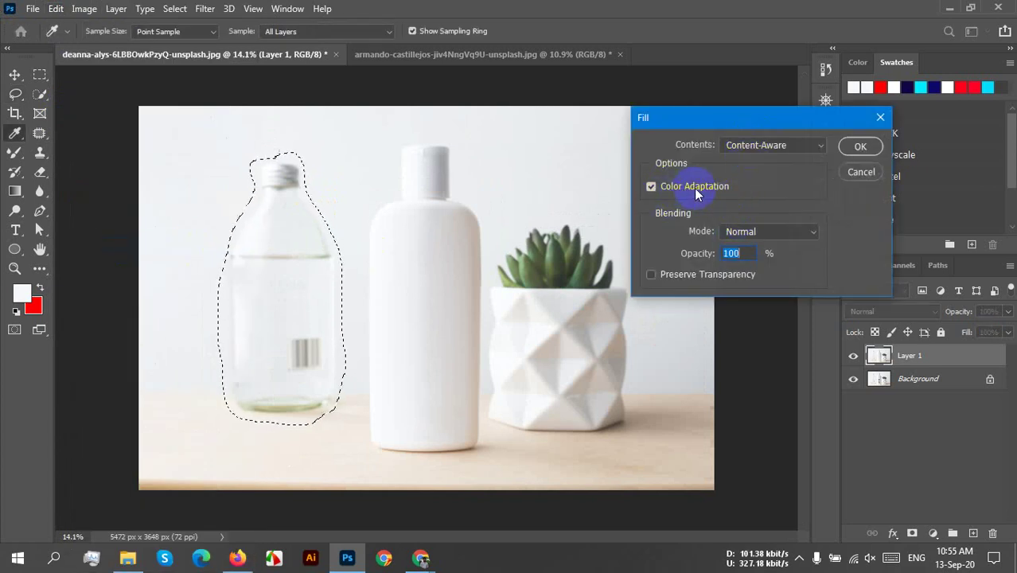
pyautogui.click(859, 148)
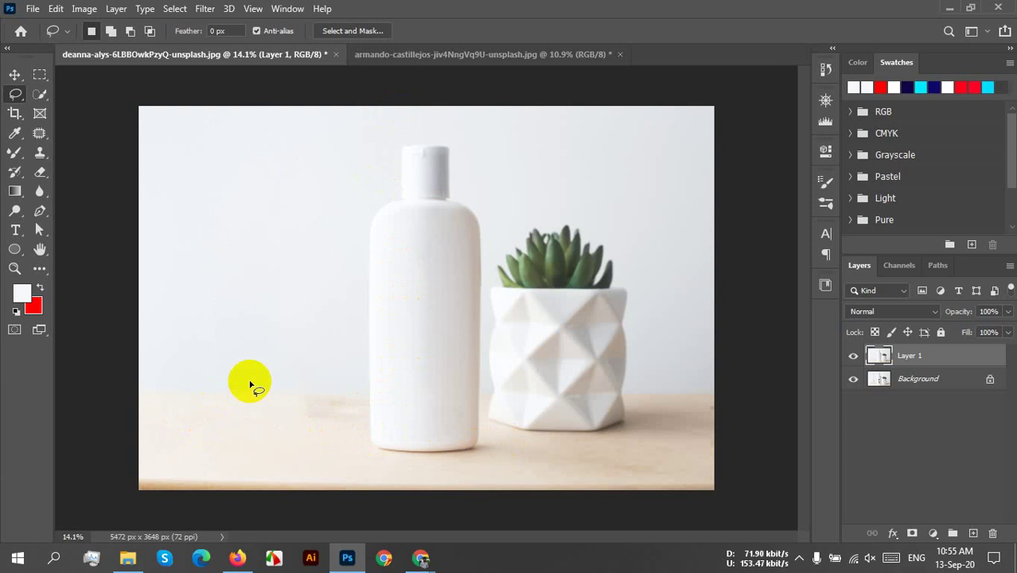
# Compare the retouched product photo with the original by toggling the visibility of Layer 1
pyautogui.click(853, 356)
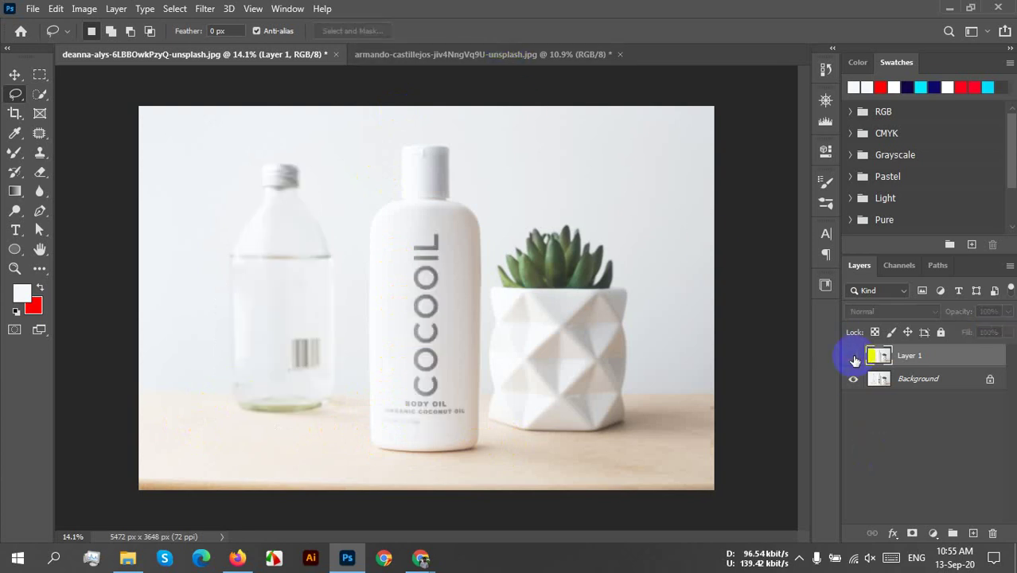
pyautogui.click(853, 356)
pyautogui.click(853, 358)
pyautogui.click(853, 358)
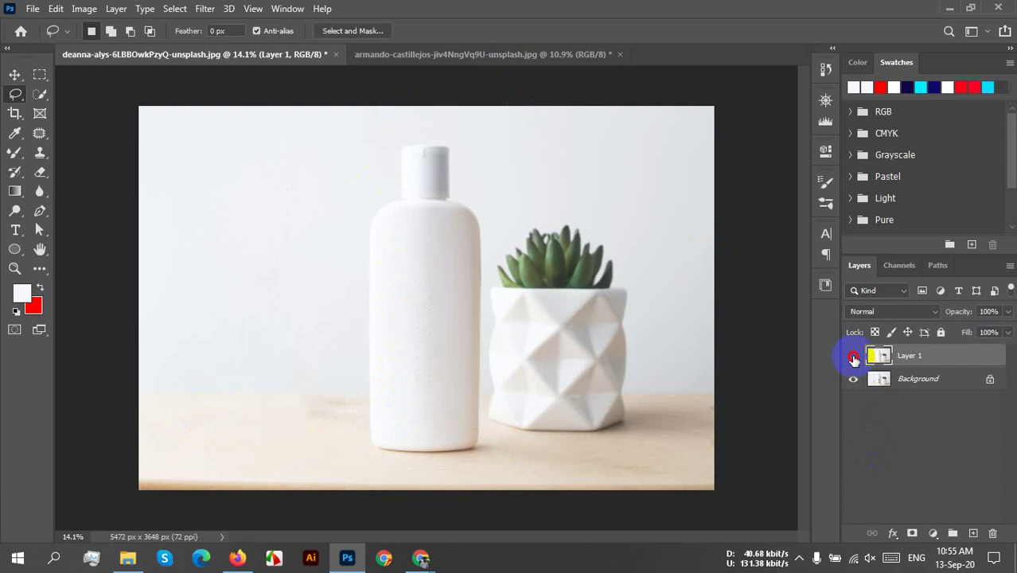
pyautogui.click(852, 358)
pyautogui.click(853, 359)
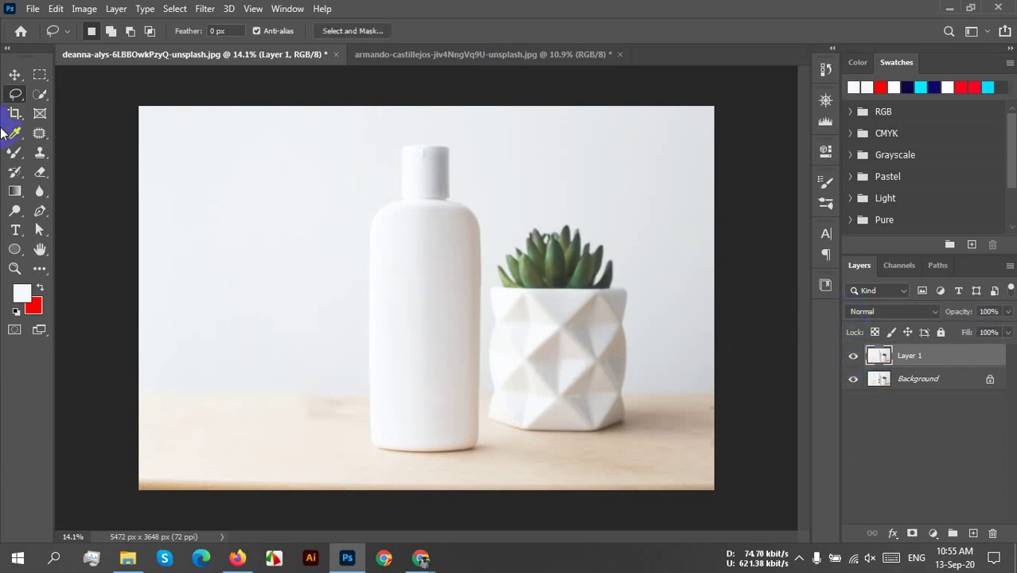
pyautogui.click(33, 9)
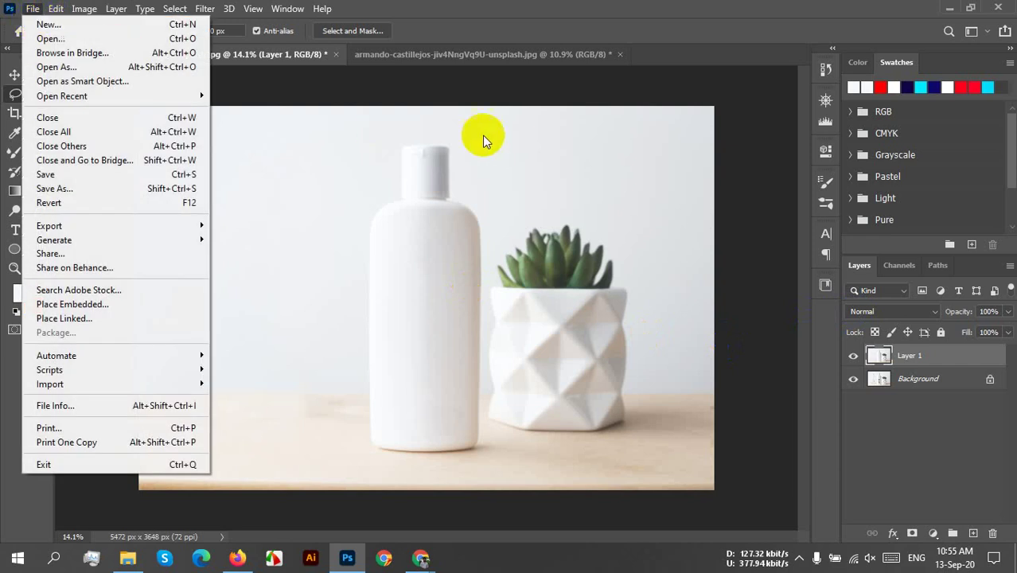
pyautogui.click(921, 412)
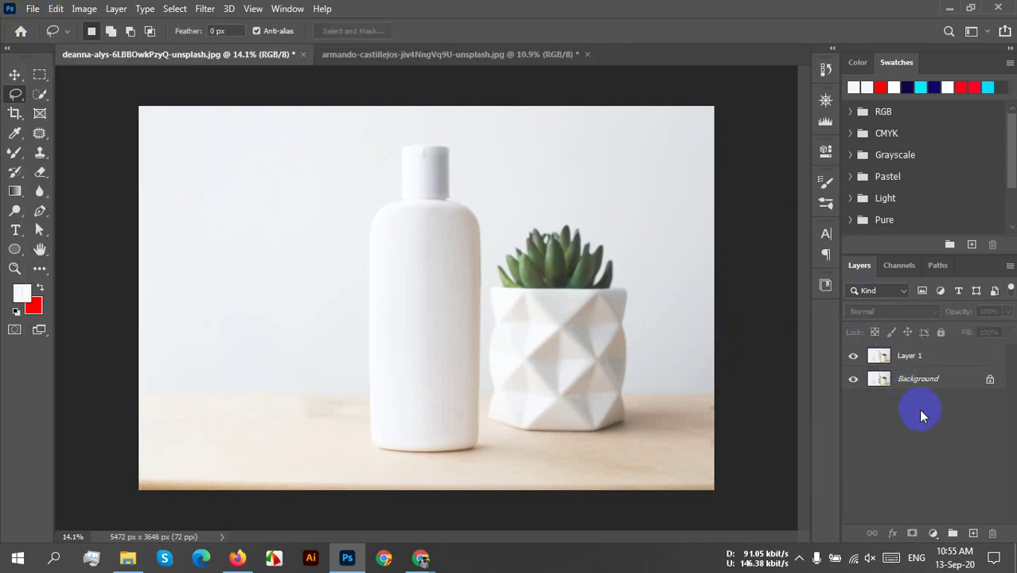
pyautogui.click(954, 364)
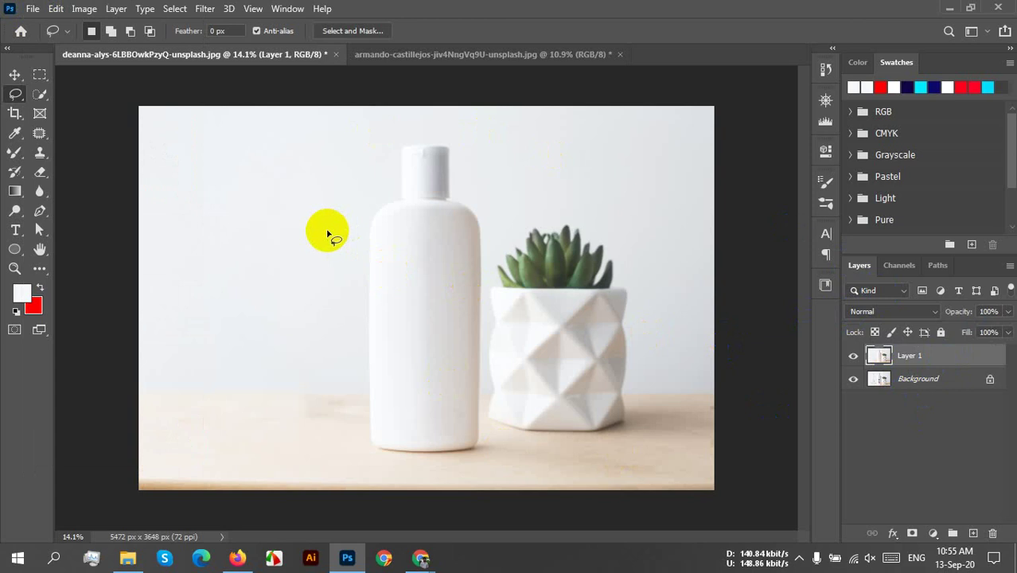
# Open the JPG photo whose file name ends in vRAYwESFc-U-unsplash from the Downloads folder and duplicate its Background layer
pyautogui.click(15, 74)
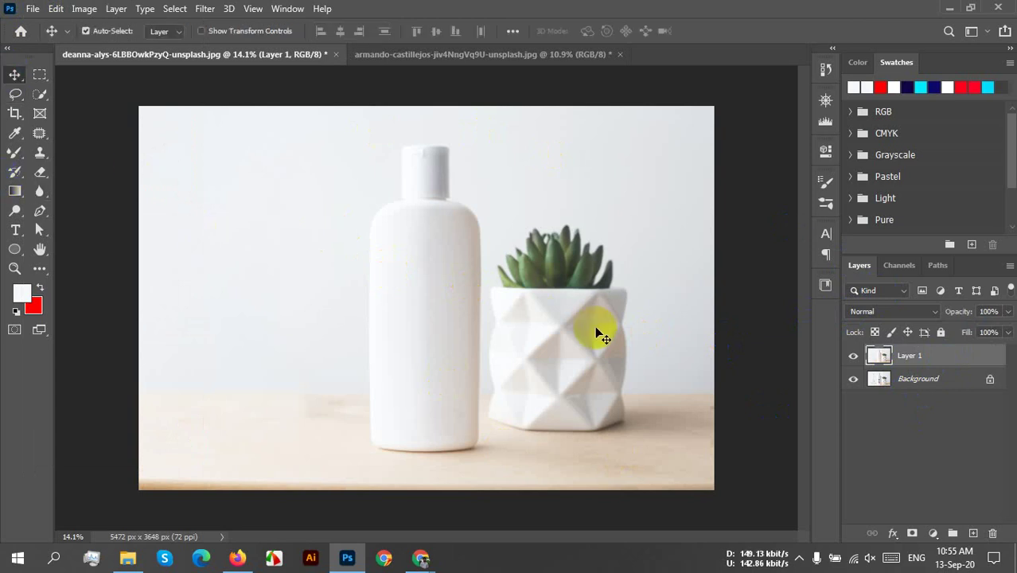
pyautogui.click(33, 9)
pyautogui.click(43, 39)
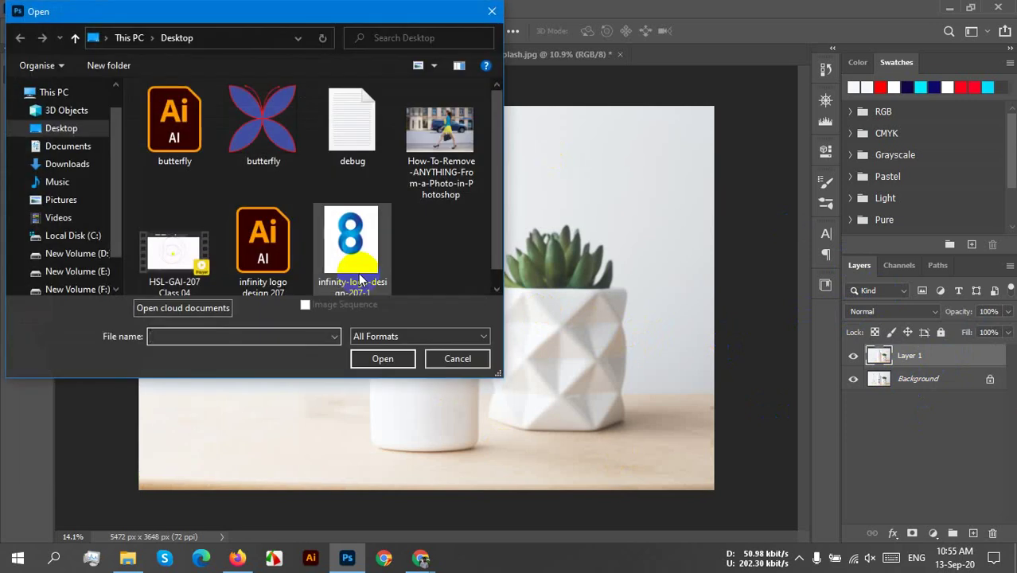
pyautogui.click(72, 165)
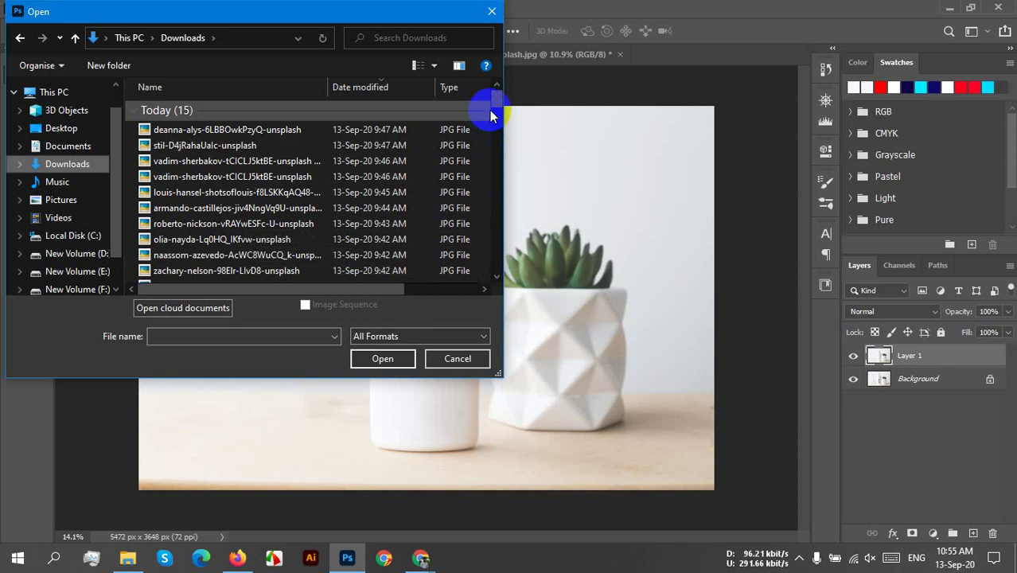
pyautogui.moveTo(485, 100); pyautogui.dragTo(494, 107)
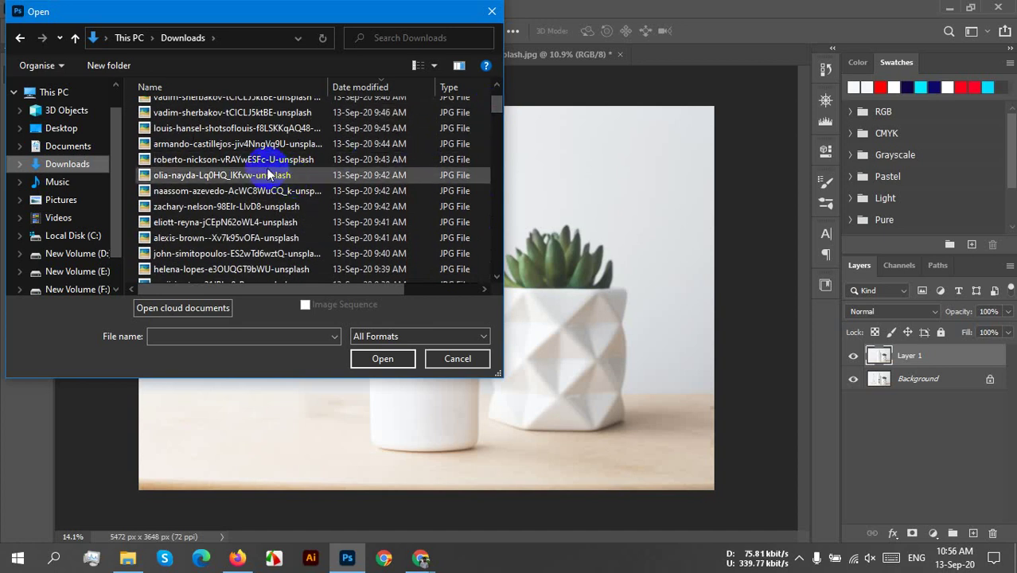
pyautogui.click(227, 162)
pyautogui.click(370, 358)
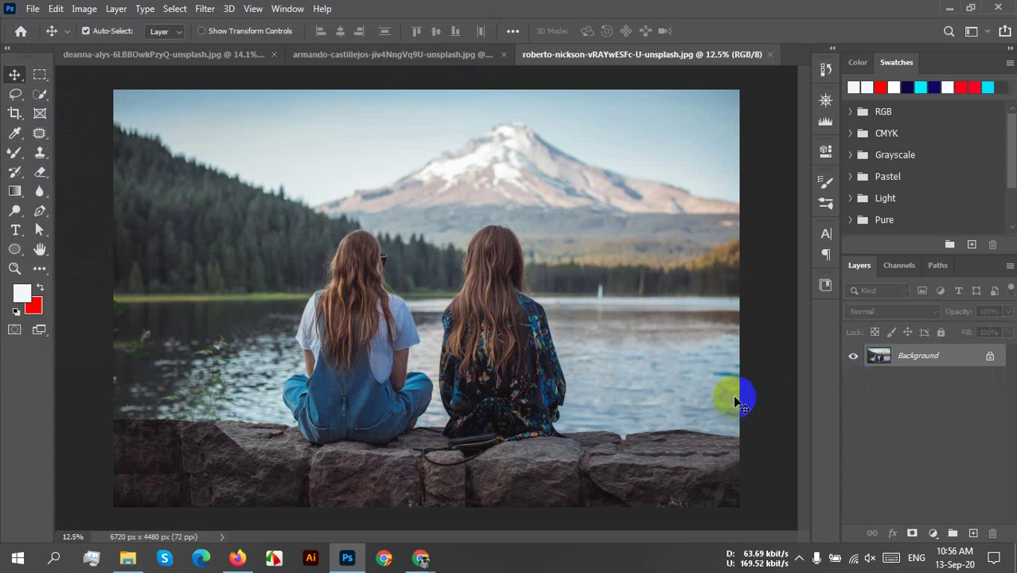
pyautogui.moveTo(570, 281); pyautogui.dragTo(528, 274)
pyautogui.moveTo(929, 355); pyautogui.dragTo(973, 533)
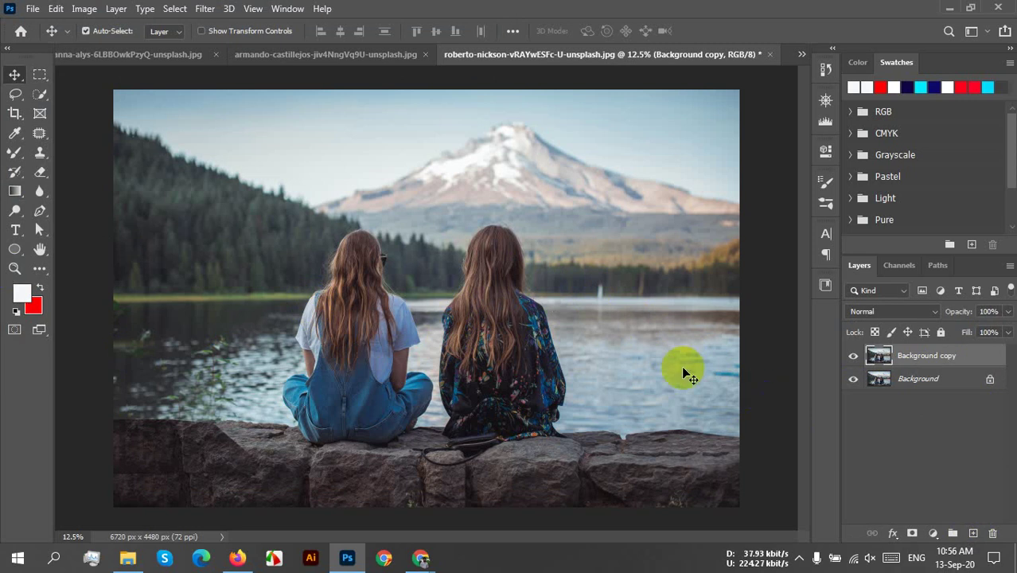
# Outline the woman in blue overalls with a freehand Lasso selection that includes a thin margin of water and stone wall
pyautogui.click(14, 94)
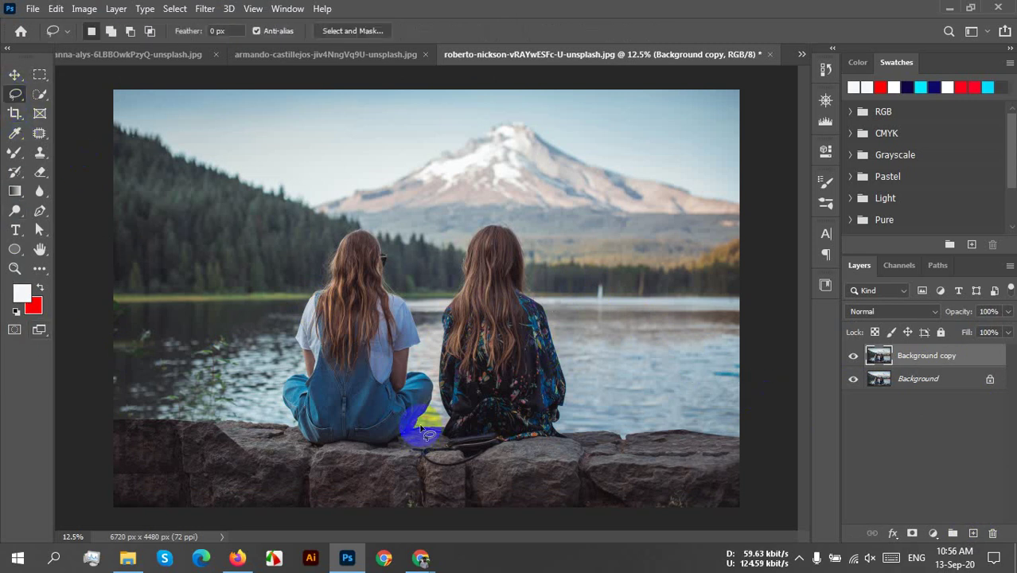
pyautogui.scroll(5, 427, 436)
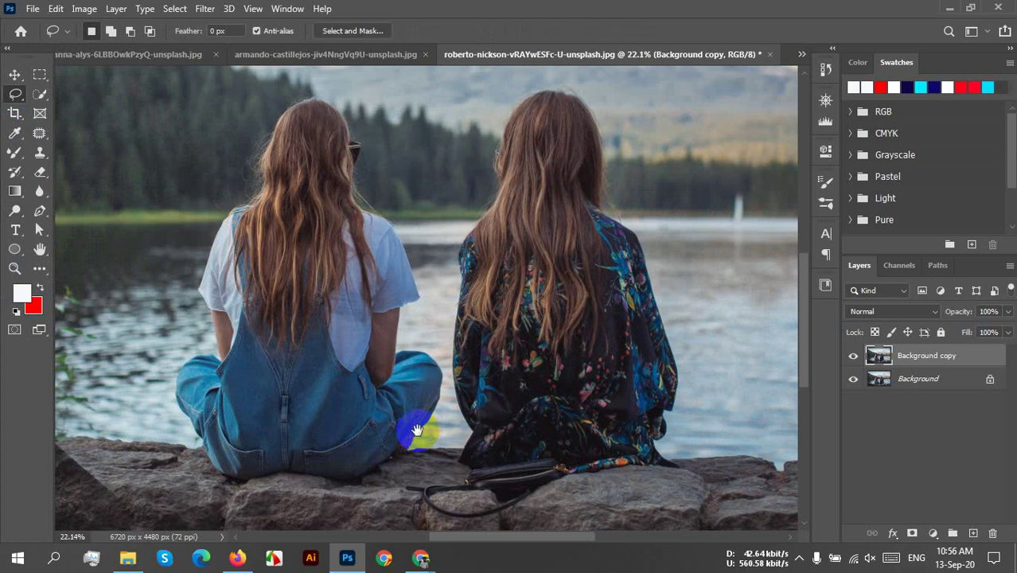
pyautogui.moveTo(415, 420); pyautogui.dragTo(484, 451)
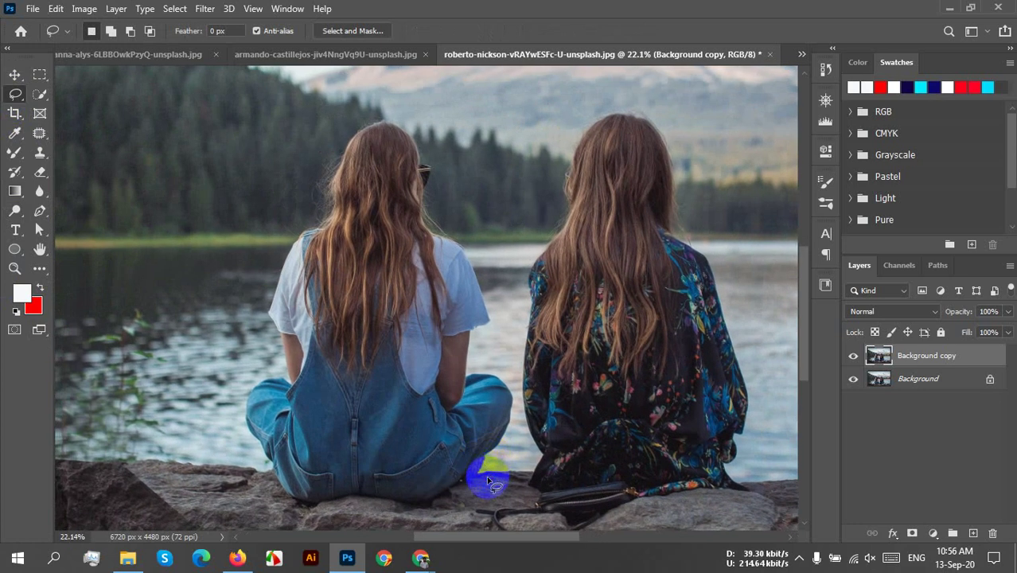
pyautogui.moveTo(486, 473)
pyautogui.mouseDown()
pyautogui.moveTo(513, 426)
pyautogui.moveTo(509, 370)
pyautogui.moveTo(478, 353)
pyautogui.moveTo(492, 305)
pyautogui.moveTo(410, 118)
pyautogui.moveTo(388, 103)
pyautogui.moveTo(345, 128)
pyautogui.moveTo(282, 229)
pyautogui.moveTo(257, 300)
pyautogui.mouseUp()
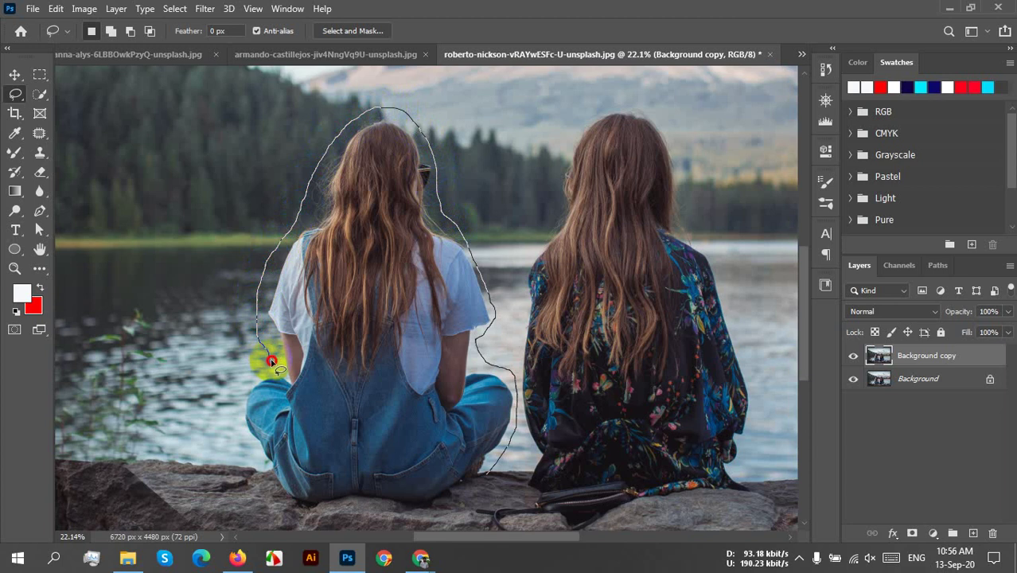
pyautogui.moveTo(263, 367)
pyautogui.mouseDown()
pyautogui.moveTo(245, 381)
pyautogui.moveTo(234, 440)
pyautogui.moveTo(273, 500)
pyautogui.moveTo(300, 514)
pyautogui.moveTo(388, 517)
pyautogui.moveTo(471, 503)
pyautogui.moveTo(489, 478)
pyautogui.mouseUp()
# Replace the selected woman with a Content-Aware fill using Color Adaptation, Normal mode and 100% opacity, and deselect
pyautogui.scroll(-2, 525, 483)
pyautogui.scroll(-1, 524, 484)
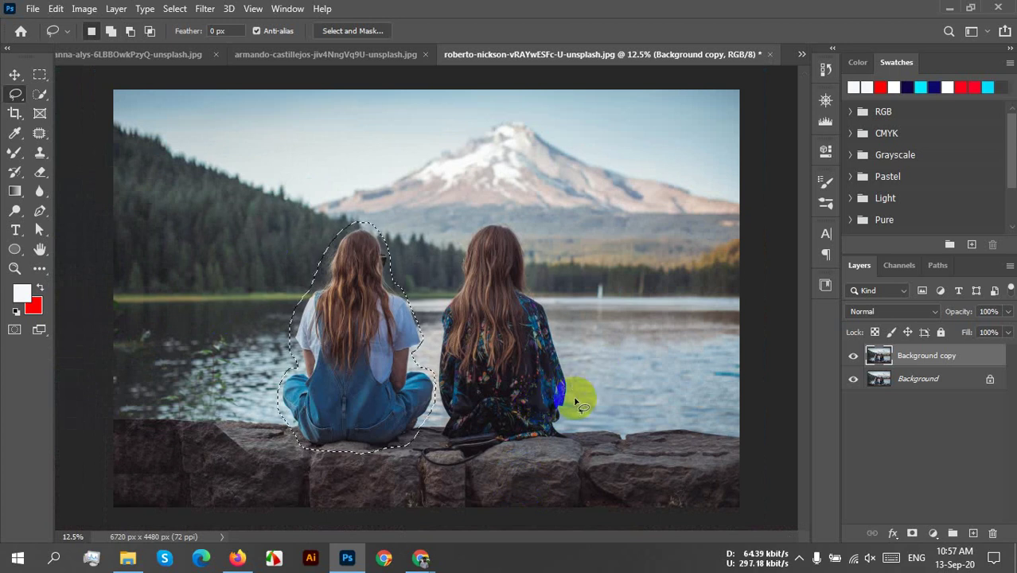
pyautogui.click(57, 9)
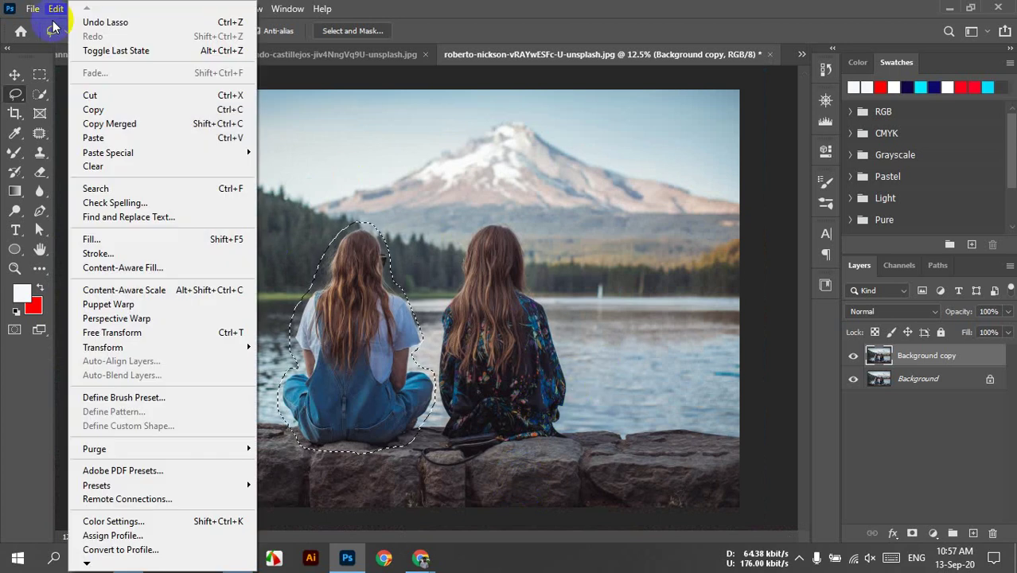
pyautogui.click(90, 238)
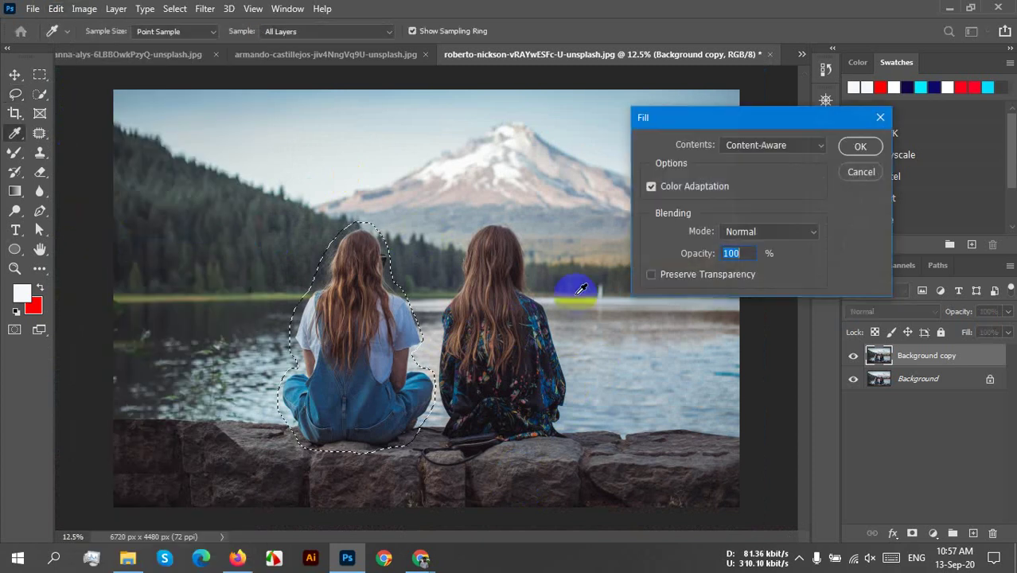
pyautogui.click(816, 145)
pyautogui.click(784, 207)
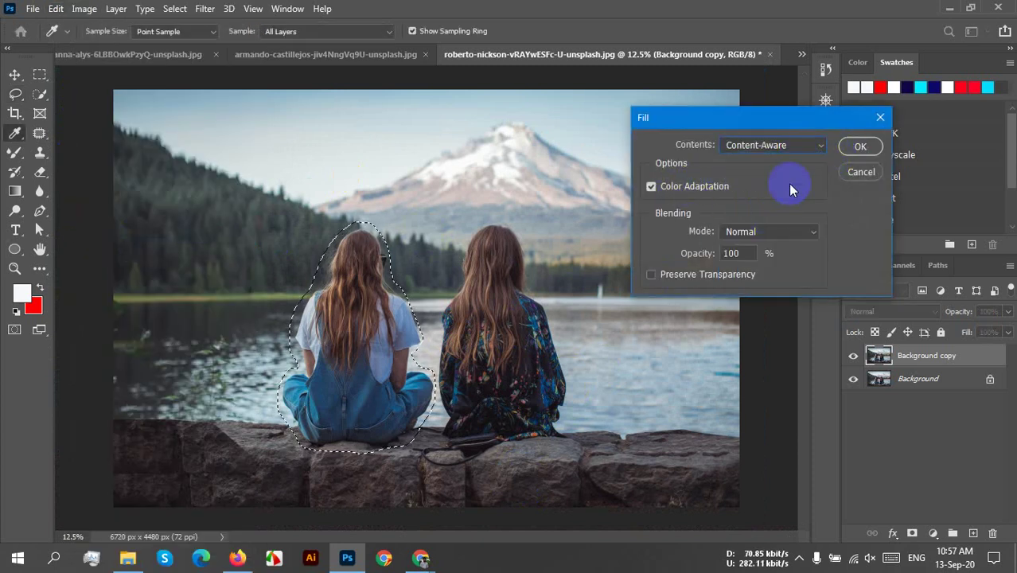
pyautogui.click(860, 147)
pyautogui.press('l')
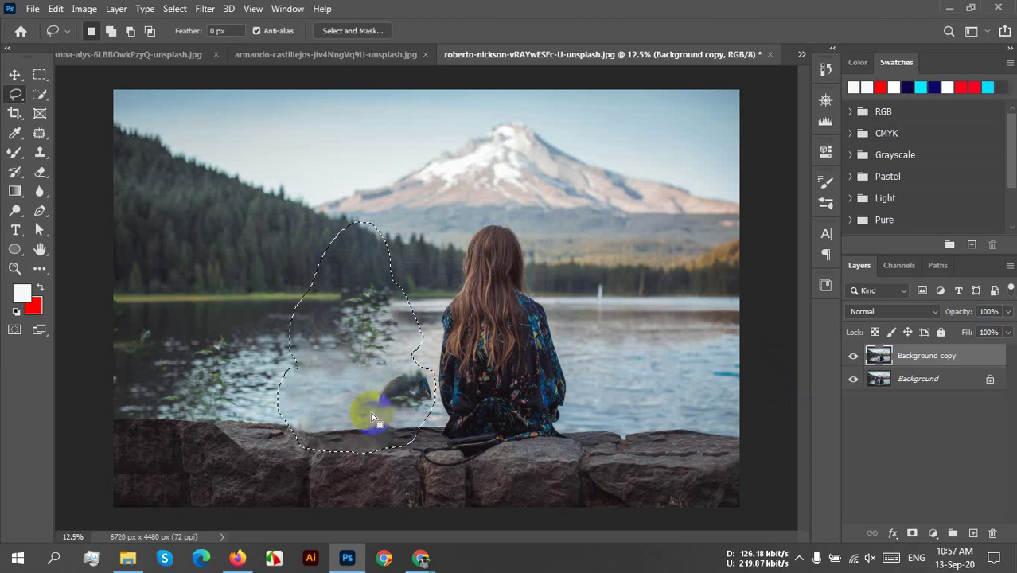
pyautogui.click(353, 396)
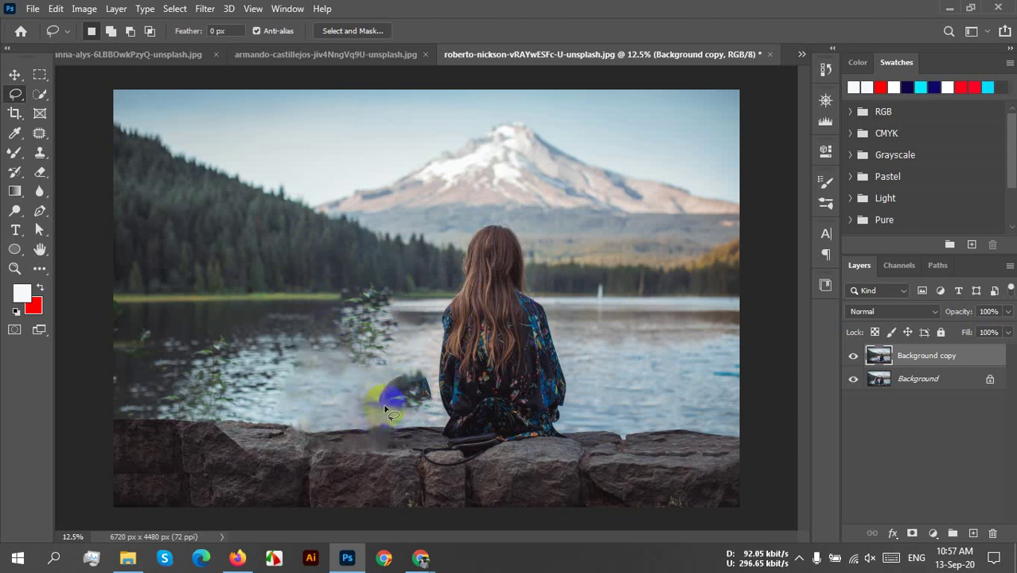
pyautogui.moveTo(387, 397)
pyautogui.mouseDown()
pyautogui.moveTo(419, 370)
pyautogui.moveTo(389, 336)
pyautogui.mouseUp()
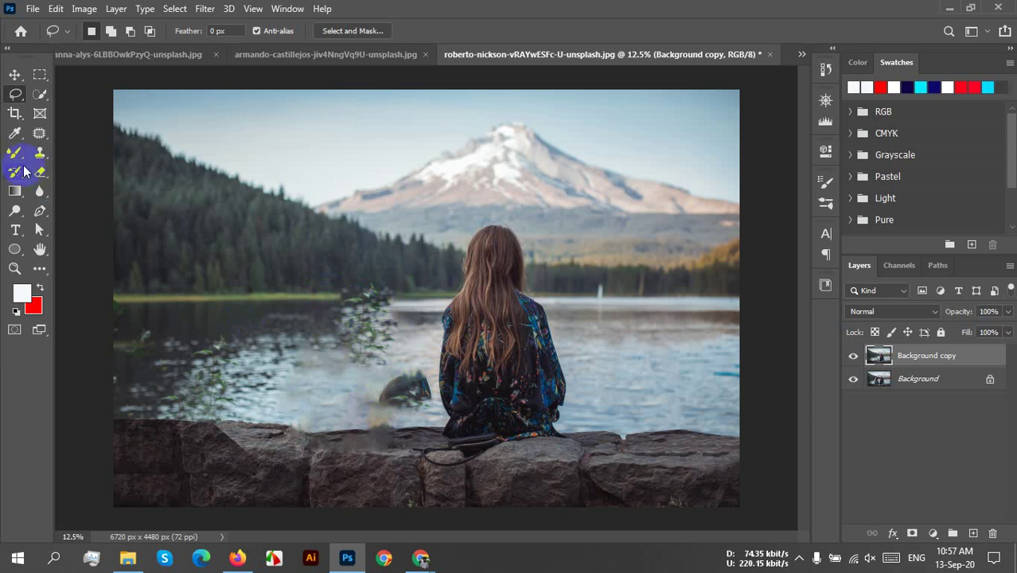
# Sample the dark lake water with the Clone Stamp and paint over the leftover foliage and dark patch beside the remaining woman
pyautogui.click(36, 156)
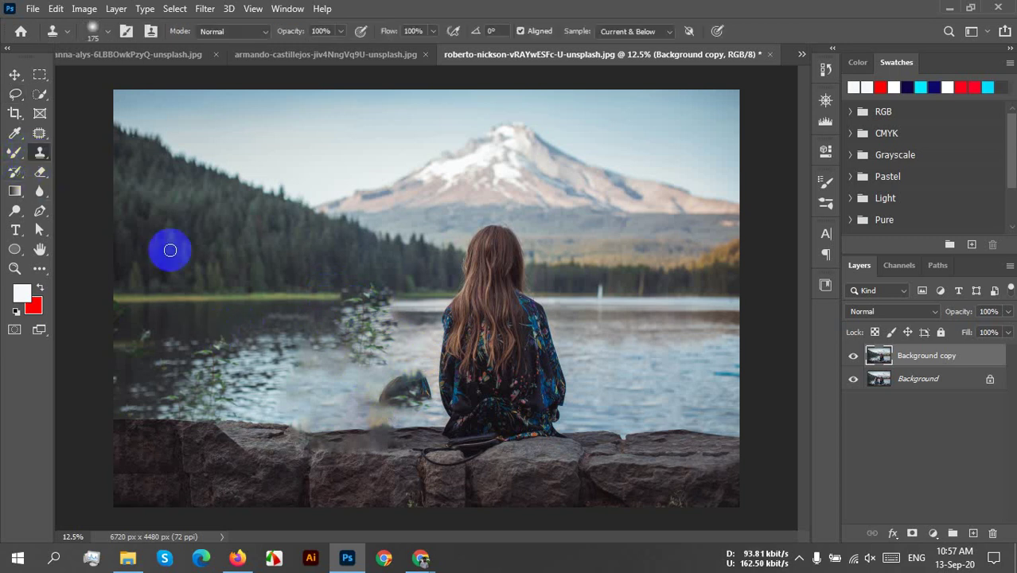
pyautogui.keyDown('alt'); pyautogui.click(206, 325); pyautogui.keyUp('alt')
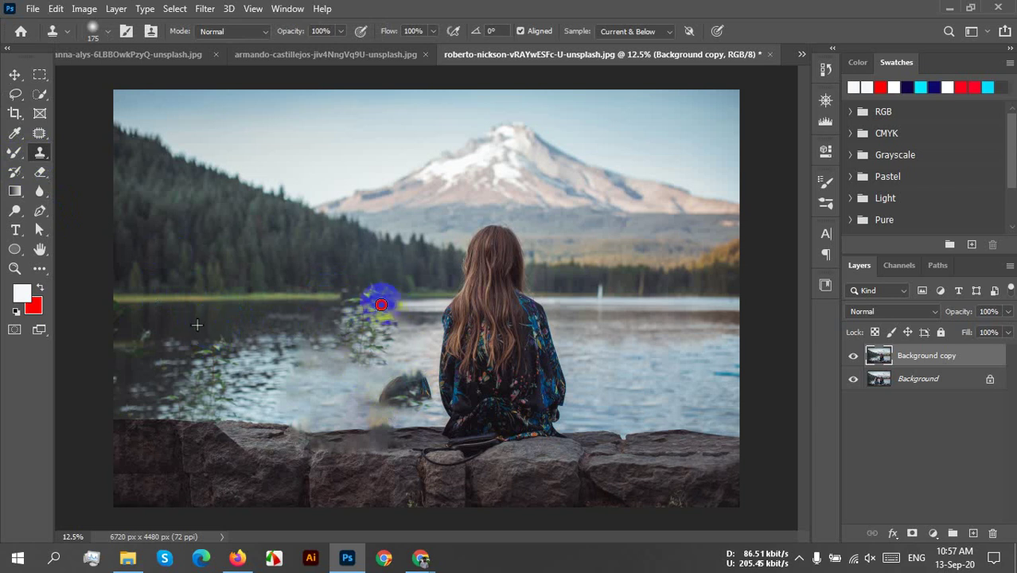
pyautogui.moveTo(381, 305)
pyautogui.mouseDown()
pyautogui.moveTo(328, 305)
pyautogui.moveTo(373, 311)
pyautogui.moveTo(314, 316)
pyautogui.moveTo(385, 315)
pyautogui.moveTo(337, 318)
pyautogui.moveTo(373, 326)
pyautogui.moveTo(353, 337)
pyautogui.moveTo(363, 313)
pyautogui.moveTo(327, 345)
pyautogui.moveTo(325, 320)
pyautogui.moveTo(317, 340)
pyautogui.moveTo(374, 335)
pyautogui.moveTo(369, 354)
pyautogui.moveTo(389, 327)
pyautogui.moveTo(361, 386)
pyautogui.moveTo(361, 348)
pyautogui.moveTo(328, 369)
pyautogui.moveTo(309, 367)
pyautogui.moveTo(308, 354)
pyautogui.moveTo(353, 342)
pyautogui.moveTo(344, 371)
pyautogui.moveTo(322, 387)
pyautogui.moveTo(362, 399)
pyautogui.moveTo(361, 346)
pyautogui.moveTo(377, 366)
pyautogui.moveTo(369, 392)
pyautogui.moveTo(393, 378)
pyautogui.moveTo(356, 336)
pyautogui.moveTo(300, 329)
pyautogui.moveTo(280, 342)
pyautogui.moveTo(329, 340)
pyautogui.moveTo(317, 324)
pyautogui.moveTo(317, 379)
pyautogui.moveTo(342, 350)
pyautogui.moveTo(325, 382)
pyautogui.moveTo(355, 402)
pyautogui.moveTo(336, 402)
pyautogui.moveTo(390, 388)
pyautogui.moveTo(378, 398)
pyautogui.moveTo(358, 366)
pyautogui.moveTo(347, 385)
pyautogui.moveTo(352, 346)
pyautogui.moveTo(338, 373)
pyautogui.moveTo(352, 378)
pyautogui.moveTo(346, 354)
pyautogui.moveTo(357, 360)
pyautogui.moveTo(362, 342)
pyautogui.moveTo(382, 350)
pyautogui.moveTo(363, 386)
pyautogui.moveTo(374, 368)
pyautogui.moveTo(363, 390)
pyautogui.moveTo(376, 387)
pyautogui.moveTo(370, 399)
pyautogui.moveTo(370, 381)
pyautogui.moveTo(391, 363)
pyautogui.moveTo(426, 398)
pyautogui.mouseUp()
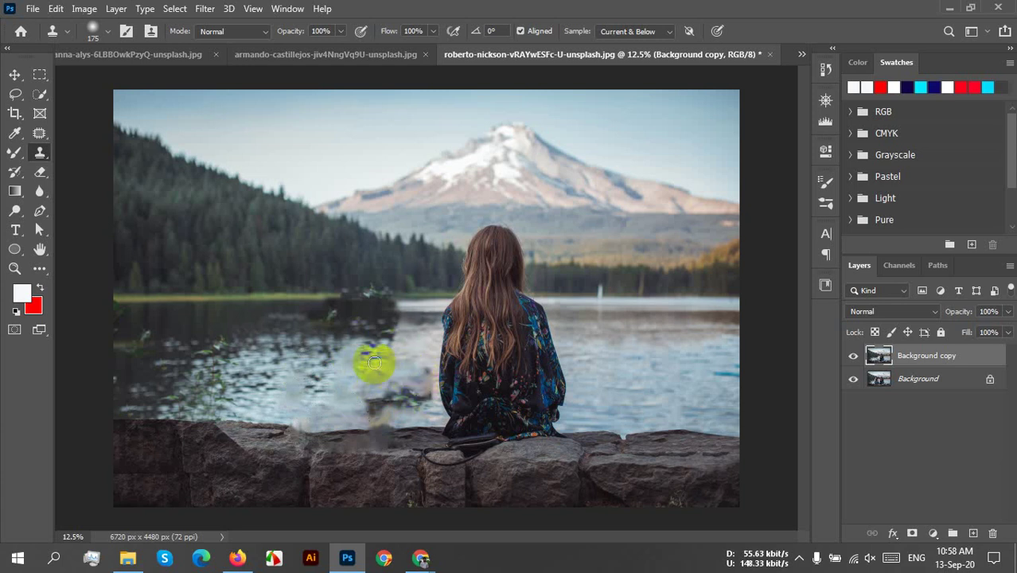
pyautogui.moveTo(374, 363)
pyautogui.mouseDown()
pyautogui.moveTo(335, 359)
pyautogui.moveTo(424, 365)
pyautogui.moveTo(417, 390)
pyautogui.moveTo(389, 387)
pyautogui.moveTo(415, 366)
pyautogui.moveTo(404, 386)
pyautogui.moveTo(398, 372)
pyautogui.moveTo(396, 396)
pyautogui.moveTo(367, 405)
pyautogui.moveTo(342, 349)
pyautogui.mouseUp()
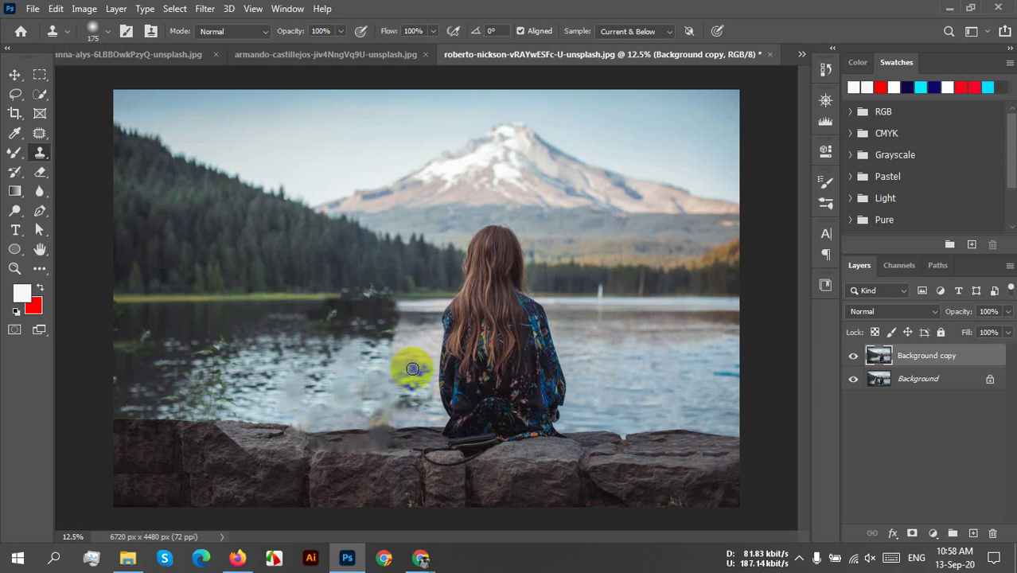
# Try cloning water over the hazy patch beside the seated woman and across the lake, and undo the strokes
pyautogui.moveTo(412, 368)
pyautogui.mouseDown()
pyautogui.moveTo(400, 398)
pyautogui.moveTo(414, 367)
pyautogui.moveTo(403, 402)
pyautogui.moveTo(417, 398)
pyautogui.moveTo(385, 404)
pyautogui.moveTo(373, 368)
pyautogui.moveTo(348, 399)
pyautogui.moveTo(356, 363)
pyautogui.moveTo(345, 404)
pyautogui.moveTo(366, 353)
pyautogui.moveTo(340, 390)
pyautogui.moveTo(347, 360)
pyautogui.moveTo(324, 394)
pyautogui.moveTo(351, 343)
pyautogui.moveTo(355, 377)
pyautogui.moveTo(368, 342)
pyautogui.moveTo(334, 370)
pyautogui.moveTo(327, 396)
pyautogui.moveTo(358, 364)
pyautogui.moveTo(330, 356)
pyautogui.moveTo(315, 390)
pyautogui.moveTo(323, 356)
pyautogui.moveTo(307, 386)
pyautogui.moveTo(308, 357)
pyautogui.moveTo(297, 369)
pyautogui.moveTo(298, 349)
pyautogui.moveTo(266, 369)
pyautogui.moveTo(266, 350)
pyautogui.moveTo(249, 357)
pyautogui.moveTo(233, 346)
pyautogui.moveTo(165, 374)
pyautogui.moveTo(163, 333)
pyautogui.moveTo(144, 361)
pyautogui.moveTo(143, 346)
pyautogui.moveTo(147, 332)
pyautogui.moveTo(199, 375)
pyautogui.moveTo(176, 388)
pyautogui.moveTo(463, 404)
pyautogui.moveTo(619, 371)
pyautogui.moveTo(664, 341)
pyautogui.moveTo(669, 385)
pyautogui.moveTo(703, 344)
pyautogui.moveTo(715, 269)
pyautogui.moveTo(685, 373)
pyautogui.moveTo(709, 360)
pyautogui.moveTo(706, 369)
pyautogui.moveTo(687, 339)
pyautogui.moveTo(708, 386)
pyautogui.moveTo(668, 386)
pyautogui.mouseUp()
pyautogui.click(438, 406)
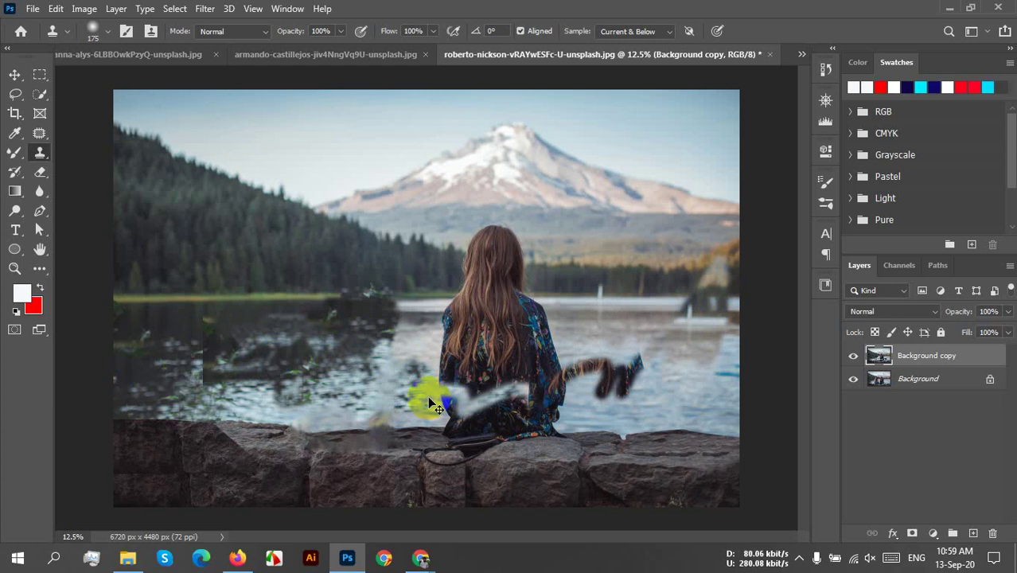
pyautogui.hotkey('ctrl', 'z')
# Try cloning rippled lake water over the hazy patch and the foliage left of the seated woman
pyautogui.click(267, 343)
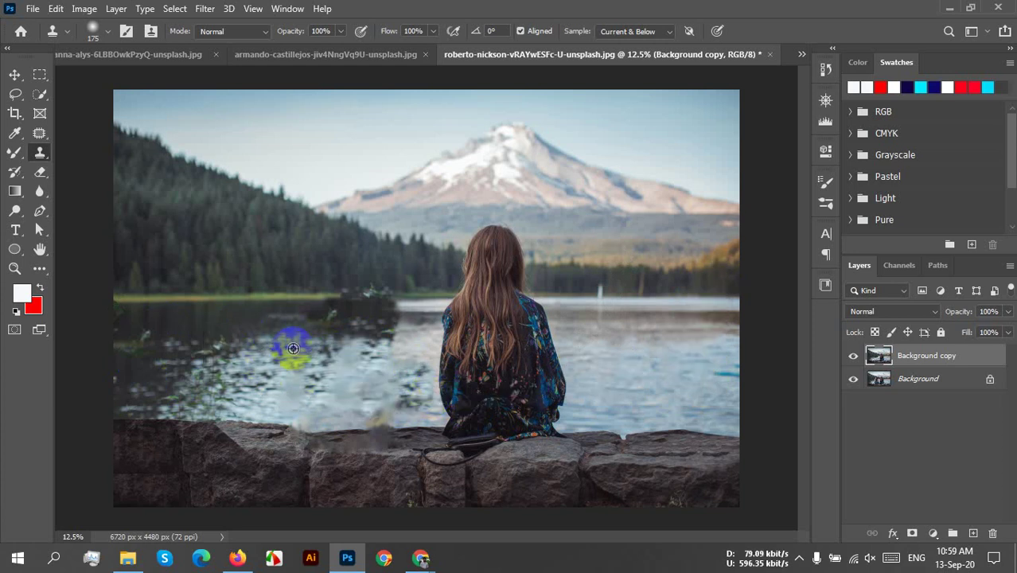
pyautogui.moveTo(293, 348)
pyautogui.mouseDown()
pyautogui.moveTo(261, 404)
pyautogui.moveTo(277, 370)
pyautogui.moveTo(257, 396)
pyautogui.moveTo(268, 404)
pyautogui.moveTo(286, 379)
pyautogui.moveTo(293, 397)
pyautogui.moveTo(284, 398)
pyautogui.moveTo(351, 355)
pyautogui.moveTo(314, 344)
pyautogui.moveTo(359, 348)
pyautogui.moveTo(322, 398)
pyautogui.moveTo(349, 353)
pyautogui.moveTo(318, 396)
pyautogui.moveTo(352, 390)
pyautogui.moveTo(364, 359)
pyautogui.moveTo(327, 363)
pyautogui.moveTo(323, 399)
pyautogui.moveTo(296, 394)
pyautogui.moveTo(405, 369)
pyautogui.mouseUp()
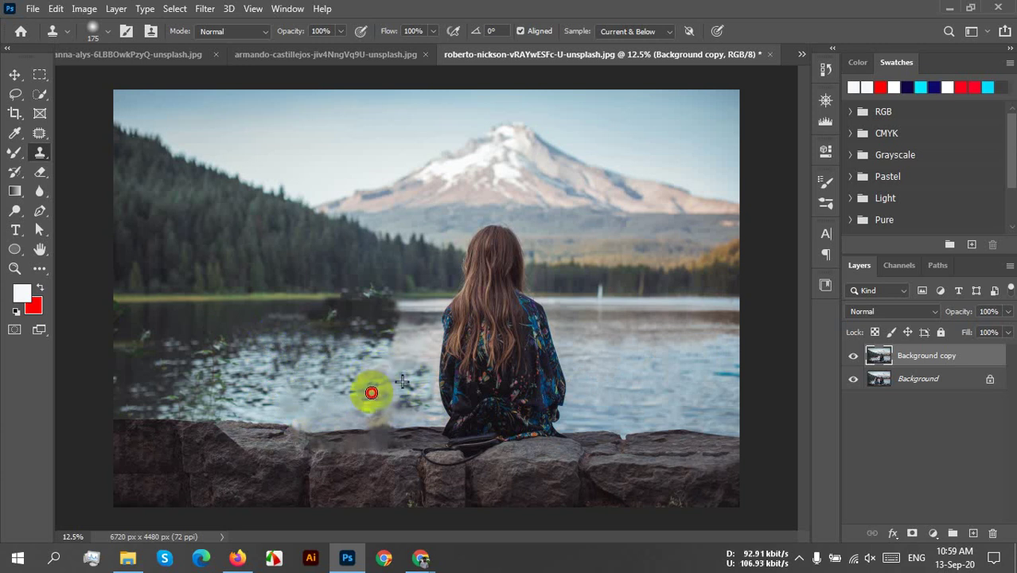
pyautogui.click(260, 358)
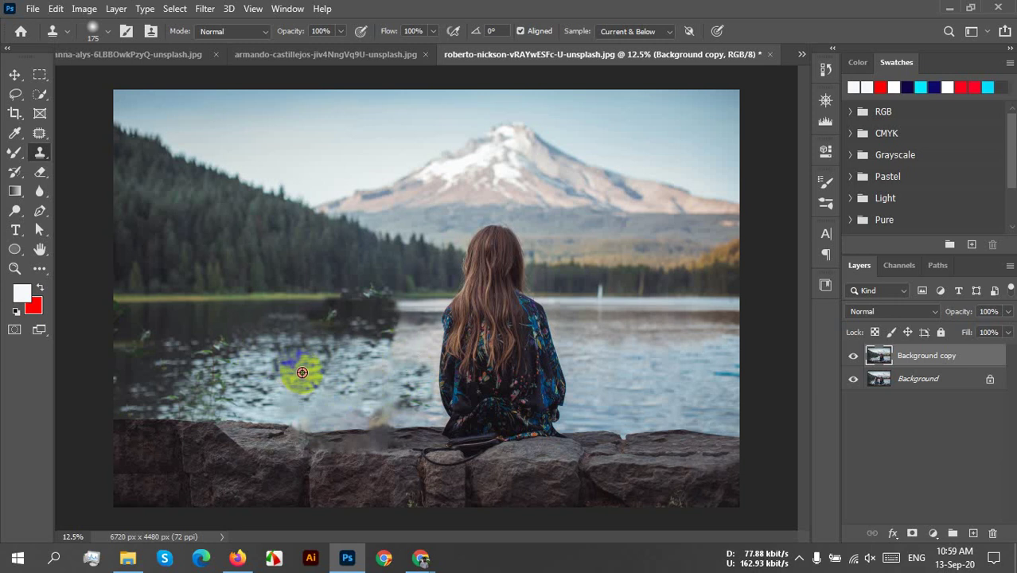
pyautogui.moveTo(348, 367)
pyautogui.mouseDown()
pyautogui.moveTo(372, 390)
pyautogui.moveTo(389, 369)
pyautogui.moveTo(389, 406)
pyautogui.moveTo(414, 418)
pyautogui.moveTo(311, 403)
pyautogui.moveTo(321, 390)
pyautogui.moveTo(347, 398)
pyautogui.moveTo(315, 397)
pyautogui.moveTo(385, 397)
pyautogui.moveTo(287, 392)
pyautogui.moveTo(299, 368)
pyautogui.moveTo(275, 401)
pyautogui.moveTo(307, 380)
pyautogui.moveTo(256, 383)
pyautogui.mouseUp()
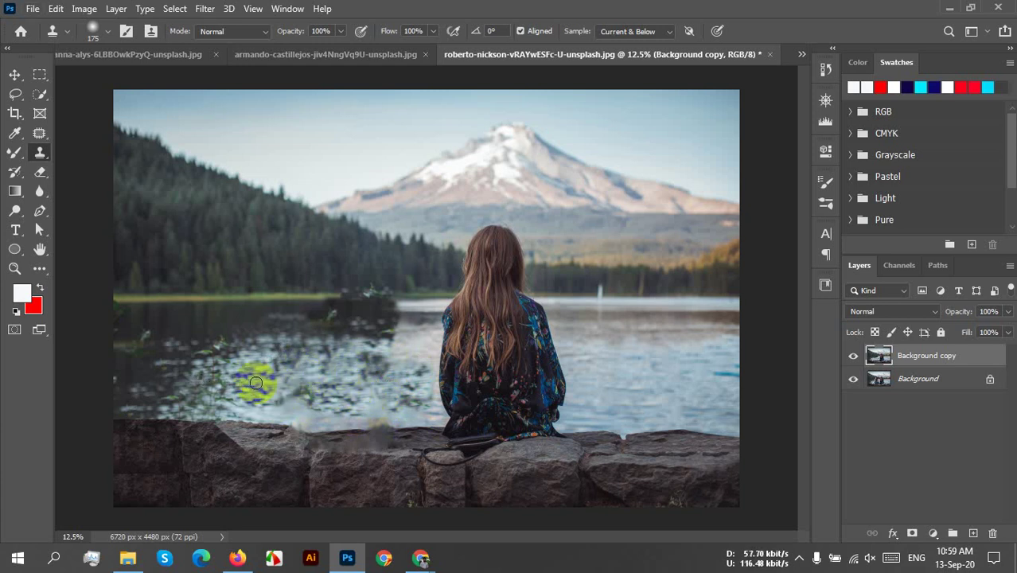
pyautogui.scroll(-3, 432, 436)
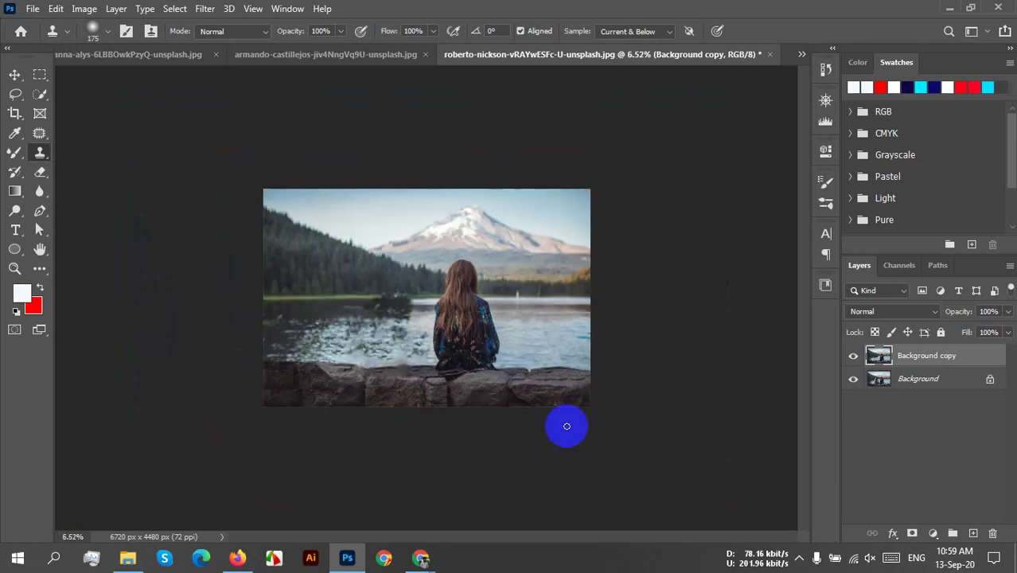
pyautogui.scroll(3, 414, 358)
pyautogui.moveTo(362, 340)
pyautogui.mouseDown()
pyautogui.moveTo(375, 359)
pyautogui.moveTo(449, 394)
pyautogui.moveTo(342, 340)
pyautogui.moveTo(446, 357)
pyautogui.moveTo(352, 303)
pyautogui.moveTo(209, 302)
pyautogui.moveTo(357, 300)
pyautogui.moveTo(302, 320)
pyautogui.moveTo(331, 309)
pyautogui.moveTo(351, 315)
pyautogui.moveTo(230, 308)
pyautogui.moveTo(340, 295)
pyautogui.moveTo(397, 307)
pyautogui.moveTo(388, 318)
pyautogui.moveTo(346, 317)
pyautogui.moveTo(363, 338)
pyautogui.moveTo(334, 330)
pyautogui.moveTo(356, 333)
pyautogui.mouseUp()
pyautogui.scroll(-3, 351, 352)
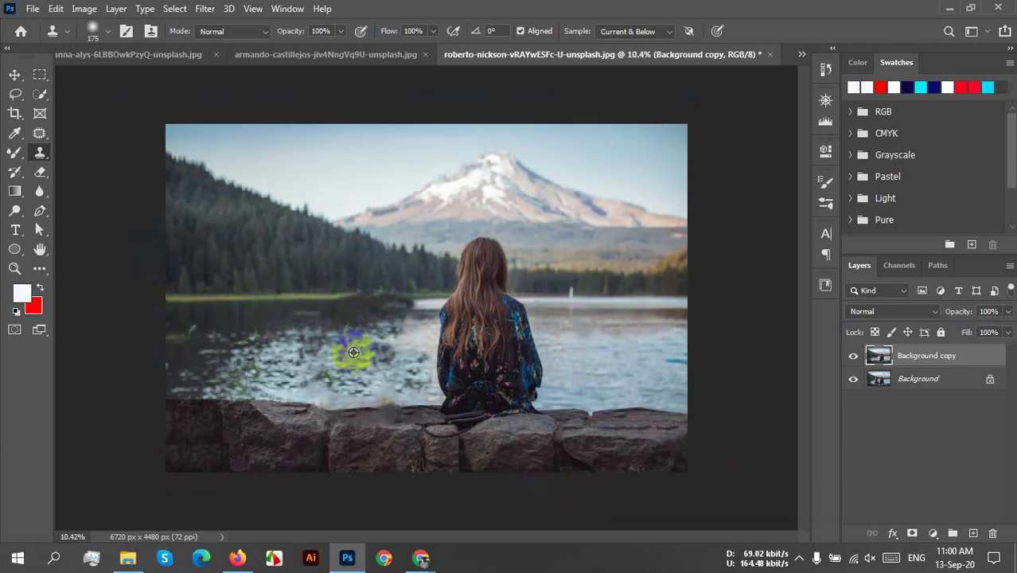
pyautogui.scroll(-1, 318, 357)
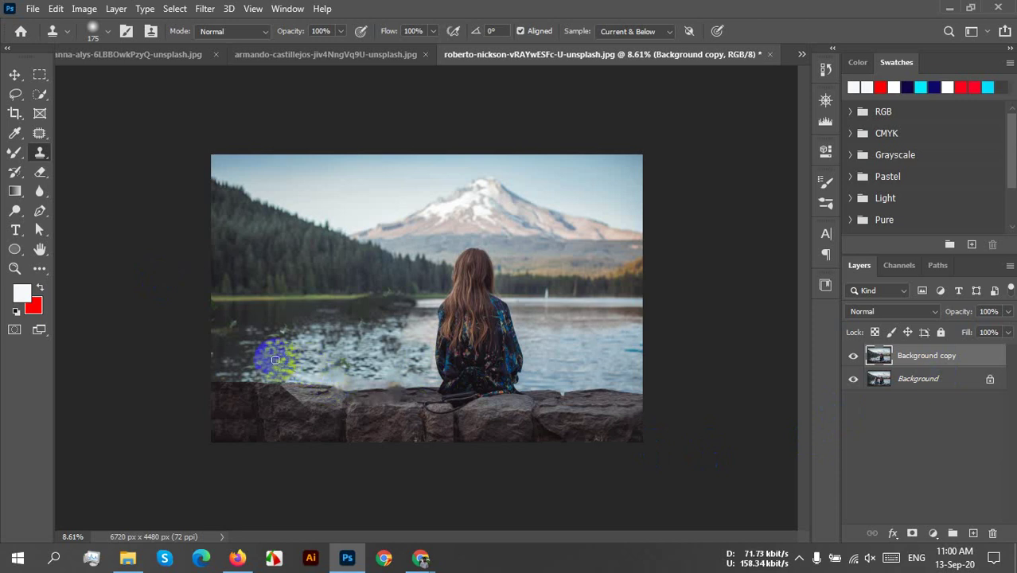
pyautogui.moveTo(389, 219)
pyautogui.mouseDown()
pyautogui.moveTo(400, 209)
pyautogui.moveTo(355, 194)
pyautogui.mouseUp()
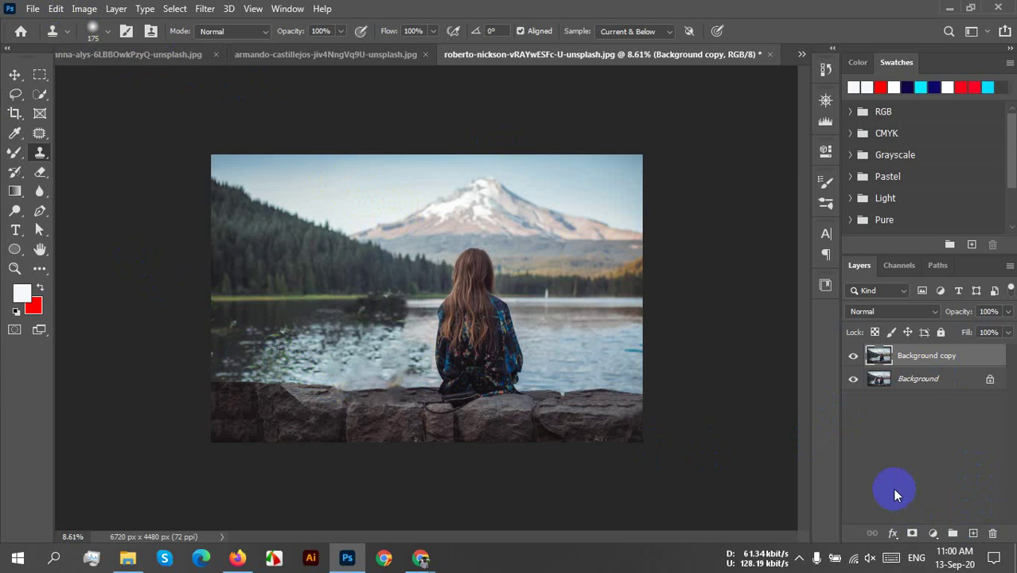
# Undo the Clone Stamp strokes back to the fresh Content-Aware fill with its selection still active
pyautogui.hotkey('ctrl', 'z')
pyautogui.hotkey('ctrl', 'z')
pyautogui.hotkey('ctrl', 'z')
pyautogui.hotkey('ctrl', 'z')
pyautogui.hotkey('ctrl', 'z')
pyautogui.hotkey('ctrl', 'z')
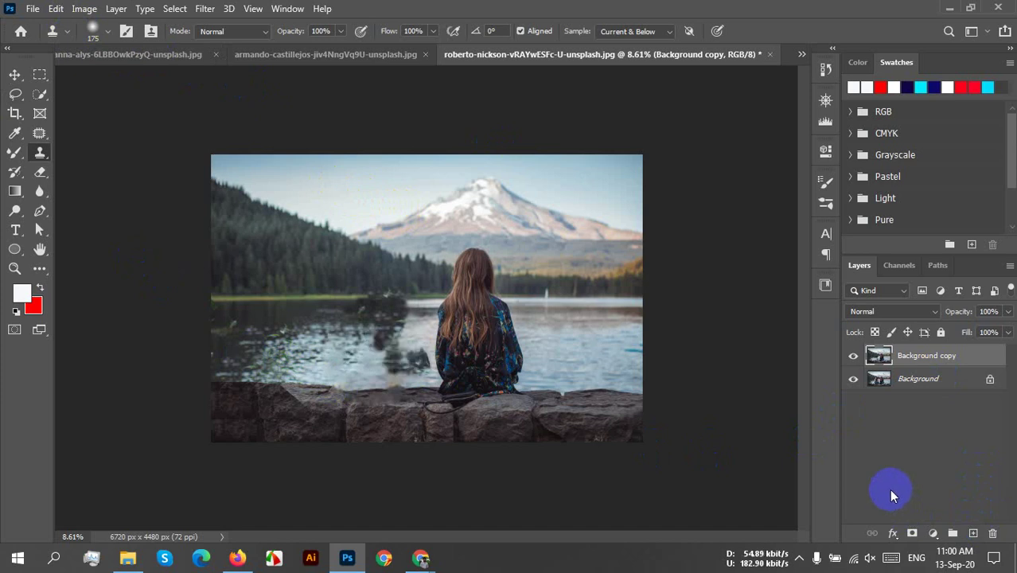
pyautogui.hotkey('ctrl', 'z')
pyautogui.hotkey('ctrl', 'z')
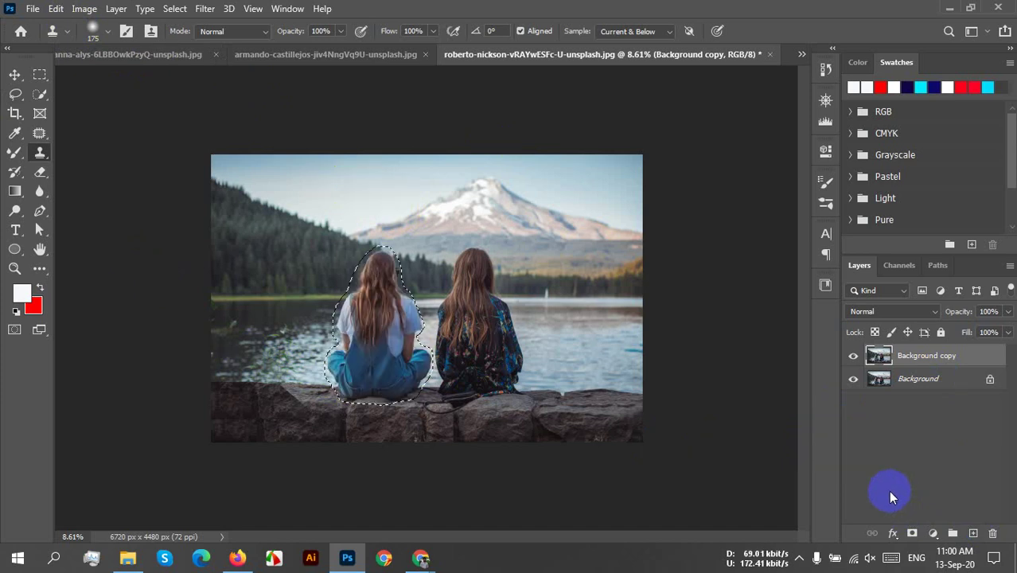
pyautogui.hotkey('ctrl', 'shift', 'z')
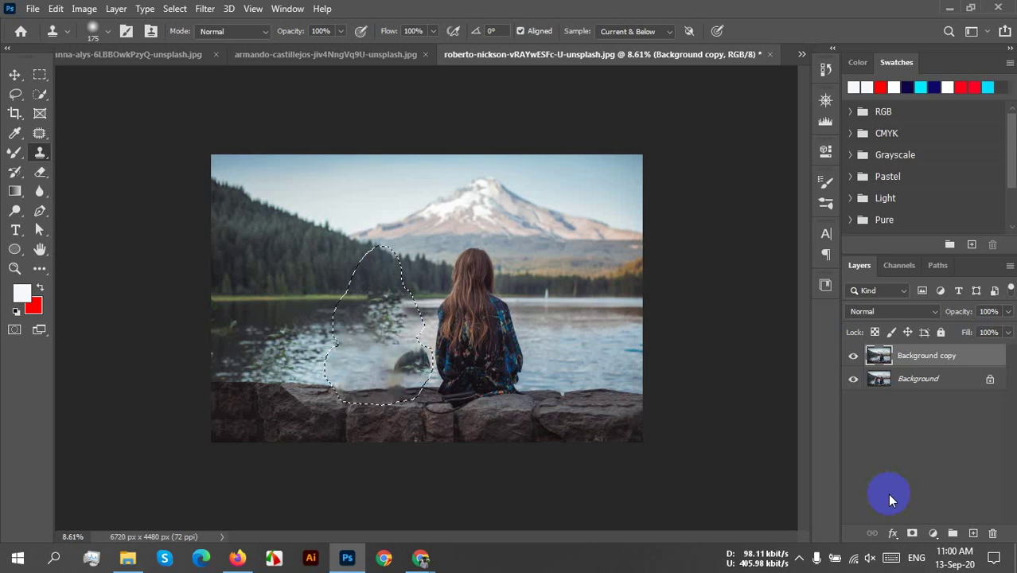
# Add an empty layer above Background copy without an active selection, and set the Clone Stamp to sample Current & Below
pyautogui.keyDown('alt'); pyautogui.click(361, 352); pyautogui.keyUp('alt')
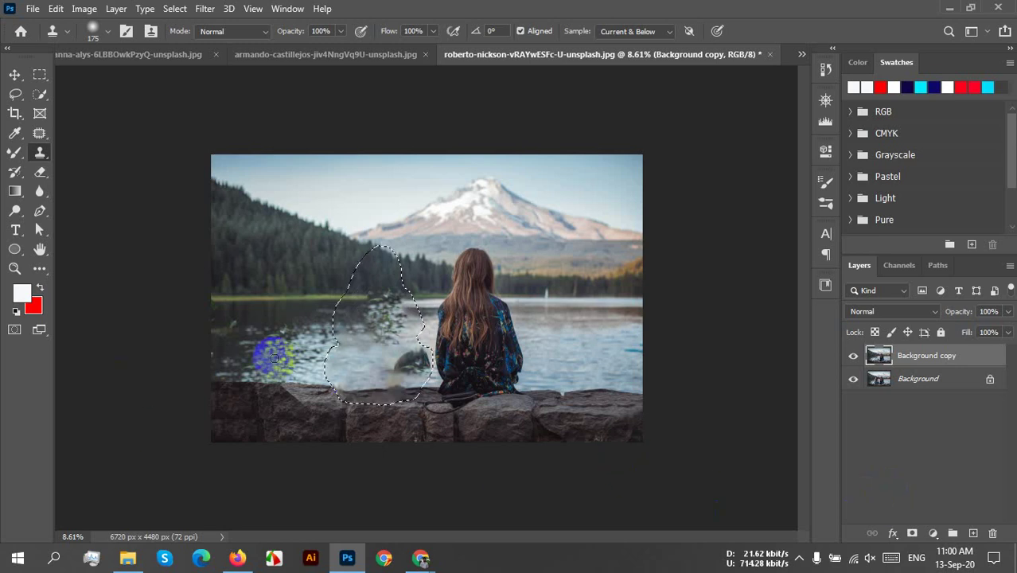
pyautogui.click(972, 532)
pyautogui.hotkey('ctrl', 'd')
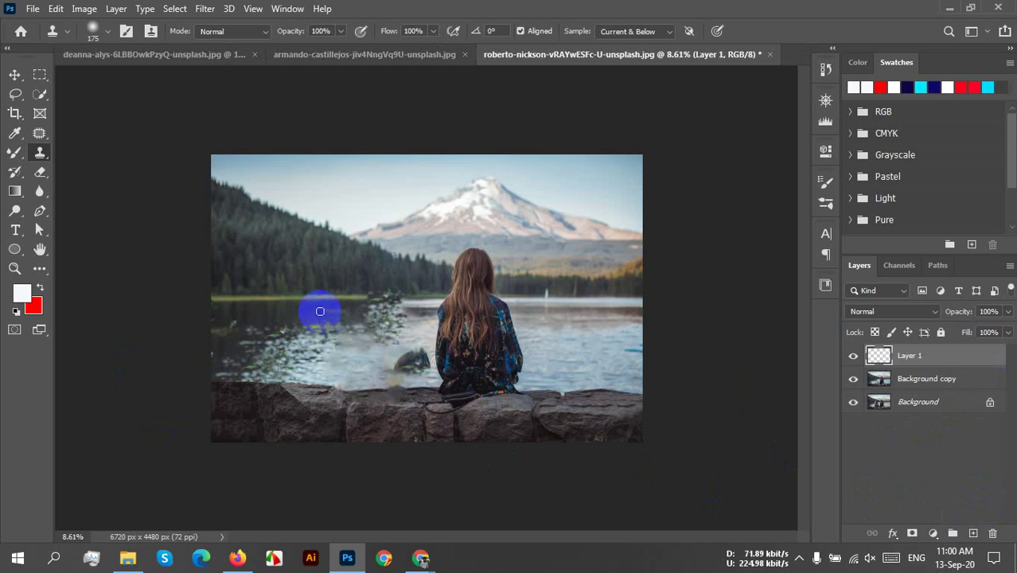
pyautogui.click(644, 32)
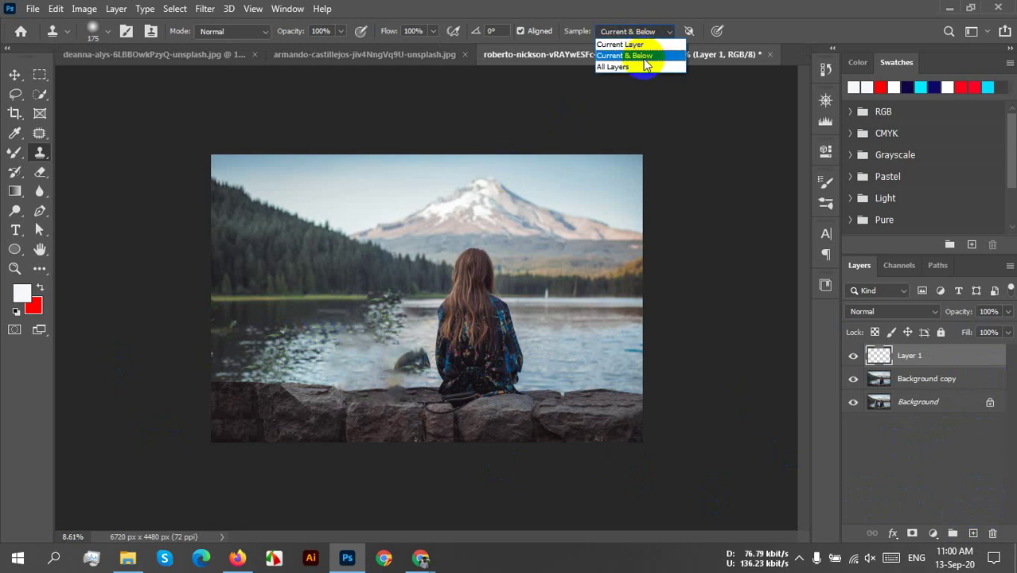
pyautogui.click(640, 57)
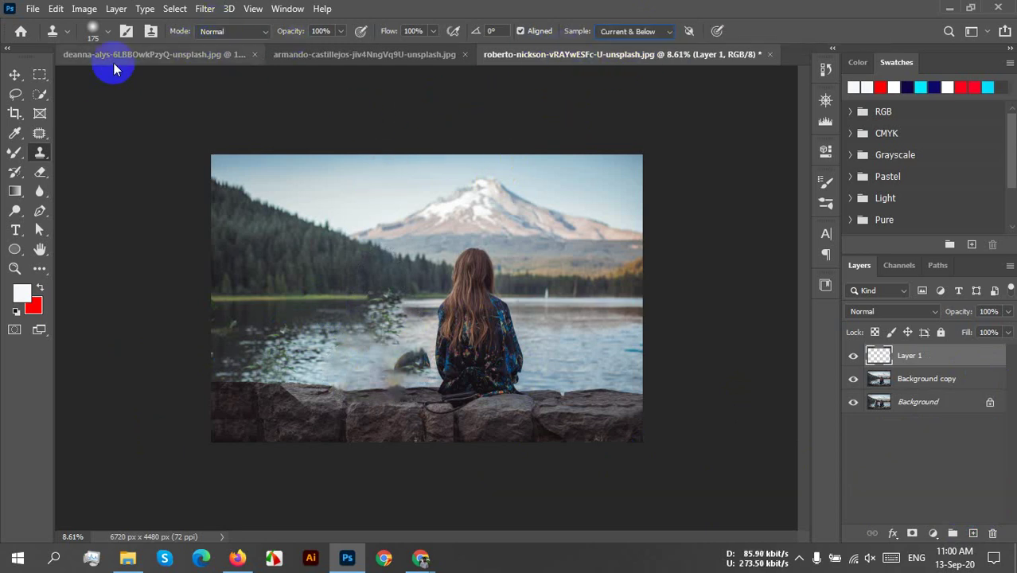
# Clone rippled lake water over the hazy patch and the dark rock beside the seated woman on the new layer
pyautogui.moveTo(296, 260)
pyautogui.mouseDown()
pyautogui.moveTo(295, 235)
pyautogui.moveTo(305, 319)
pyautogui.moveTo(352, 301)
pyautogui.moveTo(352, 345)
pyautogui.moveTo(389, 326)
pyautogui.moveTo(363, 347)
pyautogui.moveTo(341, 330)
pyautogui.moveTo(352, 364)
pyautogui.mouseUp()
pyautogui.hotkey('ctrl', '+')
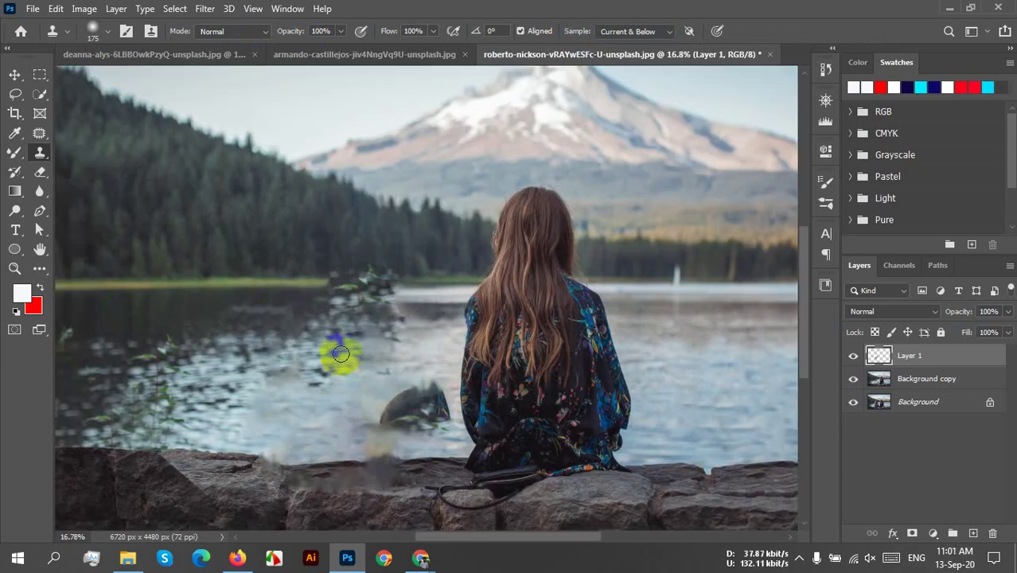
pyautogui.moveTo(285, 333)
pyautogui.mouseDown()
pyautogui.moveTo(250, 333)
pyautogui.moveTo(248, 343)
pyautogui.moveTo(257, 329)
pyautogui.moveTo(325, 316)
pyautogui.moveTo(337, 356)
pyautogui.moveTo(327, 392)
pyautogui.moveTo(276, 375)
pyautogui.moveTo(250, 410)
pyautogui.moveTo(243, 401)
pyautogui.moveTo(234, 428)
pyautogui.moveTo(252, 407)
pyautogui.moveTo(316, 384)
pyautogui.moveTo(282, 422)
pyautogui.moveTo(273, 412)
pyautogui.moveTo(250, 428)
pyautogui.moveTo(312, 404)
pyautogui.moveTo(281, 445)
pyautogui.moveTo(350, 382)
pyautogui.moveTo(293, 443)
pyautogui.moveTo(347, 415)
pyautogui.moveTo(320, 446)
pyautogui.moveTo(340, 395)
pyautogui.moveTo(388, 388)
pyautogui.moveTo(342, 443)
pyautogui.moveTo(360, 399)
pyautogui.moveTo(428, 369)
pyautogui.moveTo(398, 402)
pyautogui.moveTo(375, 405)
pyautogui.moveTo(397, 414)
pyautogui.moveTo(415, 404)
pyautogui.moveTo(435, 424)
pyautogui.moveTo(410, 415)
pyautogui.moveTo(446, 411)
pyautogui.moveTo(315, 375)
pyautogui.moveTo(433, 396)
pyautogui.moveTo(427, 417)
pyautogui.moveTo(342, 423)
pyautogui.moveTo(373, 430)
pyautogui.moveTo(295, 460)
pyautogui.moveTo(290, 414)
pyautogui.moveTo(278, 424)
pyautogui.moveTo(325, 455)
pyautogui.moveTo(258, 425)
pyautogui.moveTo(228, 425)
pyautogui.moveTo(385, 444)
pyautogui.mouseUp()
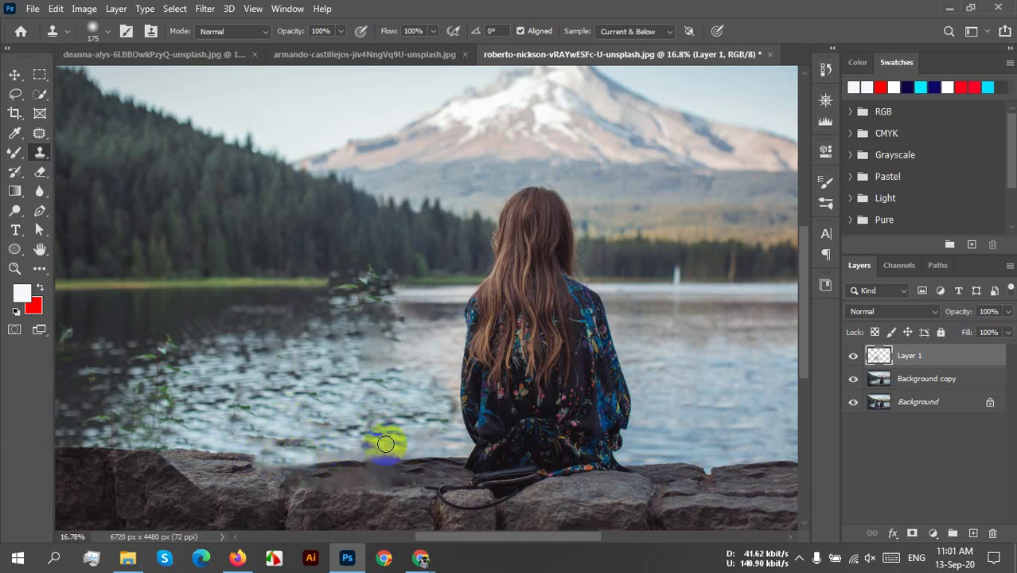
pyautogui.scroll(-2, 347, 397)
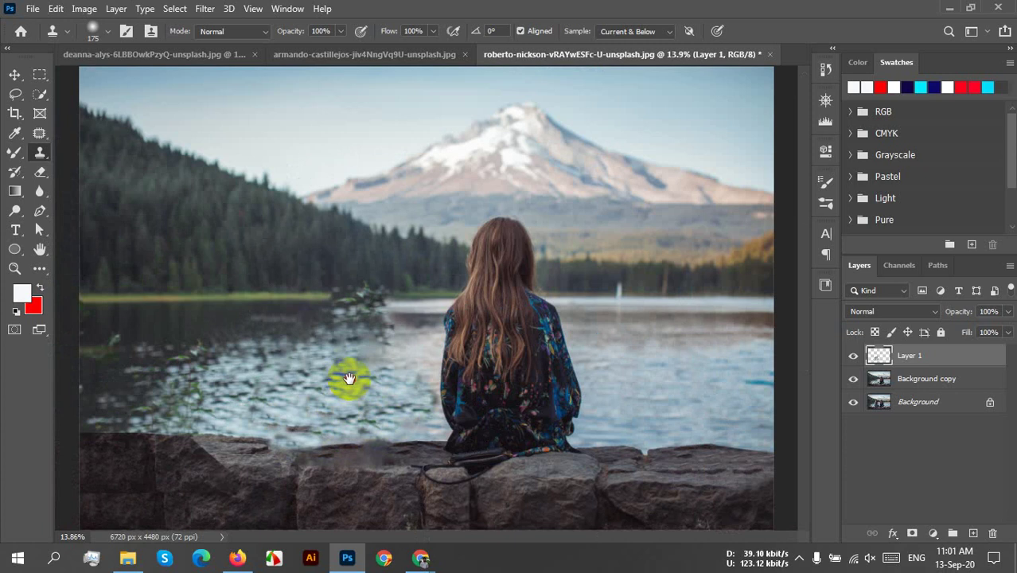
# Sample the dark water near the far shore and clone it over the leftover foliage just below the shoreline
pyautogui.scroll(3, 362, 356)
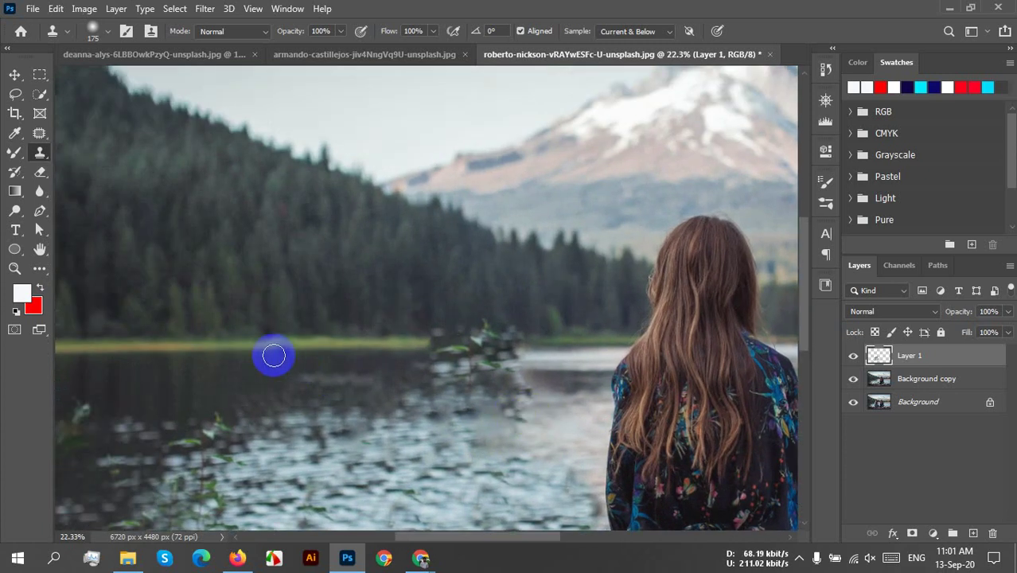
pyautogui.keyDown('alt'); pyautogui.click(260, 378); pyautogui.keyUp('alt')
pyautogui.click(443, 363)
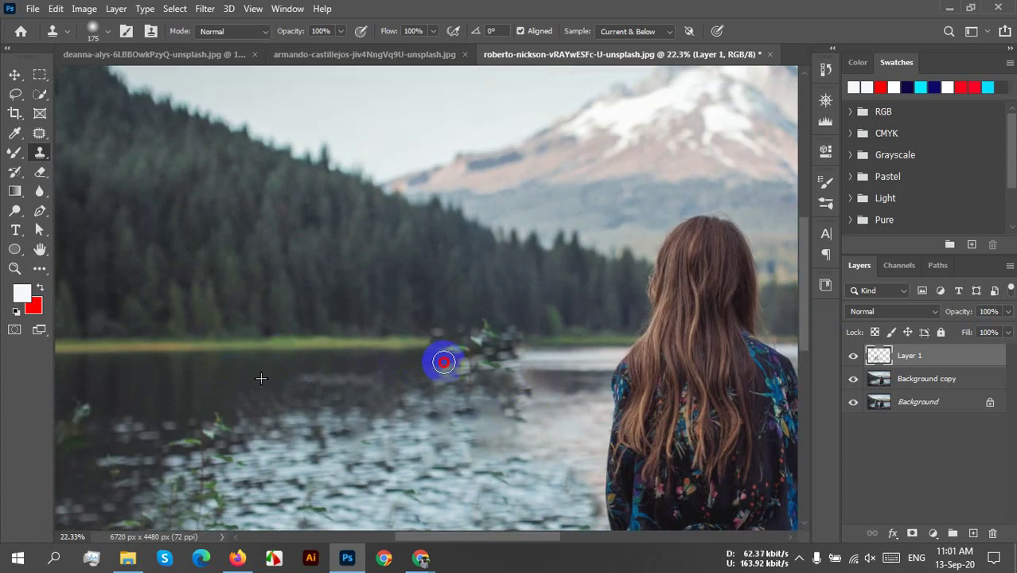
pyautogui.moveTo(443, 363)
pyautogui.mouseDown()
pyautogui.moveTo(517, 365)
pyautogui.moveTo(488, 381)
pyautogui.moveTo(424, 377)
pyautogui.moveTo(469, 359)
pyautogui.moveTo(530, 359)
pyautogui.moveTo(531, 350)
pyautogui.moveTo(436, 350)
pyautogui.moveTo(508, 340)
pyautogui.moveTo(388, 340)
pyautogui.mouseUp()
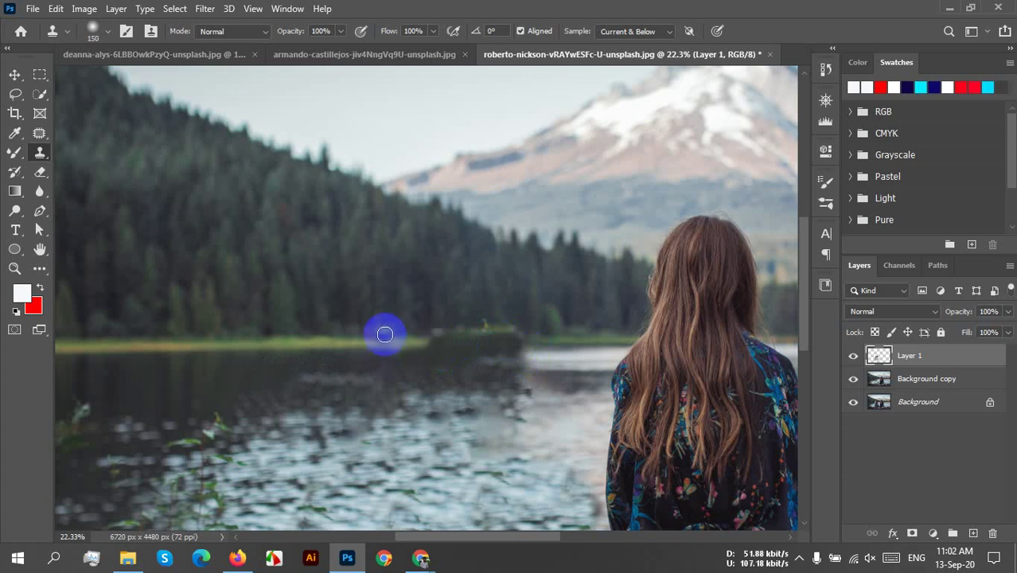
# Reduce the Clone Stamp brush to 100 and extend the yellow-green shoreline strip across the gap left by the foliage
pyautogui.moveTo(384, 335); pyautogui.dragTo(366, 341)
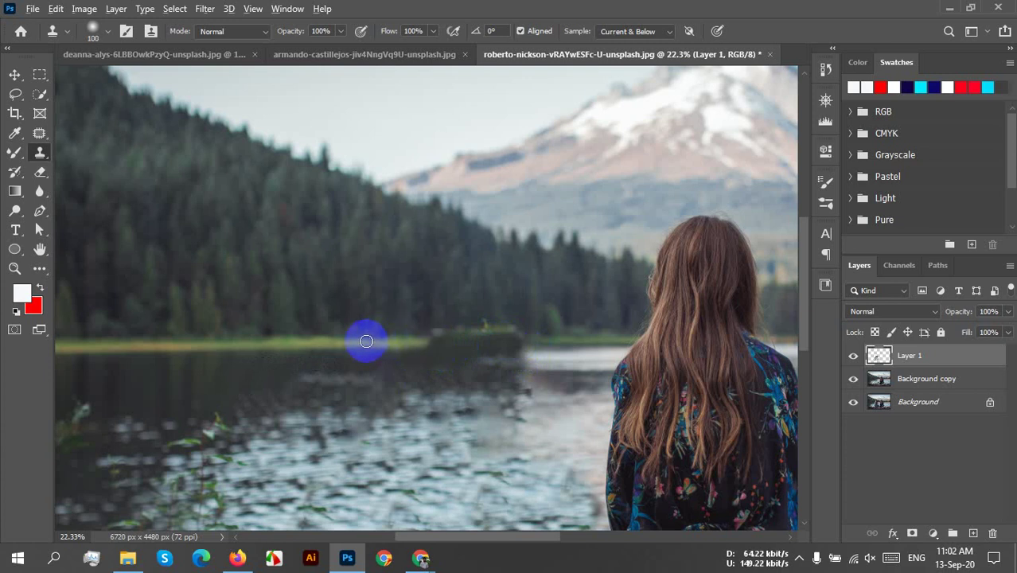
pyautogui.moveTo(430, 339); pyautogui.dragTo(518, 336)
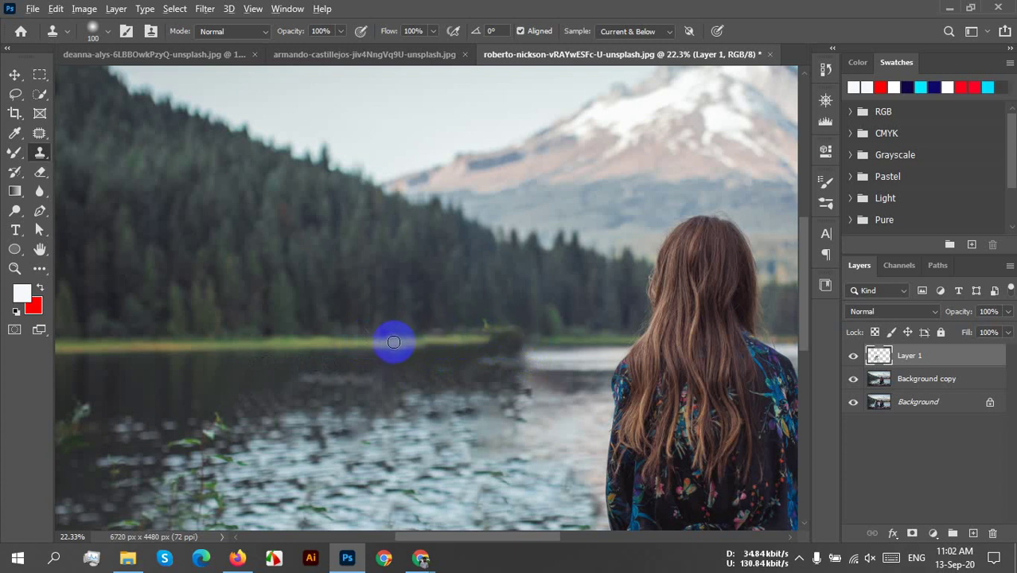
pyautogui.moveTo(470, 336)
pyautogui.mouseDown()
pyautogui.moveTo(519, 331)
pyautogui.moveTo(404, 343)
pyautogui.moveTo(420, 324)
pyautogui.mouseUp()
# Sample the bright water beside the woman and clone it over the dark edge below the end of the shoreline strip
pyautogui.click(556, 377)
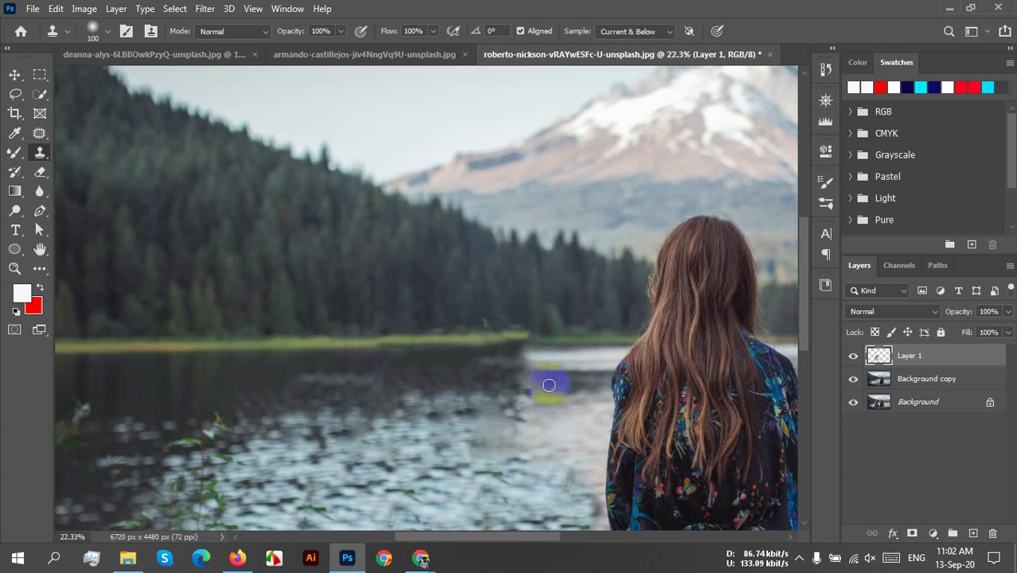
pyautogui.moveTo(520, 362)
pyautogui.mouseDown()
pyautogui.moveTo(522, 358)
pyautogui.moveTo(521, 379)
pyautogui.moveTo(481, 369)
pyautogui.moveTo(511, 359)
pyautogui.moveTo(466, 356)
pyautogui.moveTo(507, 367)
pyautogui.moveTo(513, 403)
pyautogui.moveTo(489, 372)
pyautogui.moveTo(495, 361)
pyautogui.moveTo(528, 340)
pyautogui.moveTo(561, 355)
pyautogui.moveTo(511, 347)
pyautogui.moveTo(529, 370)
pyautogui.mouseUp()
pyautogui.scroll(-3, 459, 406)
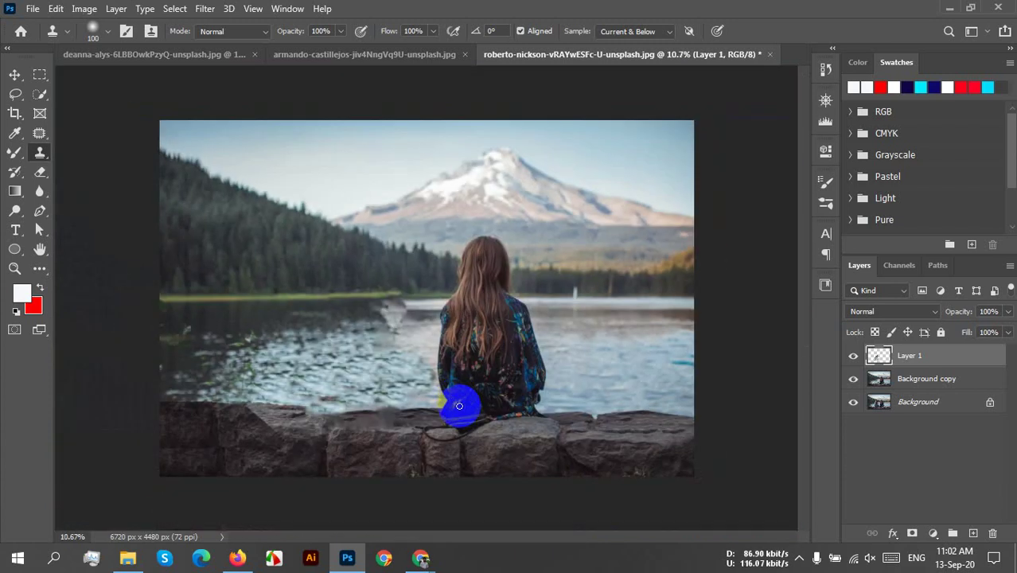
pyautogui.scroll(-1, 374, 370)
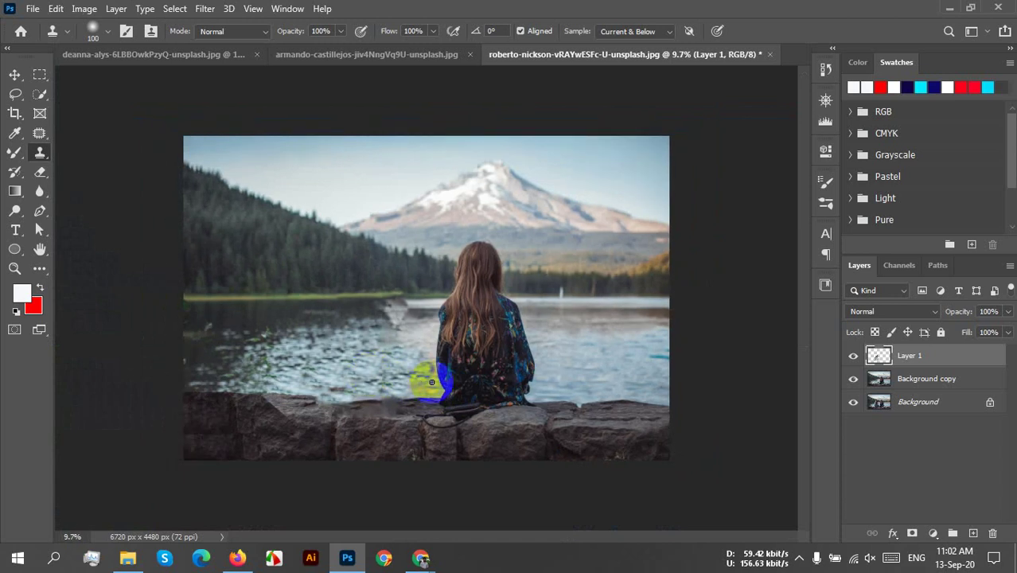
pyautogui.scroll(1, 376, 379)
# Clone stone texture over the blurred patch along the top of the wall beside the seated woman
pyautogui.scroll(5, 284, 440)
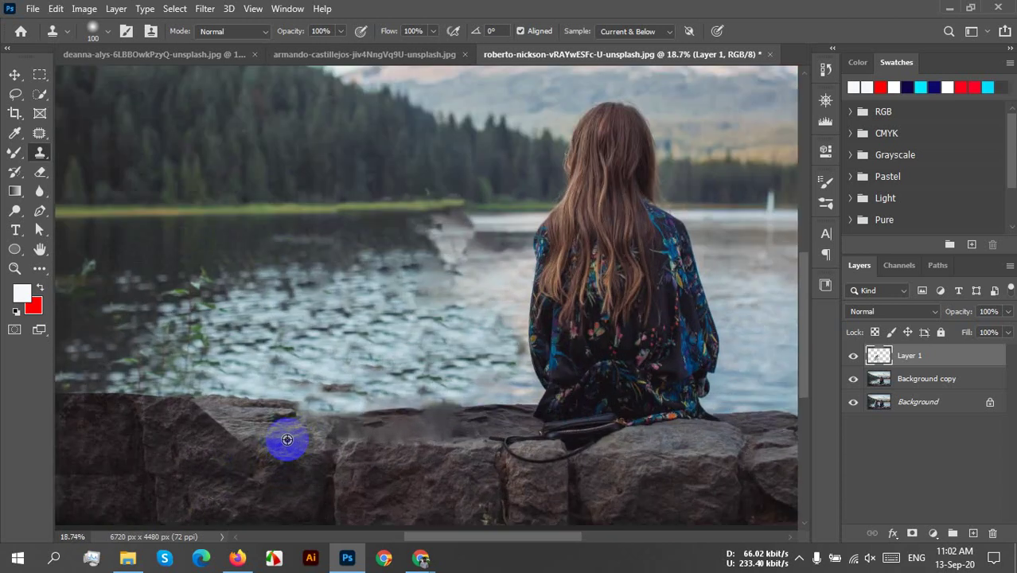
pyautogui.moveTo(328, 424); pyautogui.dragTo(407, 376)
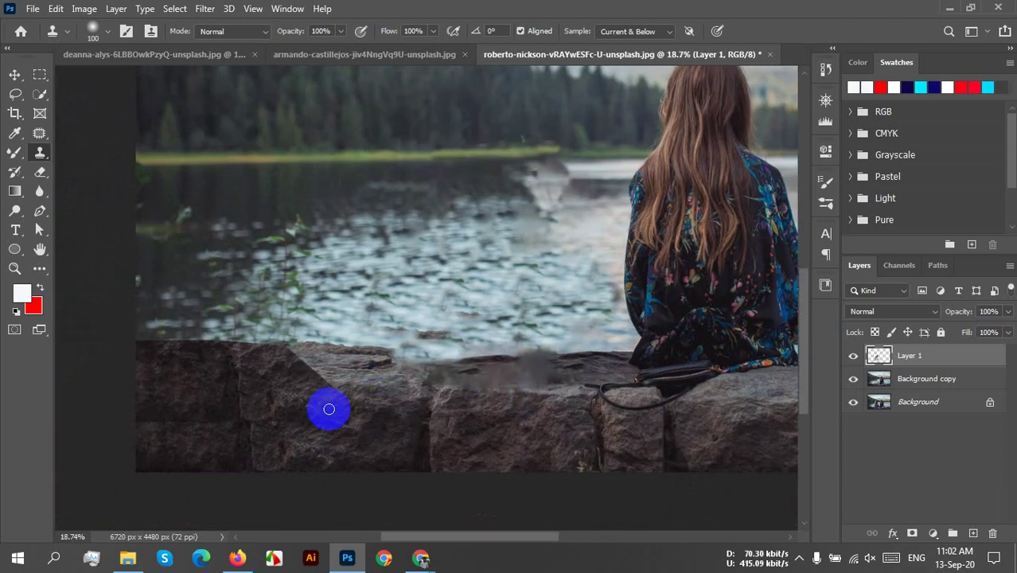
pyautogui.moveTo(340, 408)
pyautogui.mouseDown()
pyautogui.moveTo(450, 379)
pyautogui.moveTo(432, 376)
pyautogui.moveTo(488, 381)
pyautogui.moveTo(333, 380)
pyautogui.moveTo(344, 375)
pyautogui.moveTo(520, 379)
pyautogui.moveTo(545, 365)
pyautogui.moveTo(476, 369)
pyautogui.moveTo(548, 355)
pyautogui.moveTo(521, 356)
pyautogui.moveTo(457, 360)
pyautogui.moveTo(544, 383)
pyautogui.moveTo(558, 370)
pyautogui.moveTo(409, 379)
pyautogui.moveTo(558, 365)
pyautogui.moveTo(518, 375)
pyautogui.moveTo(567, 375)
pyautogui.moveTo(505, 381)
pyautogui.moveTo(560, 381)
pyautogui.moveTo(497, 393)
pyautogui.moveTo(505, 372)
pyautogui.moveTo(452, 370)
pyautogui.moveTo(559, 394)
pyautogui.moveTo(564, 359)
pyautogui.moveTo(316, 358)
pyautogui.moveTo(476, 399)
pyautogui.moveTo(351, 386)
pyautogui.moveTo(380, 358)
pyautogui.moveTo(442, 357)
pyautogui.moveTo(464, 369)
pyautogui.moveTo(366, 370)
pyautogui.mouseUp()
pyautogui.scroll(-4, 429, 382)
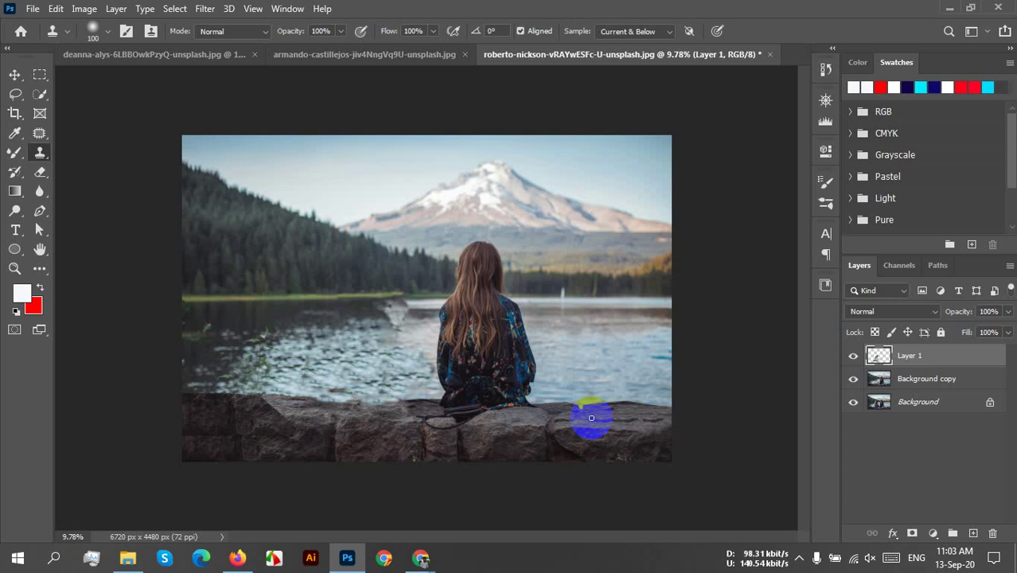
# Merge the retouching layer with Background copy into a single layer
pyautogui.keyDown('ctrl'); pyautogui.click(958, 389); pyautogui.keyUp('ctrl')
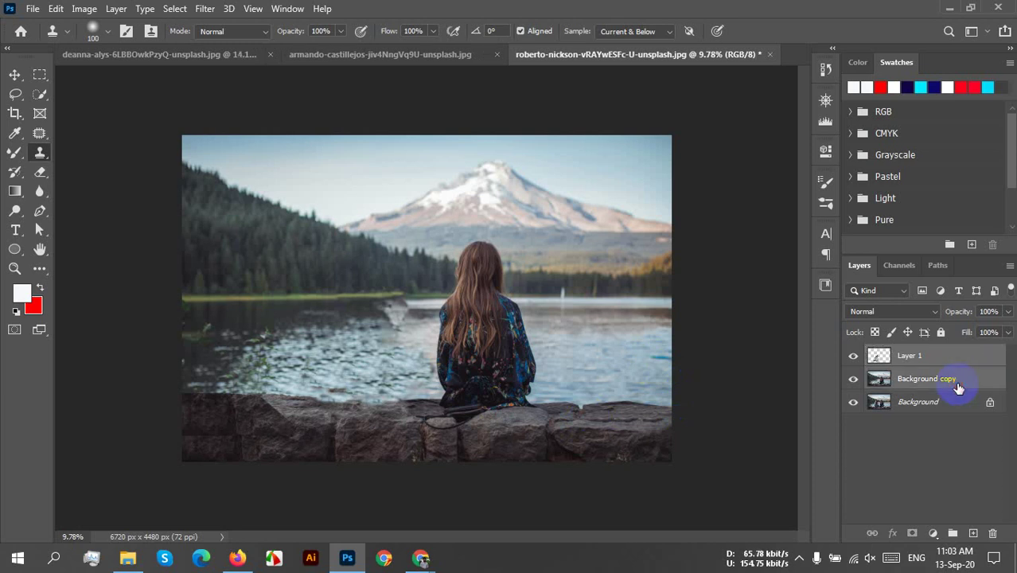
pyautogui.hotkey('ctrl', 'e')
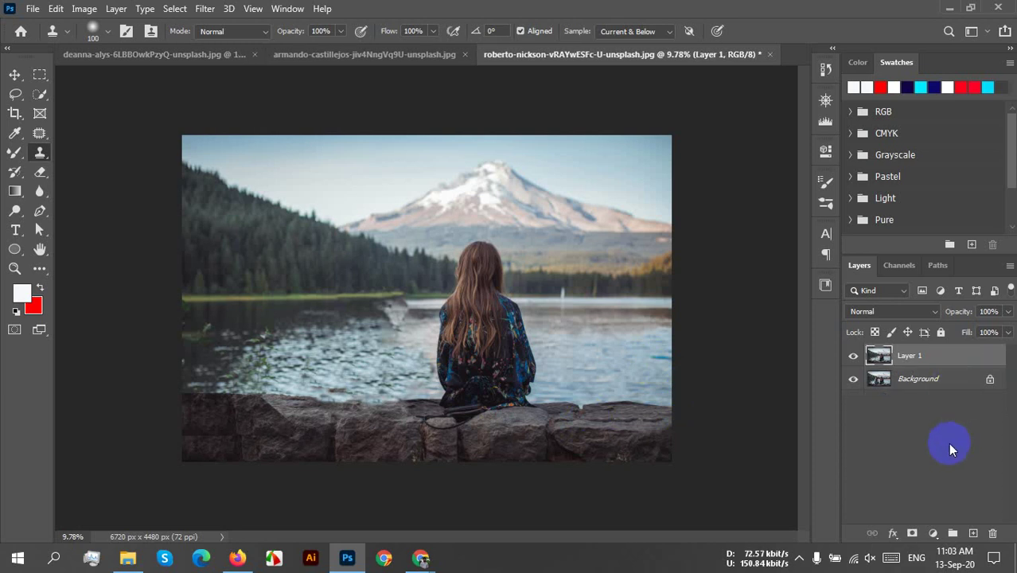
pyautogui.hotkey('ctrl', 'z')
pyautogui.rightClick(927, 380)
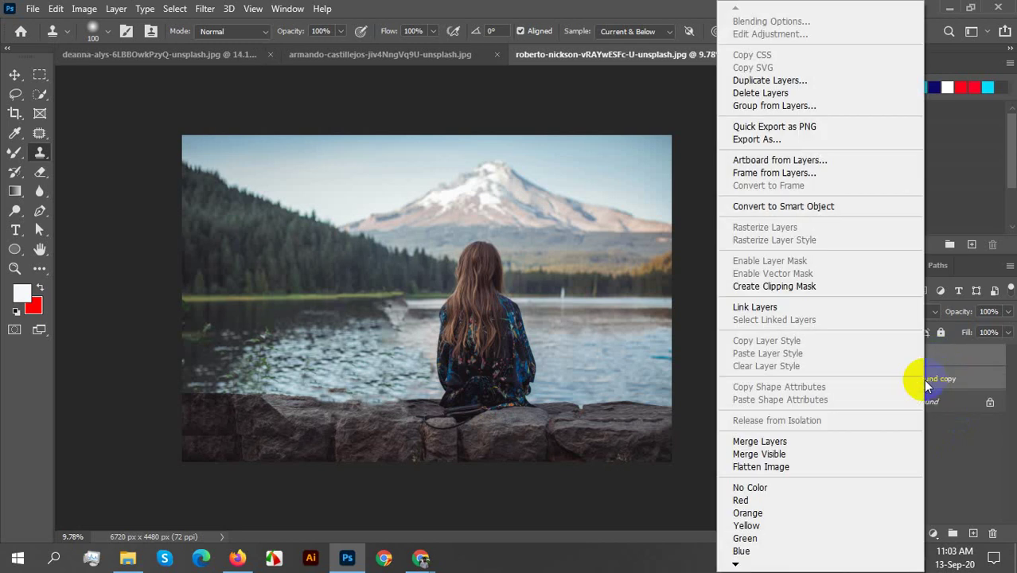
pyautogui.click(760, 442)
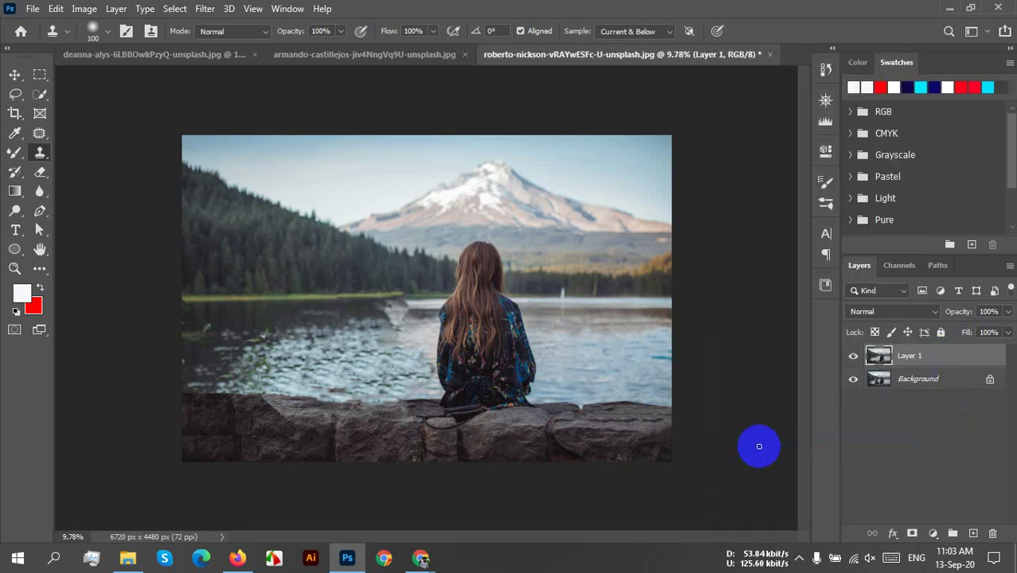
# Toggle the merged layer's visibility to compare the retouched photo with the original, leaving the layer visible
pyautogui.keyDown('alt'); pyautogui.click(418, 340); pyautogui.keyUp('alt')
pyautogui.click(853, 357)
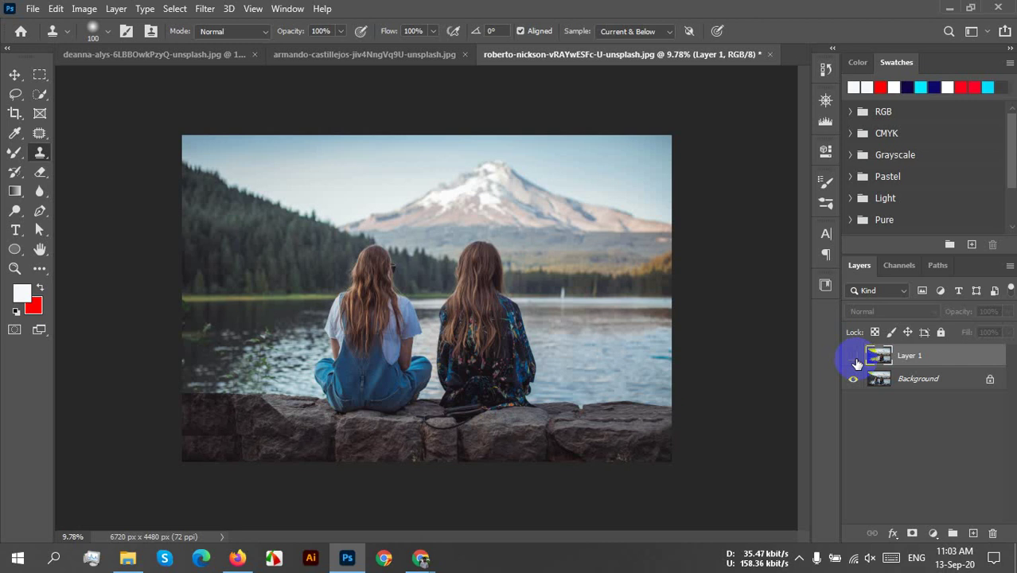
pyautogui.click(853, 358)
pyautogui.click(854, 357)
pyautogui.click(854, 357)
pyautogui.click(853, 357)
pyautogui.click(854, 357)
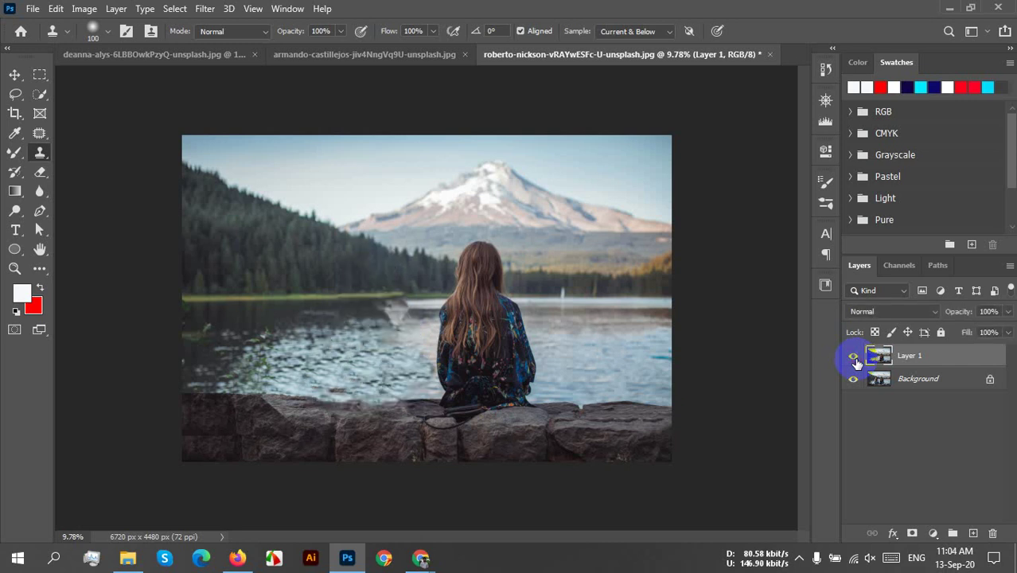
# Hide and show Layer 1 once more to compare the retouched lake photo with the original
pyautogui.click(854, 358)
pyautogui.click(853, 358)
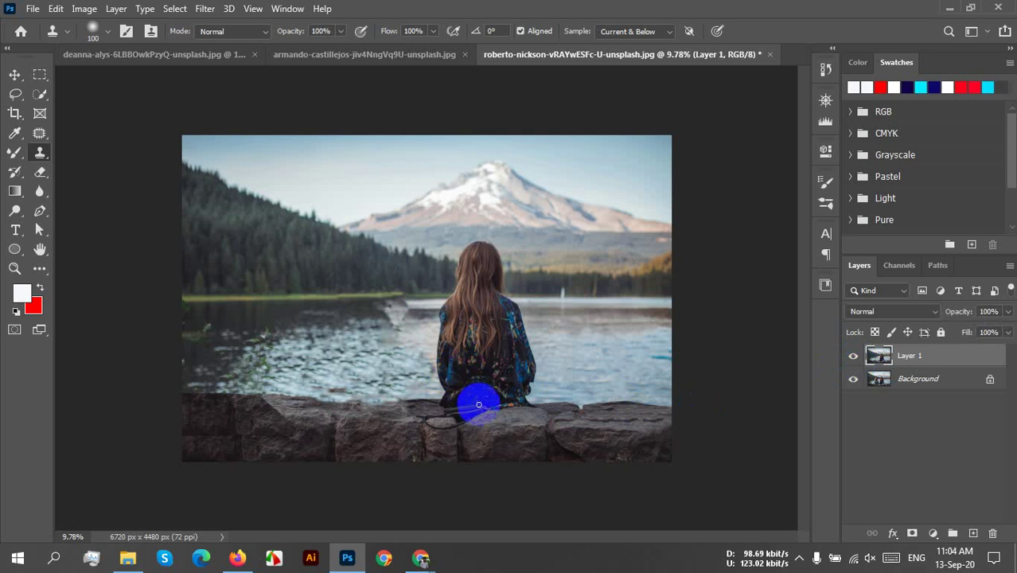
pyautogui.click(15, 93)
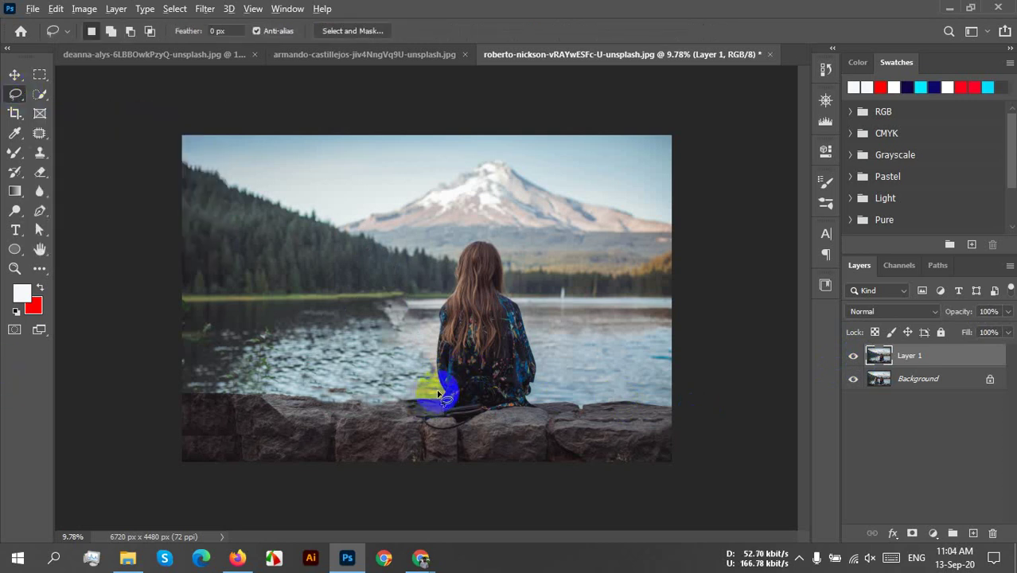
pyautogui.scroll(2, 440, 393)
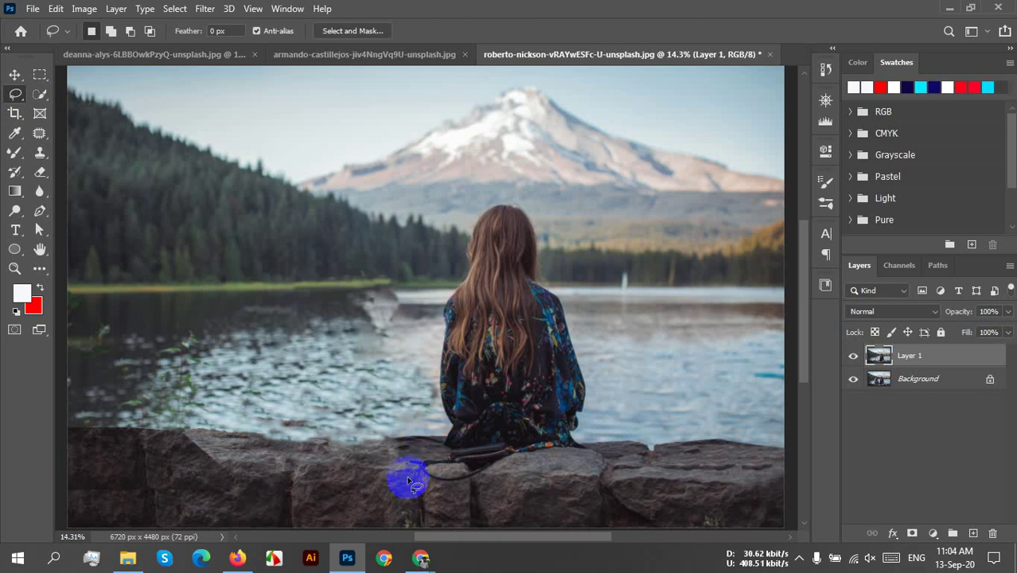
pyautogui.moveTo(408, 470)
pyautogui.mouseDown()
pyautogui.moveTo(418, 482)
pyautogui.moveTo(476, 484)
pyautogui.moveTo(595, 434)
pyautogui.moveTo(586, 430)
pyautogui.moveTo(588, 353)
pyautogui.moveTo(522, 188)
pyautogui.moveTo(508, 181)
pyautogui.moveTo(462, 211)
pyautogui.moveTo(460, 268)
pyautogui.mouseUp()
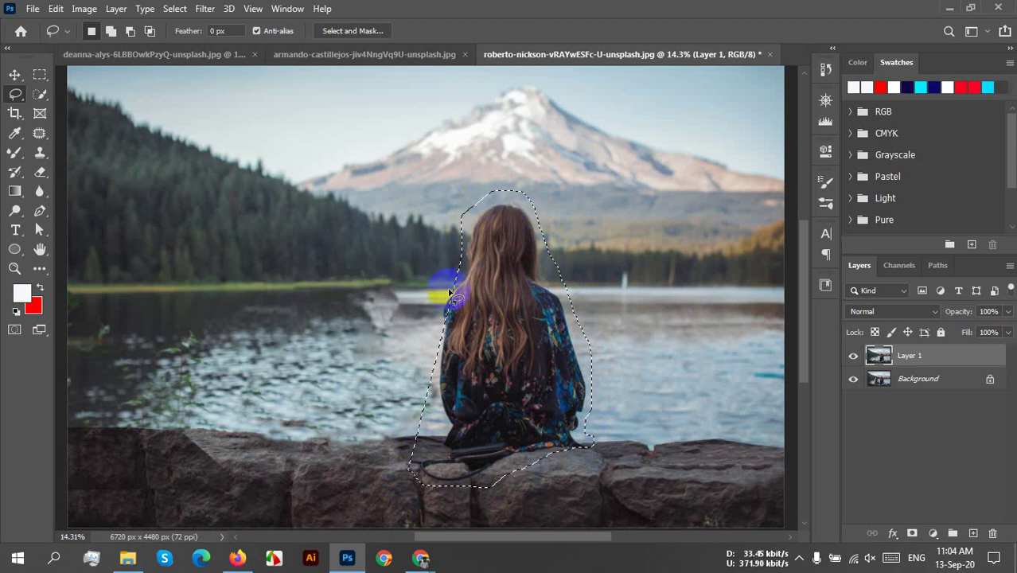
pyautogui.click(388, 528)
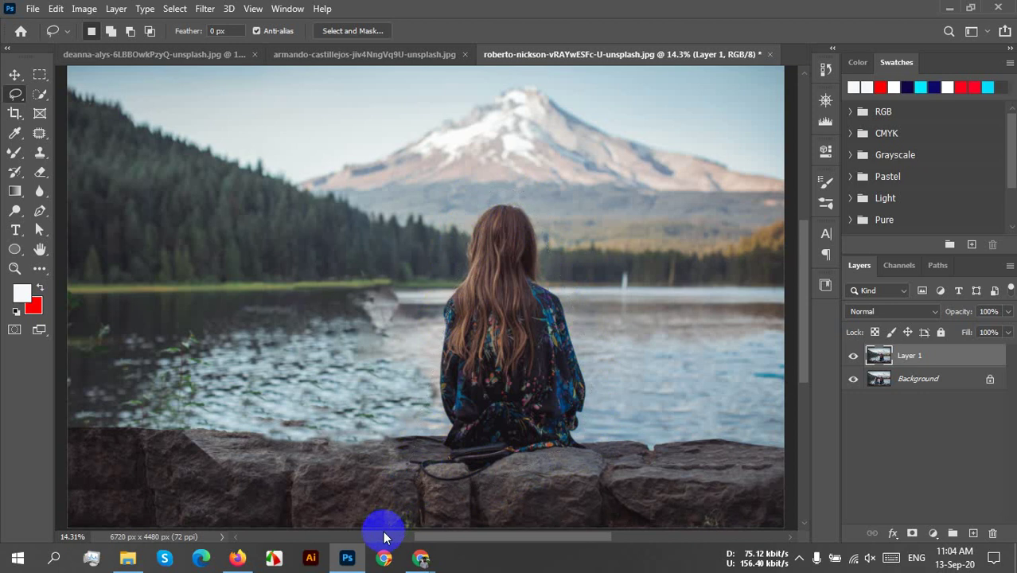
# Switch to the Google Meet window in Chrome to check the meeting, and return to Photoshop
pyautogui.moveTo(385, 557)
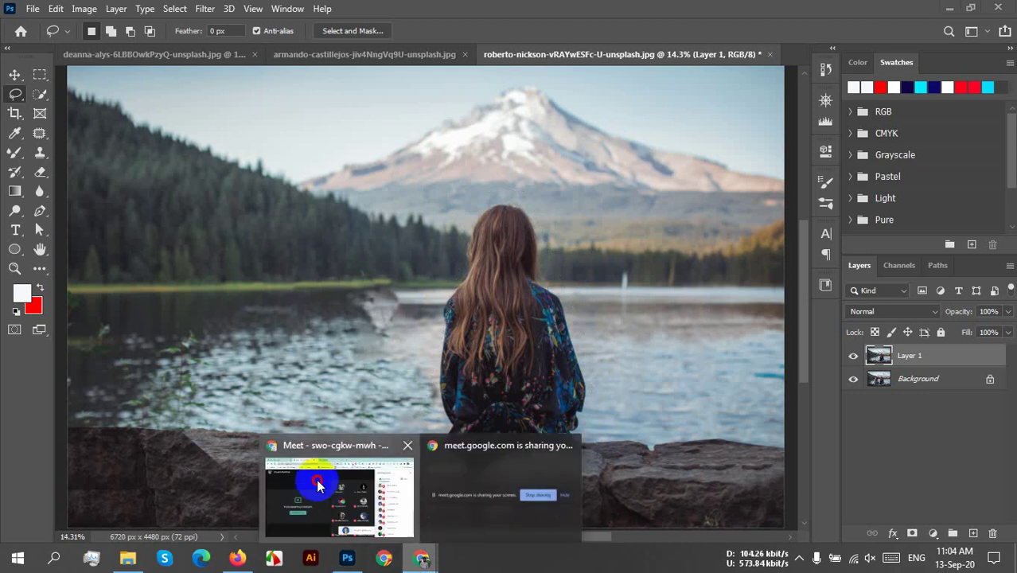
pyautogui.click(341, 502)
pyautogui.click(648, 495)
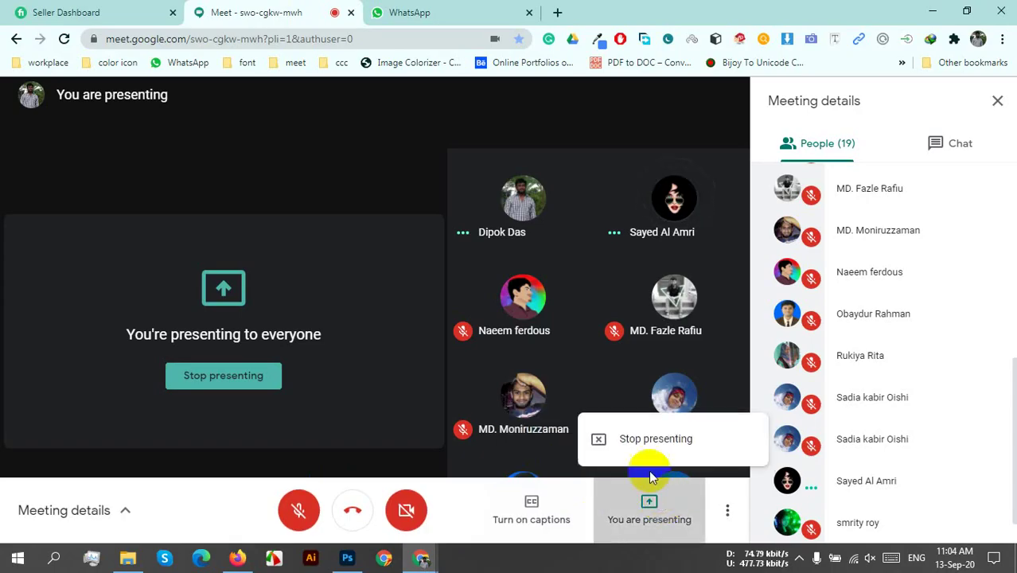
pyautogui.click(405, 379)
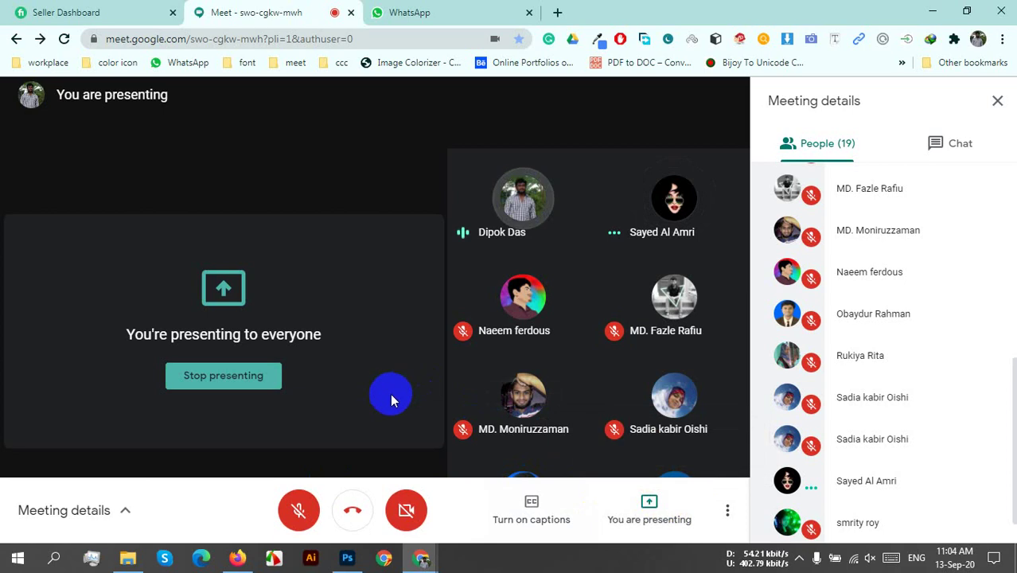
pyautogui.click(345, 557)
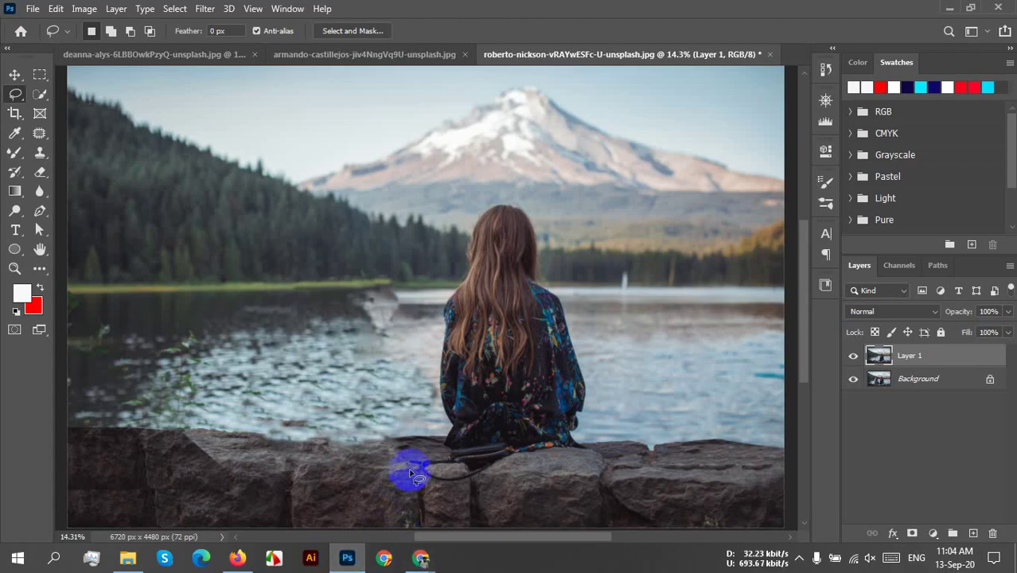
# Draw a freehand lasso selection around the seated woman, including her bag and its strap on the wall
pyautogui.moveTo(420, 472)
pyautogui.mouseDown()
pyautogui.moveTo(491, 480)
pyautogui.moveTo(524, 460)
pyautogui.moveTo(589, 450)
pyautogui.moveTo(582, 436)
pyautogui.moveTo(596, 398)
pyautogui.moveTo(585, 351)
pyautogui.moveTo(540, 209)
pyautogui.moveTo(510, 193)
pyautogui.moveTo(494, 193)
pyautogui.moveTo(463, 221)
pyautogui.moveTo(432, 325)
pyautogui.moveTo(437, 415)
pyautogui.moveTo(417, 471)
pyautogui.mouseUp()
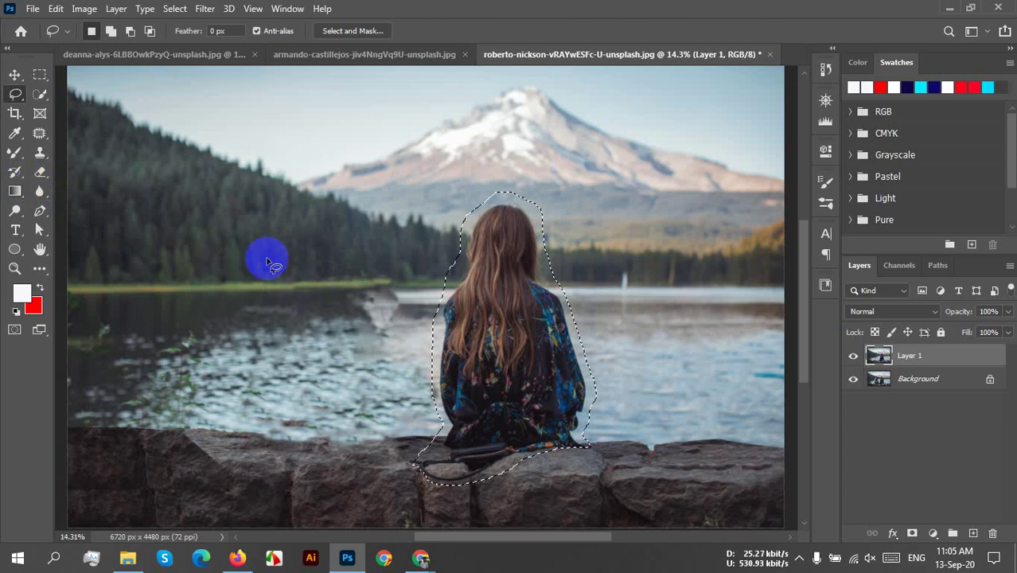
# Try to replace the selected woman with the lake and wall area beside her using the Patch tool, and clear the selection
pyautogui.click(39, 134)
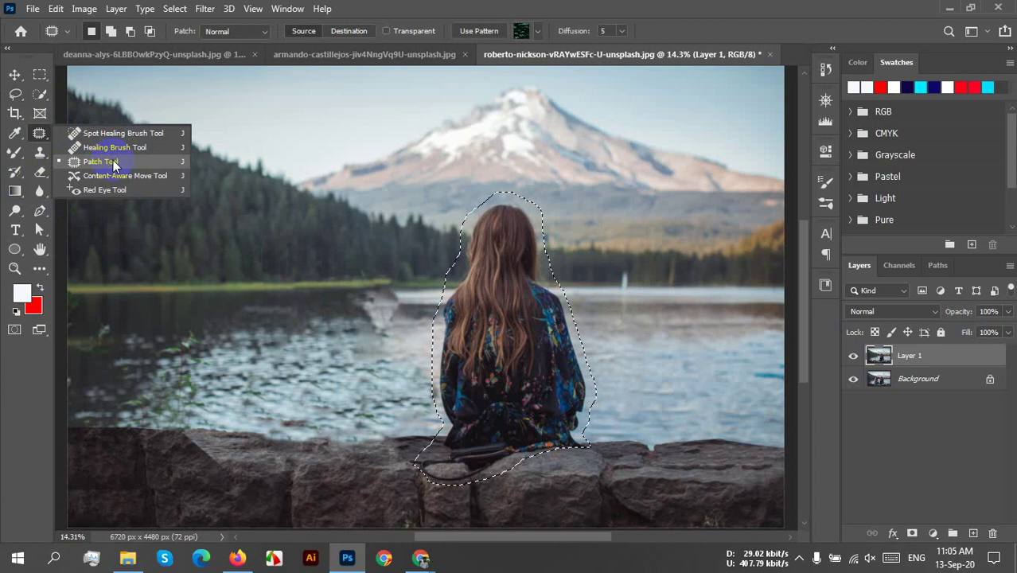
pyautogui.click(114, 163)
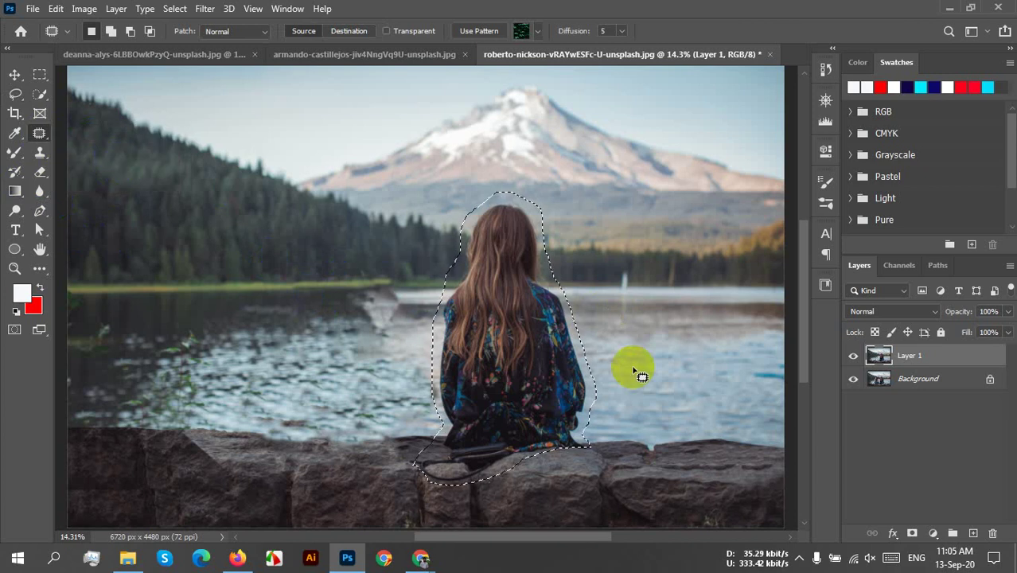
pyautogui.moveTo(545, 351)
pyautogui.mouseDown()
pyautogui.moveTo(545, 363)
pyautogui.moveTo(676, 357)
pyautogui.moveTo(746, 370)
pyautogui.mouseUp()
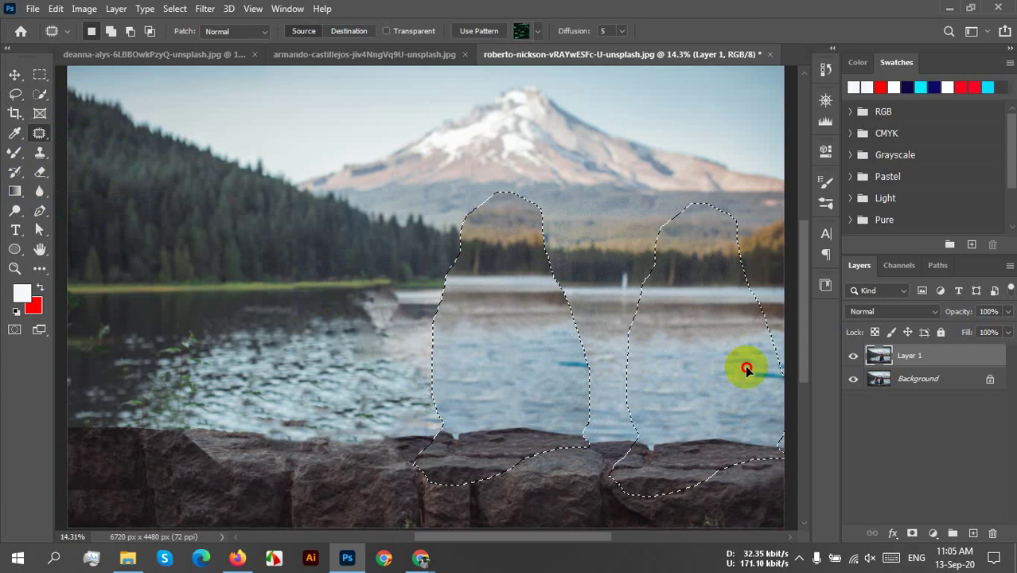
pyautogui.moveTo(746, 370); pyautogui.dragTo(740, 369)
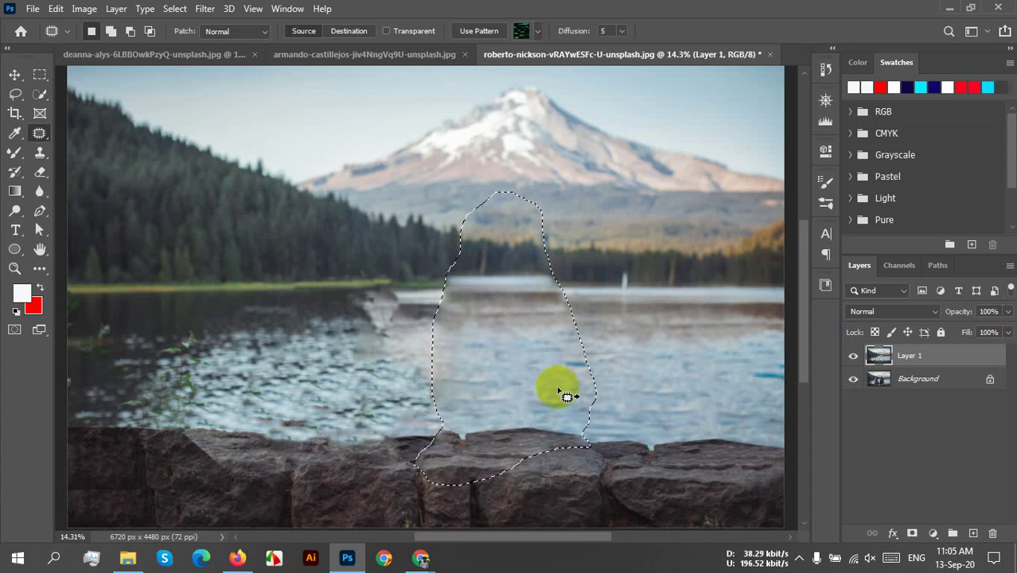
pyautogui.hotkey('ctrl', 'd')
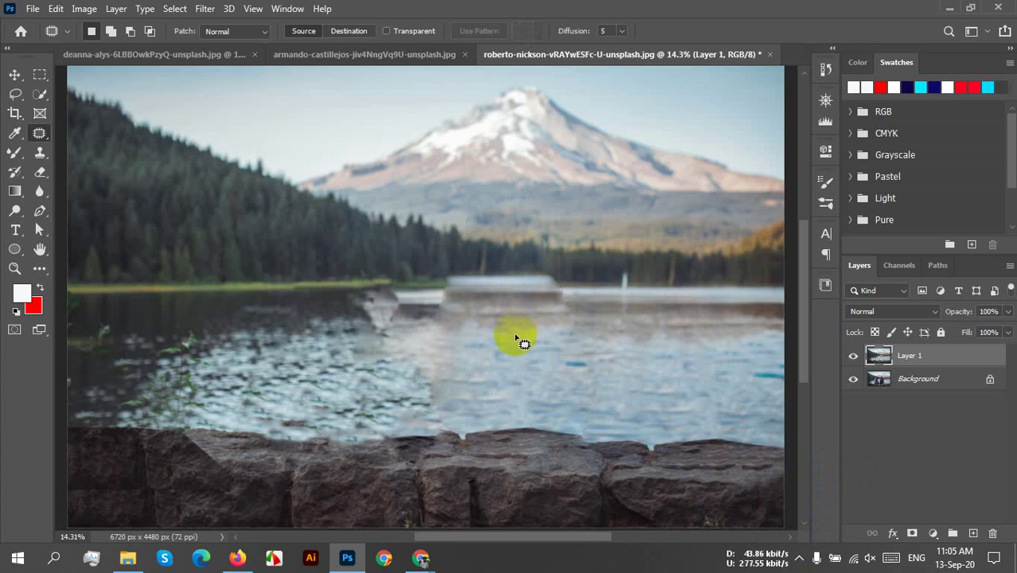
# Undo the deselection and the patch to restore the woman and the lasso selection around her
pyautogui.click(375, 290)
pyautogui.click(534, 447)
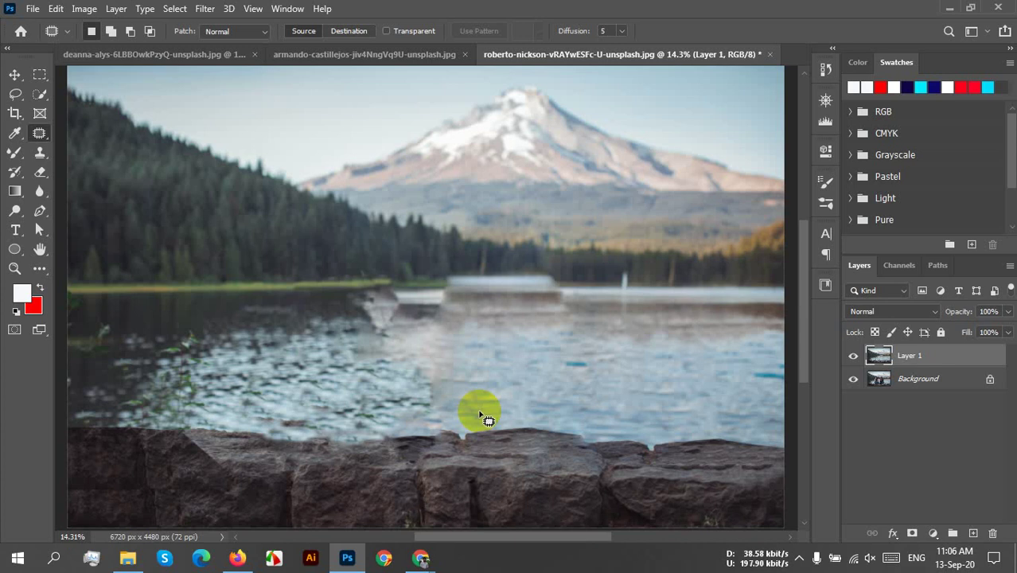
pyautogui.hotkey('ctrl', 'z')
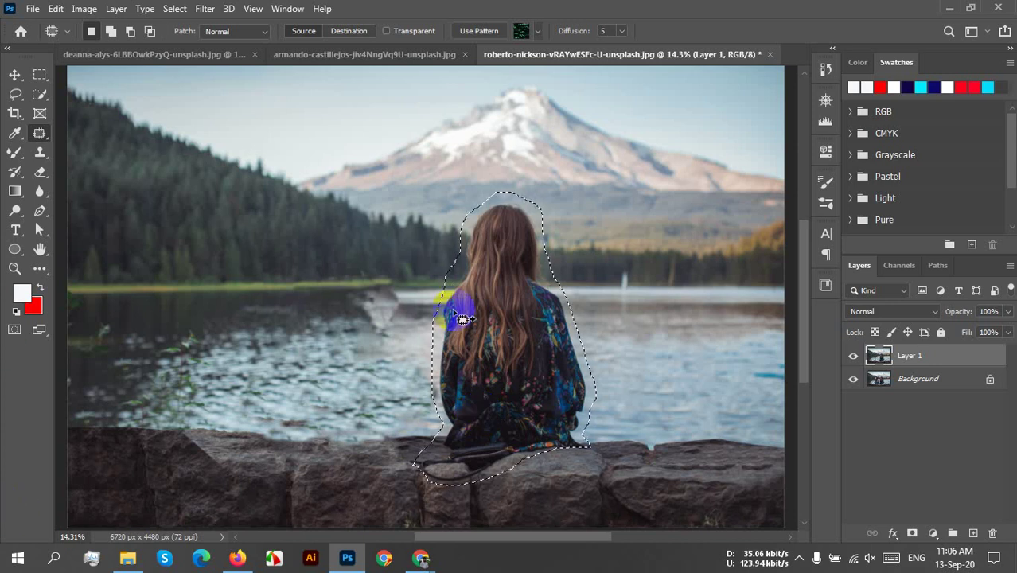
# Remove the selected woman by applying a Content-Aware fill to the lasso selection, and deselect
pyautogui.click(56, 9)
pyautogui.click(136, 234)
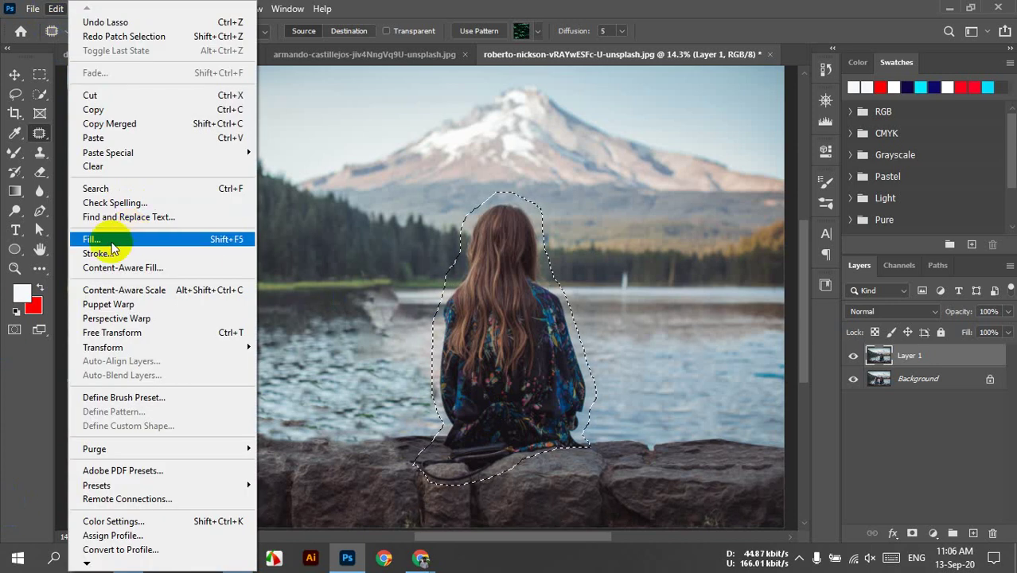
pyautogui.click(860, 146)
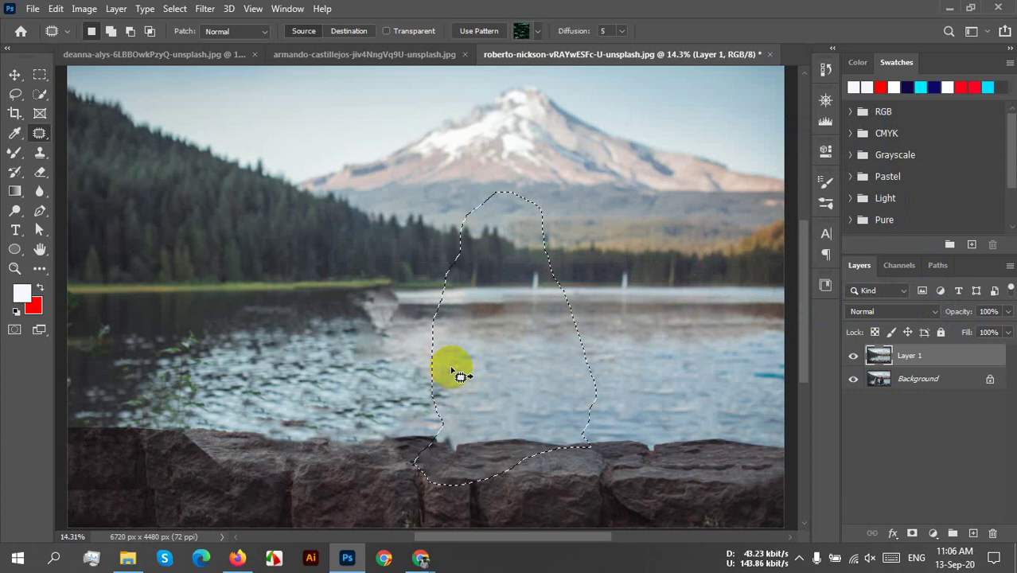
pyautogui.moveTo(460, 376); pyautogui.dragTo(608, 430)
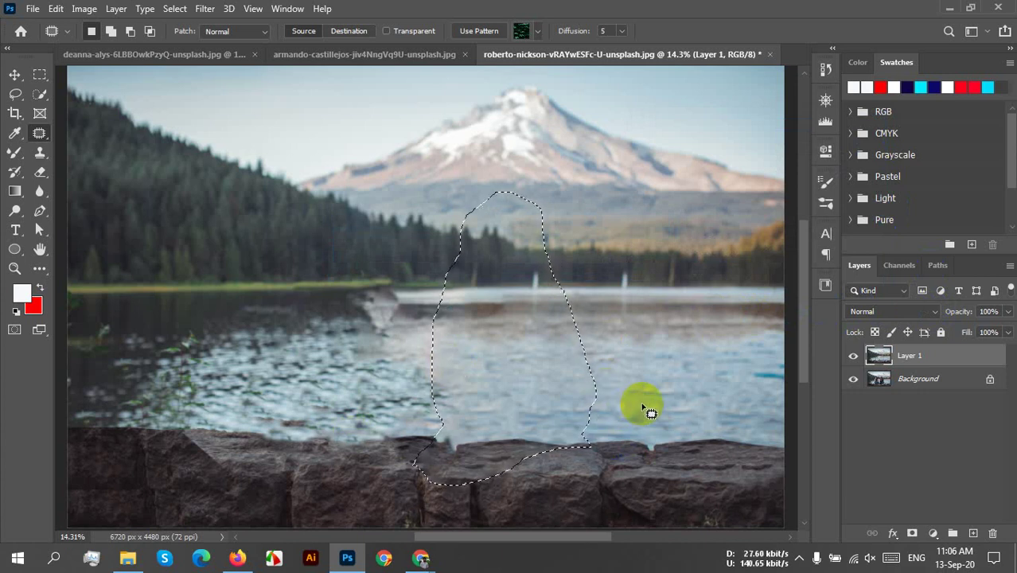
pyautogui.hotkey('ctrl', 'd')
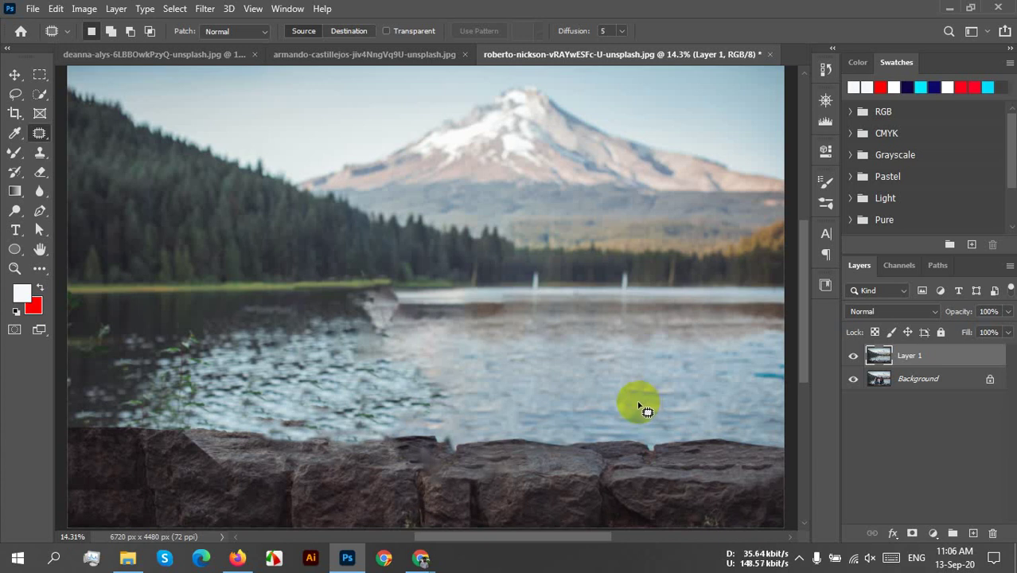
# Toggle Layer 1's visibility repeatedly to compare the empty lake scene with the original photo of two women, leaving the layer hidden
pyautogui.click(855, 356)
pyautogui.click(856, 356)
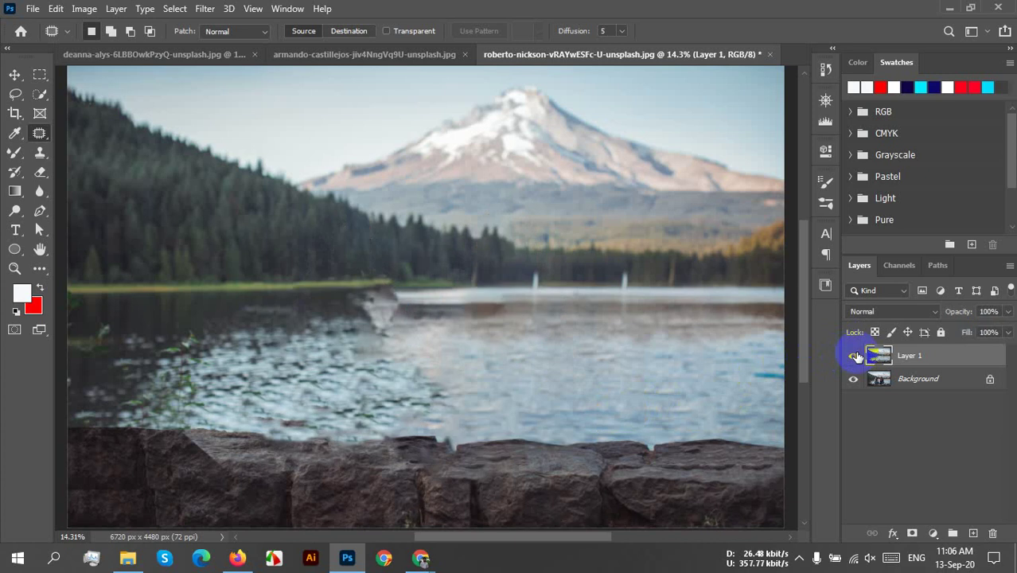
pyautogui.click(855, 355)
pyautogui.click(855, 356)
pyautogui.click(856, 356)
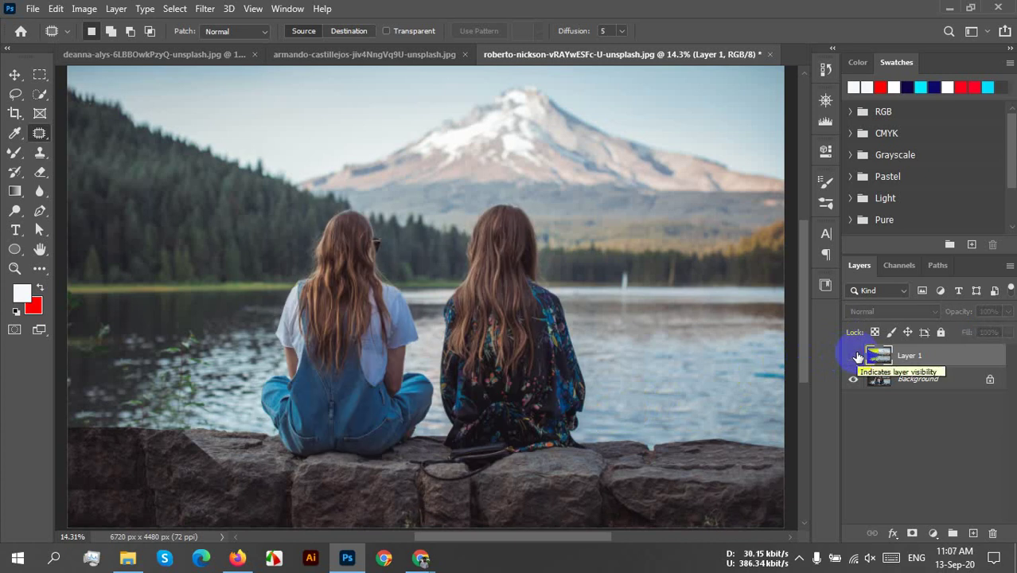
pyautogui.click(856, 356)
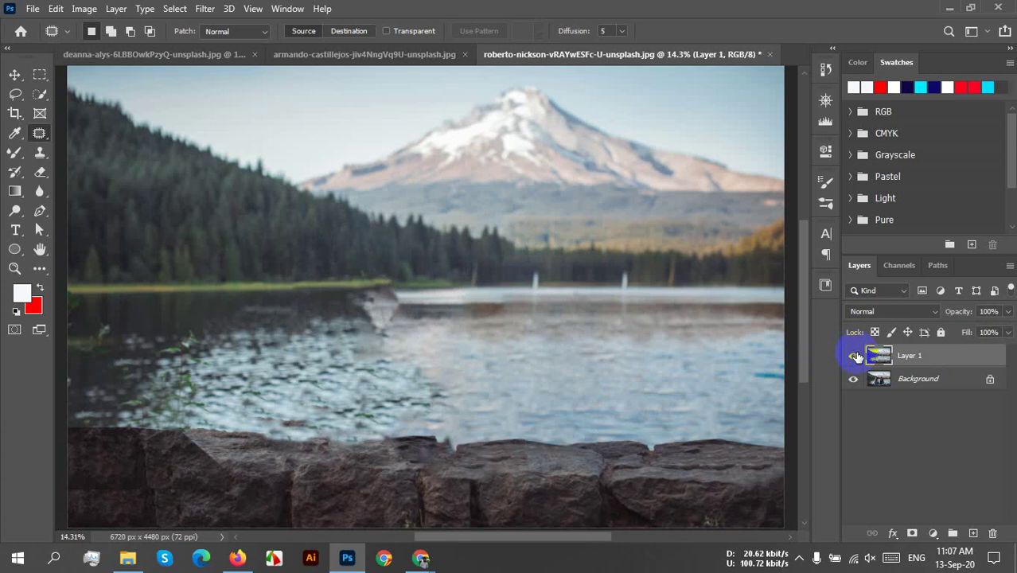
pyautogui.click(855, 356)
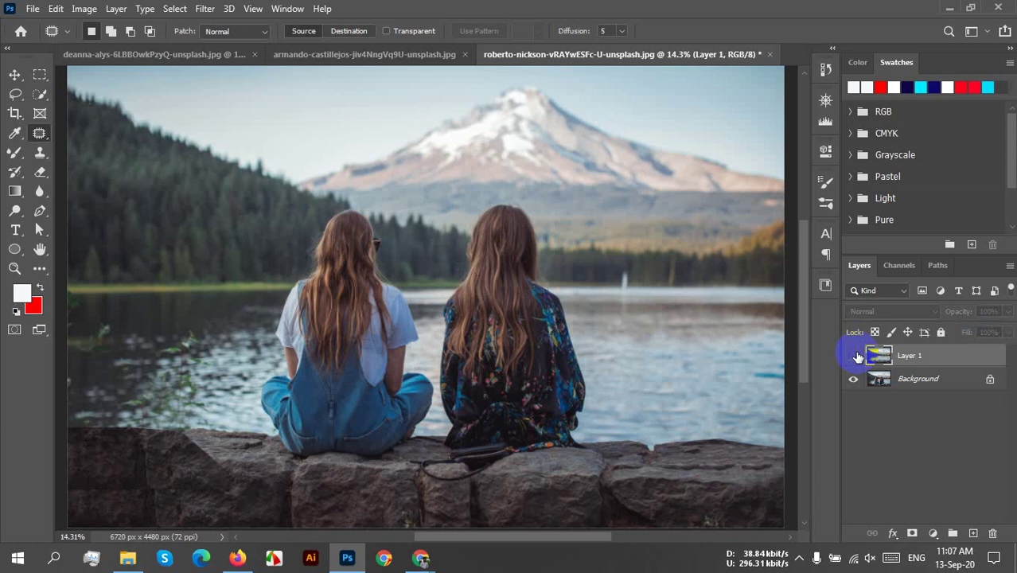
pyautogui.click(856, 356)
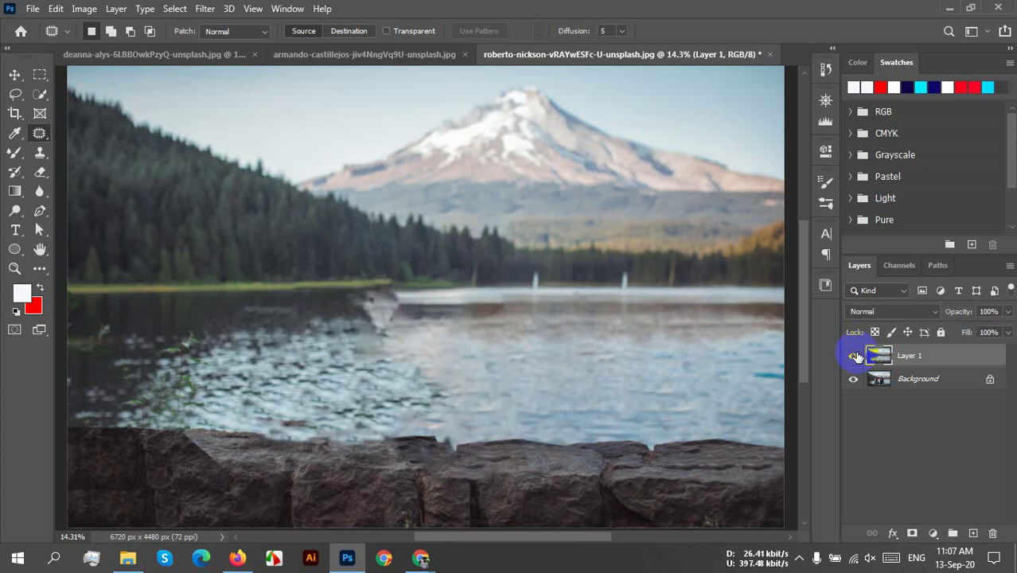
pyautogui.click(855, 356)
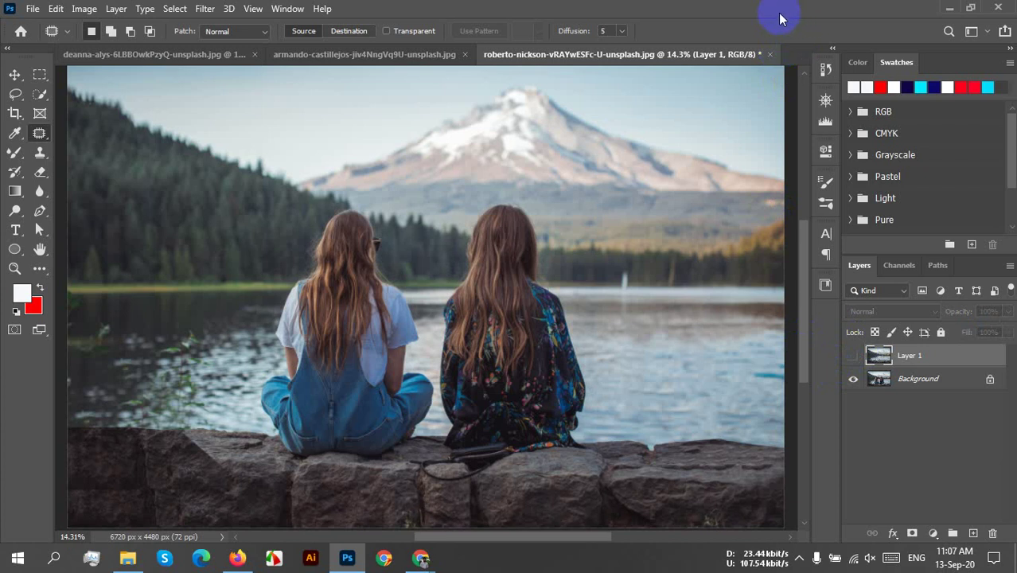
# Close the lake photo without saving its changes, and switch to the armando-castillejos photo
pyautogui.click(769, 55)
pyautogui.click(505, 218)
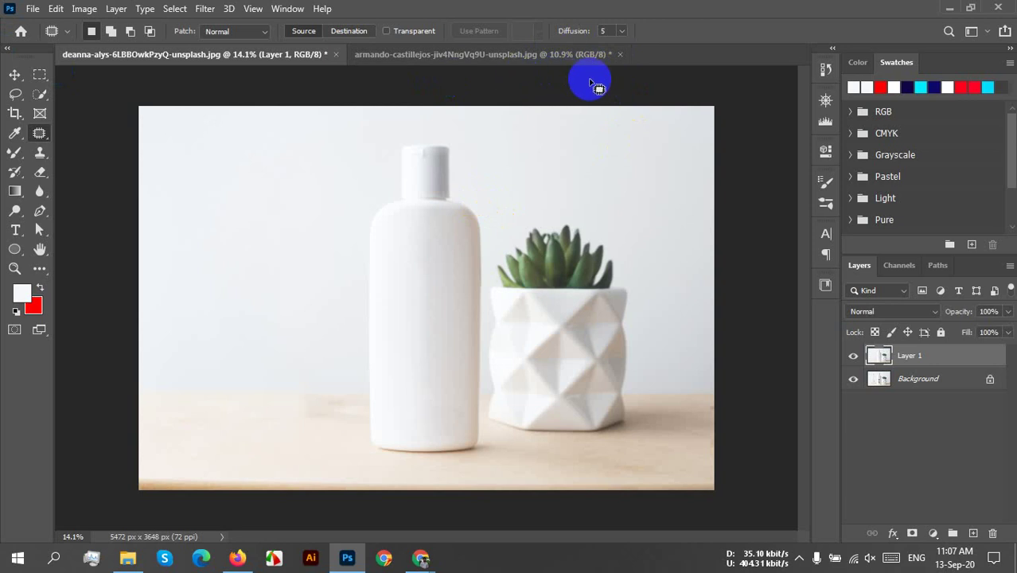
pyautogui.click(483, 56)
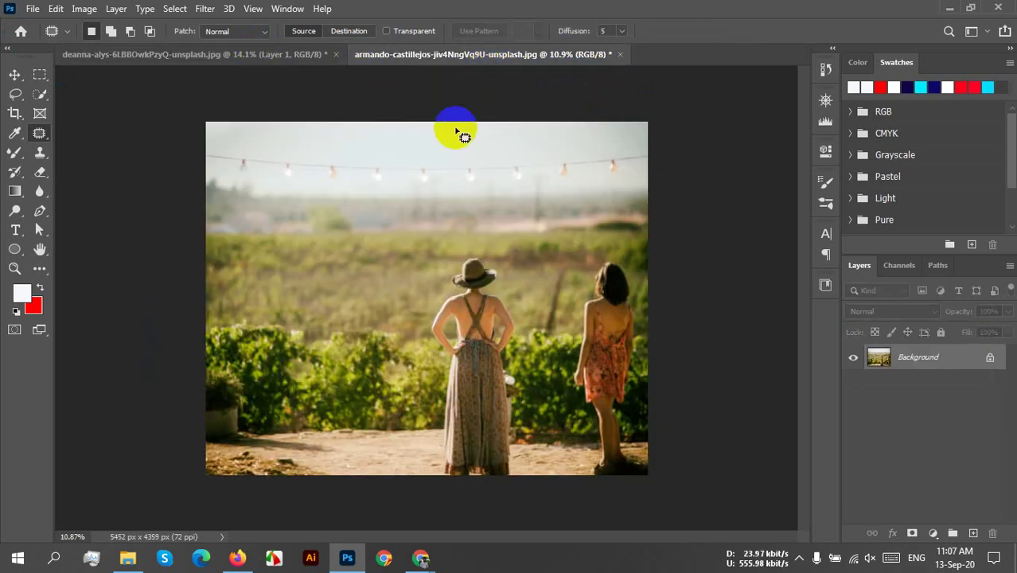
# Open the How-To-Remove-ANYTHING-From-a-Photo-in-Photoshop image from the Desktop folder in File Explorer as a new Photoshop document
pyautogui.click(128, 559)
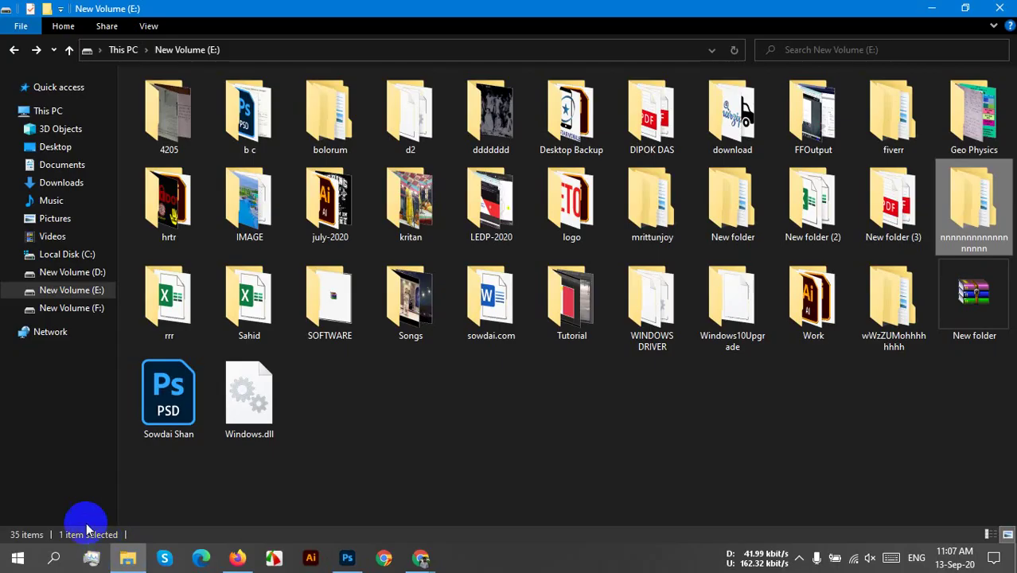
pyautogui.click(62, 184)
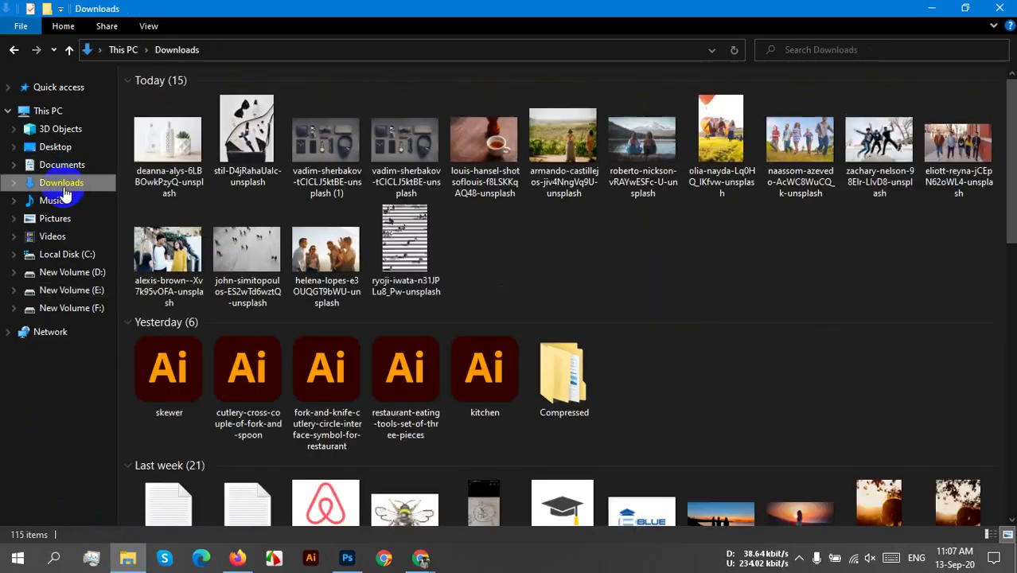
pyautogui.click(56, 148)
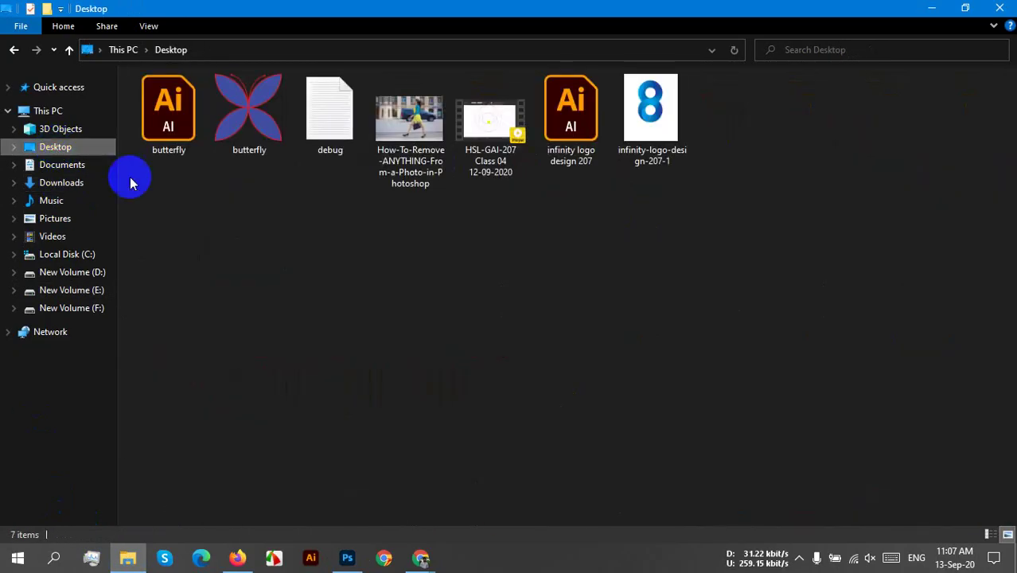
pyautogui.moveTo(409, 178); pyautogui.dragTo(685, 54)
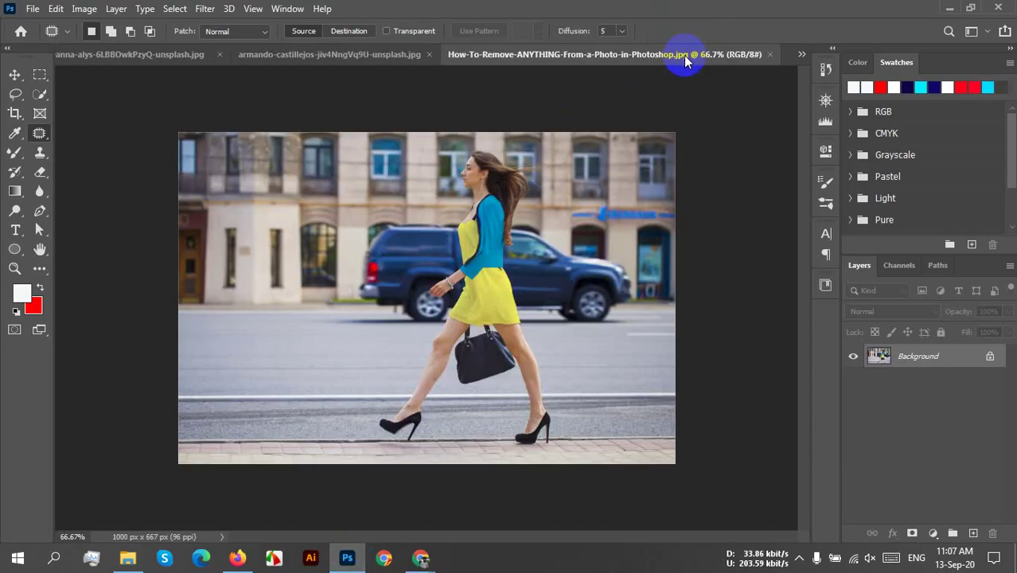
pyautogui.click(536, 430)
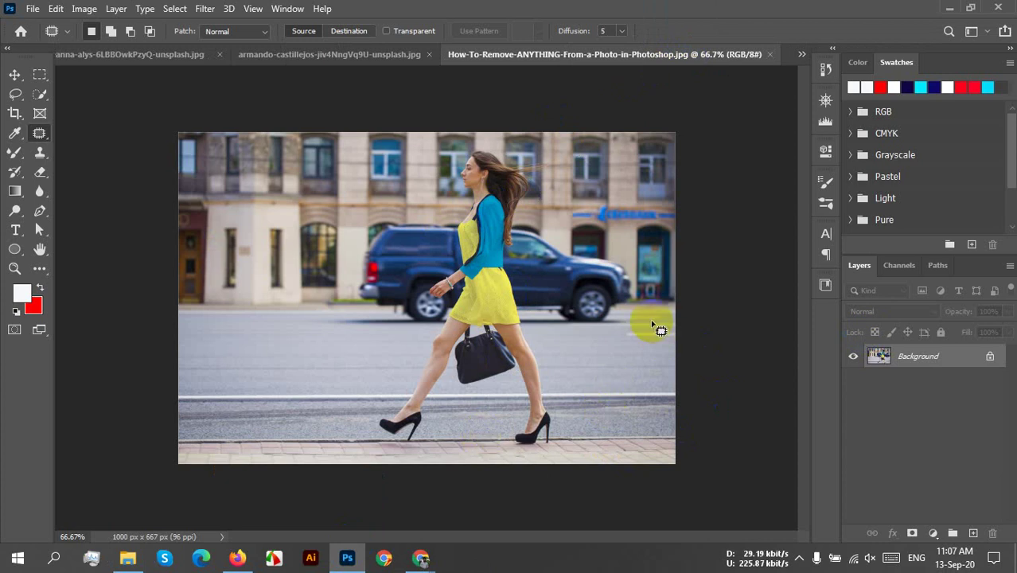
pyautogui.hotkey('ctrl', '+')
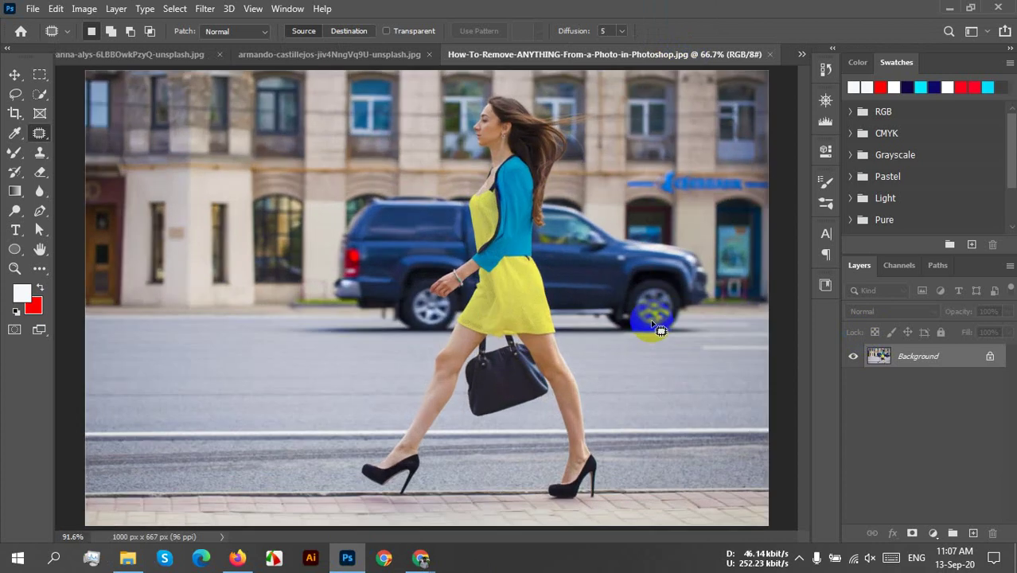
pyautogui.click(642, 216)
pyautogui.click(665, 137)
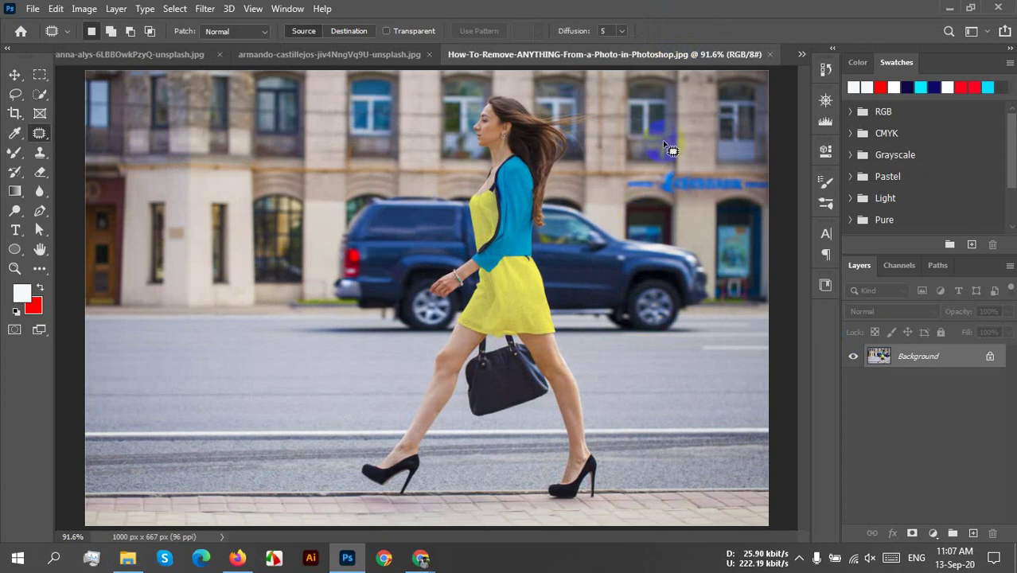
pyautogui.click(662, 149)
pyautogui.moveTo(662, 148); pyautogui.dragTo(549, 182)
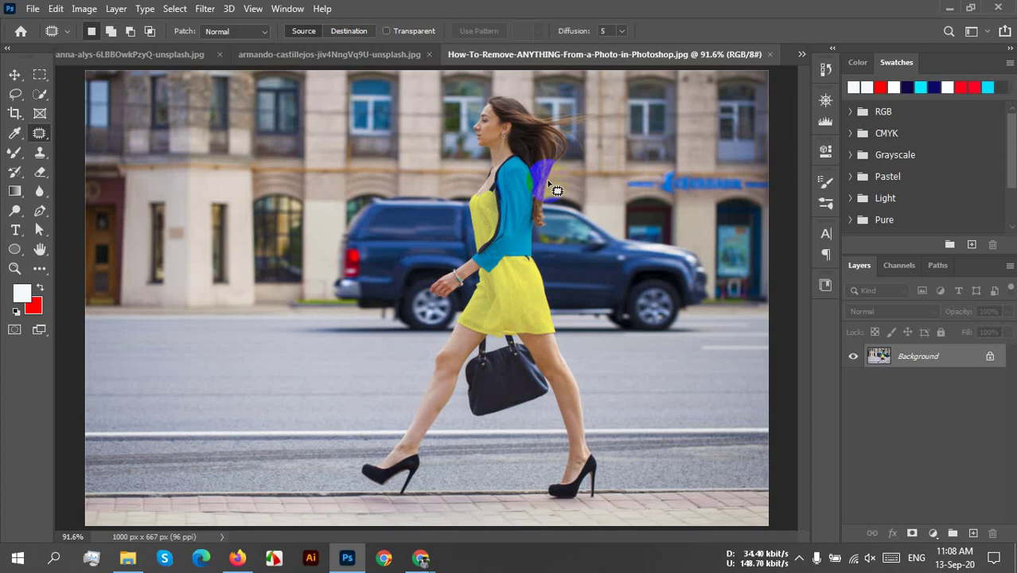
pyautogui.moveTo(548, 183); pyautogui.dragTo(561, 183)
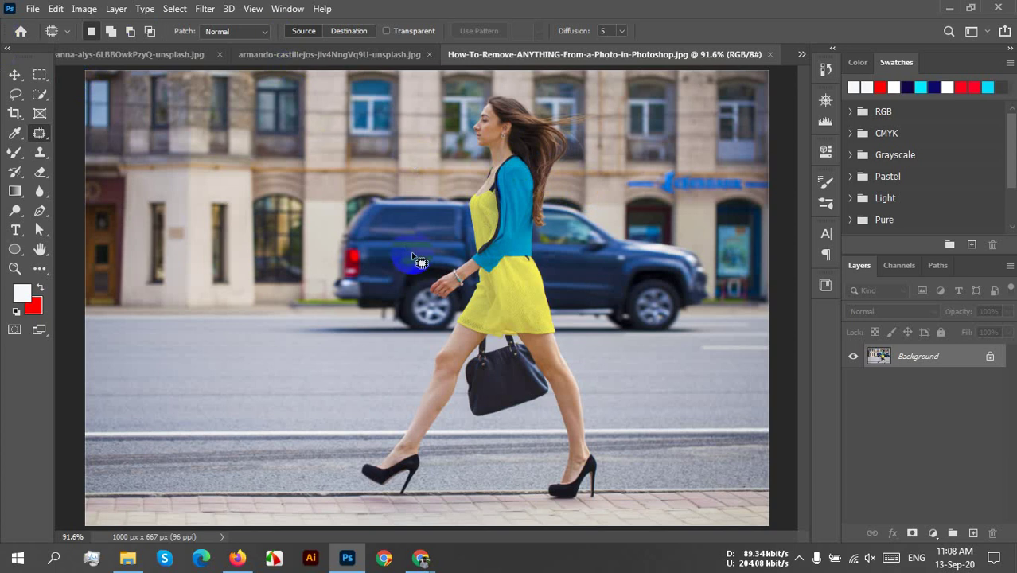
pyautogui.click(14, 74)
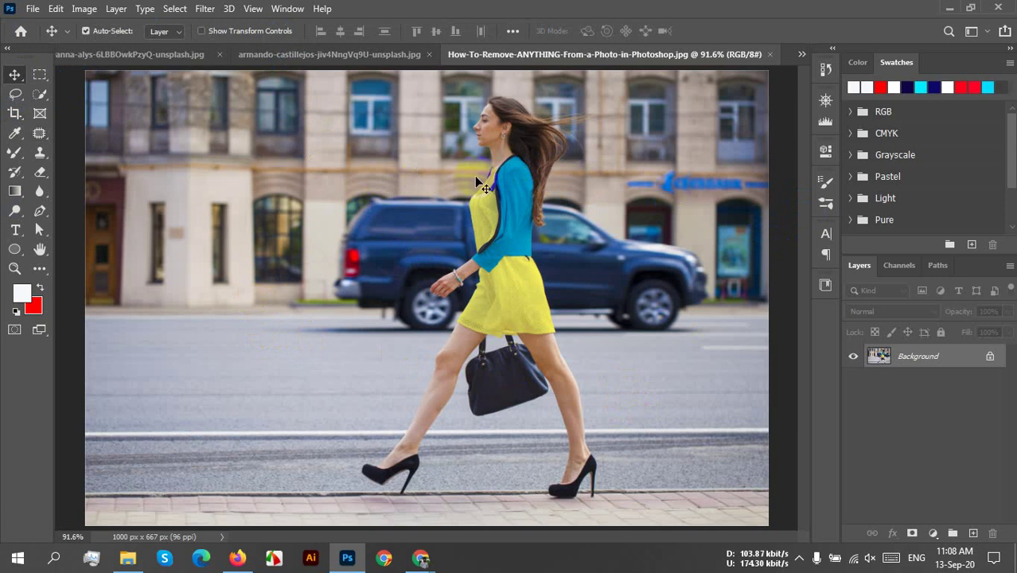
pyautogui.click(645, 224)
pyautogui.click(513, 144)
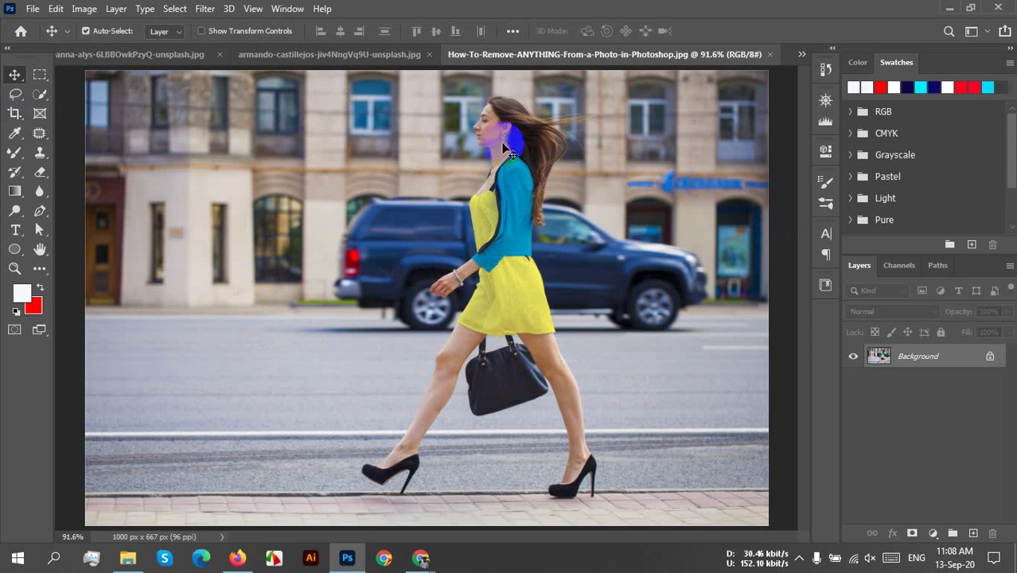
pyautogui.click(764, 116)
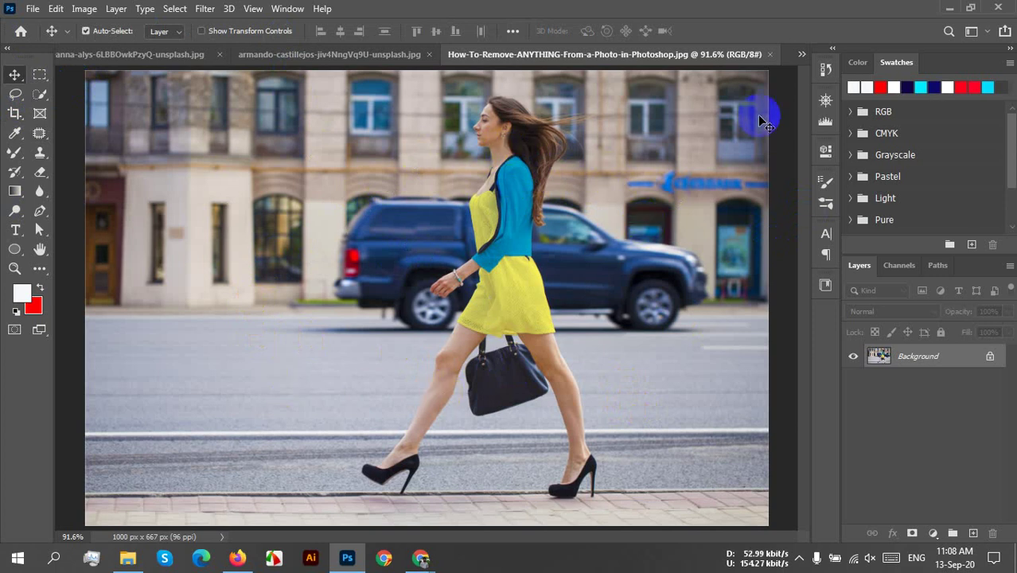
pyautogui.click(790, 280)
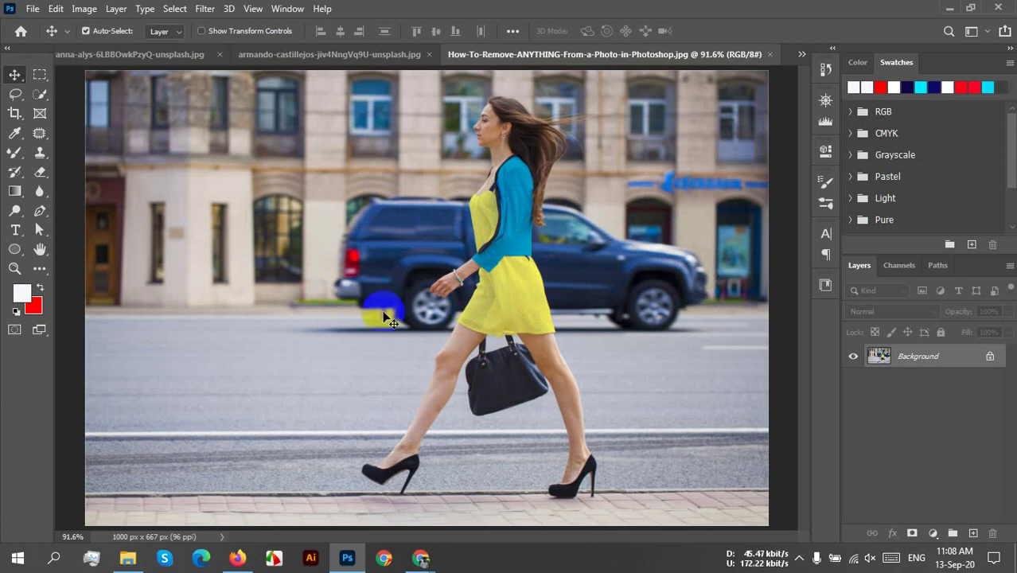
pyautogui.click(799, 558)
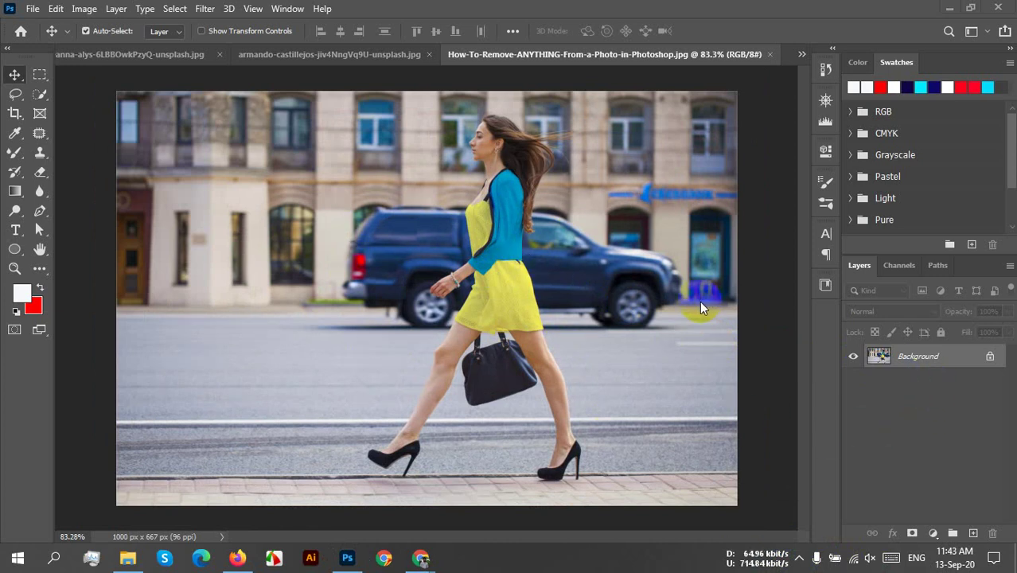
pyautogui.moveTo(700, 308); pyautogui.dragTo(701, 309)
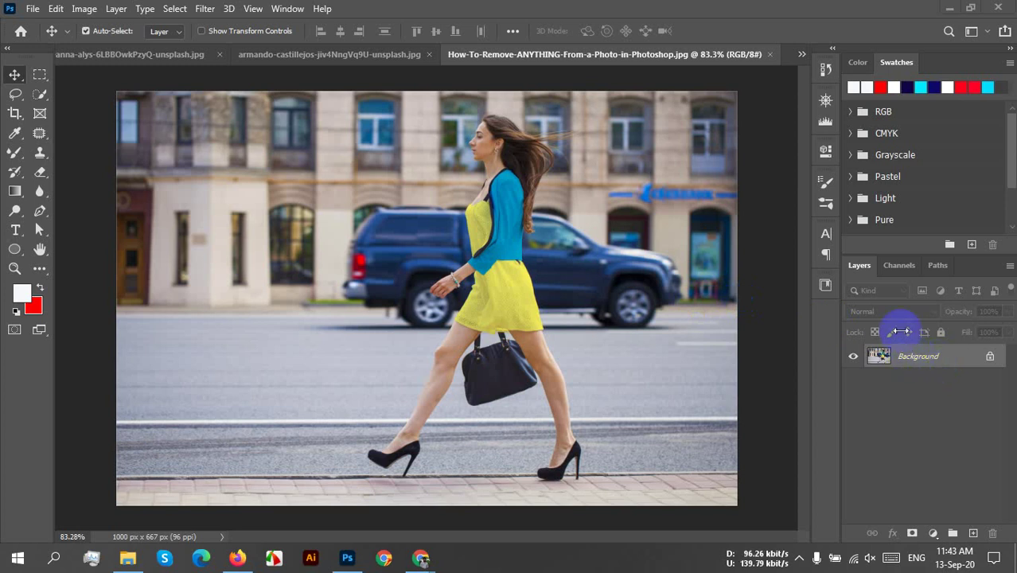
# Duplicate the Background layer into four stacked copies and rename the topmost copy as girl
pyautogui.doubleClick(931, 355)
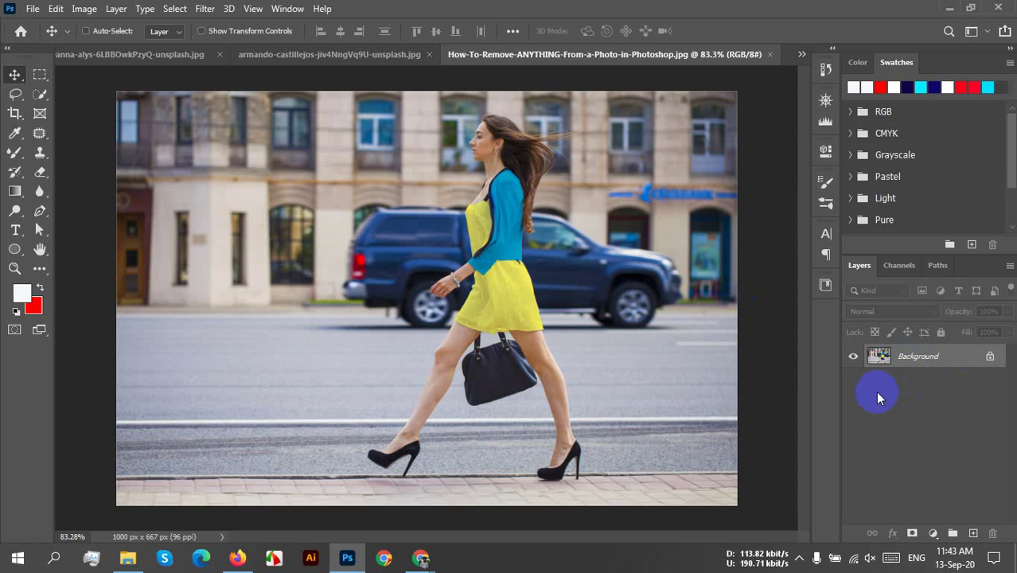
pyautogui.hotkey('ctrl', 'j')
pyautogui.hotkey('ctrl', 'j')
pyautogui.hotkey('ctrl', 'j')
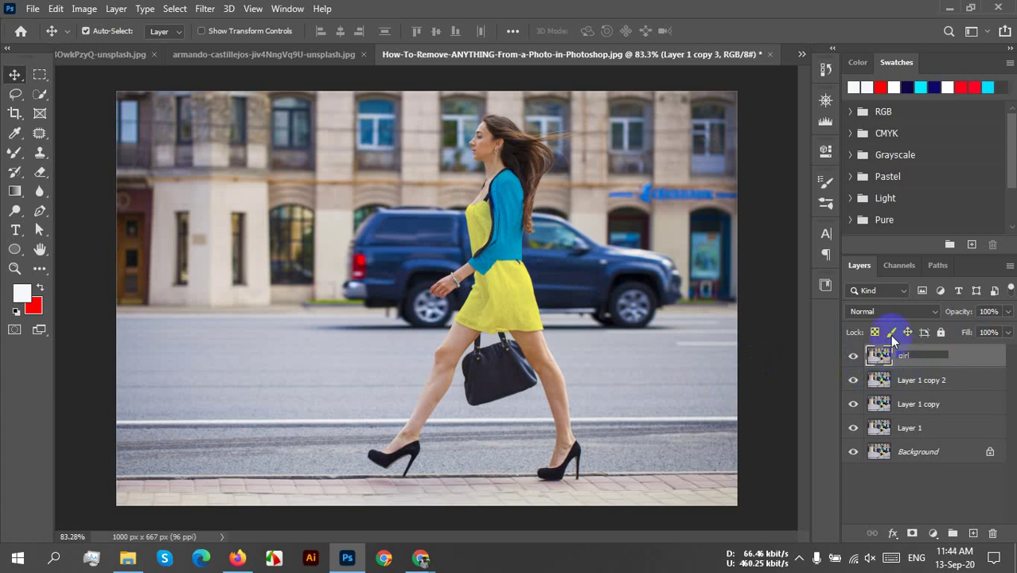
pyautogui.click(985, 365)
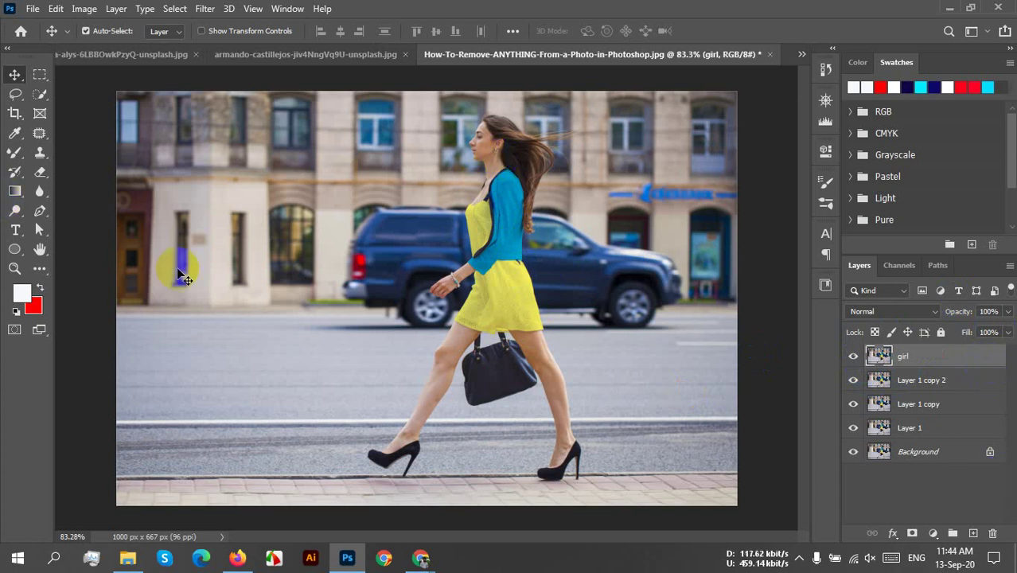
# Select the walking woman on the girl layer with the Quick Selection tool's Select Subject
pyautogui.click(40, 95)
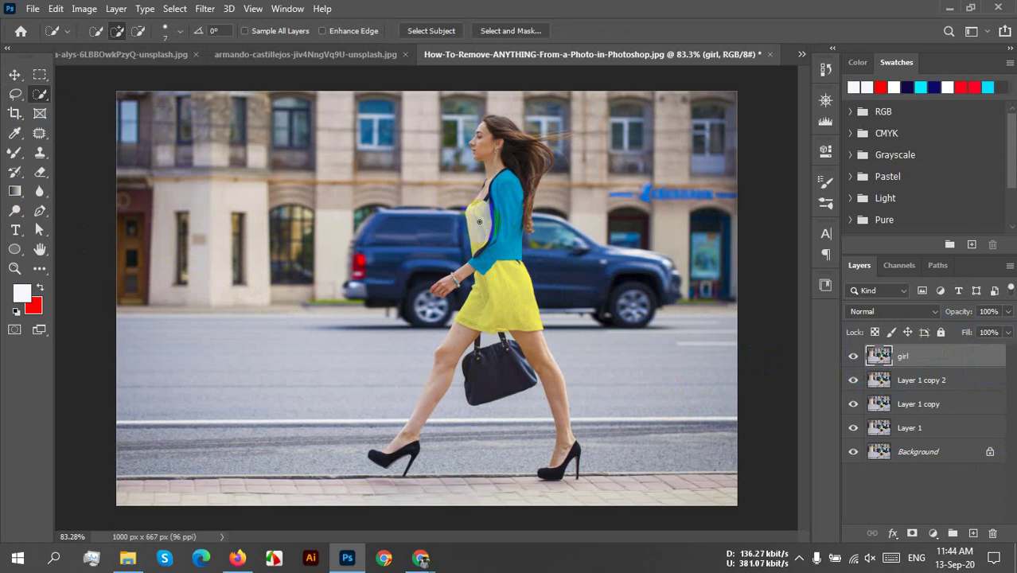
pyautogui.click(444, 31)
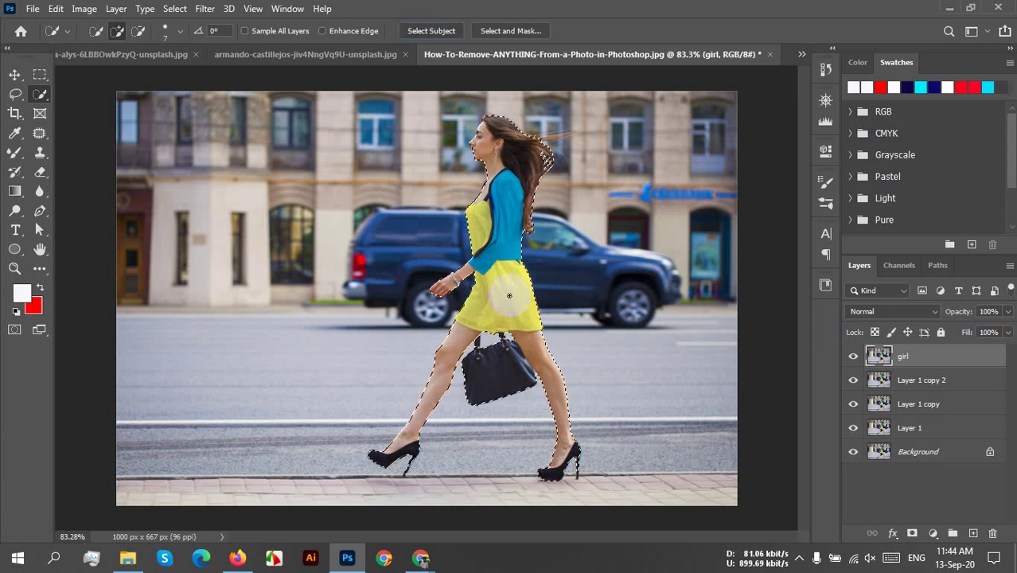
pyautogui.click(517, 215)
pyautogui.moveTo(571, 451)
pyautogui.mouseDown()
pyautogui.moveTo(601, 461)
pyautogui.moveTo(584, 450)
pyautogui.mouseUp()
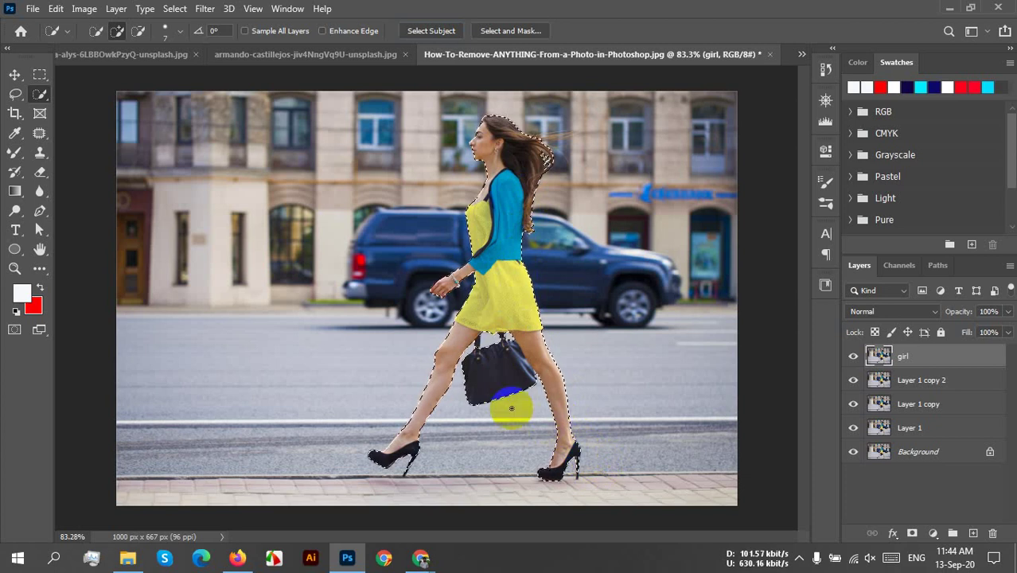
# Refine the selection around the handbag handles by subtracting stray background with the Quick Selection brush
pyautogui.scroll(5, 502, 394)
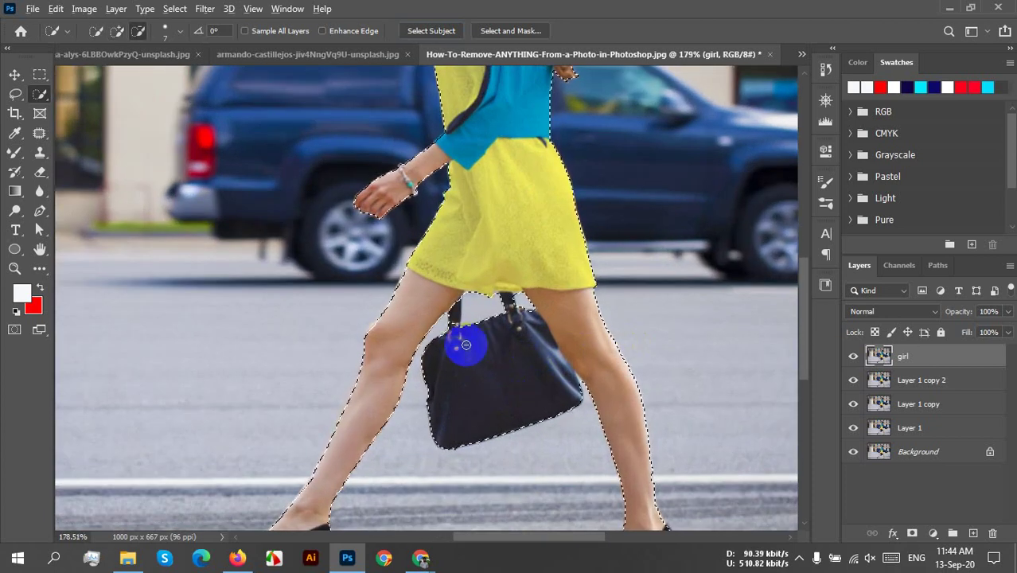
pyautogui.scroll(2, 461, 343)
pyautogui.moveTo(445, 303)
pyautogui.mouseDown()
pyautogui.moveTo(459, 365)
pyautogui.moveTo(475, 376)
pyautogui.moveTo(544, 354)
pyautogui.moveTo(528, 336)
pyautogui.moveTo(519, 279)
pyautogui.moveTo(535, 338)
pyautogui.moveTo(455, 314)
pyautogui.mouseUp()
pyautogui.keyDown('alt'); pyautogui.click(398, 206); pyautogui.keyUp('alt')
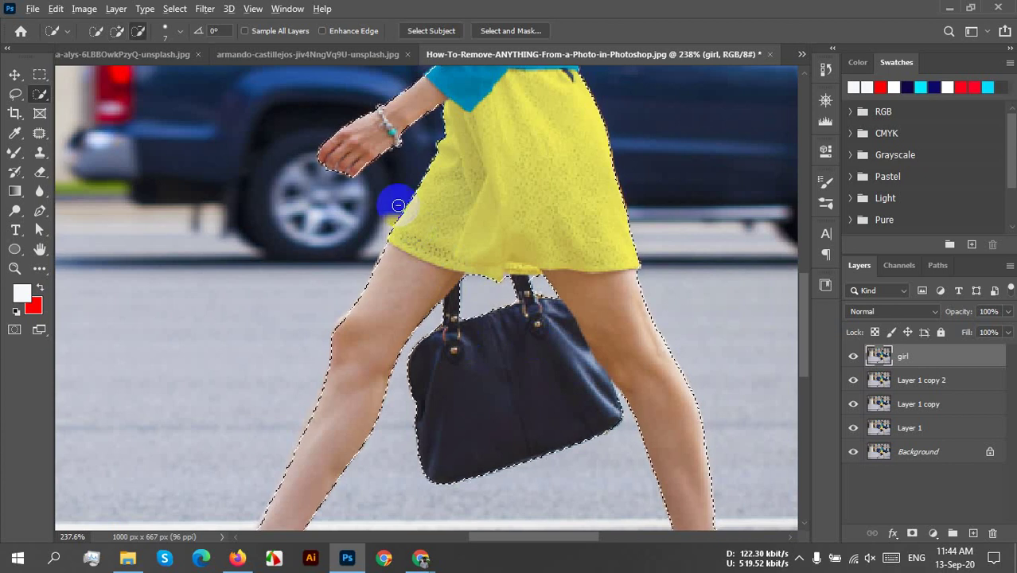
# Correct the selection edge along the front thigh and knee, subtracting the road area caught beside the skirt hem
pyautogui.scroll(3, 398, 205)
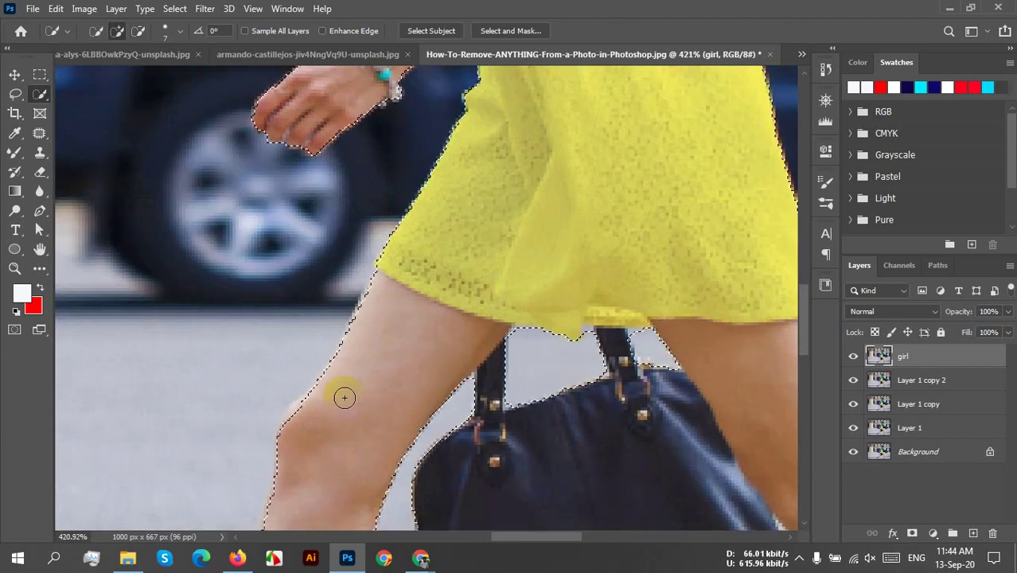
pyautogui.moveTo(344, 397); pyautogui.dragTo(447, 313)
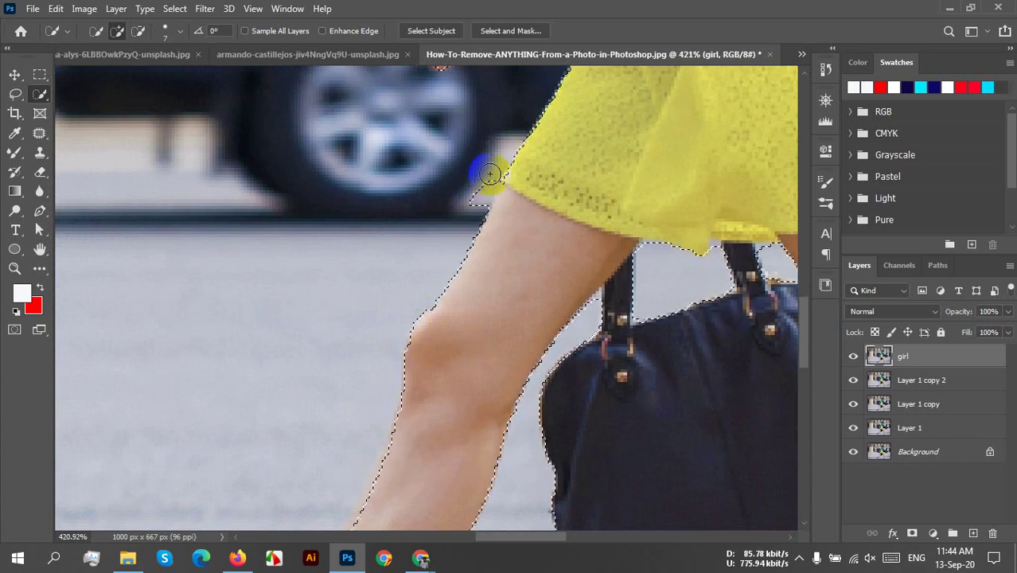
pyautogui.moveTo(490, 174)
pyautogui.mouseDown()
pyautogui.moveTo(480, 206)
pyautogui.moveTo(357, 257)
pyautogui.moveTo(501, 205)
pyautogui.moveTo(498, 221)
pyautogui.moveTo(483, 190)
pyautogui.moveTo(478, 198)
pyautogui.moveTo(494, 184)
pyautogui.moveTo(487, 171)
pyautogui.moveTo(471, 207)
pyautogui.moveTo(428, 225)
pyautogui.mouseUp()
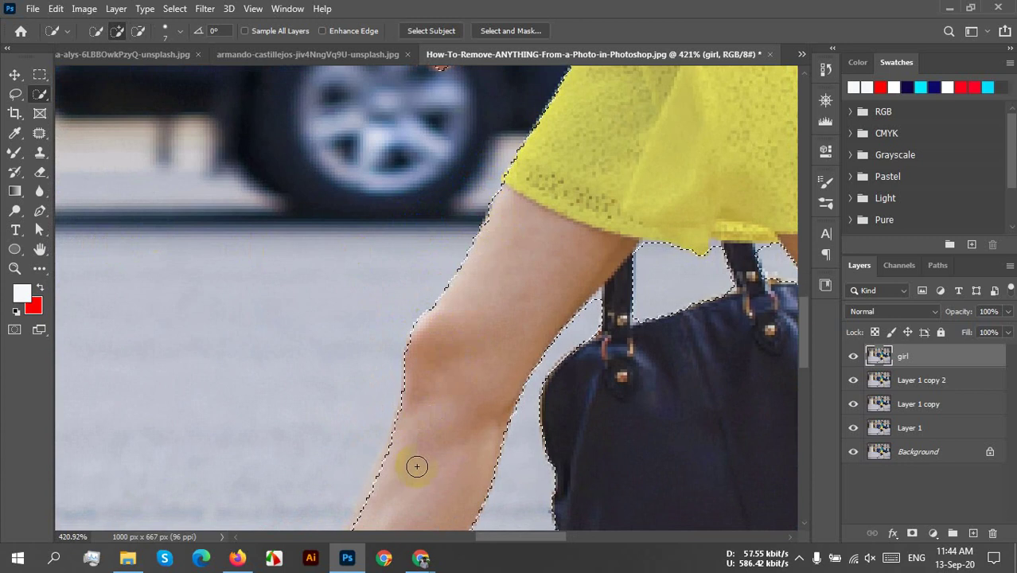
pyautogui.moveTo(414, 456); pyautogui.dragTo(491, 217)
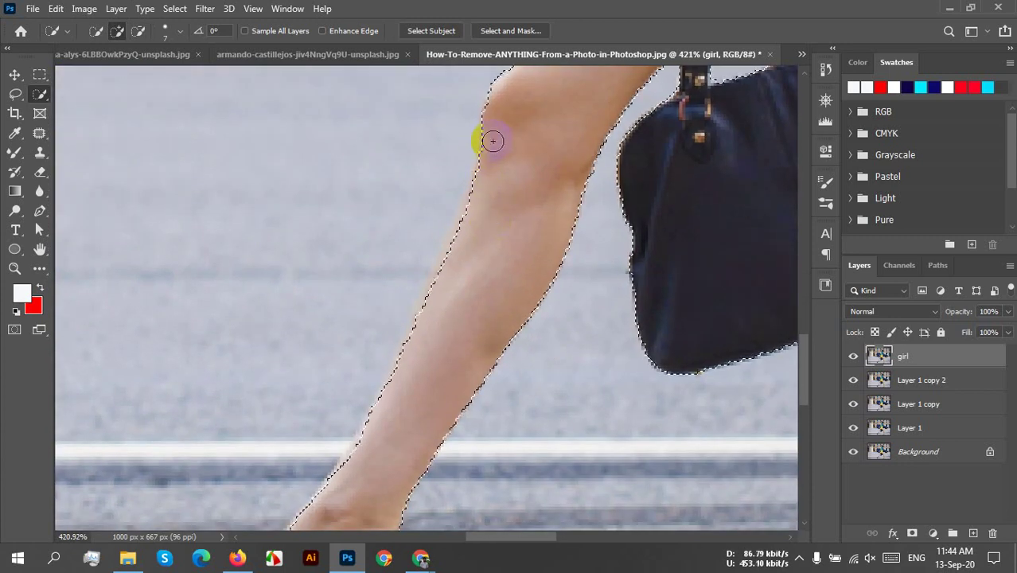
# Extend the selection with Quick Selection strokes to cover the outer edge of the front shin, ankle and shoe
pyautogui.moveTo(492, 140); pyautogui.dragTo(488, 163)
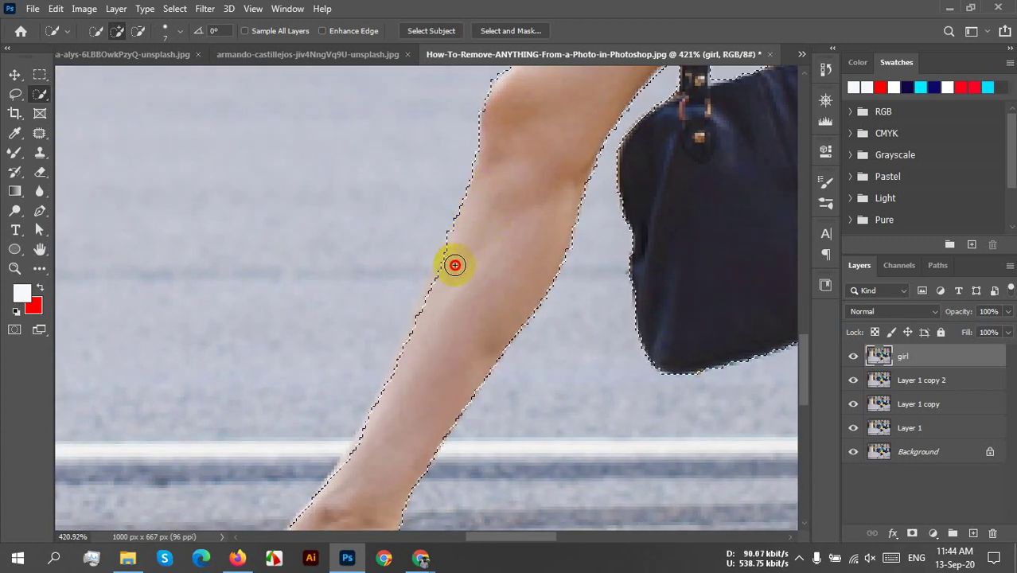
pyautogui.moveTo(455, 265); pyautogui.dragTo(419, 347)
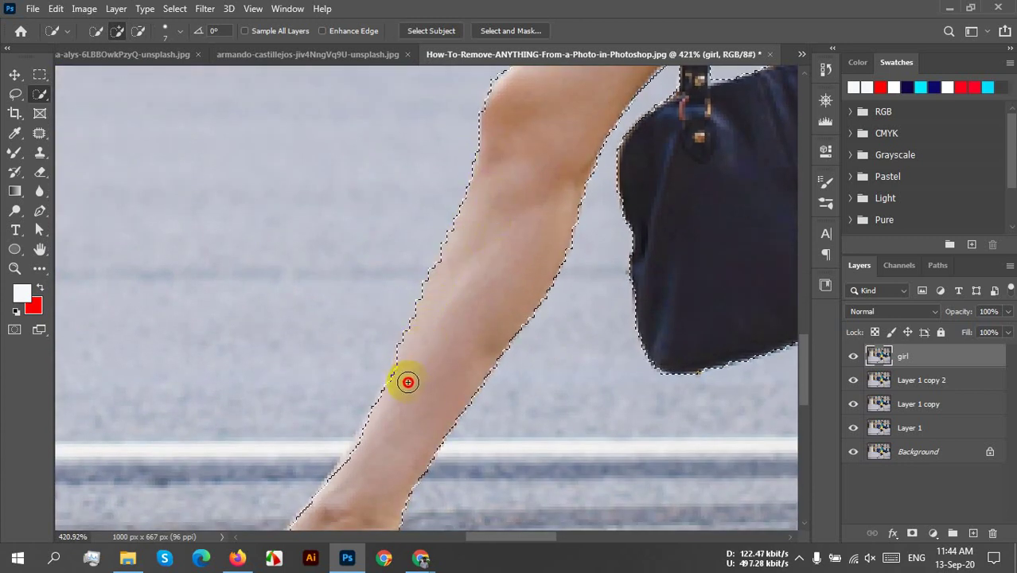
pyautogui.moveTo(408, 382); pyautogui.dragTo(394, 397)
pyautogui.moveTo(375, 438)
pyautogui.mouseDown()
pyautogui.moveTo(351, 466)
pyautogui.moveTo(523, 331)
pyautogui.moveTo(515, 429)
pyautogui.moveTo(490, 324)
pyautogui.mouseUp()
pyautogui.moveTo(545, 243)
pyautogui.mouseDown()
pyautogui.moveTo(516, 299)
pyautogui.moveTo(601, 141)
pyautogui.moveTo(504, 295)
pyautogui.moveTo(404, 490)
pyautogui.moveTo(364, 315)
pyautogui.mouseUp()
pyautogui.moveTo(253, 418)
pyautogui.mouseDown()
pyautogui.moveTo(247, 452)
pyautogui.moveTo(253, 419)
pyautogui.moveTo(276, 441)
pyautogui.moveTo(359, 438)
pyautogui.mouseUp()
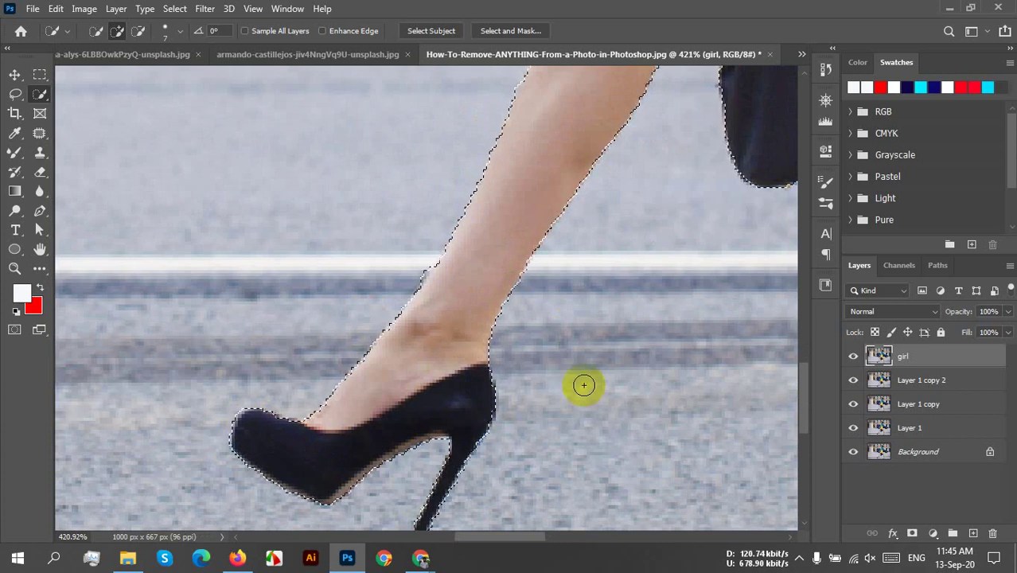
pyautogui.scroll(-5, 484, 334)
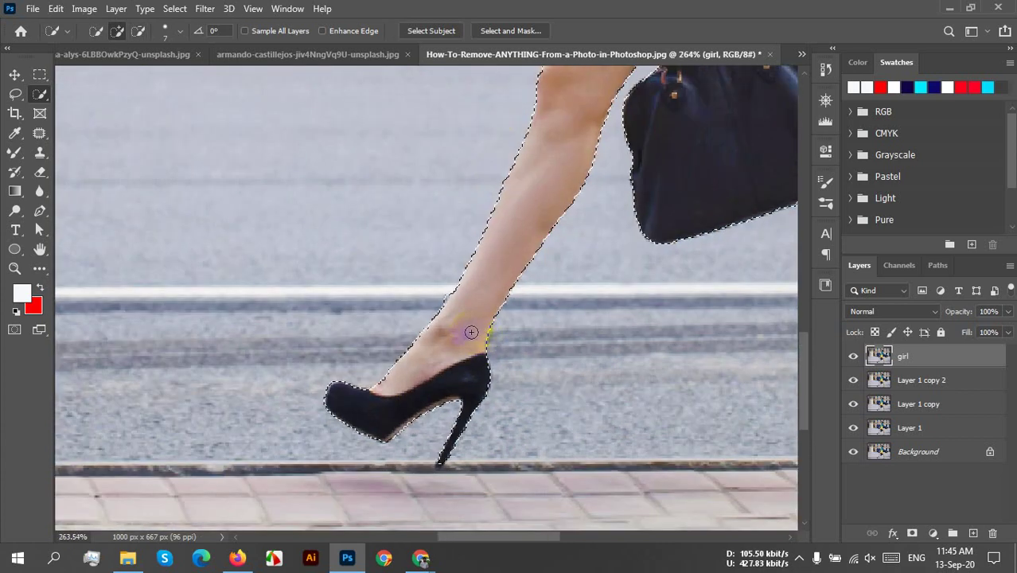
pyautogui.scroll(4, 446, 306)
pyautogui.scroll(2, 400, 322)
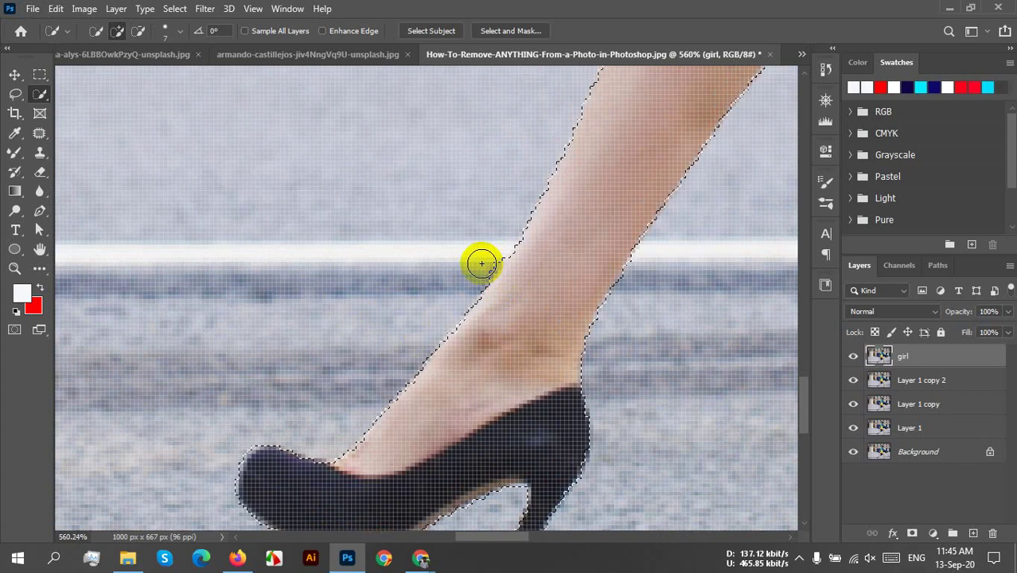
pyautogui.scroll(-1, 481, 264)
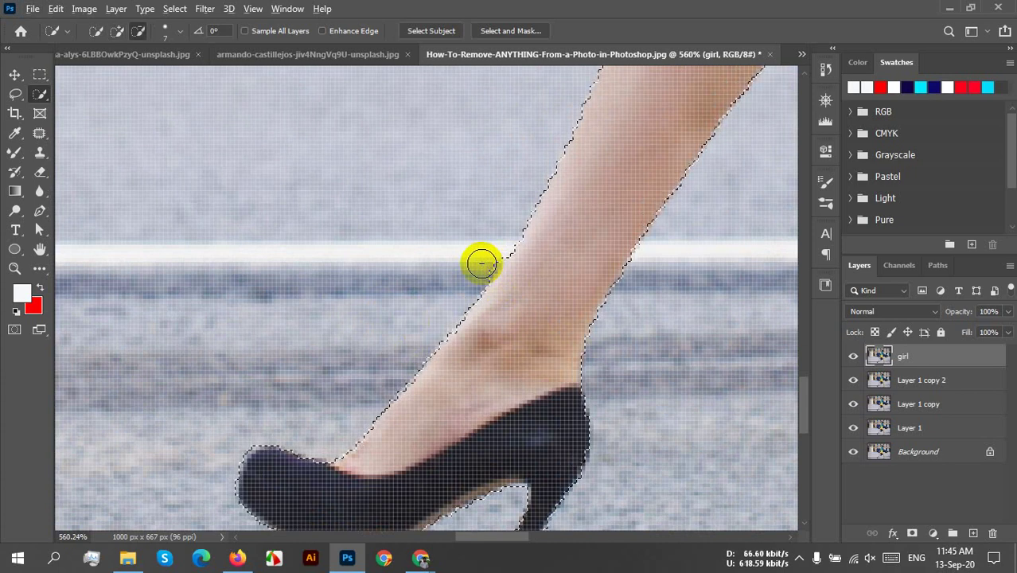
pyautogui.scroll(-1, 549, 286)
pyautogui.scroll(-2, 550, 287)
# Add the missing stiletto heel of the rear shoe to the selection with the Quick Selection brush
pyautogui.moveTo(545, 279); pyautogui.dragTo(506, 282)
pyautogui.scroll(-1, 504, 280)
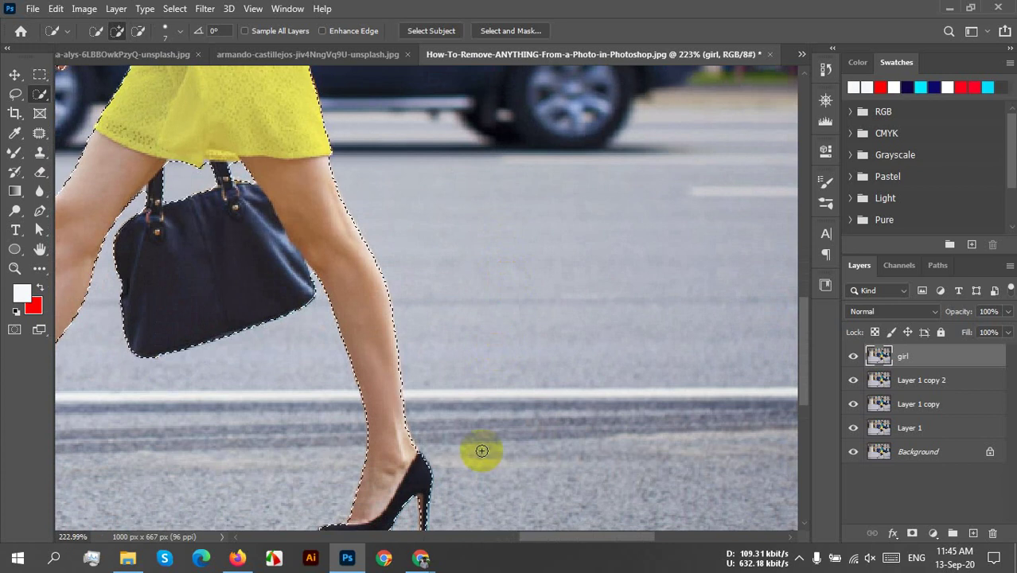
pyautogui.scroll(1, 446, 494)
pyautogui.scroll(-1, 445, 494)
pyautogui.scroll(1, 453, 435)
pyautogui.moveTo(454, 435); pyautogui.dragTo(450, 262)
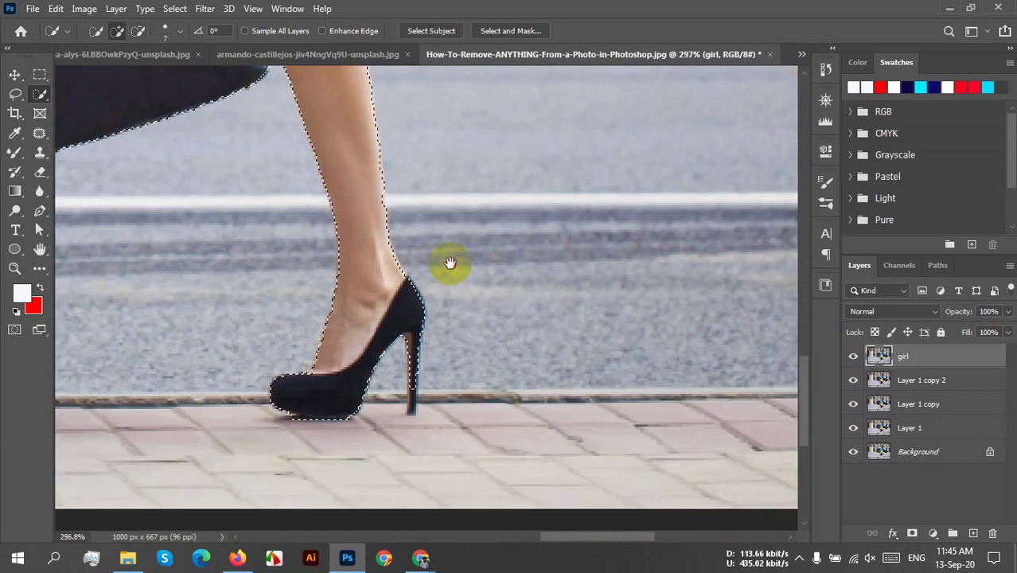
pyautogui.moveTo(414, 352); pyautogui.dragTo(414, 399)
pyautogui.moveTo(412, 343)
pyautogui.mouseDown()
pyautogui.moveTo(412, 402)
pyautogui.moveTo(432, 400)
pyautogui.moveTo(431, 425)
pyautogui.moveTo(426, 385)
pyautogui.mouseUp()
# Refine the selection around the woman's forward hand, fingers and bracelet with the Quick Selection brush
pyautogui.scroll(-3, 464, 351)
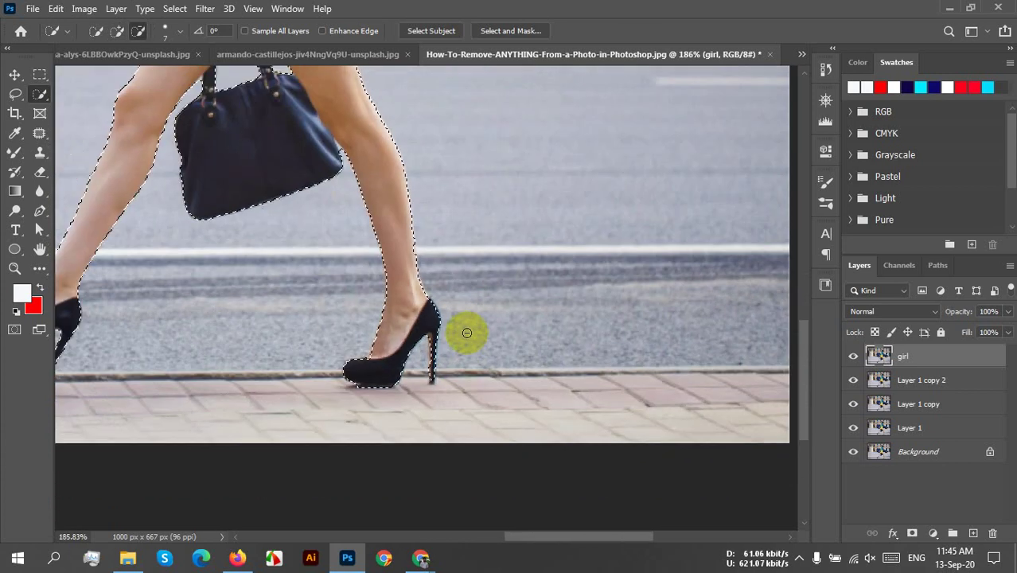
pyautogui.scroll(-2, 461, 319)
pyautogui.scroll(6, 447, 325)
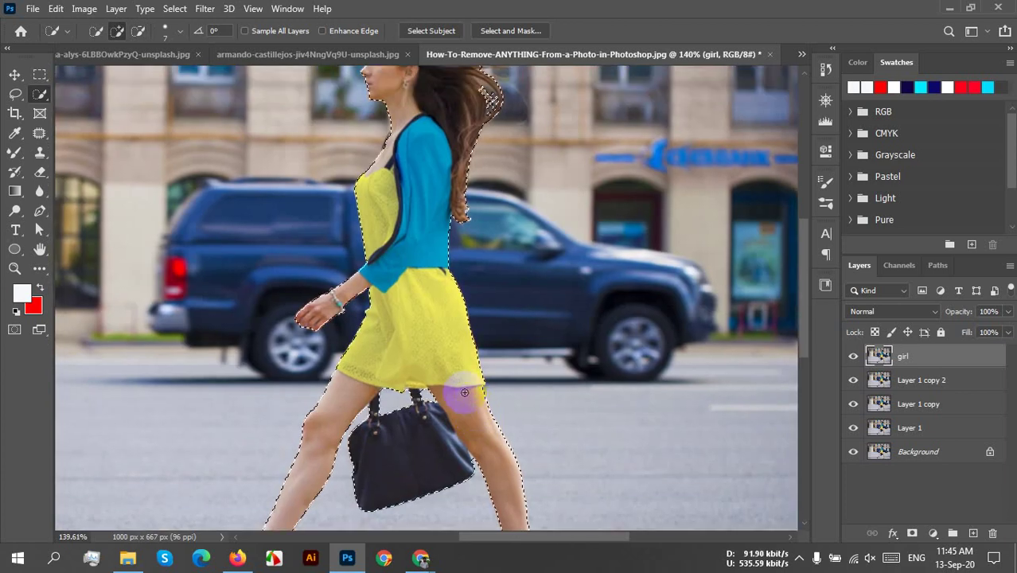
pyautogui.moveTo(398, 323); pyautogui.dragTo(368, 306)
pyautogui.scroll(6, 368, 307)
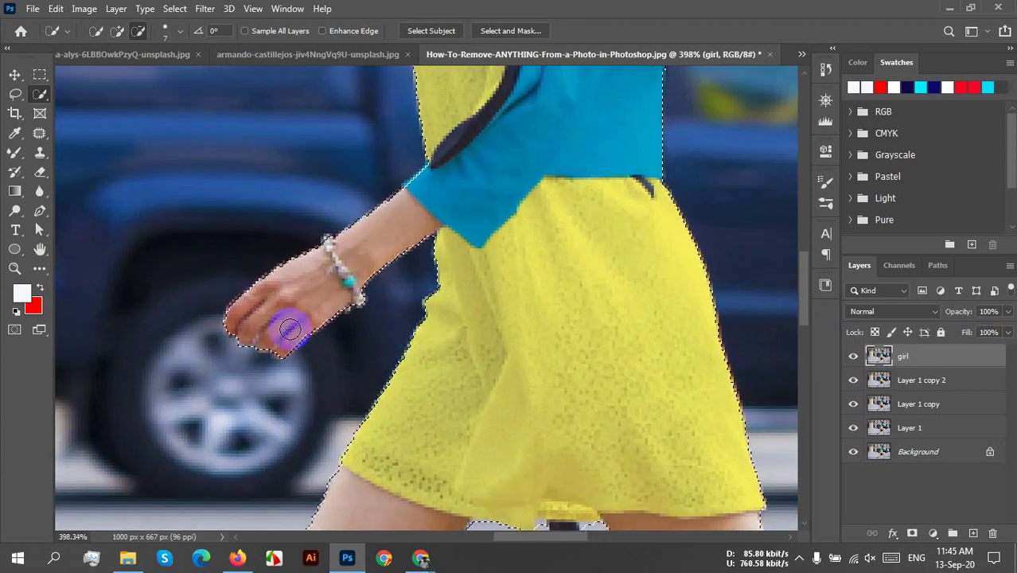
pyautogui.scroll(-4, 437, 336)
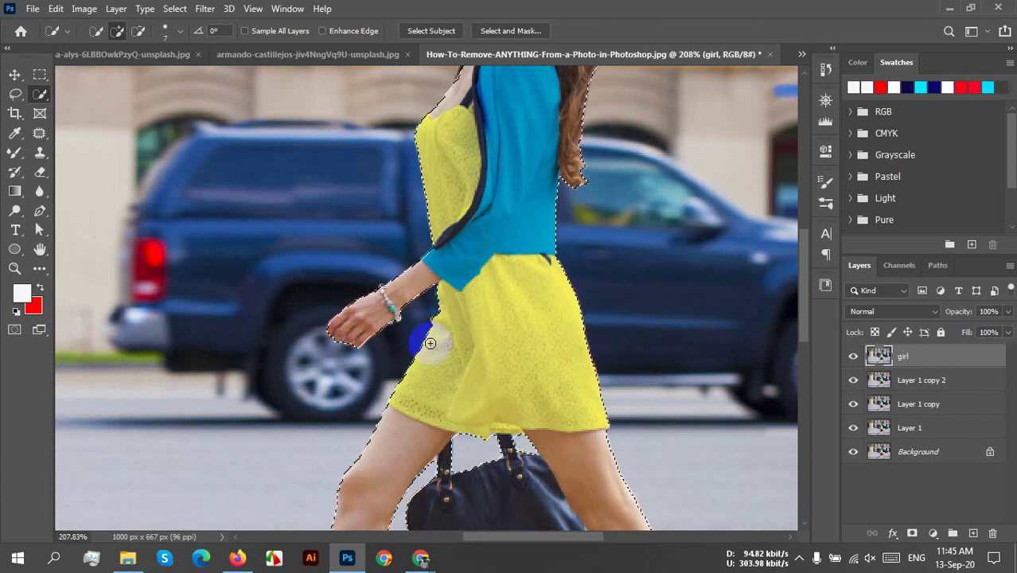
pyautogui.click(365, 349)
pyautogui.scroll(5, 366, 348)
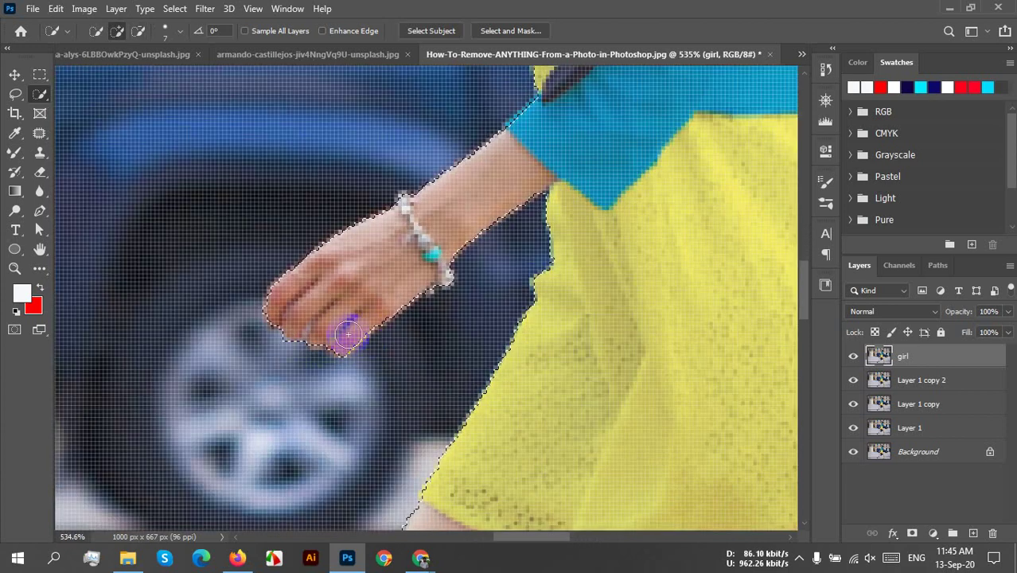
pyautogui.click(380, 296)
pyautogui.click(405, 205)
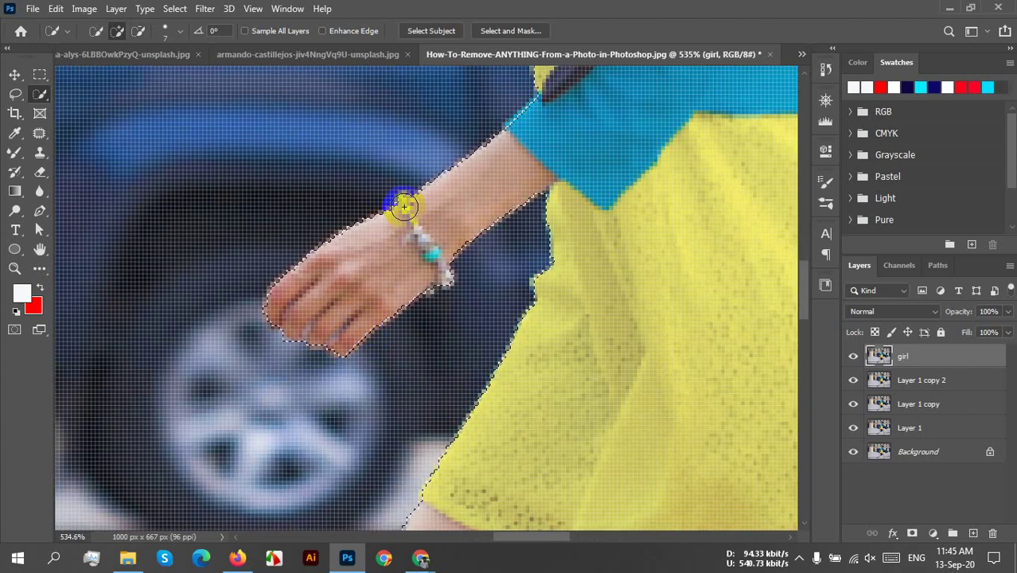
# Touch up the selection edge along the woman's fingertips, forearm and blue sleeve cuff with the Quick Selection brush
pyautogui.click(303, 320)
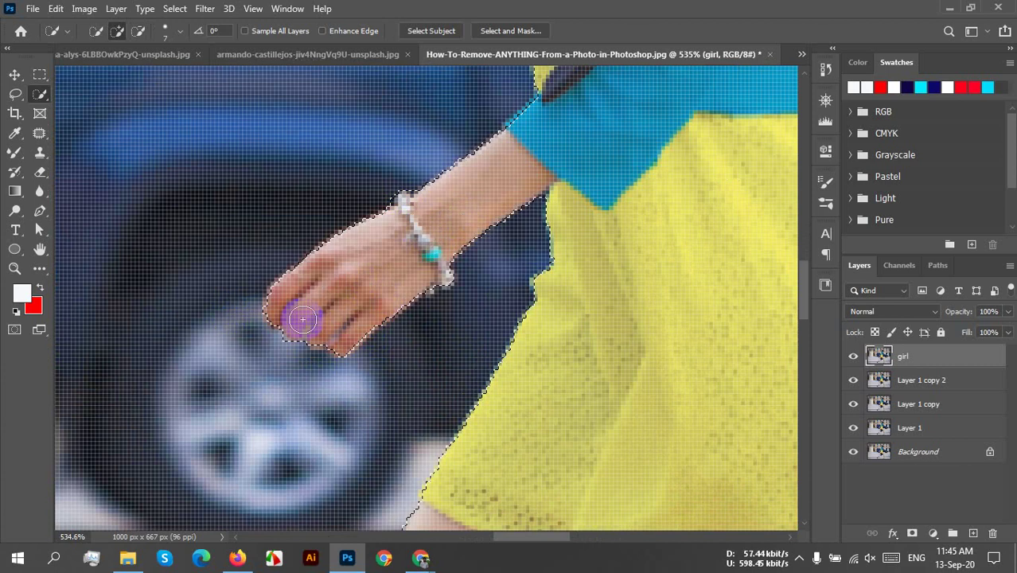
pyautogui.moveTo(294, 307)
pyautogui.mouseDown()
pyautogui.moveTo(308, 281)
pyautogui.moveTo(296, 314)
pyautogui.mouseUp()
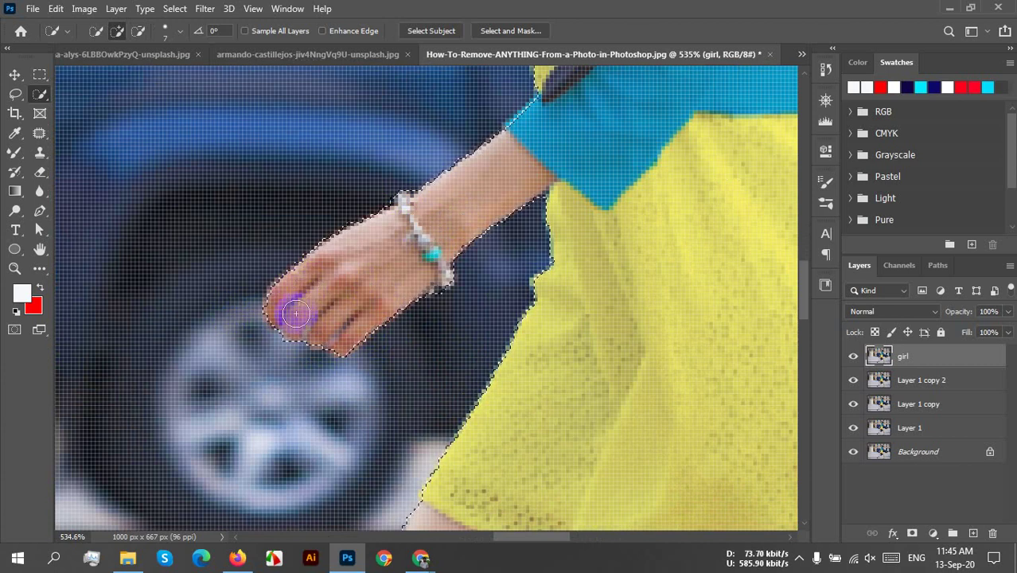
pyautogui.scroll(-2, 296, 322)
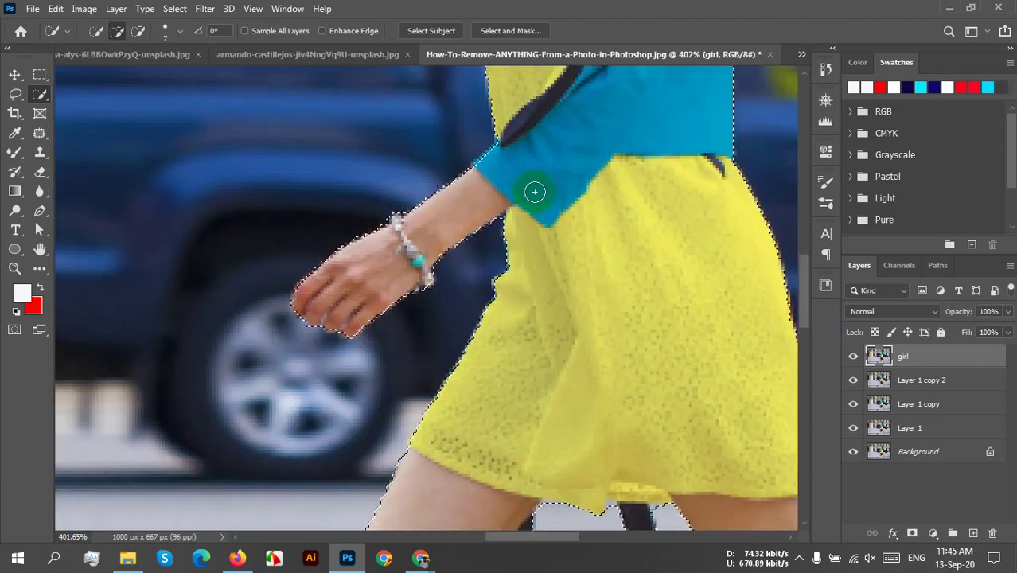
pyautogui.moveTo(533, 193); pyautogui.dragTo(447, 314)
pyautogui.scroll(2, 439, 312)
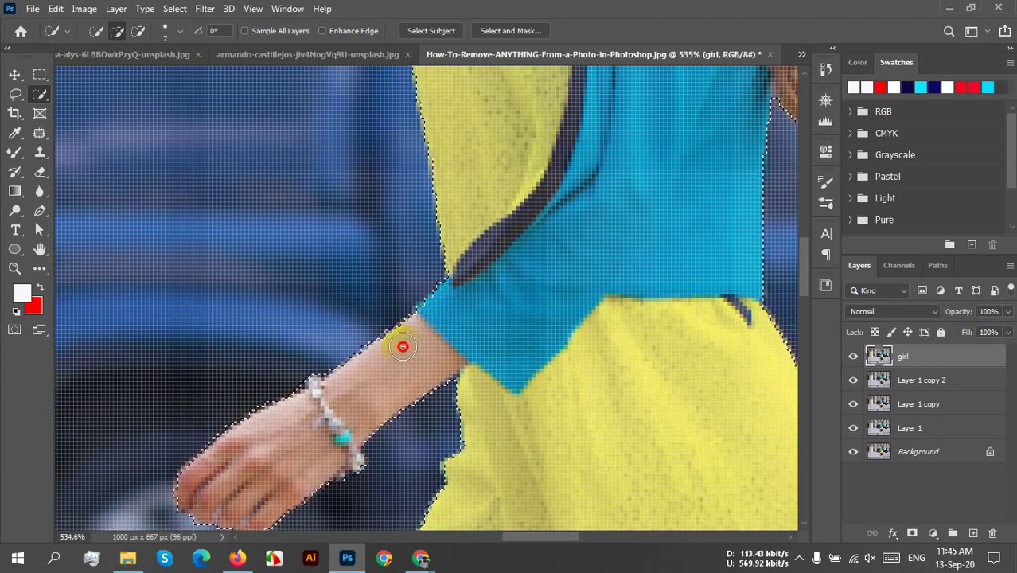
pyautogui.click(422, 317)
pyautogui.moveTo(434, 298); pyautogui.dragTo(442, 290)
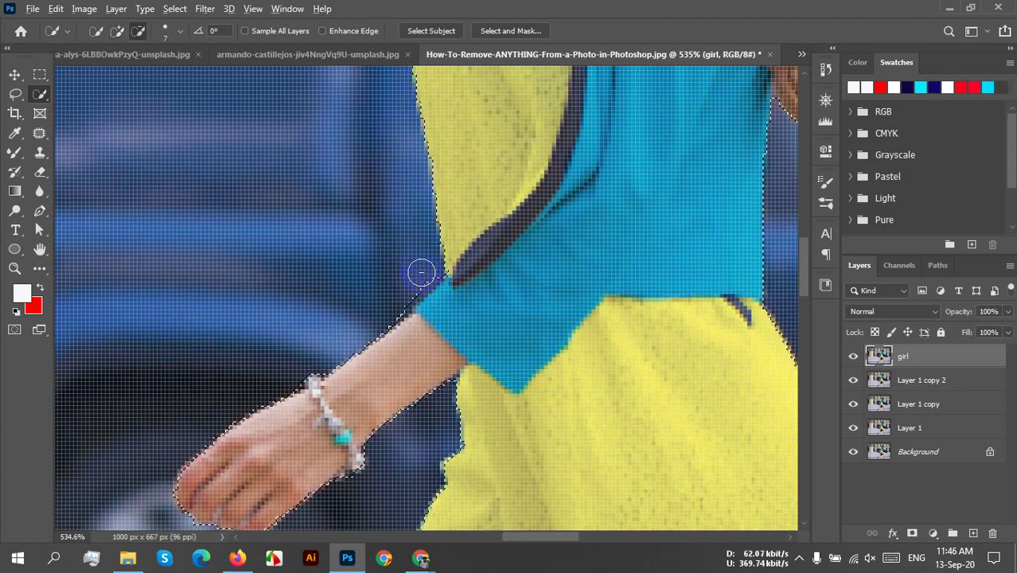
# Add the unselected gaps inside the blowing loop of hair behind the woman's shoulder to the selection
pyautogui.press('h')
pyautogui.moveTo(394, 302)
pyautogui.mouseDown()
pyautogui.moveTo(490, 295)
pyautogui.moveTo(556, 272)
pyautogui.moveTo(594, 195)
pyautogui.moveTo(555, 452)
pyautogui.moveTo(536, 416)
pyautogui.moveTo(572, 423)
pyautogui.moveTo(601, 304)
pyautogui.moveTo(560, 452)
pyautogui.mouseUp()
pyautogui.press('h')
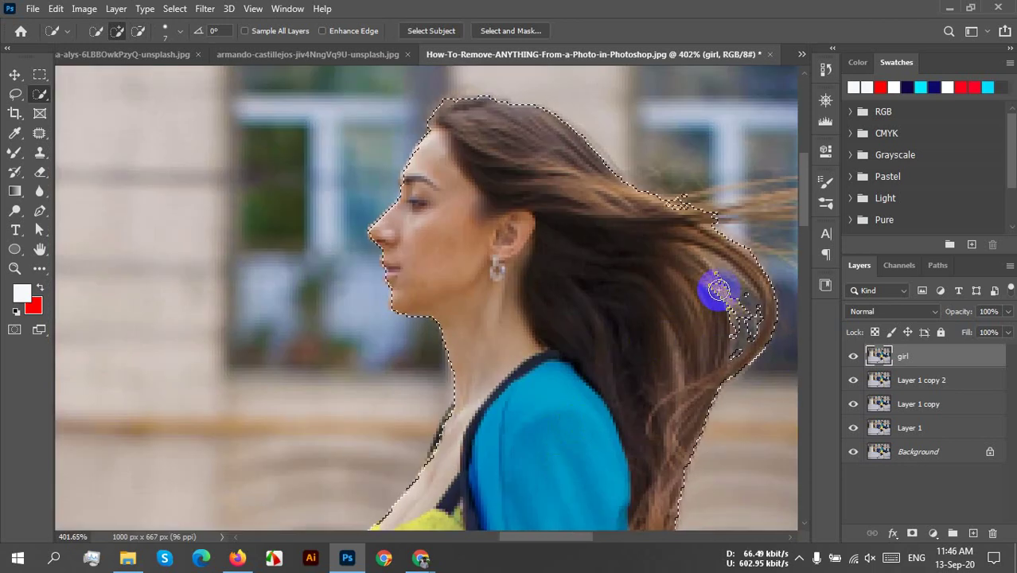
pyautogui.moveTo(710, 284)
pyautogui.mouseDown()
pyautogui.moveTo(745, 308)
pyautogui.moveTo(749, 325)
pyautogui.moveTo(731, 348)
pyautogui.mouseUp()
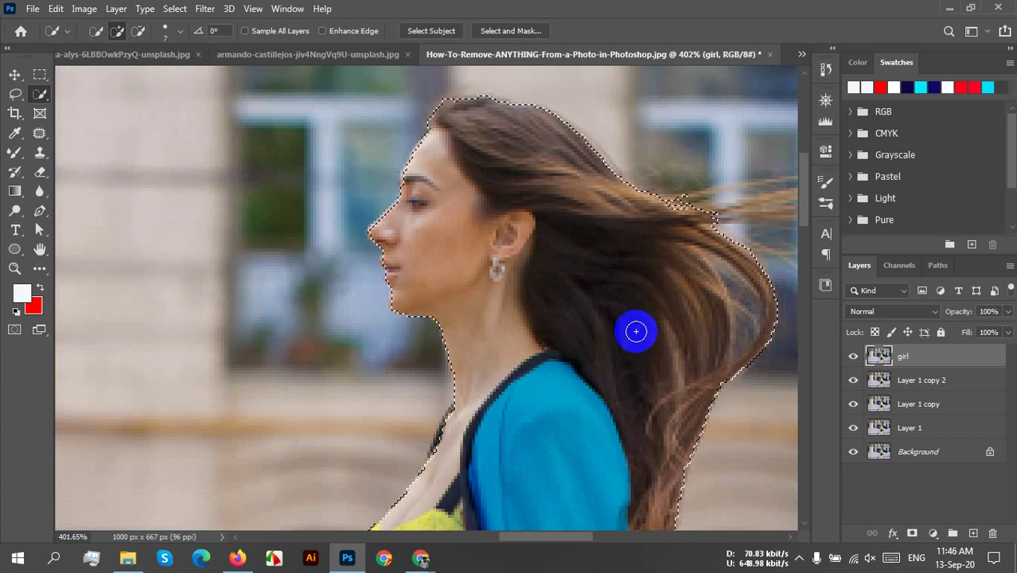
pyautogui.scroll(-3, 624, 325)
pyautogui.scroll(1, 621, 325)
pyautogui.scroll(2, 514, 278)
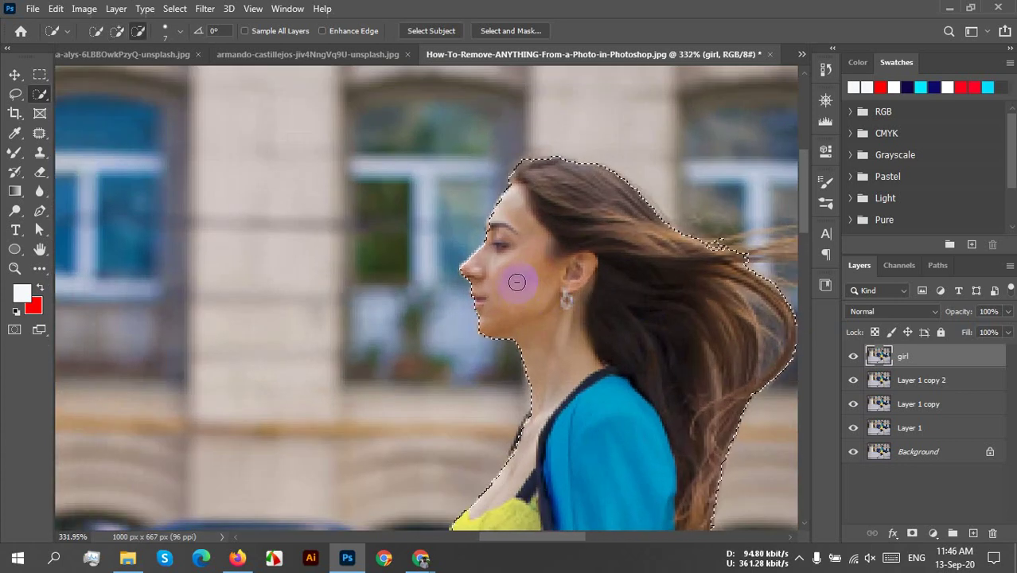
pyautogui.scroll(-5, 548, 325)
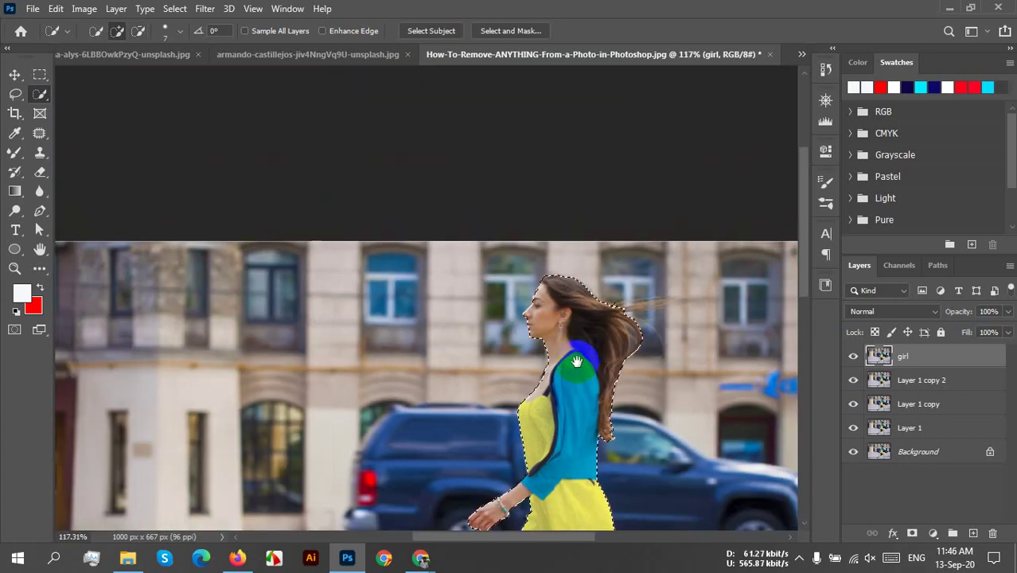
pyautogui.moveTo(581, 358); pyautogui.dragTo(523, 189)
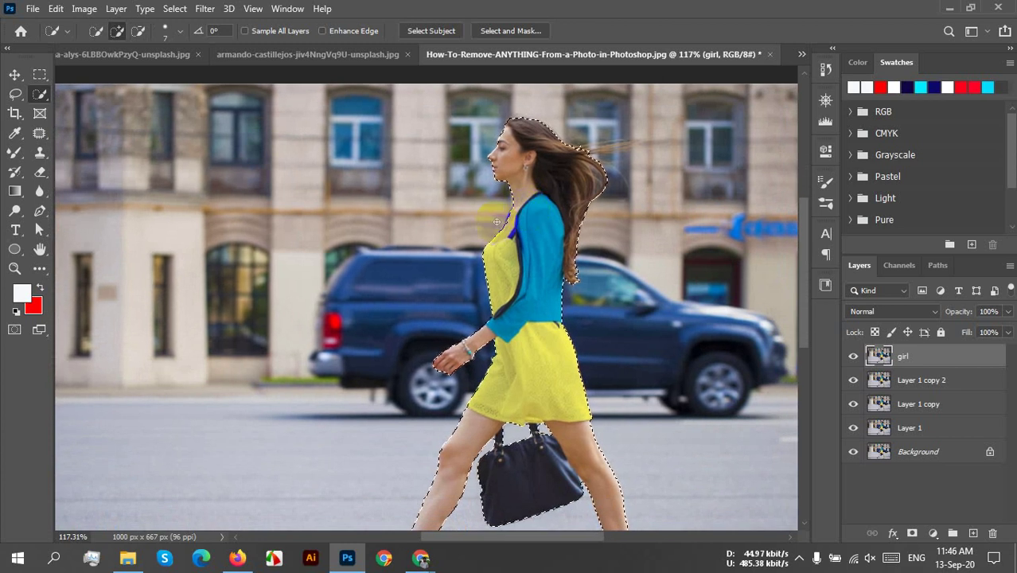
pyautogui.click(40, 74)
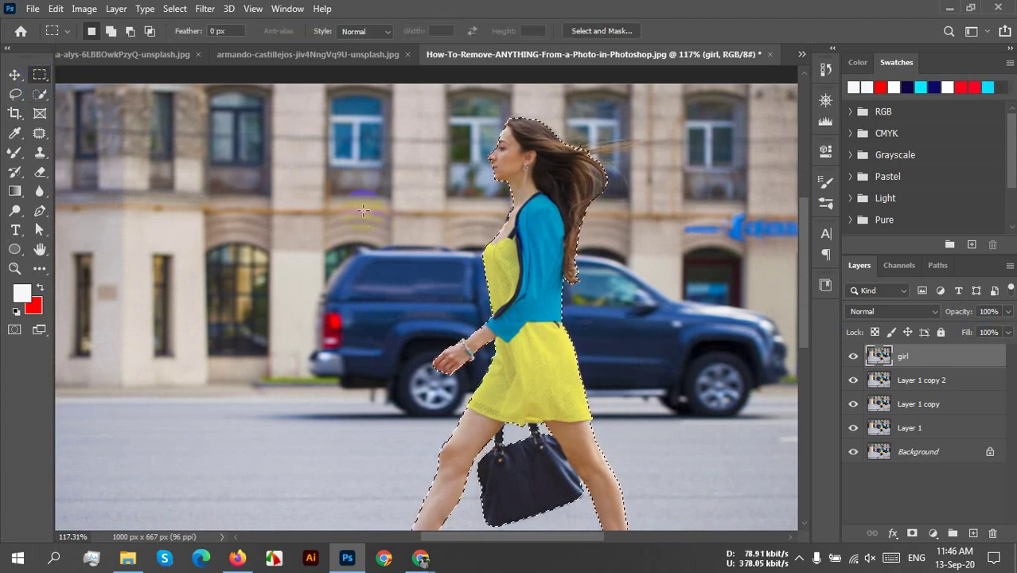
pyautogui.moveTo(359, 202); pyautogui.dragTo(737, 414)
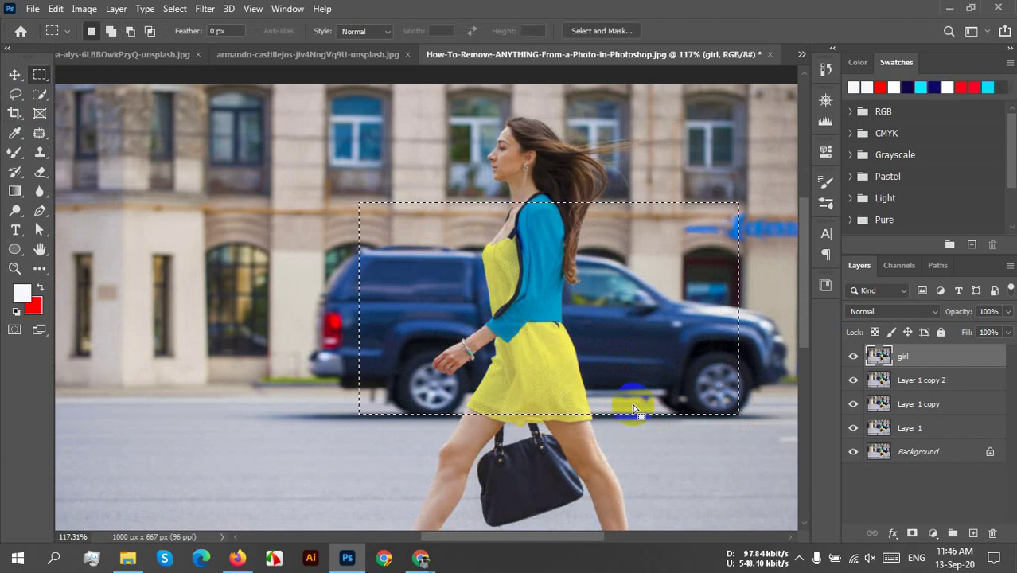
pyautogui.hotkey('ctrl', 'z')
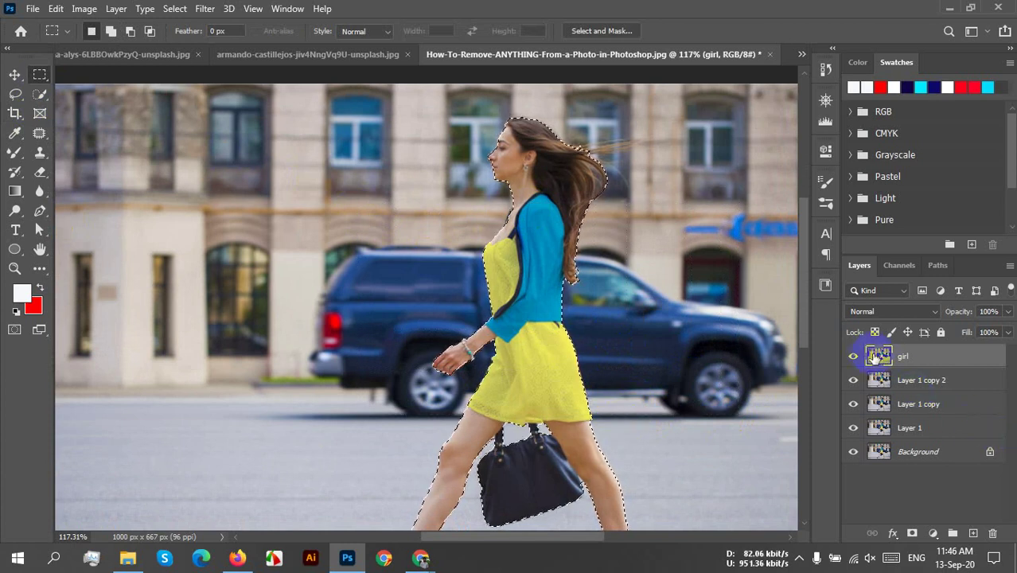
# Add a layer mask to the girl layer from the selection and hide all layers beneath it
pyautogui.click(913, 535)
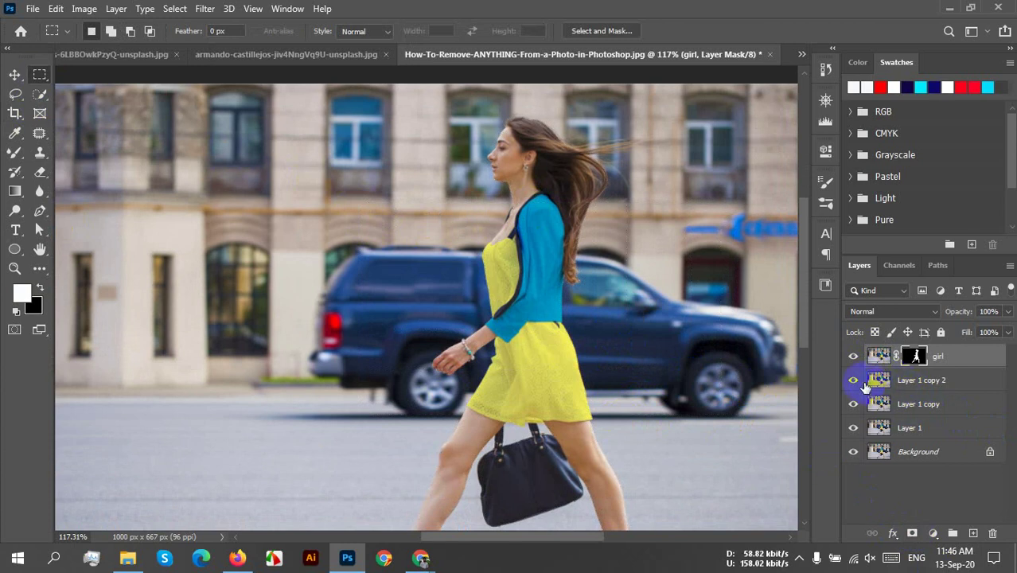
pyautogui.click(853, 404)
pyautogui.click(852, 452)
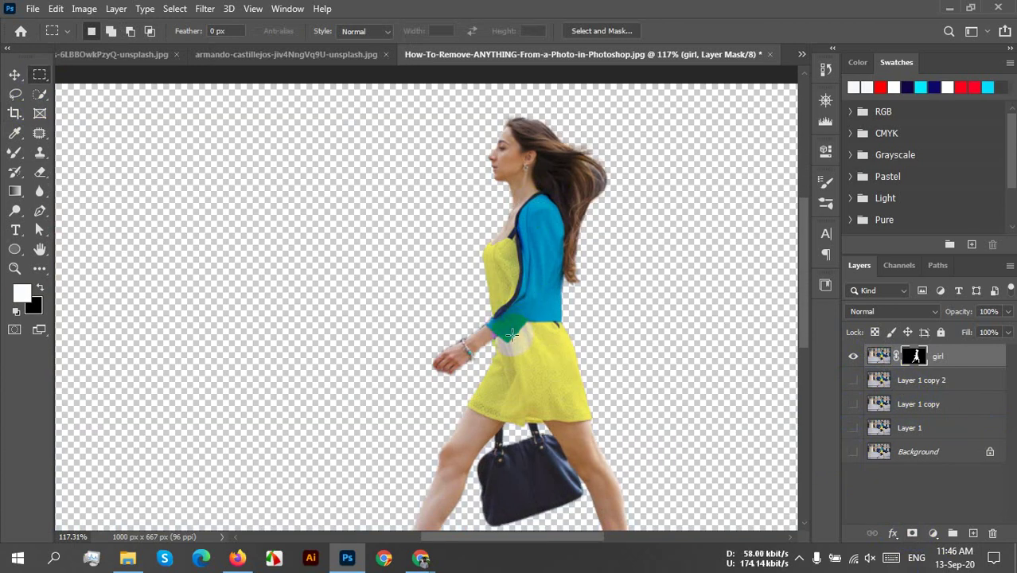
pyautogui.click(965, 358)
pyautogui.click(913, 366)
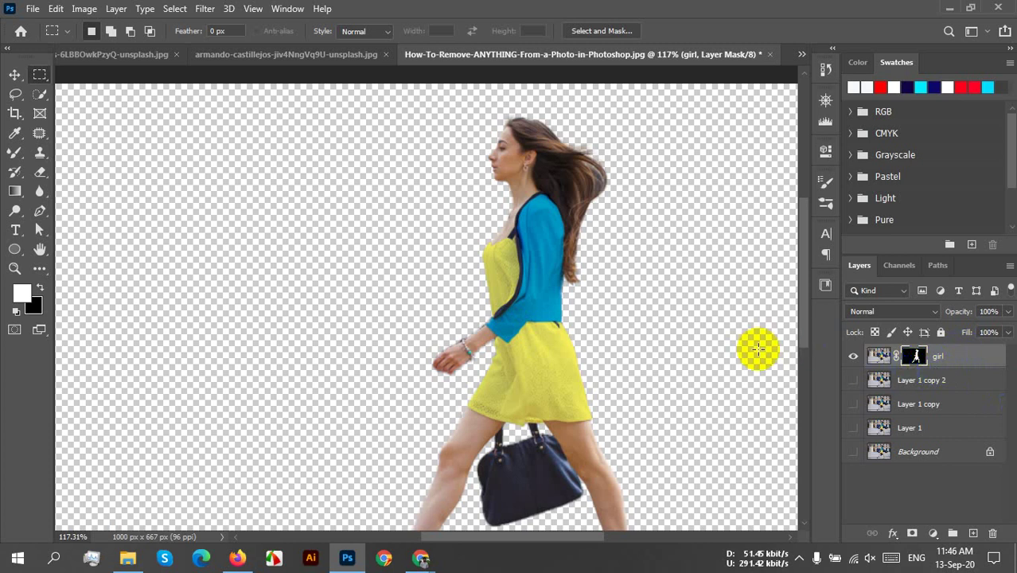
pyautogui.click(950, 375)
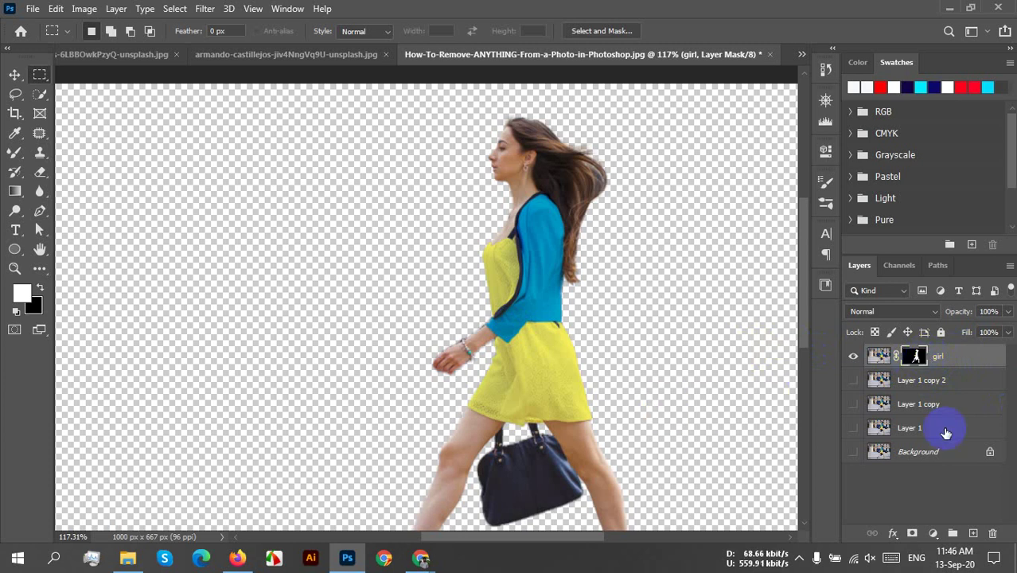
# Show Layer 1 copy 2 again and rename it to "car edit"
pyautogui.click(853, 381)
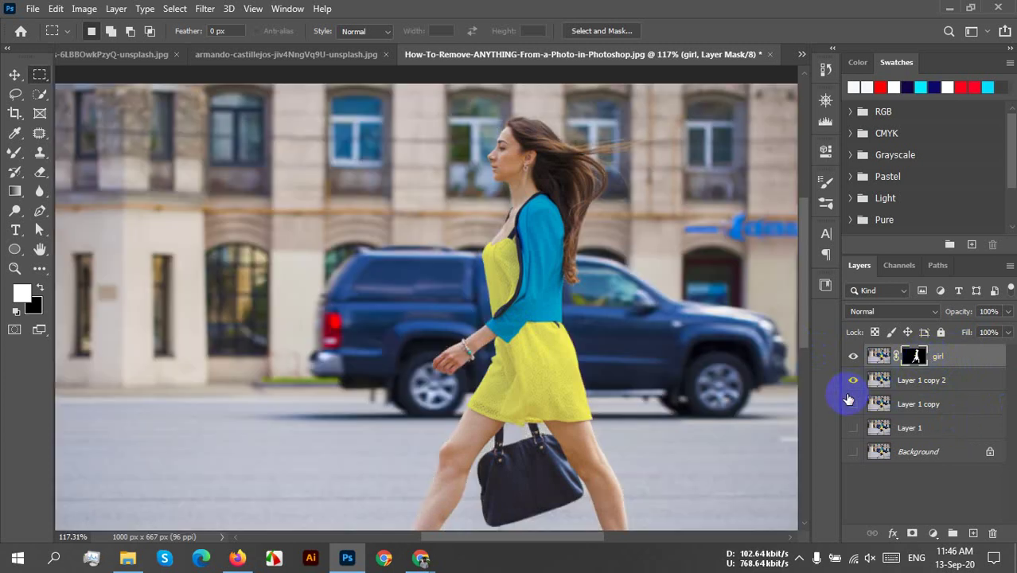
pyautogui.click(967, 380)
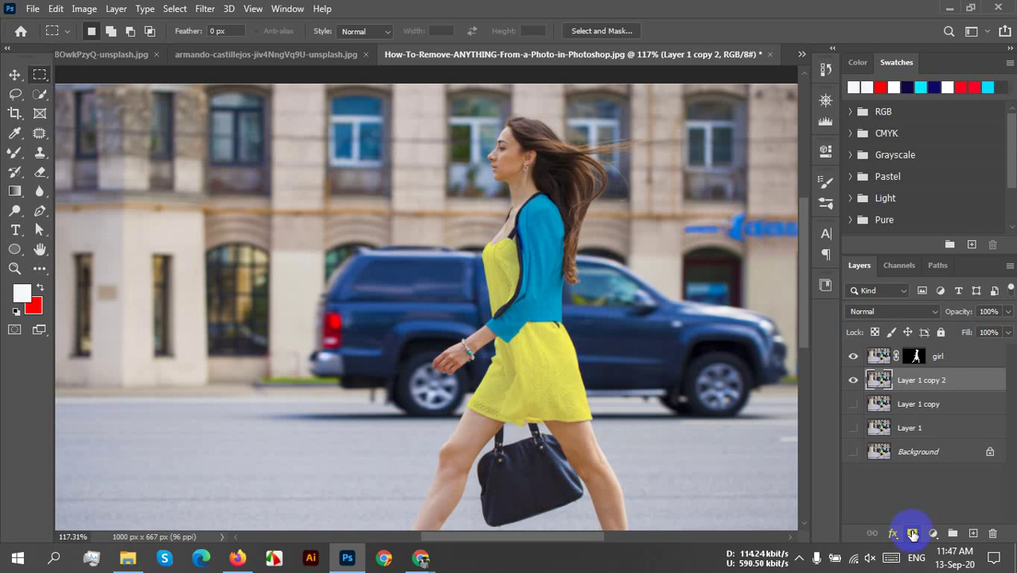
pyautogui.hotkey('ctrl', '+')
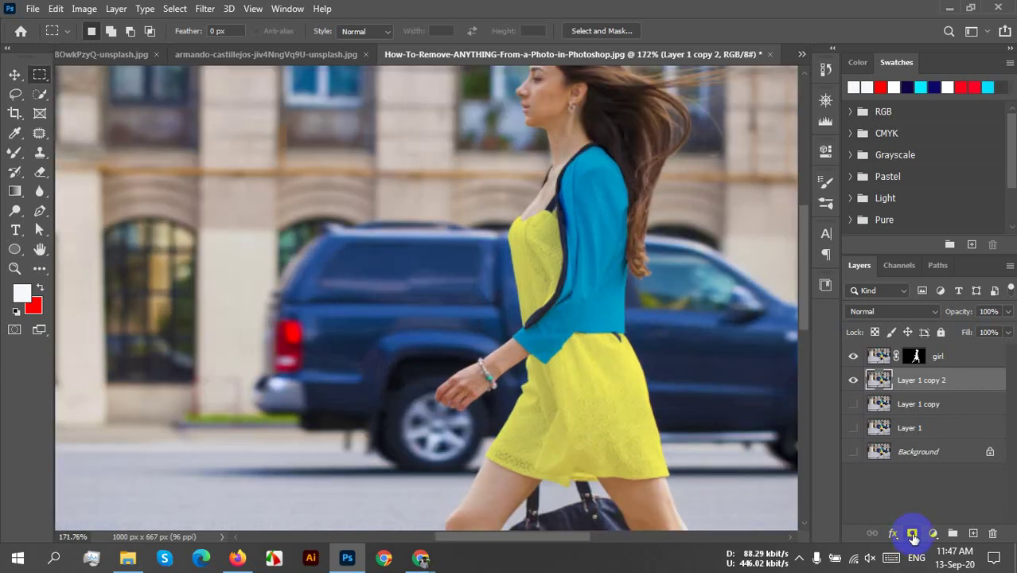
pyautogui.hotkey('ctrl', '-')
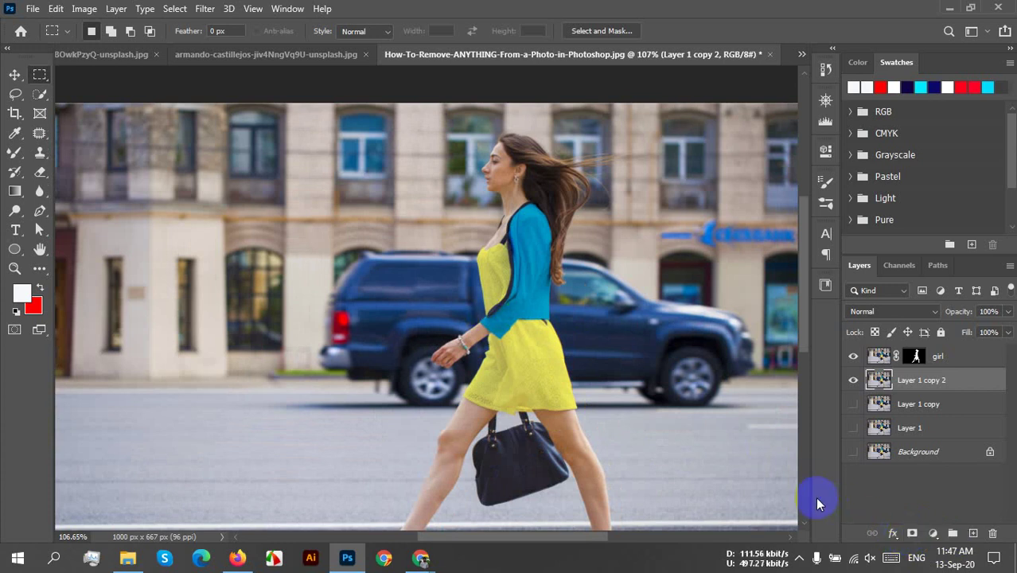
pyautogui.click(919, 360)
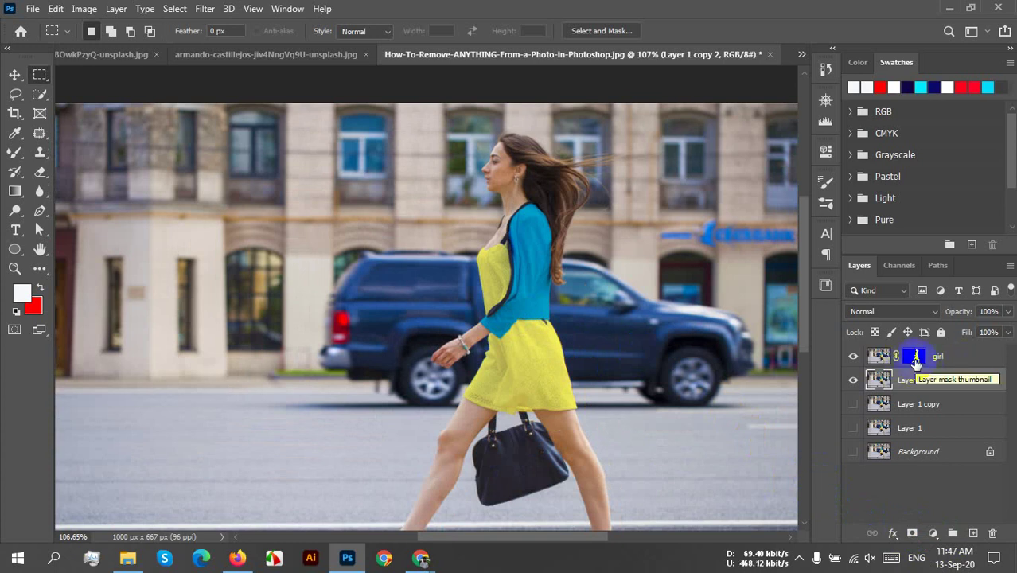
pyautogui.click(916, 359)
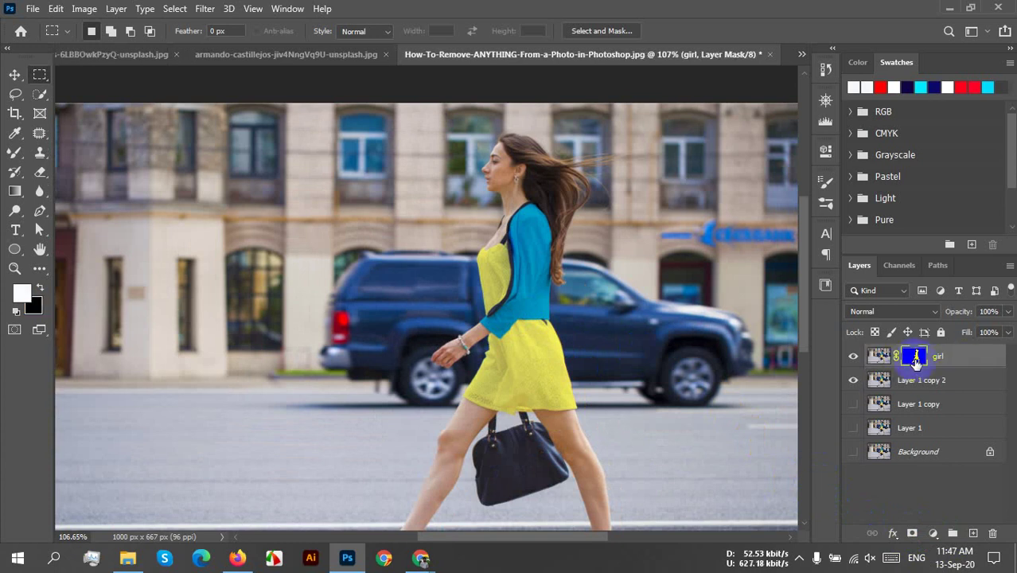
pyautogui.click(961, 388)
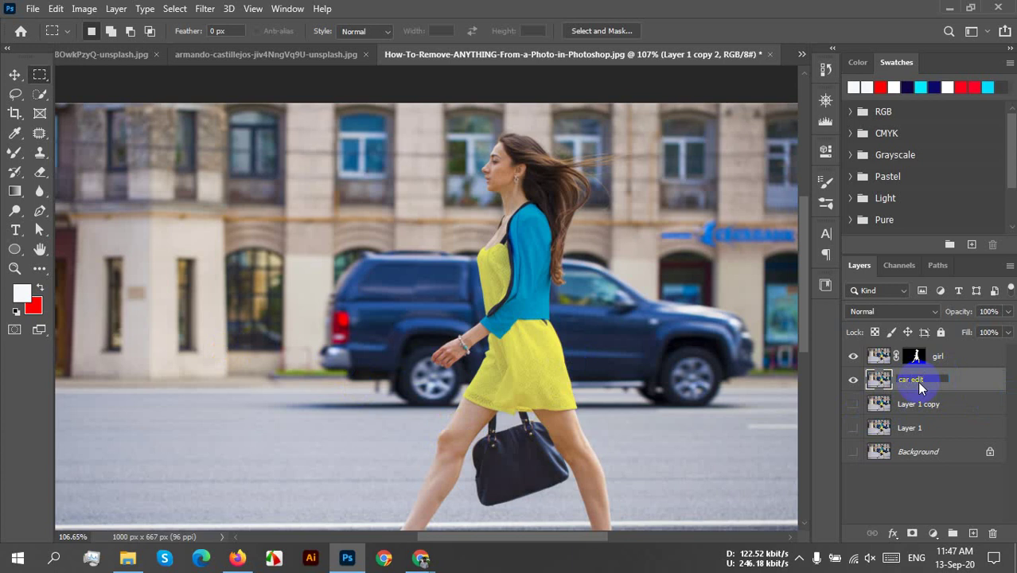
pyautogui.click(972, 391)
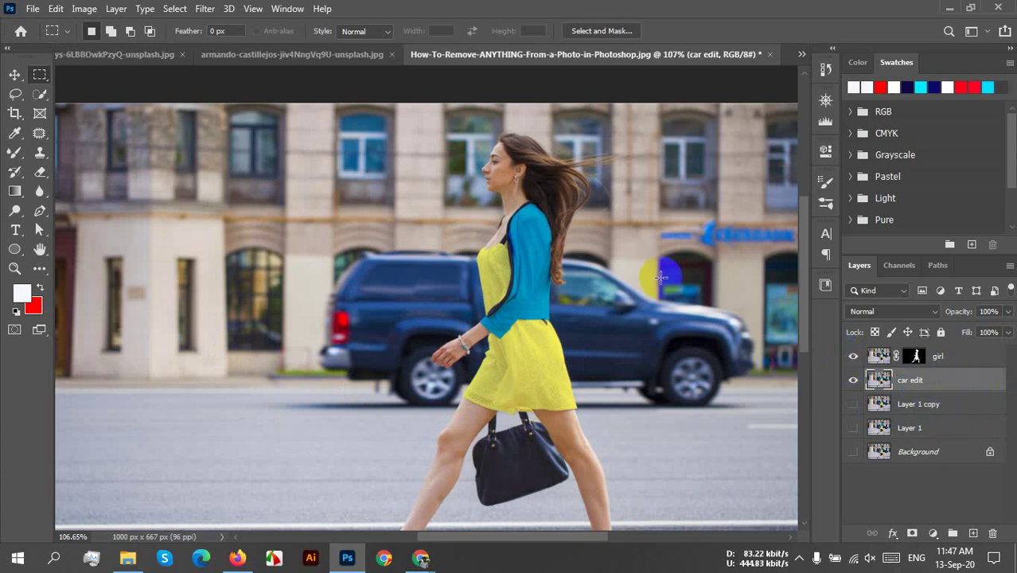
# Hide the girl layer and load its mask as a selection while the car edit layer stays active
pyautogui.click(853, 357)
pyautogui.keyDown('ctrl'); pyautogui.click(917, 359); pyautogui.keyUp('ctrl')
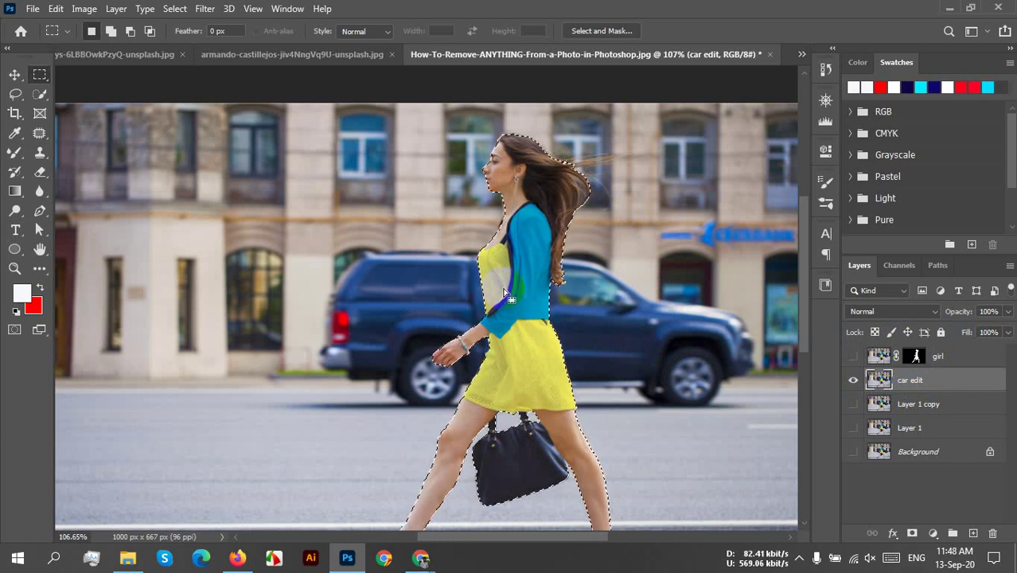
pyautogui.scroll(-1, 541, 223)
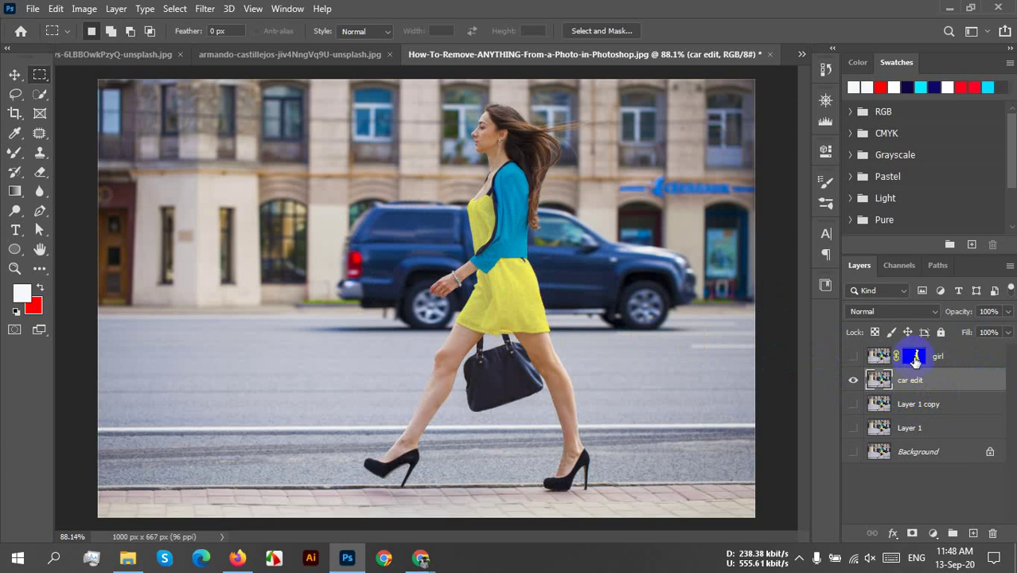
pyautogui.keyDown('ctrl'); pyautogui.click(915, 360); pyautogui.keyUp('ctrl')
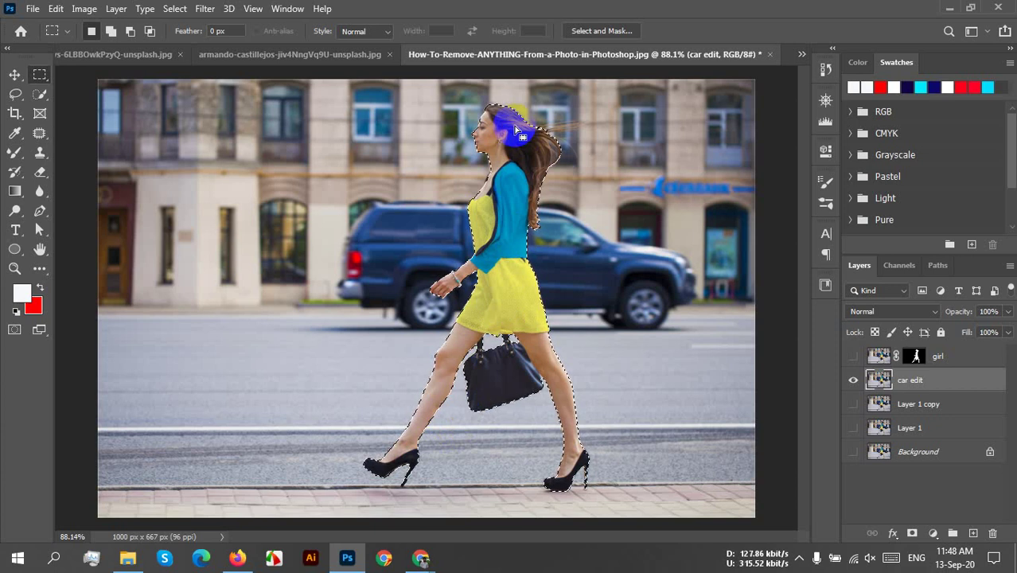
pyautogui.scroll(6, 466, 294)
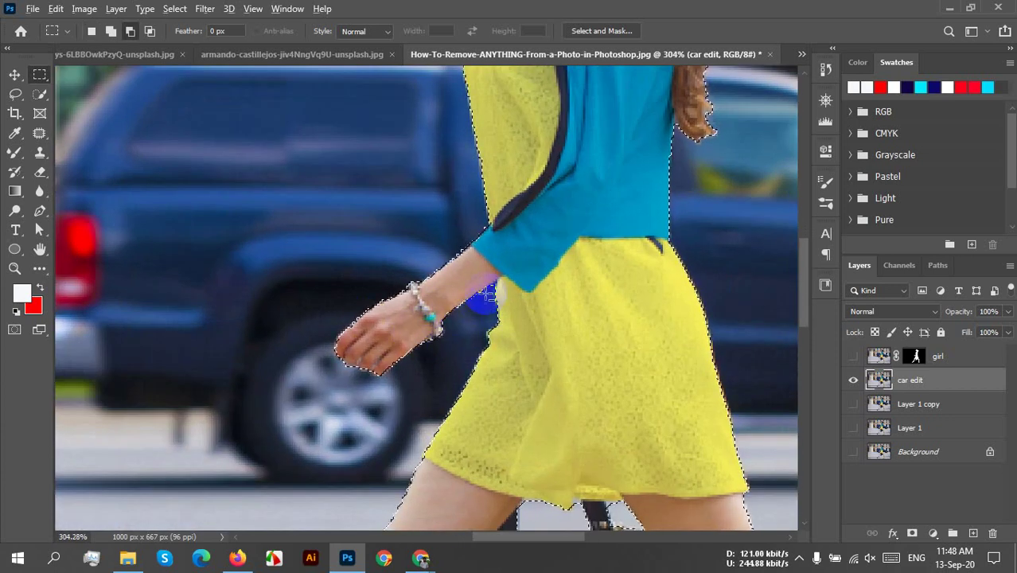
pyautogui.scroll(-2, 545, 306)
pyautogui.scroll(-4, 545, 306)
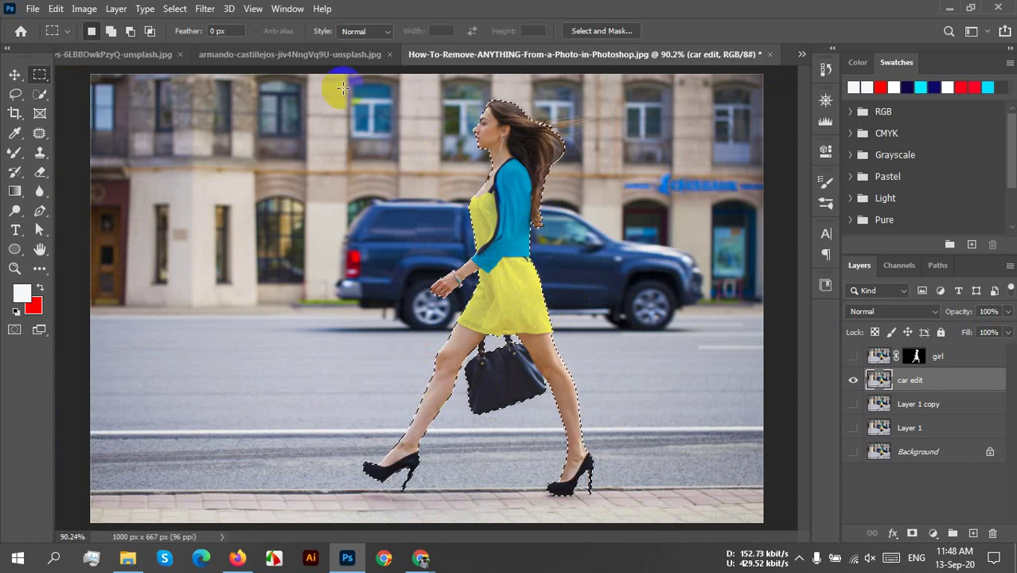
# Try expanding the woman's selection by 6 pixels and undo the expansion
pyautogui.click(174, 9)
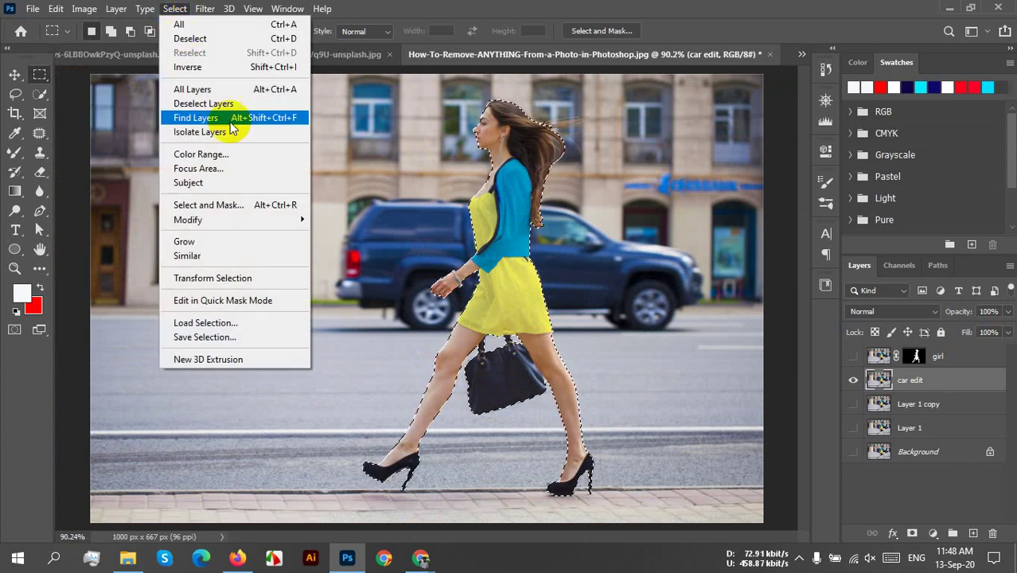
pyautogui.moveTo(253, 216)
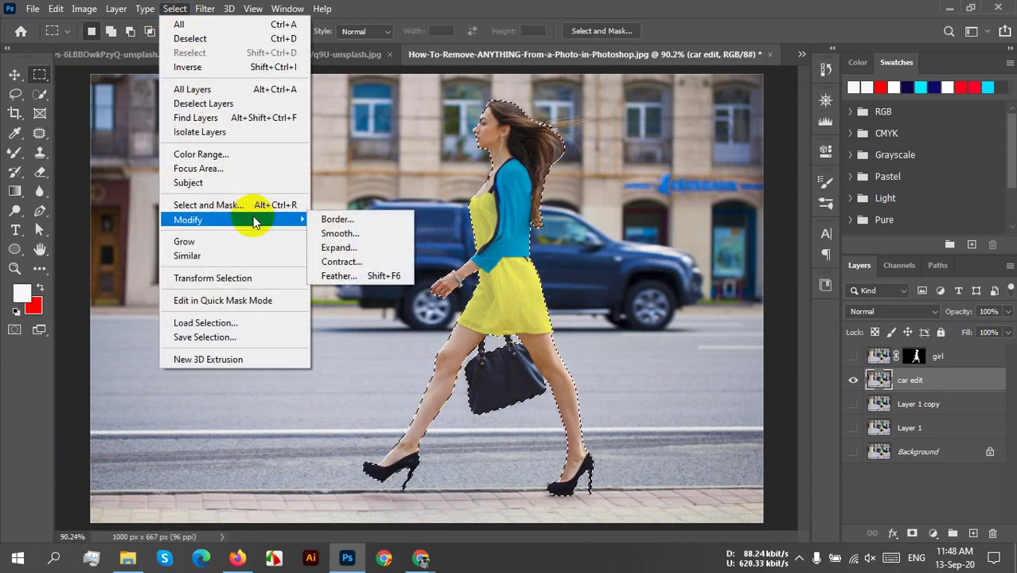
pyautogui.click(394, 249)
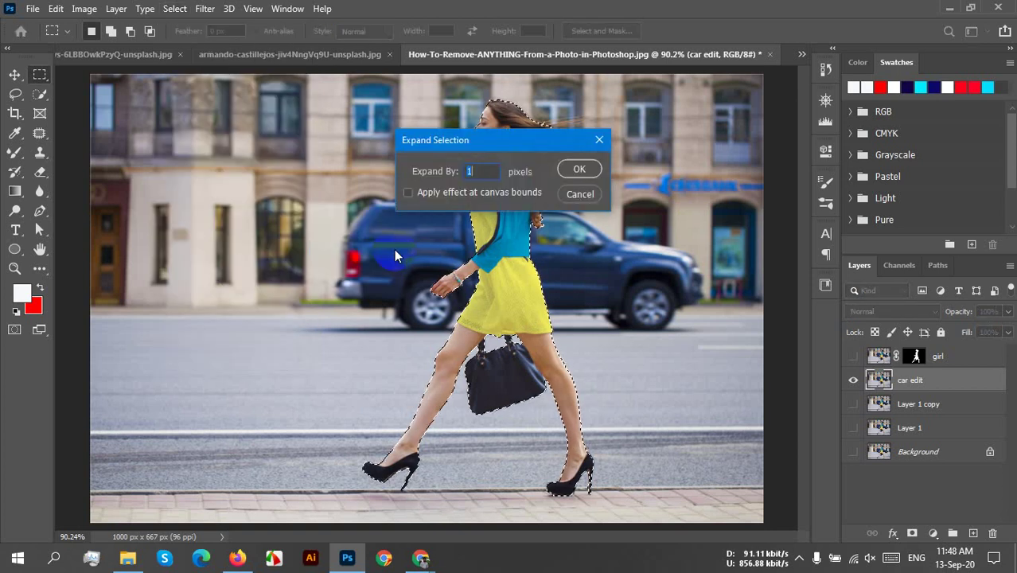
pyautogui.moveTo(510, 140); pyautogui.dragTo(703, 130)
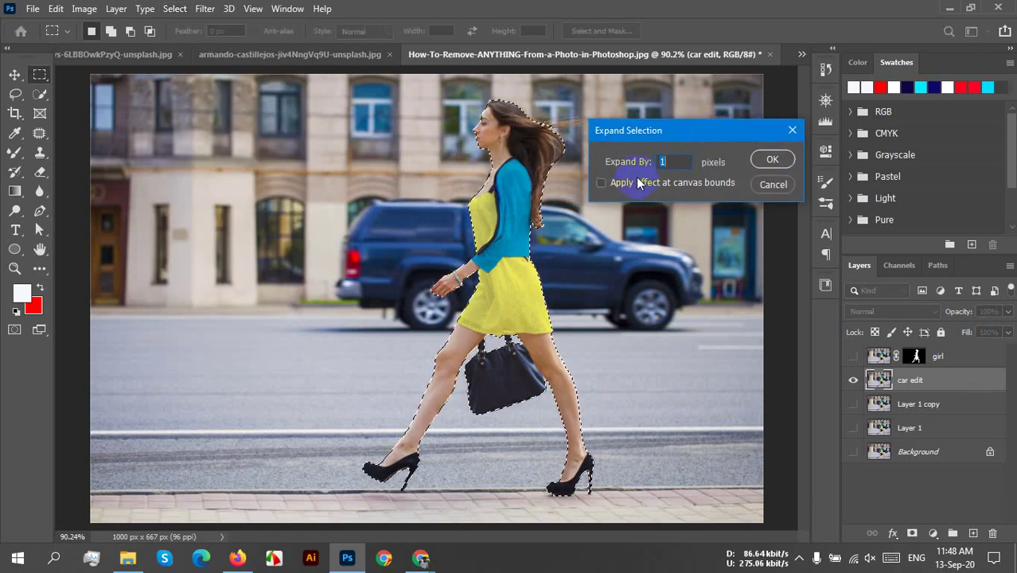
pyautogui.click(669, 163)
pyautogui.write('4')
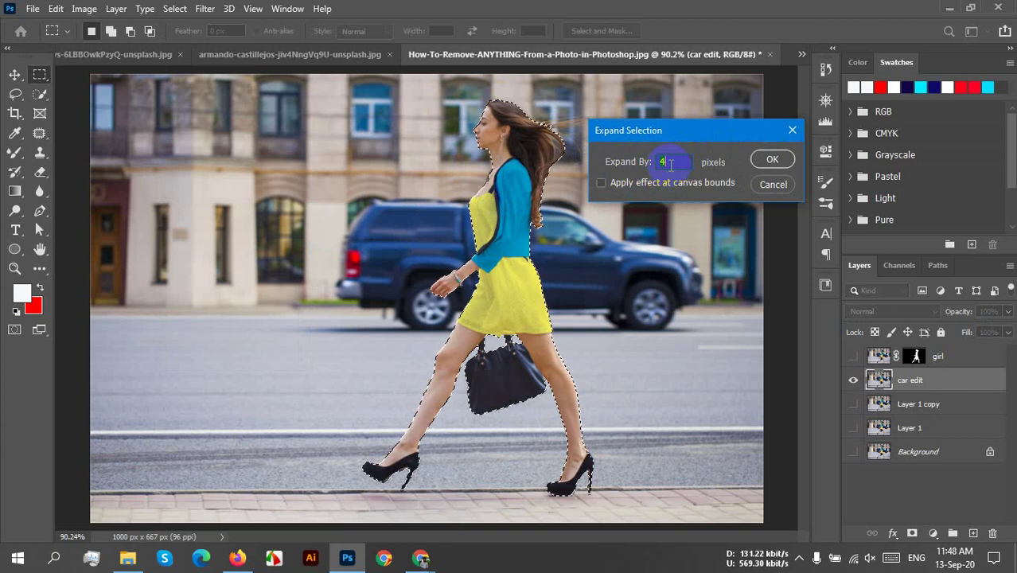
pyautogui.press('Down')
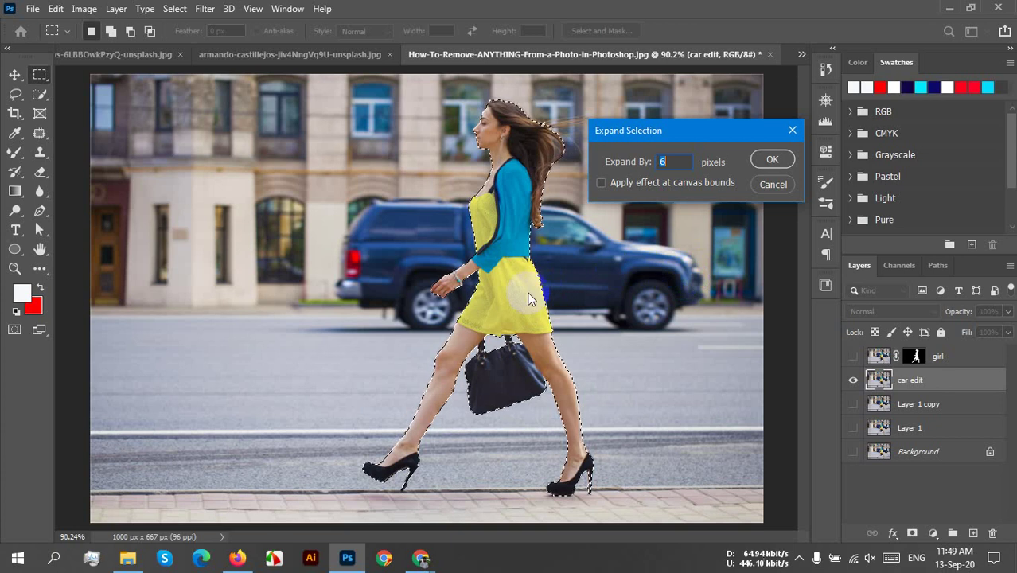
pyautogui.click(775, 162)
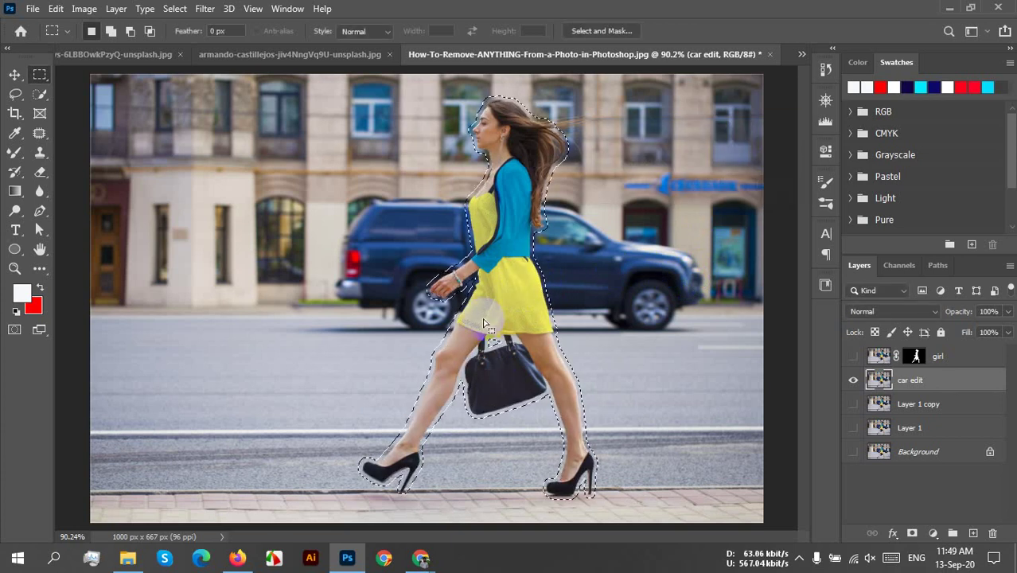
pyautogui.scroll(3, 472, 323)
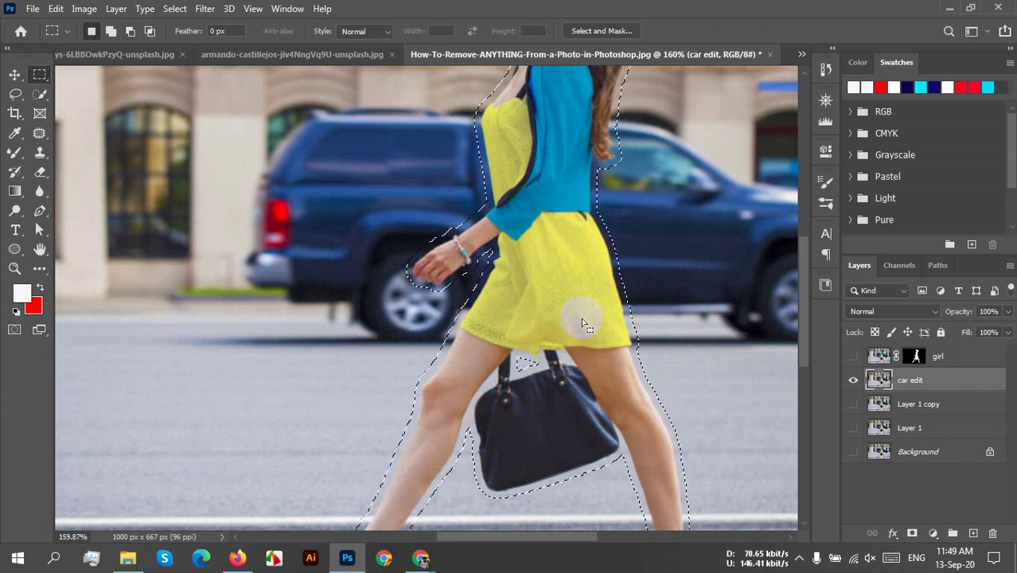
pyautogui.hotkey('ctrl', 'z')
# Expand the woman's selection by slightly fewer than 6 pixels
pyautogui.click(174, 9)
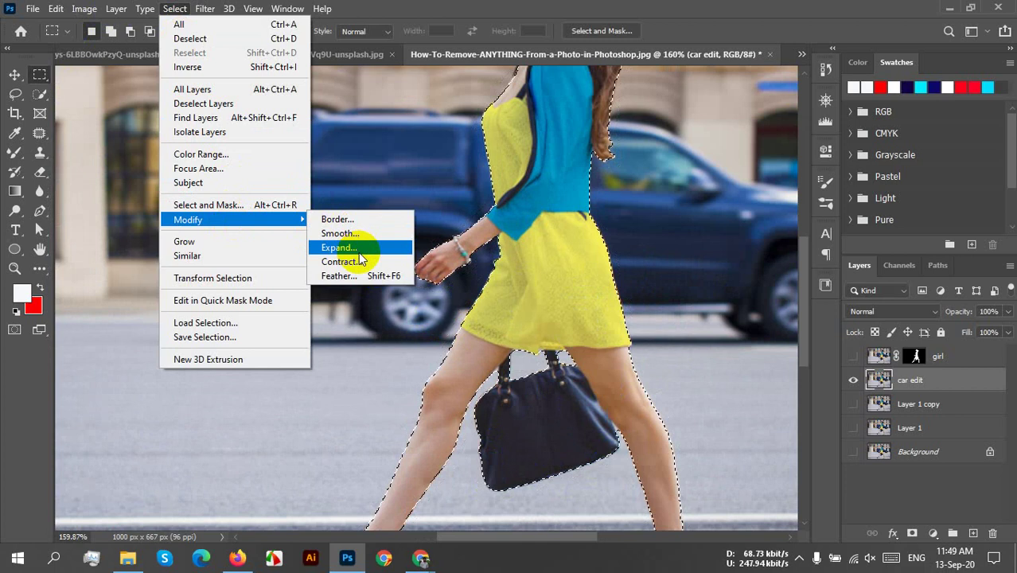
pyautogui.click(339, 245)
pyautogui.scroll(-2, 662, 161)
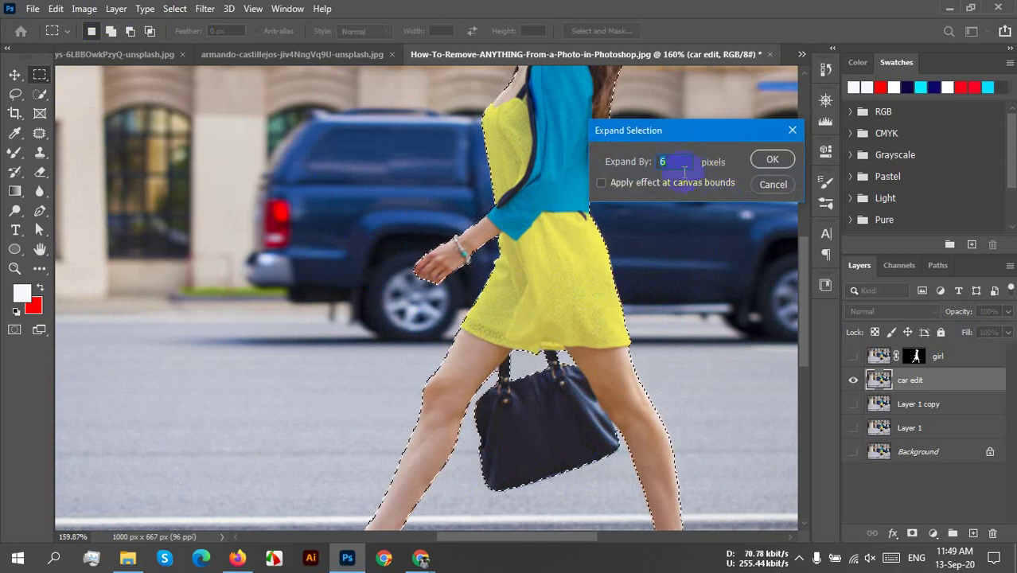
pyautogui.click(770, 161)
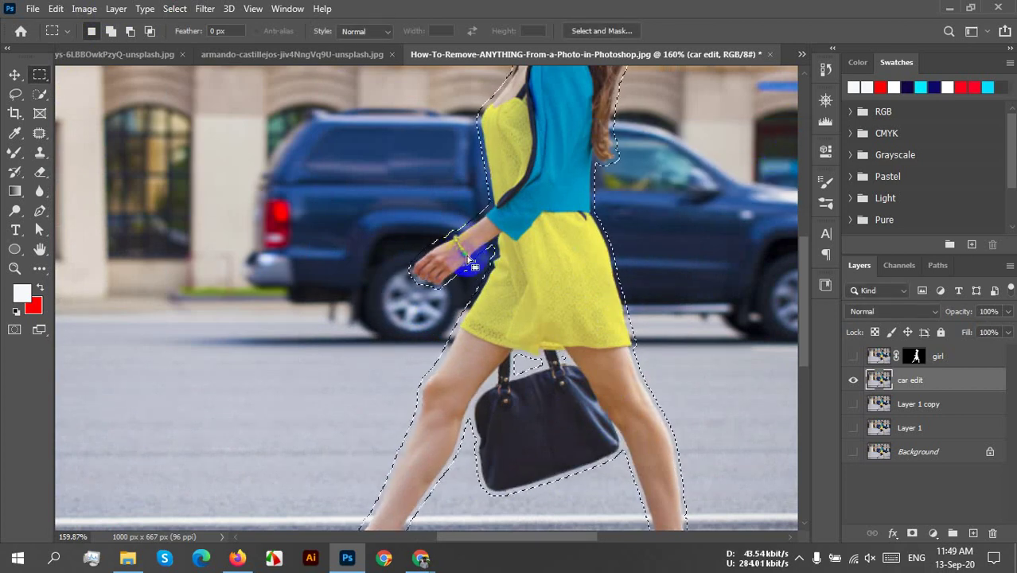
# Fill the selected woman on the car edit layer with Content-Aware contents, Color Adaptation on, Normal mode and 100% opacity
pyautogui.scroll(2, 460, 276)
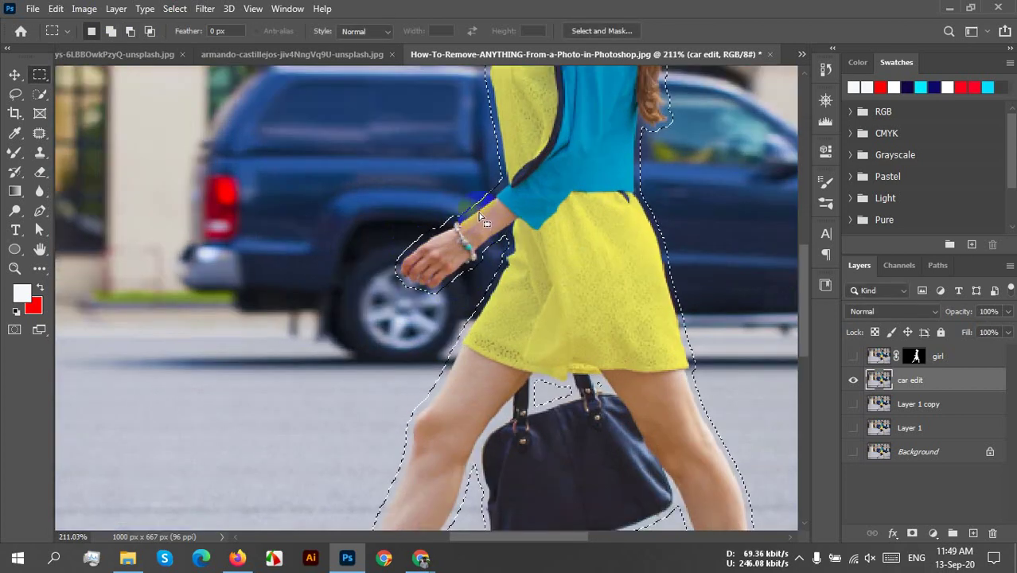
pyautogui.scroll(-2, 497, 353)
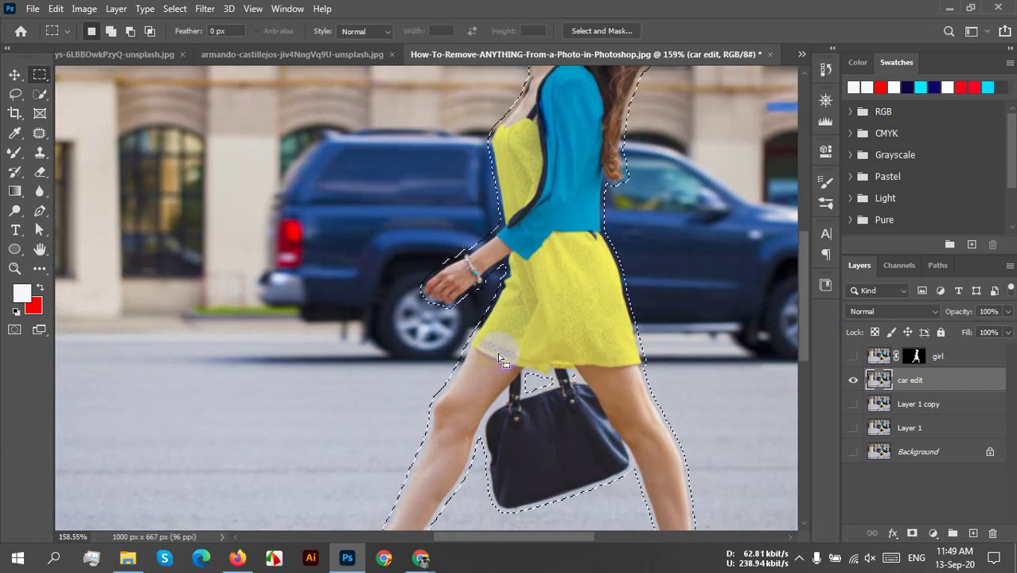
pyautogui.scroll(-3, 563, 420)
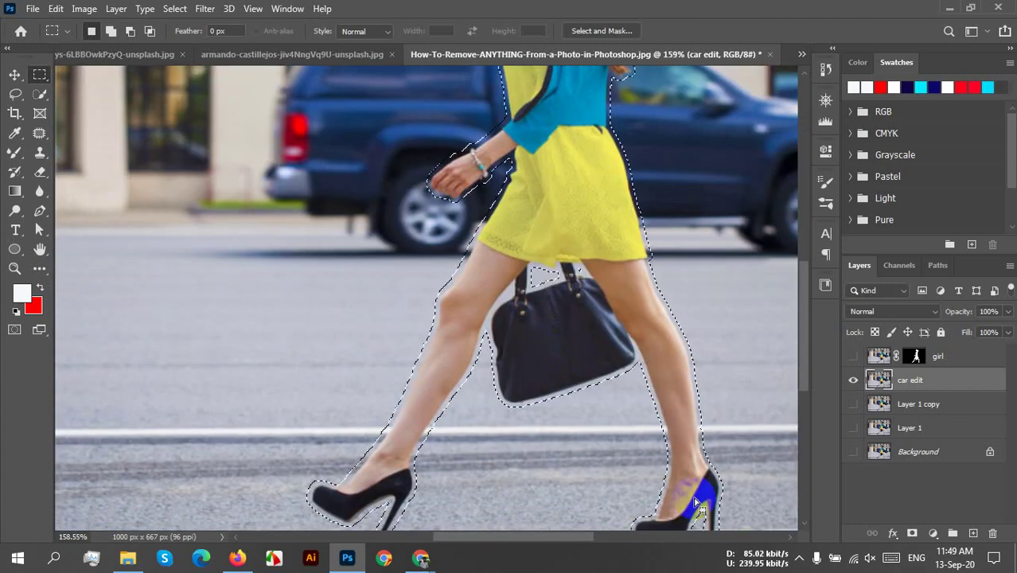
pyautogui.moveTo(628, 210); pyautogui.dragTo(564, 453)
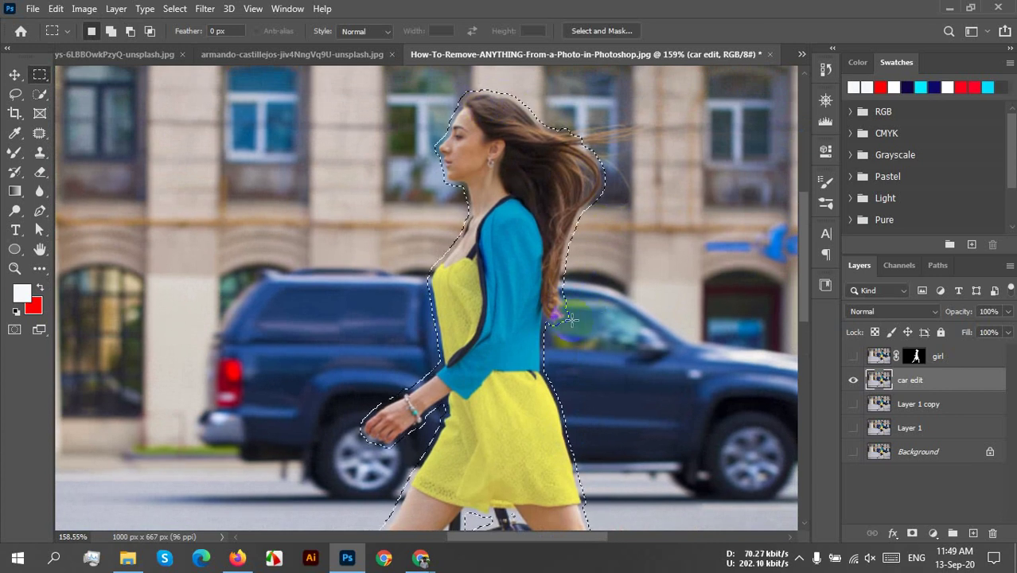
pyautogui.scroll(-3, 560, 322)
pyautogui.scroll(-2, 561, 325)
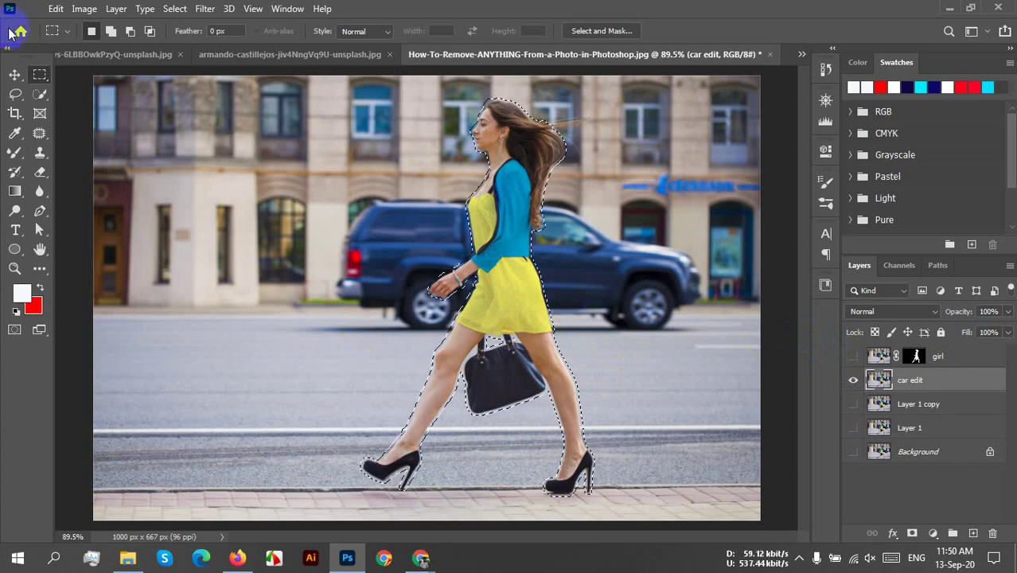
pyautogui.click(57, 8)
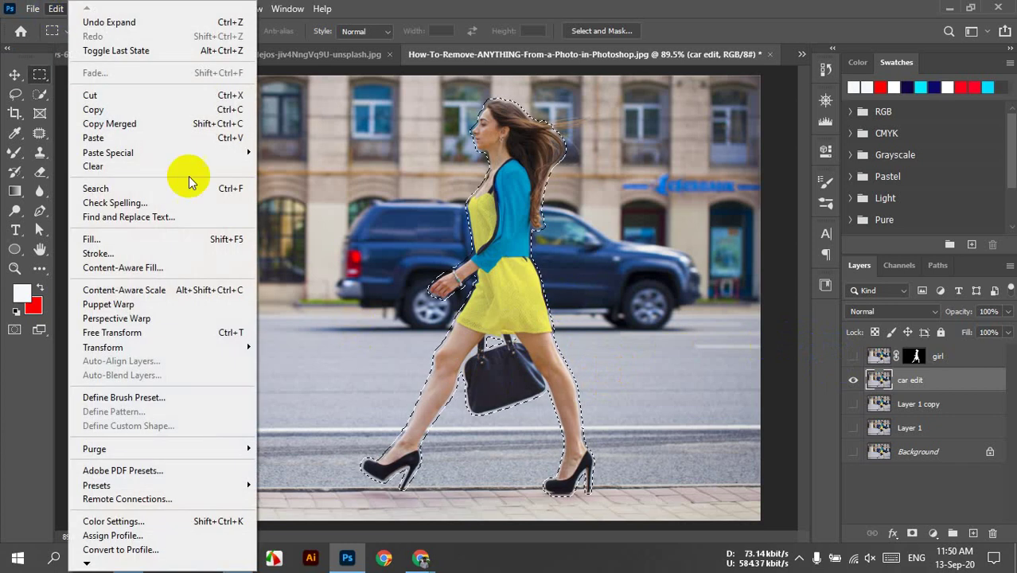
pyautogui.click(164, 239)
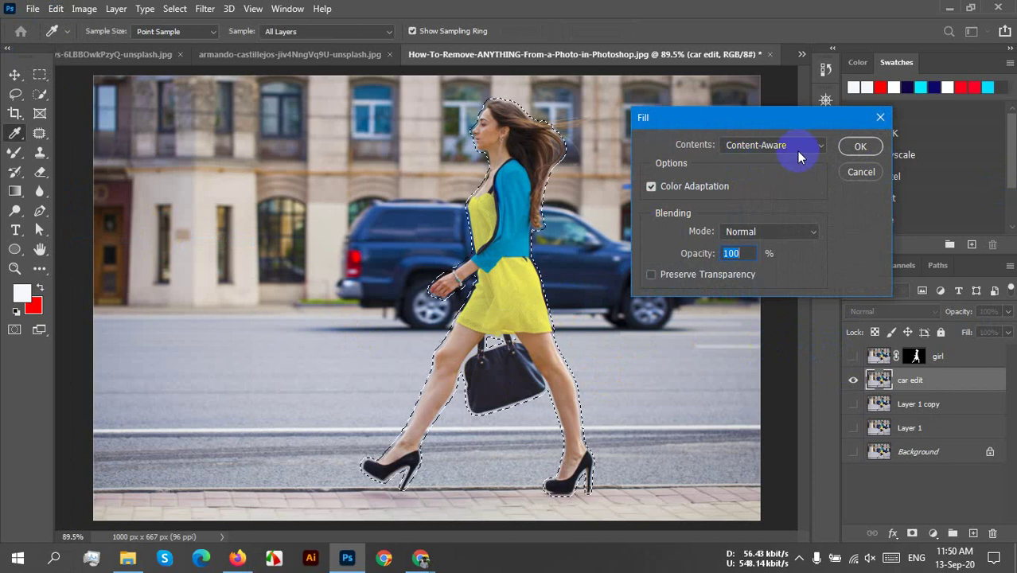
pyautogui.click(856, 145)
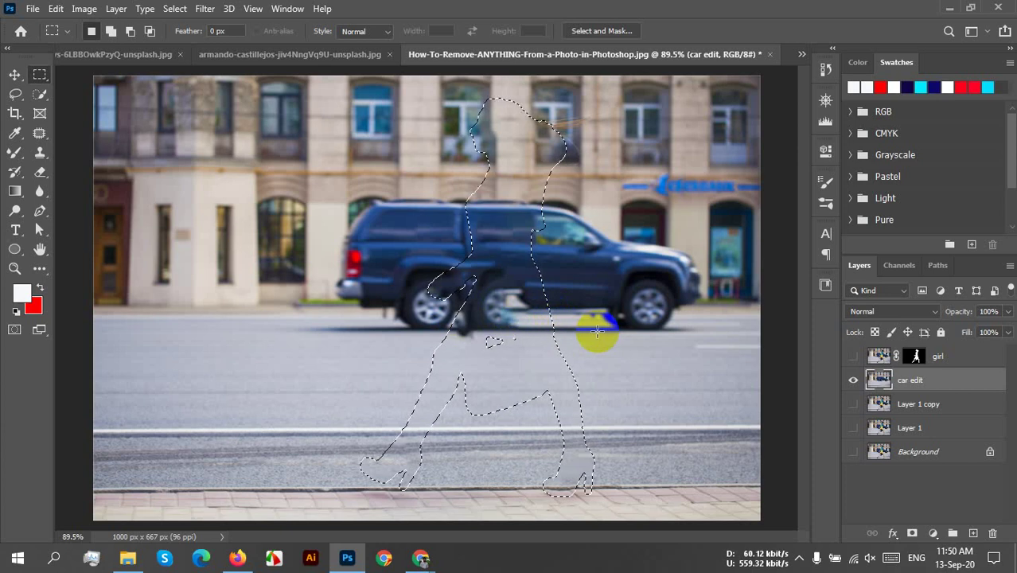
# Deselect the outline left around the removed woman
pyautogui.hotkey('ctrl', 'd')
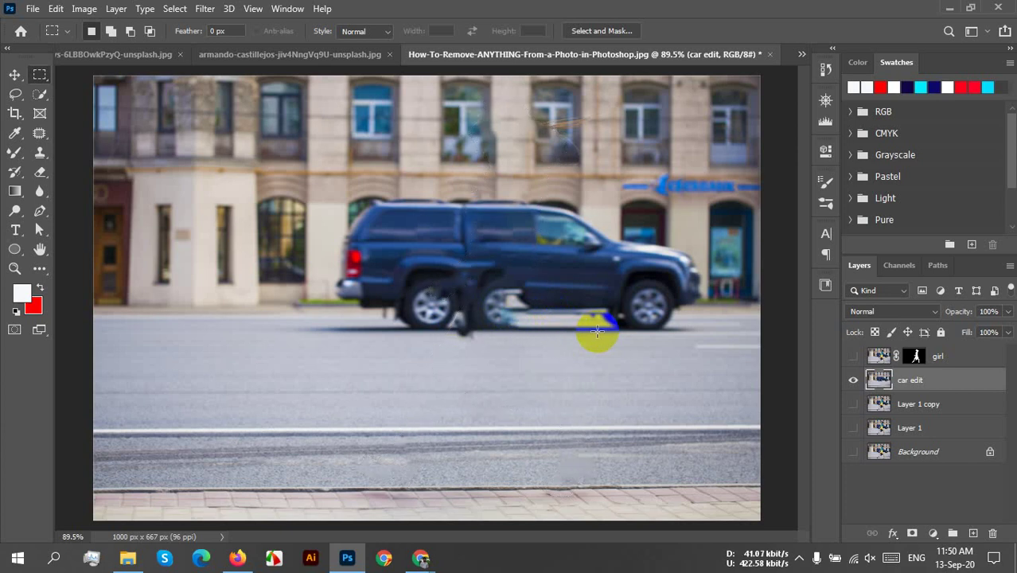
pyautogui.hotkey('ctrl', 'z')
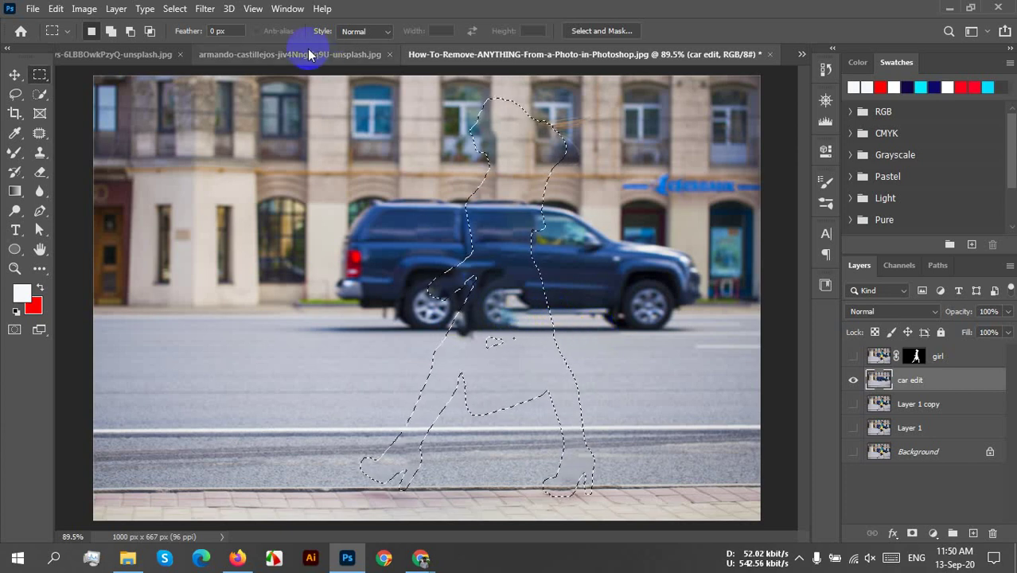
pyautogui.click(174, 9)
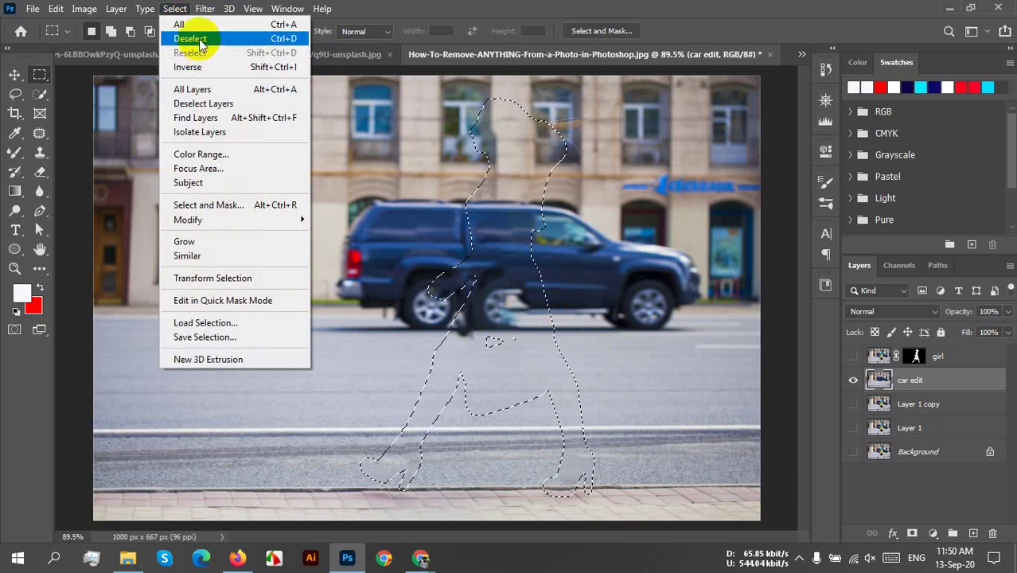
pyautogui.click(190, 39)
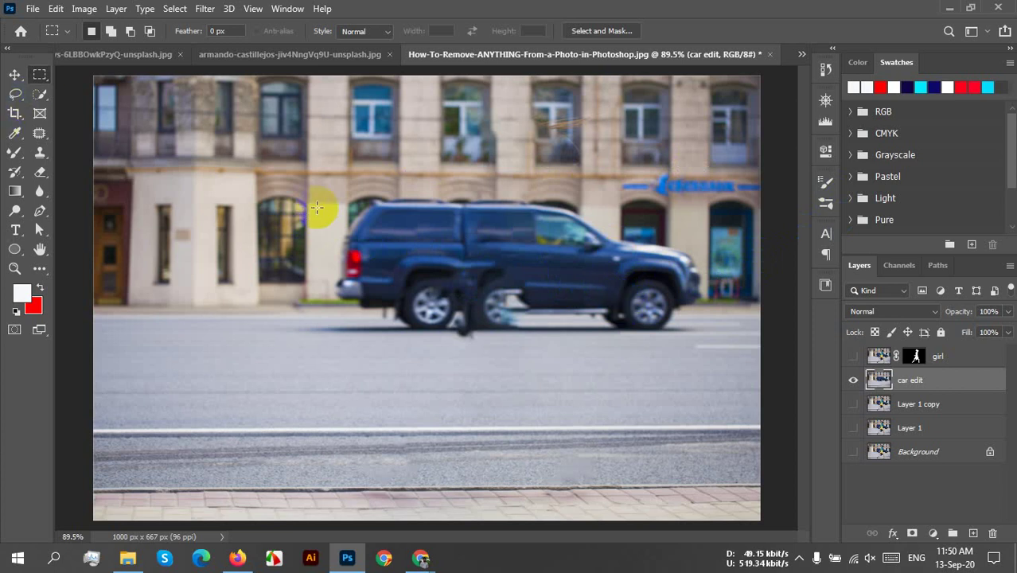
# Select a rectangle around the whole blue car, remove it with a Content-Aware fill and deselect
pyautogui.moveTo(327, 186); pyautogui.dragTo(712, 339)
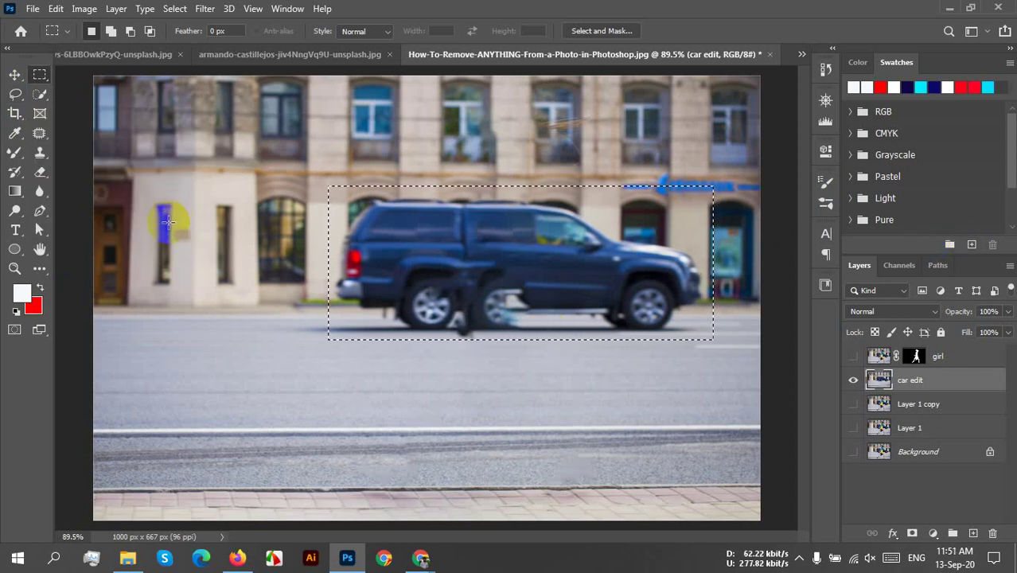
pyautogui.click(55, 8)
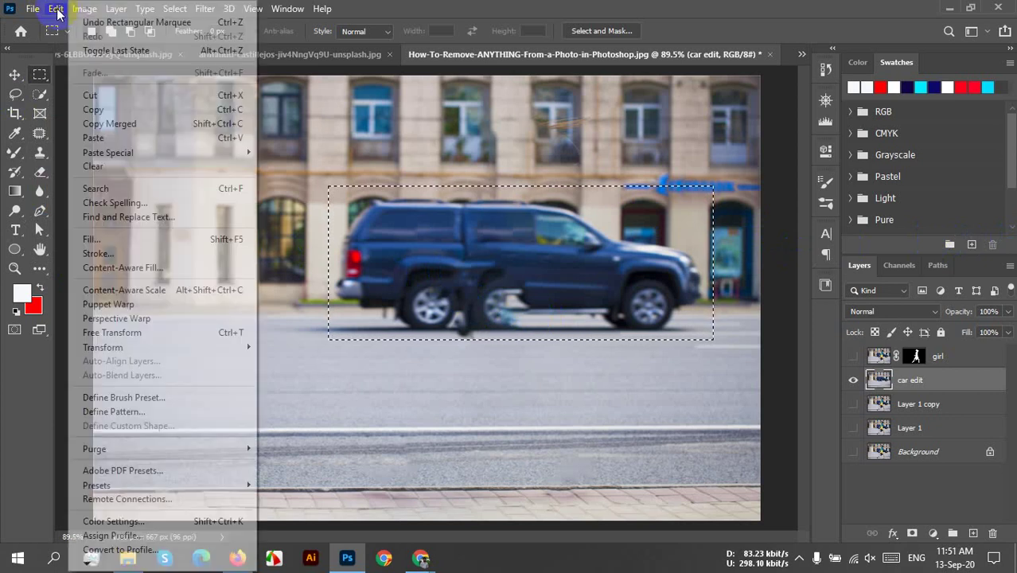
pyautogui.click(156, 239)
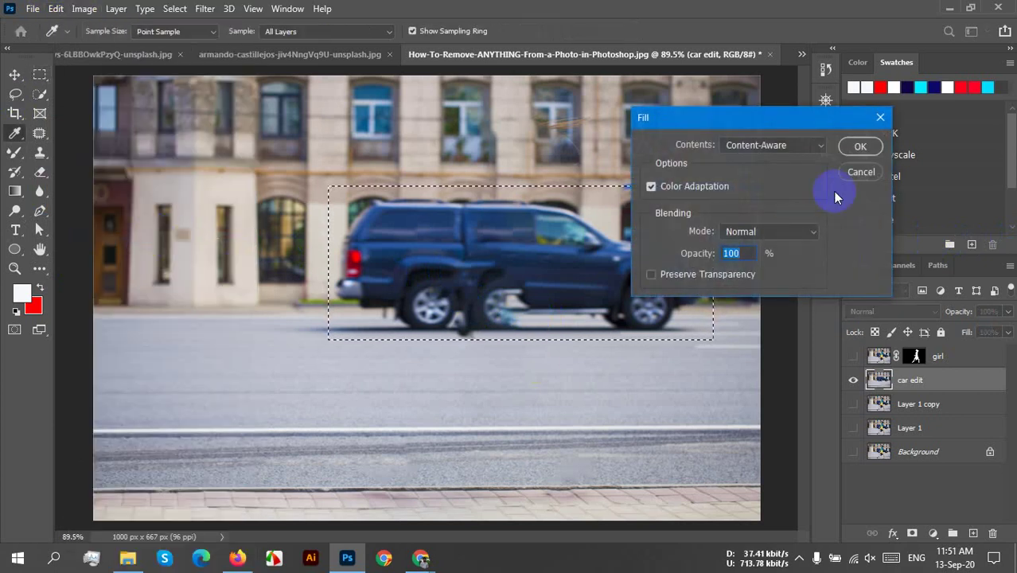
pyautogui.click(776, 146)
pyautogui.click(768, 212)
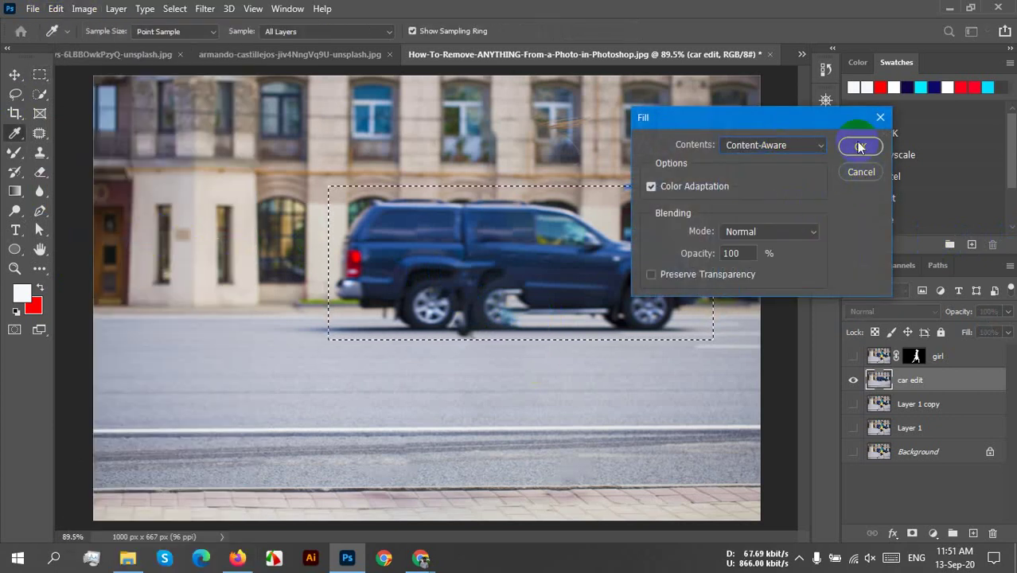
pyautogui.click(859, 147)
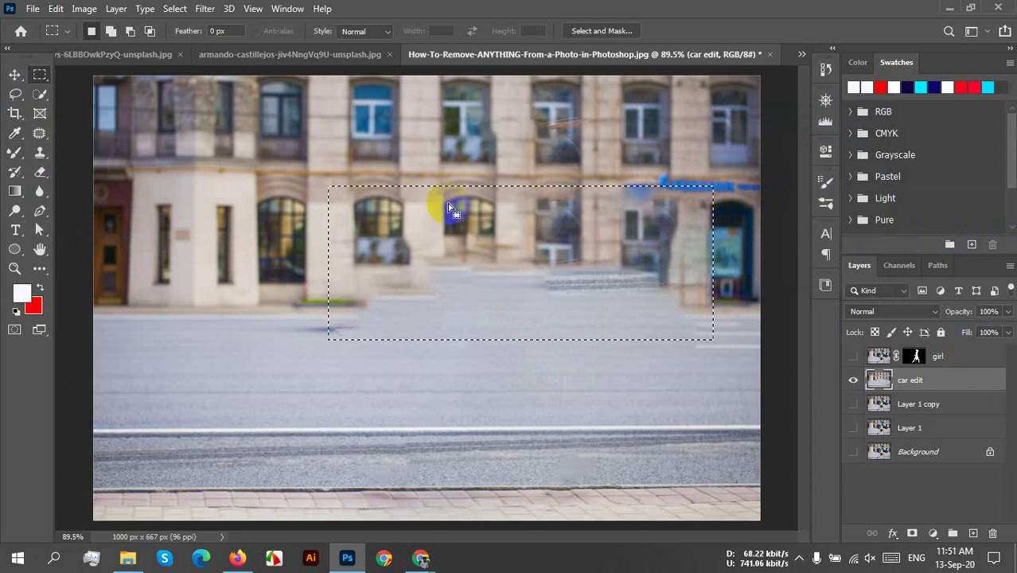
pyautogui.hotkey('ctrl', 'd')
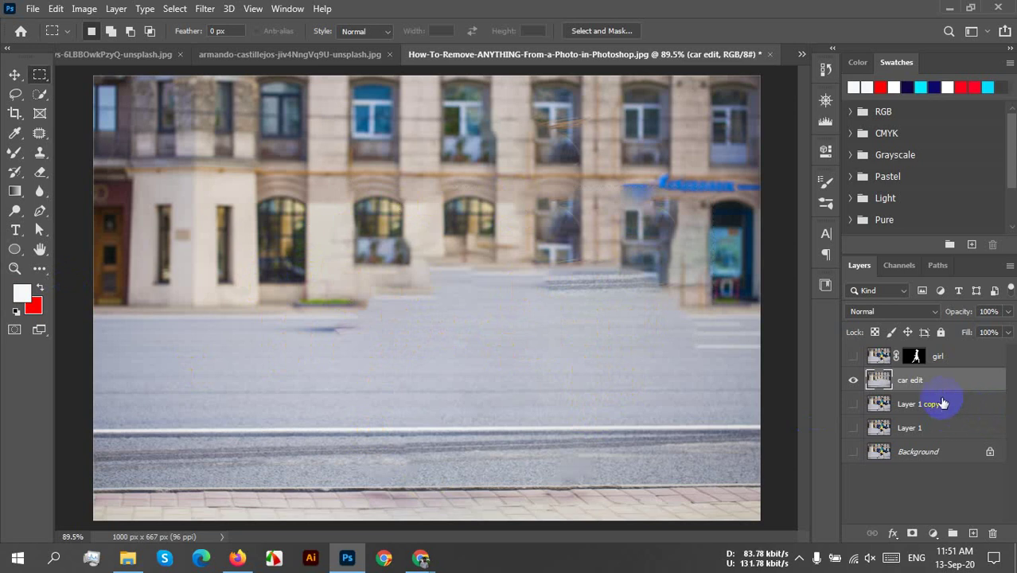
# Examine the filled building facade, windows and road edge where the car stood
pyautogui.scroll(-1, 494, 331)
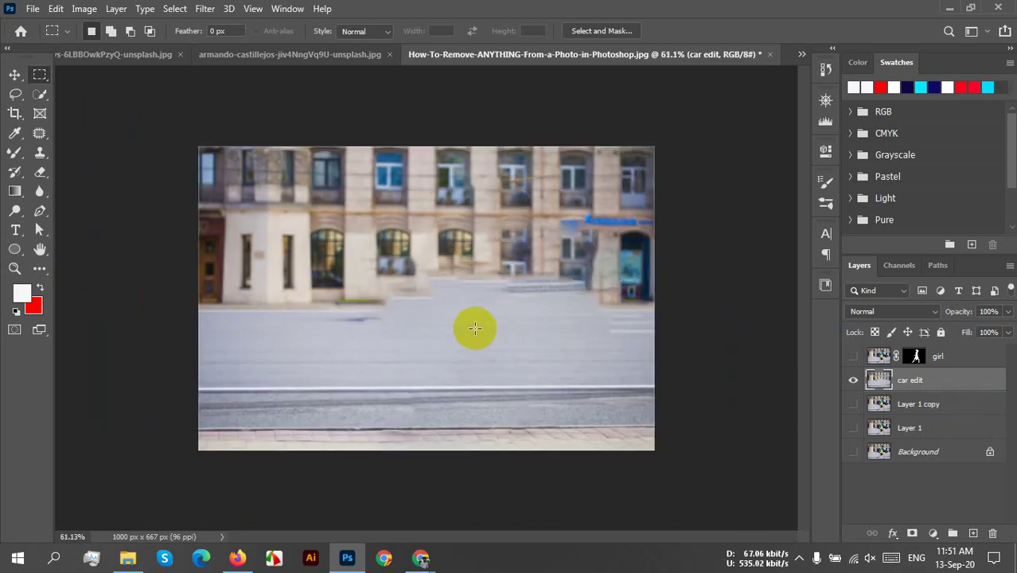
pyautogui.scroll(2, 370, 320)
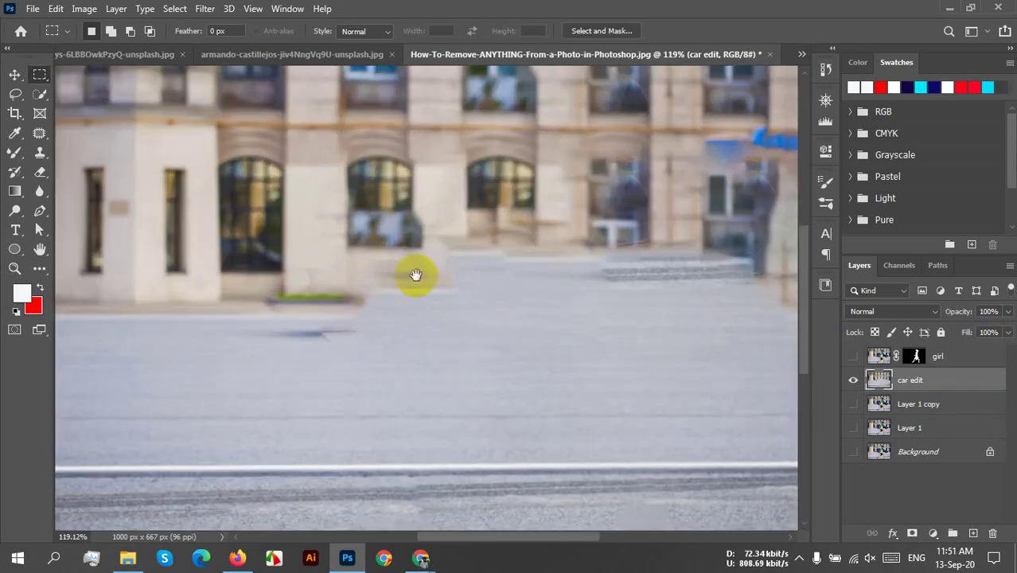
pyautogui.moveTo(415, 275); pyautogui.dragTo(406, 342)
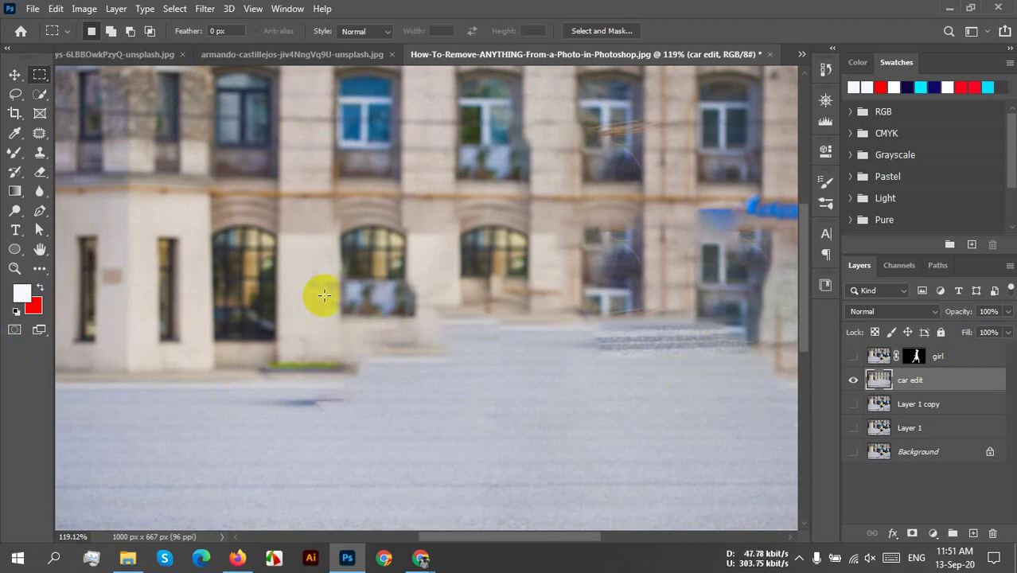
pyautogui.click(360, 236)
pyautogui.scroll(2, 365, 238)
pyautogui.scroll(-2, 365, 239)
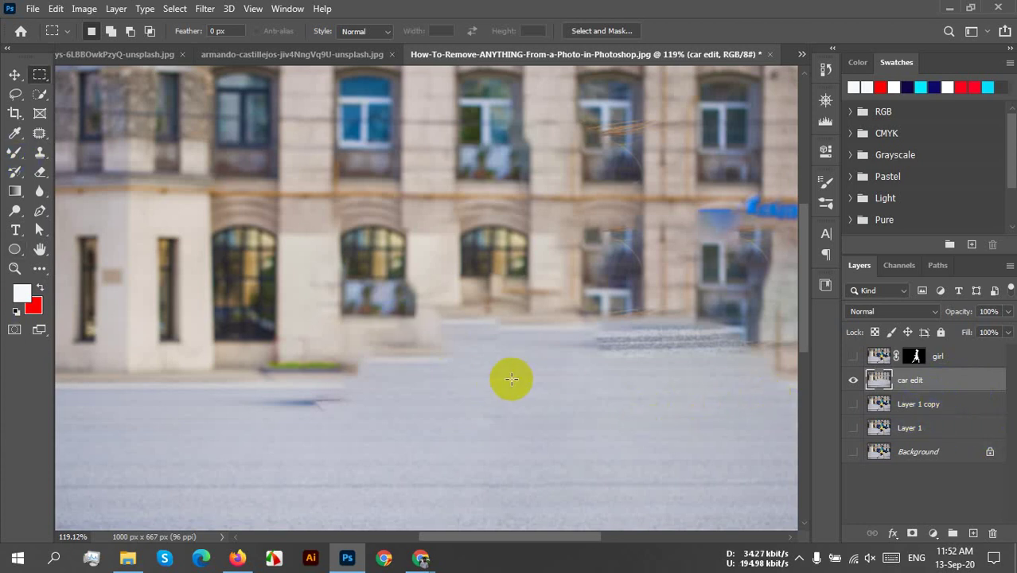
pyautogui.scroll(1, 400, 317)
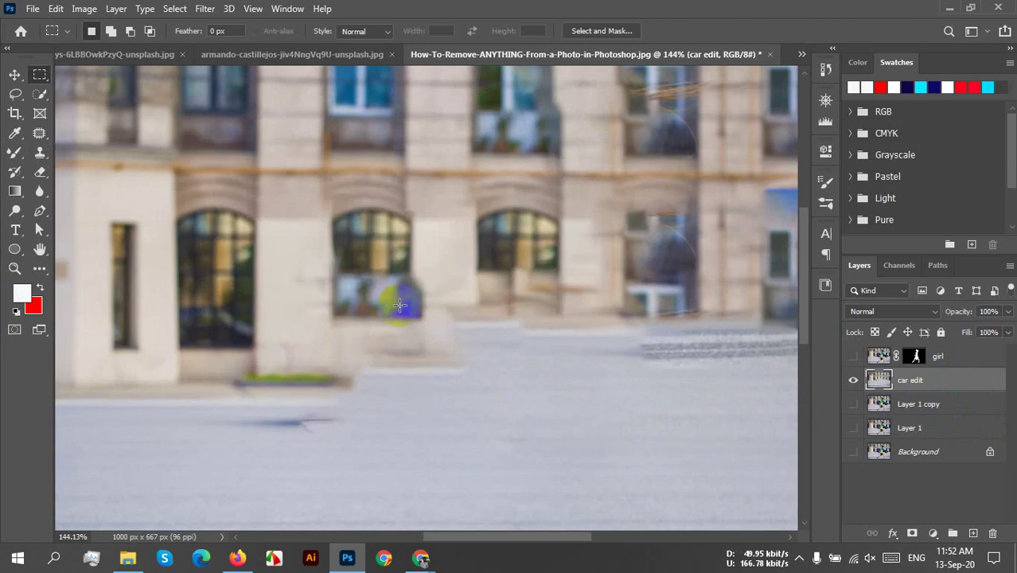
pyautogui.scroll(1, 414, 318)
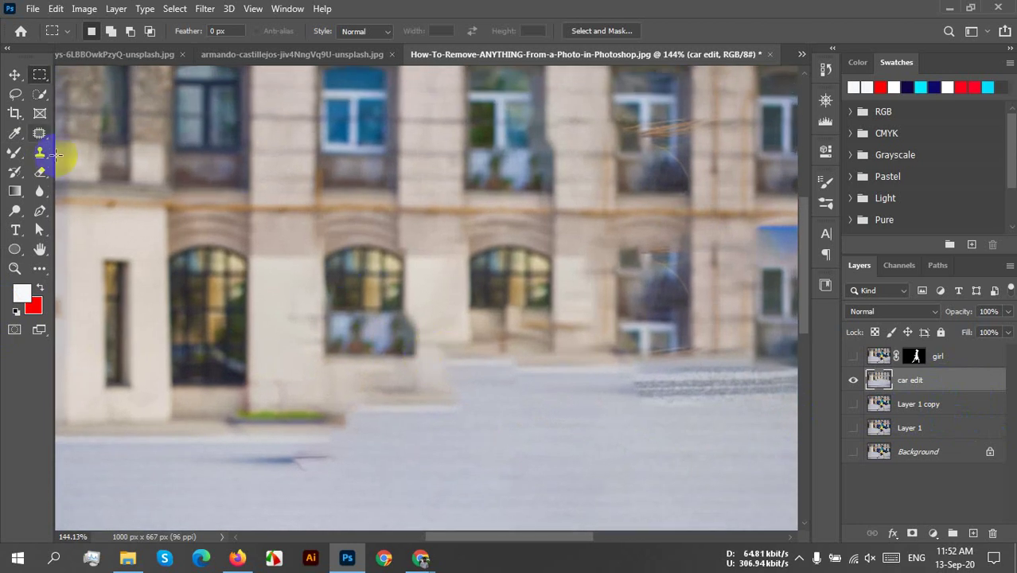
# Switch to the Clone Stamp tool with a 15 px brush
pyautogui.click(41, 156)
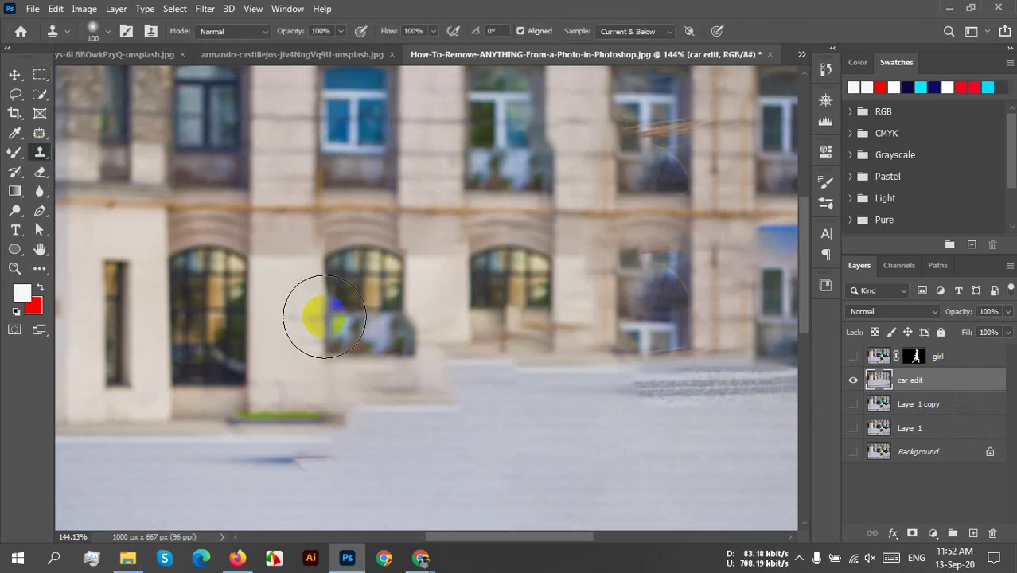
pyautogui.press('[')
pyautogui.press('[')
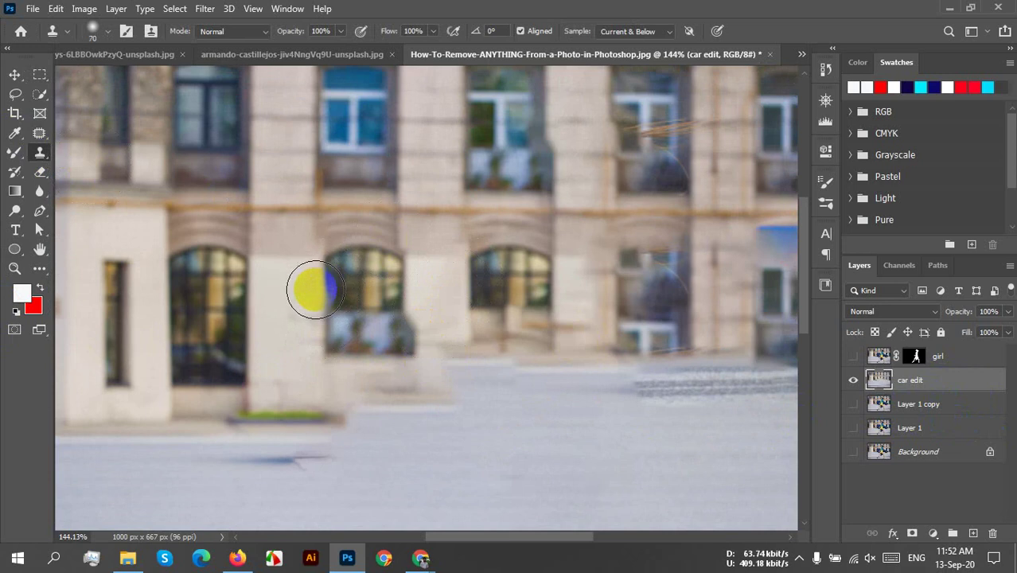
pyautogui.press('[')
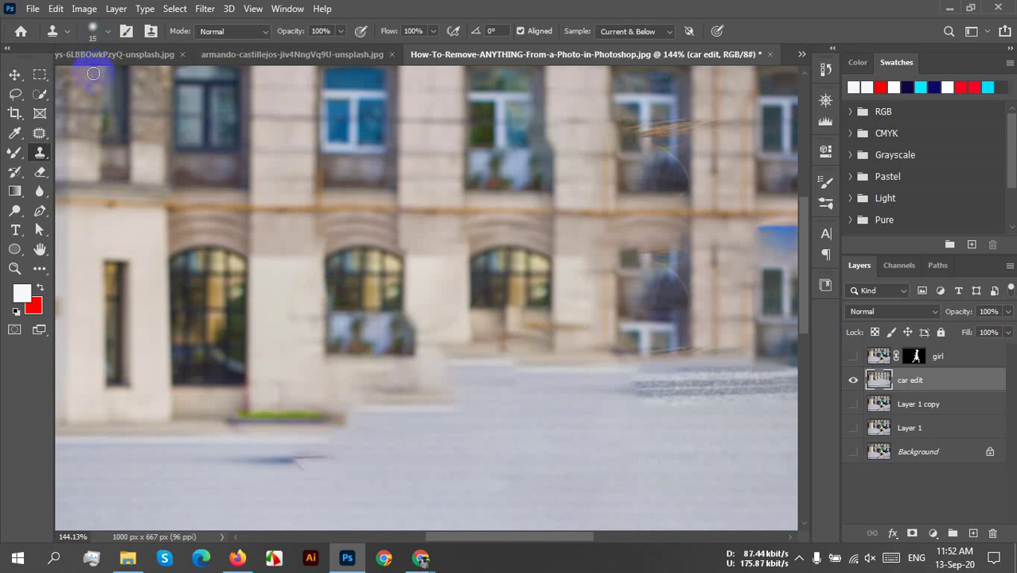
pyautogui.click(57, 10)
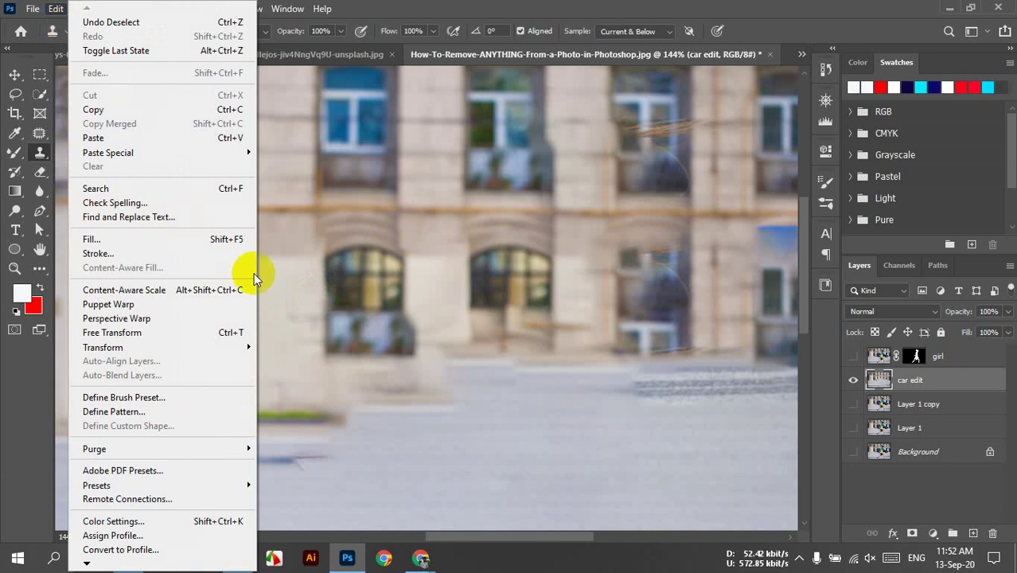
pyautogui.click(141, 290)
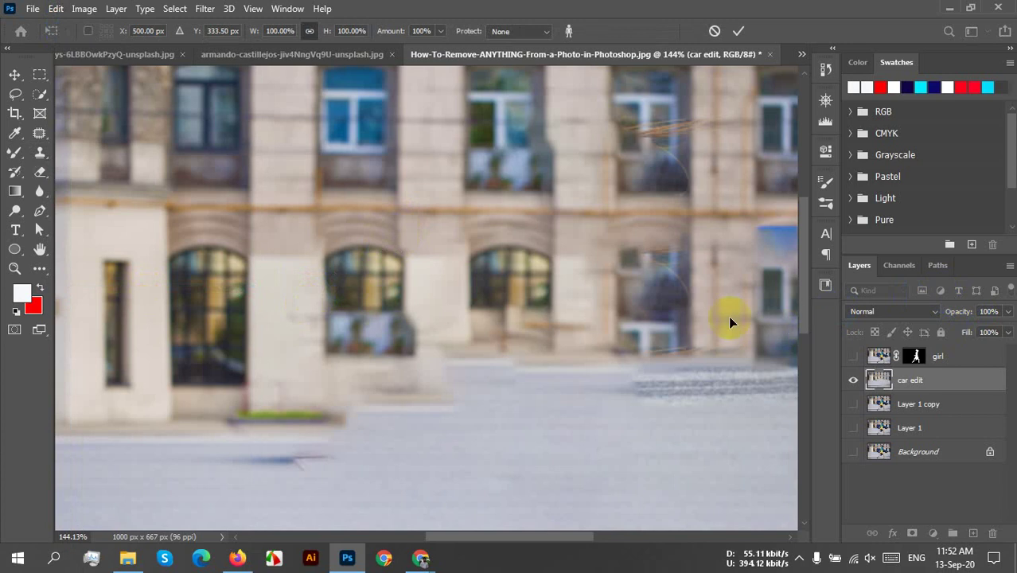
pyautogui.click(705, 401)
pyautogui.hotkey('ctrl', '0')
pyautogui.click(738, 31)
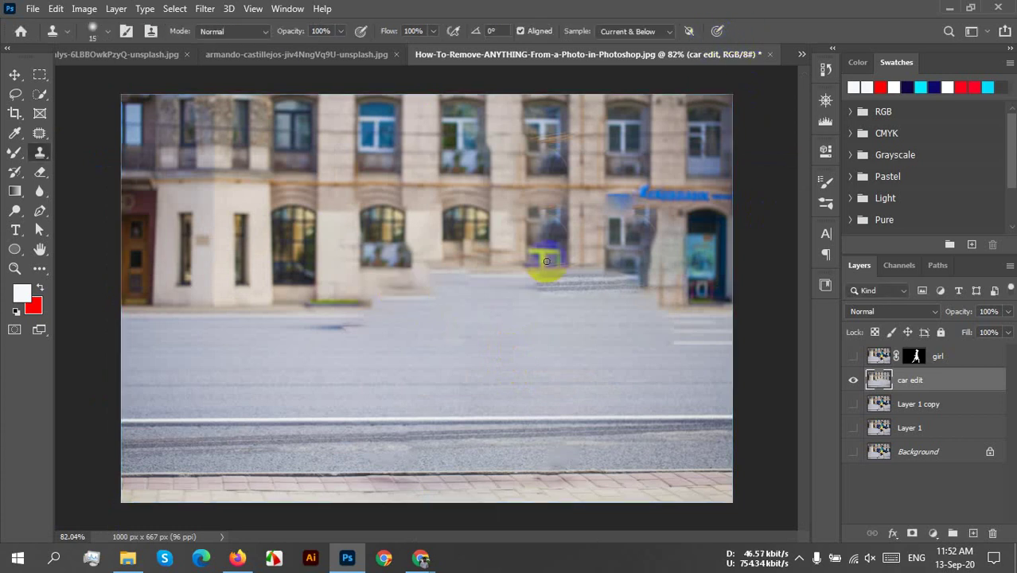
pyautogui.press('super')
pyautogui.press('super')
pyautogui.scroll(1, 545, 260)
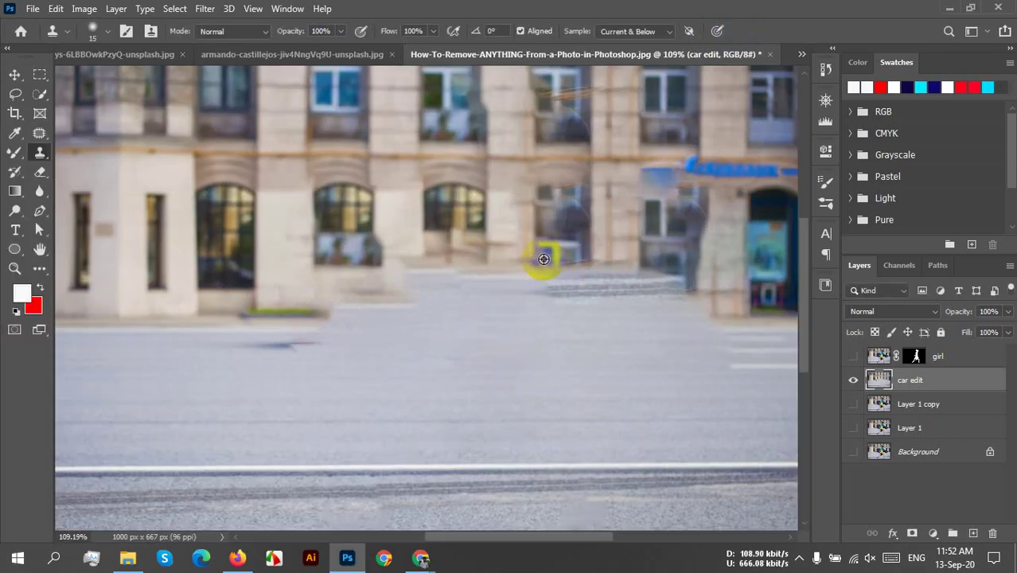
pyautogui.scroll(-1, 544, 259)
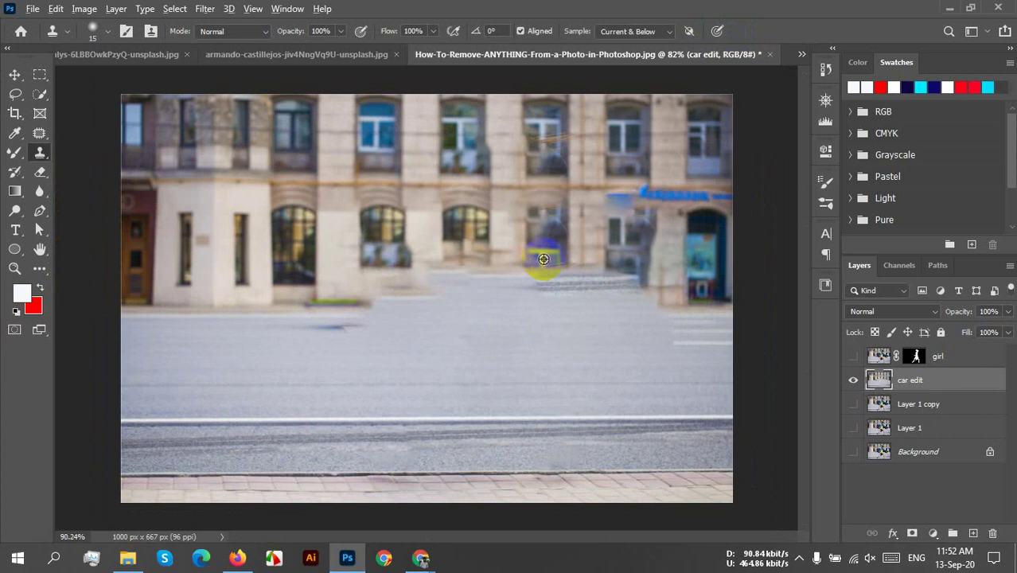
pyautogui.scroll(1, 543, 260)
pyautogui.moveTo(554, 264); pyautogui.dragTo(565, 341)
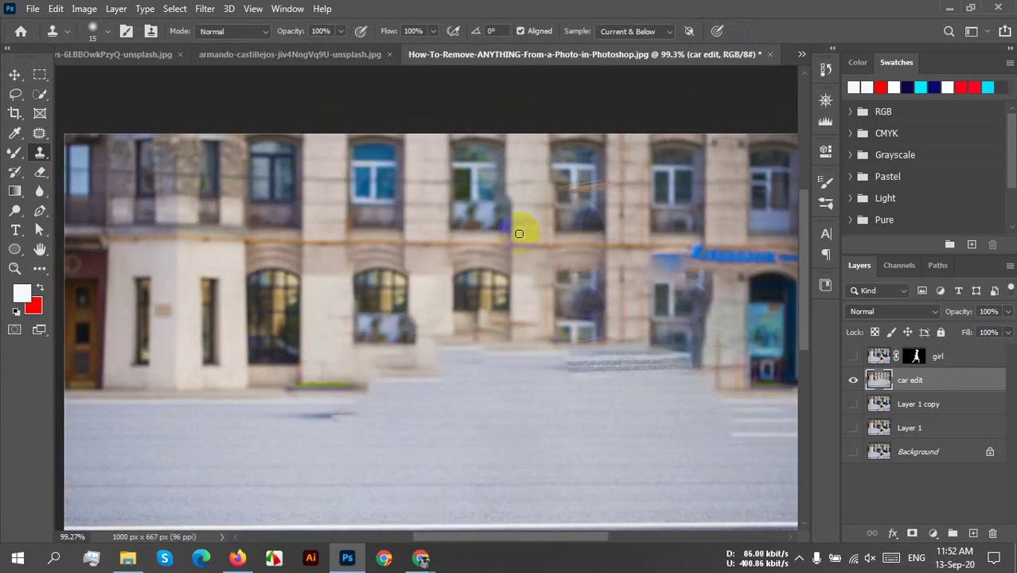
# Find the Clone Source panel by searching for "clone s" and open it as a floating panel
pyautogui.click(953, 33)
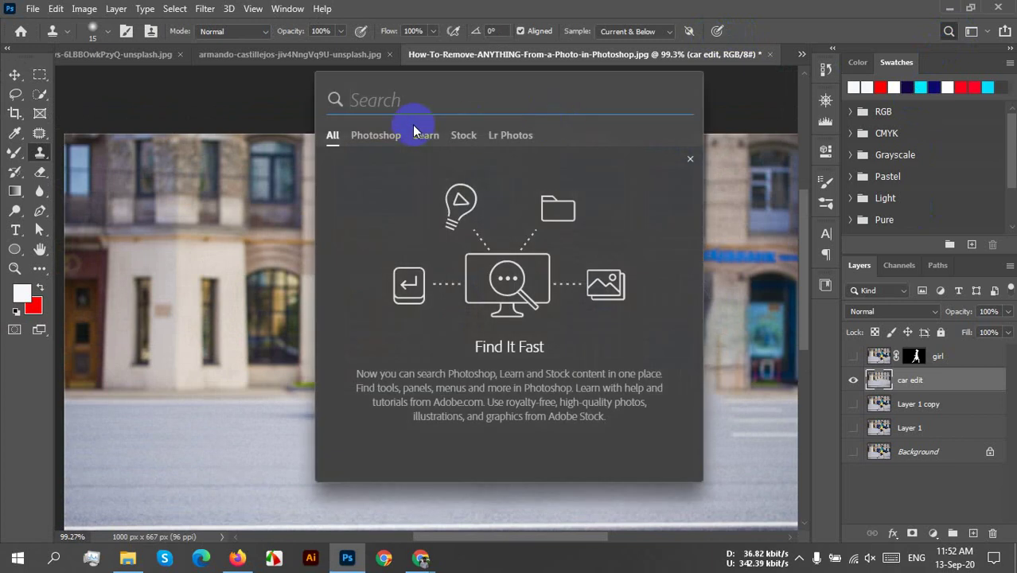
pyautogui.write('CO')
pyautogui.press('BackSpace')
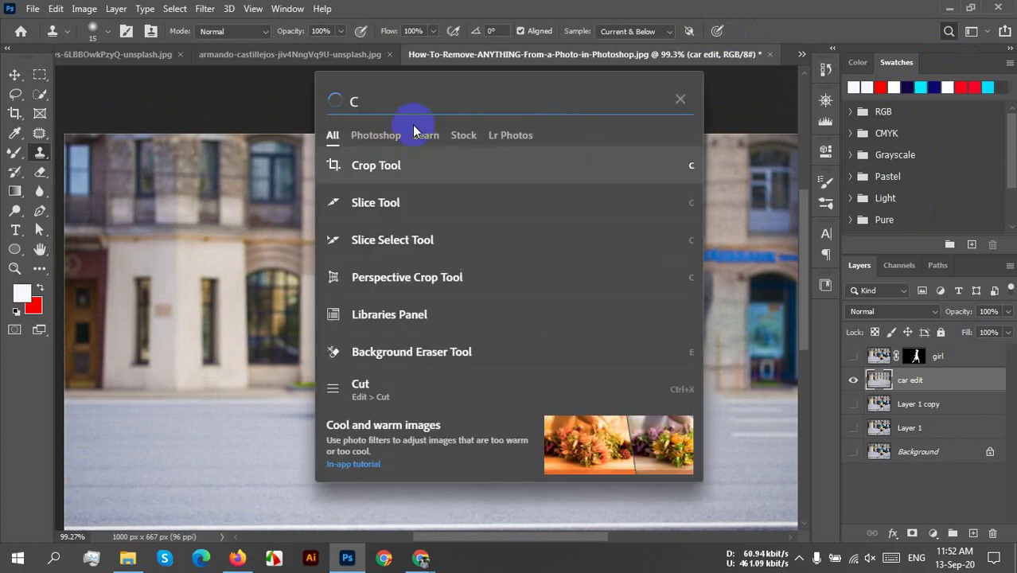
pyautogui.write('lone s')
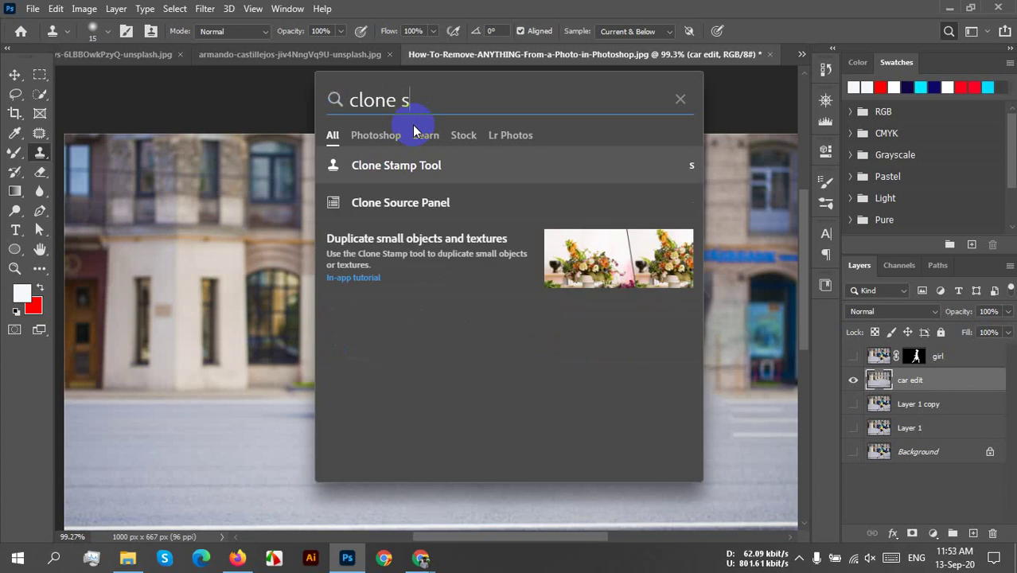
pyautogui.click(419, 211)
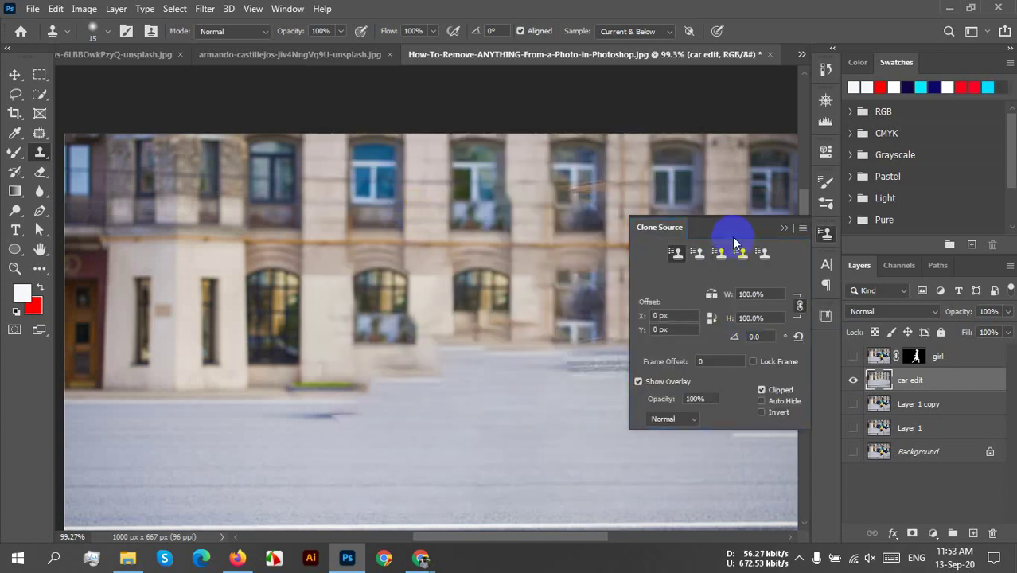
pyautogui.moveTo(731, 228); pyautogui.dragTo(724, 183)
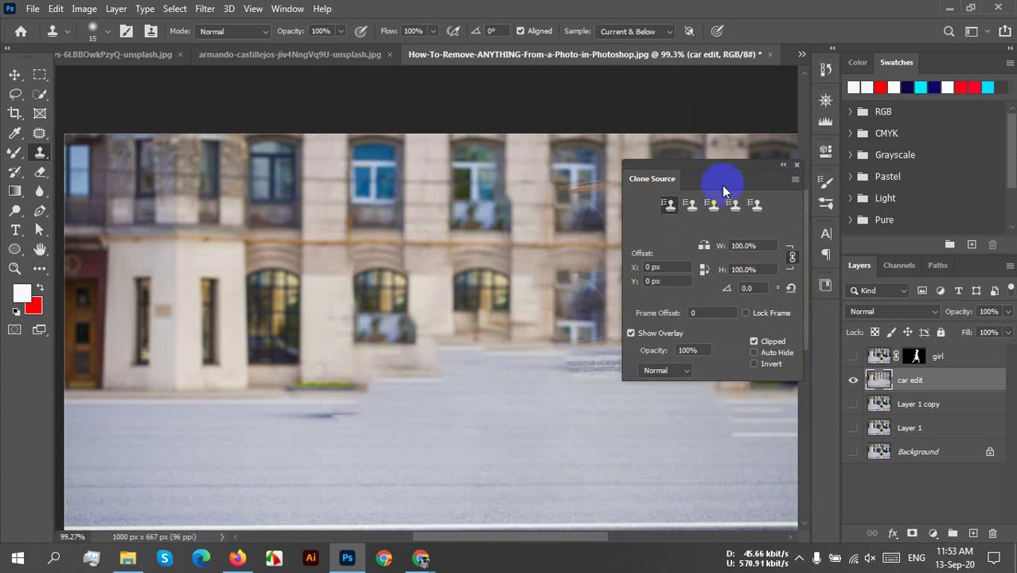
# Bring up the Clone Source panel again from the search and move it up, away from the road
pyautogui.click(948, 31)
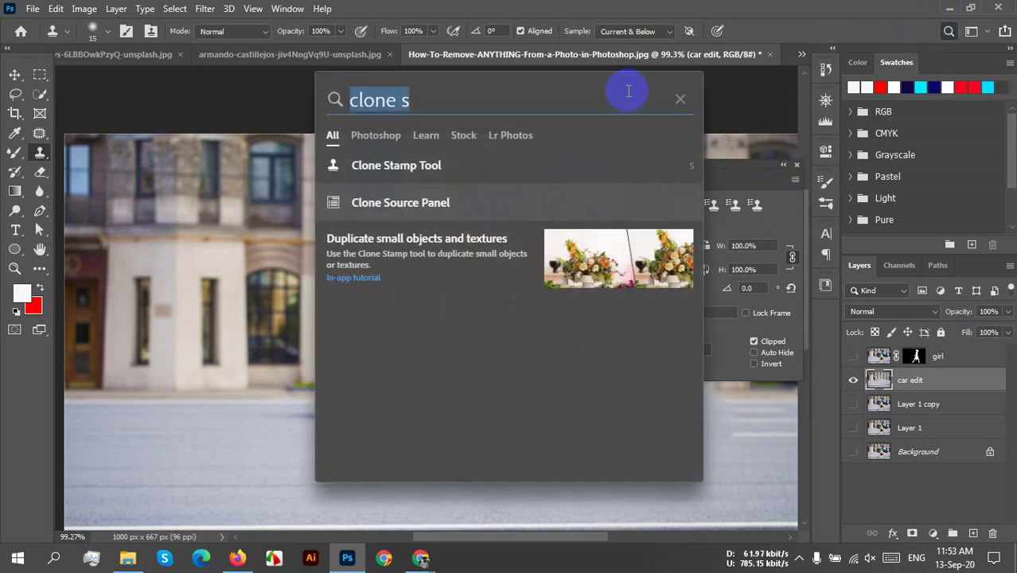
pyautogui.click(410, 206)
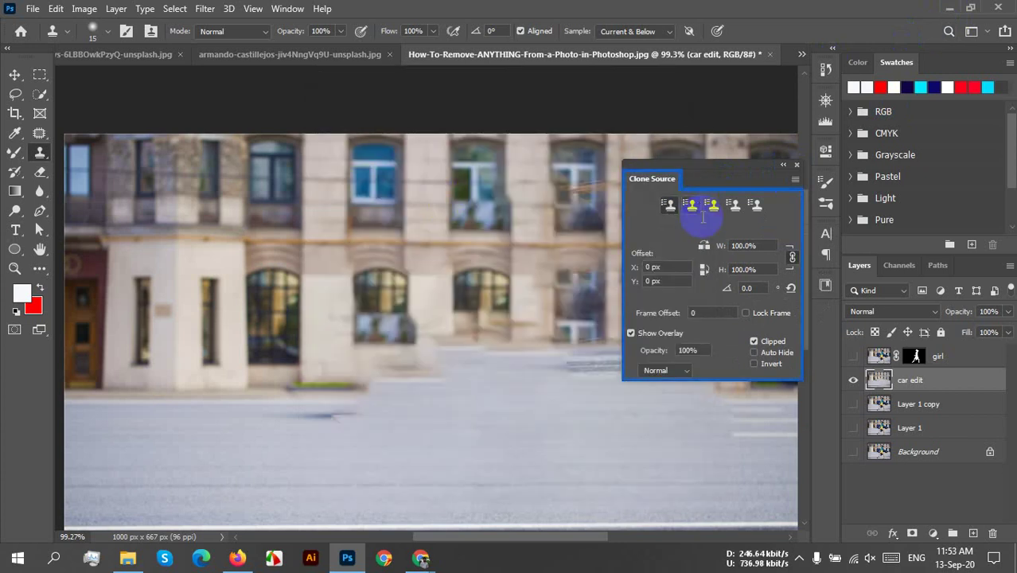
pyautogui.moveTo(708, 170); pyautogui.dragTo(711, 187)
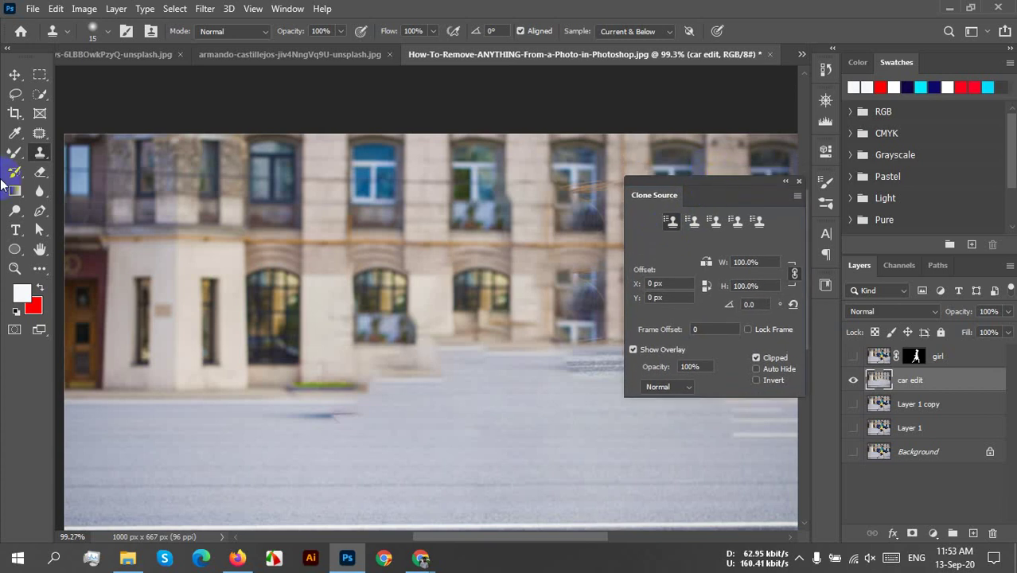
pyautogui.click(56, 8)
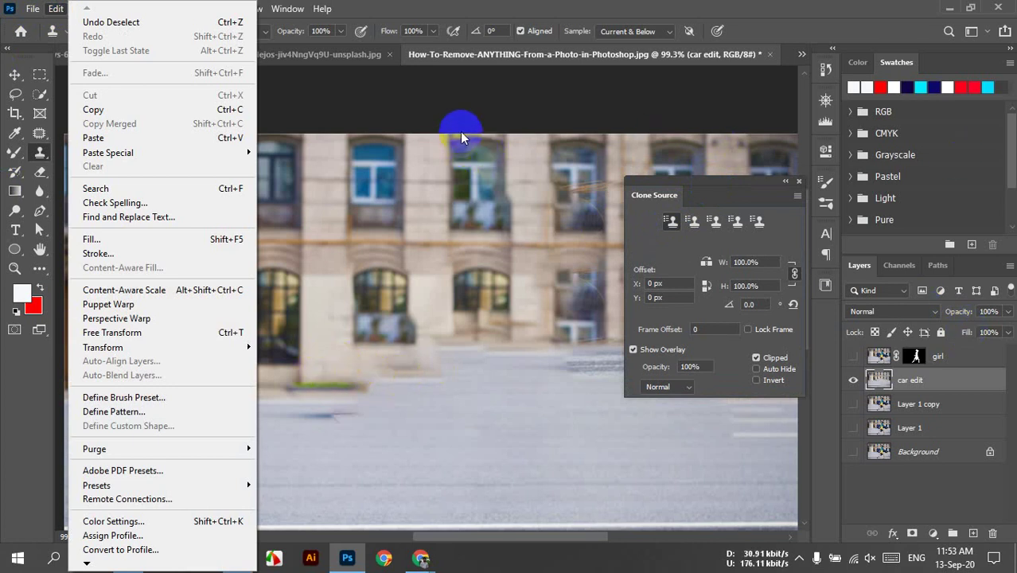
pyautogui.click(322, 91)
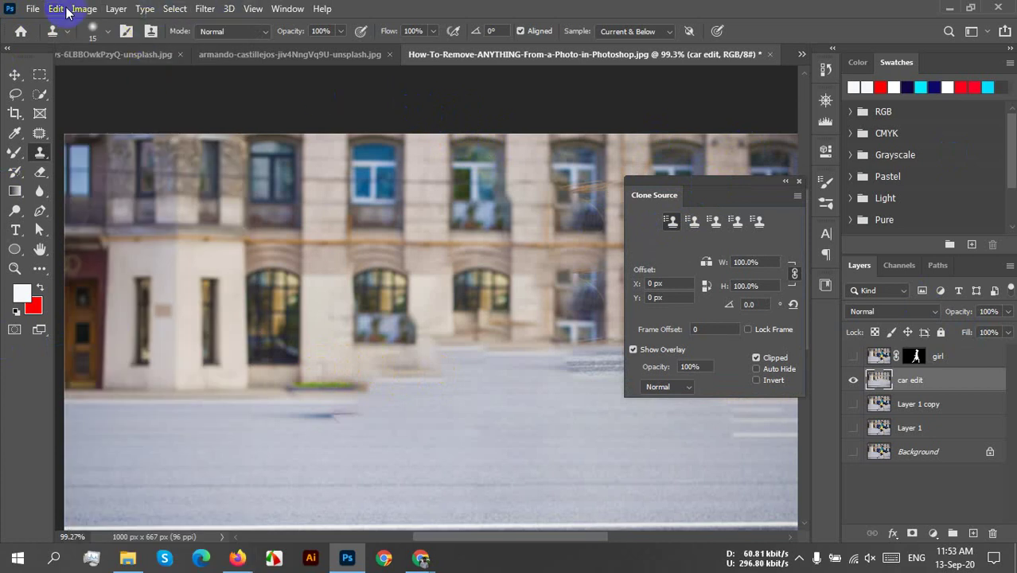
pyautogui.moveTo(742, 186)
pyautogui.mouseDown()
pyautogui.moveTo(722, 125)
pyautogui.moveTo(738, 89)
pyautogui.mouseUp()
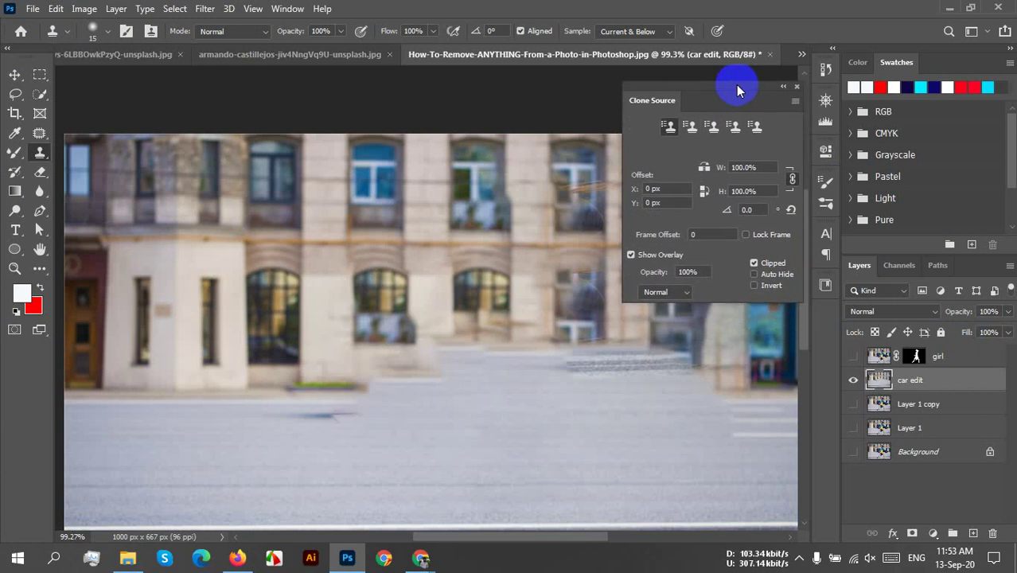
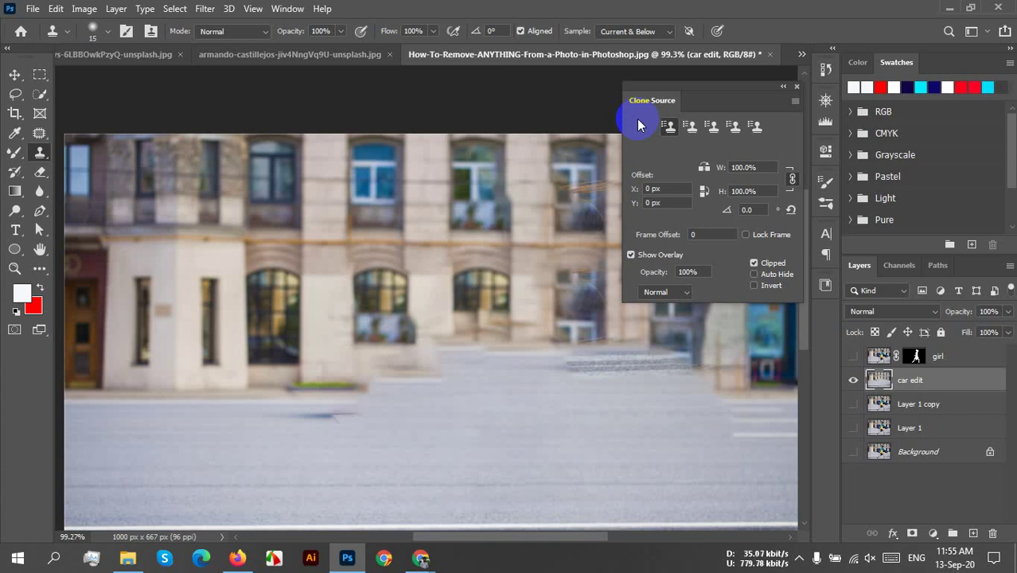
# Keep the Clone Stamp tool selected and close the Clone Source panel
pyautogui.keyDown('alt'); pyautogui.click(179, 299); pyautogui.keyUp('alt')
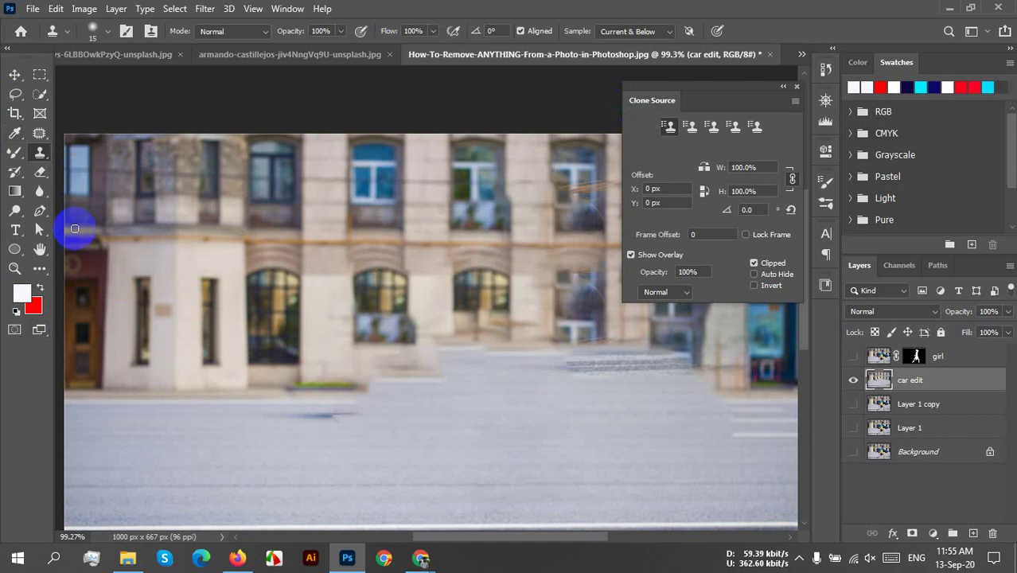
pyautogui.rightClick(39, 153)
pyautogui.click(40, 153)
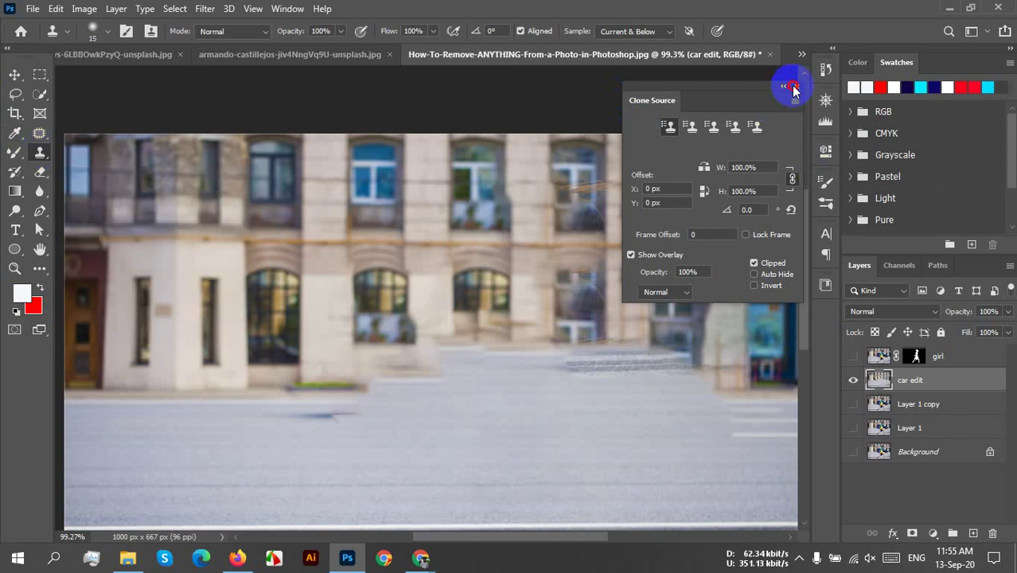
pyautogui.click(793, 90)
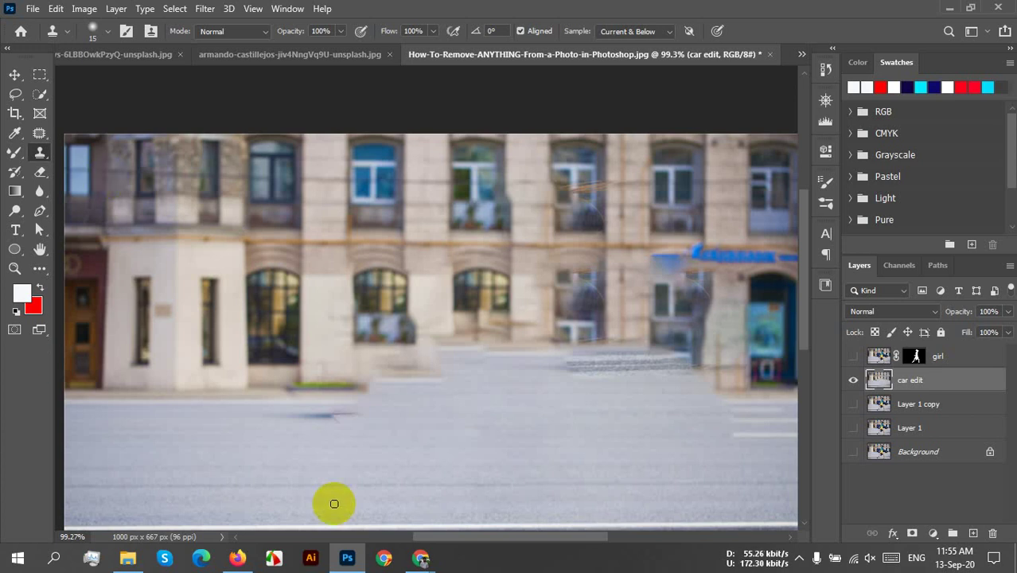
pyautogui.moveTo(802, 563); pyautogui.dragTo(783, 497)
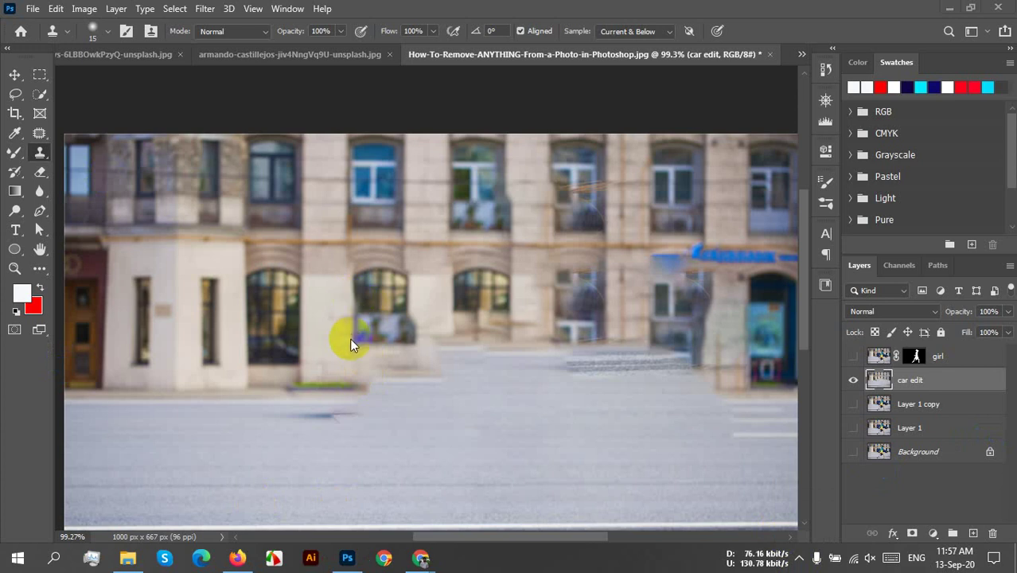
# Open the Clone Source panel with horizontal flip turned on and place it clear of the photo
pyautogui.click(285, 302)
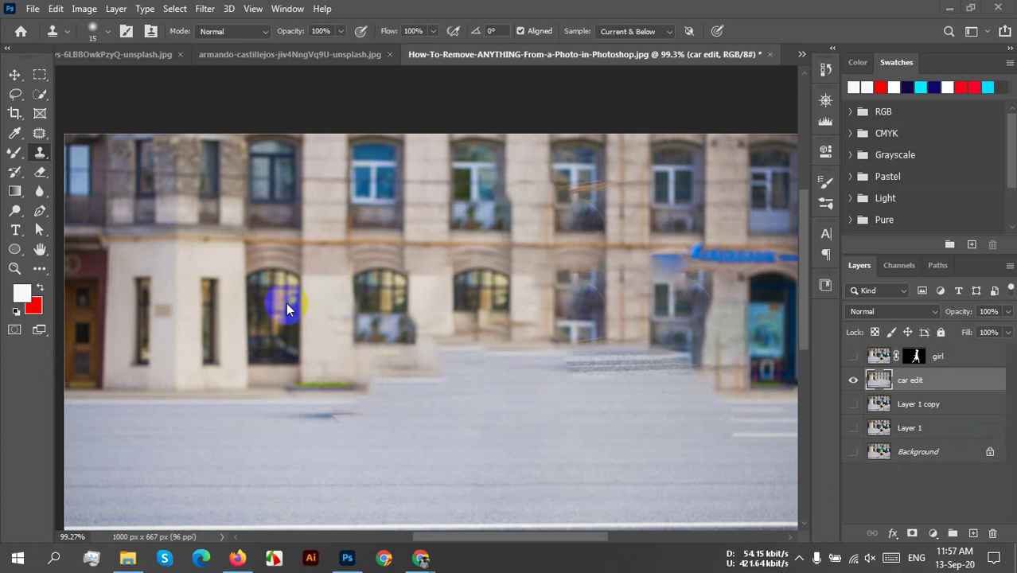
pyautogui.click(257, 271)
pyautogui.click(200, 203)
pyautogui.click(180, 140)
pyautogui.click(301, 11)
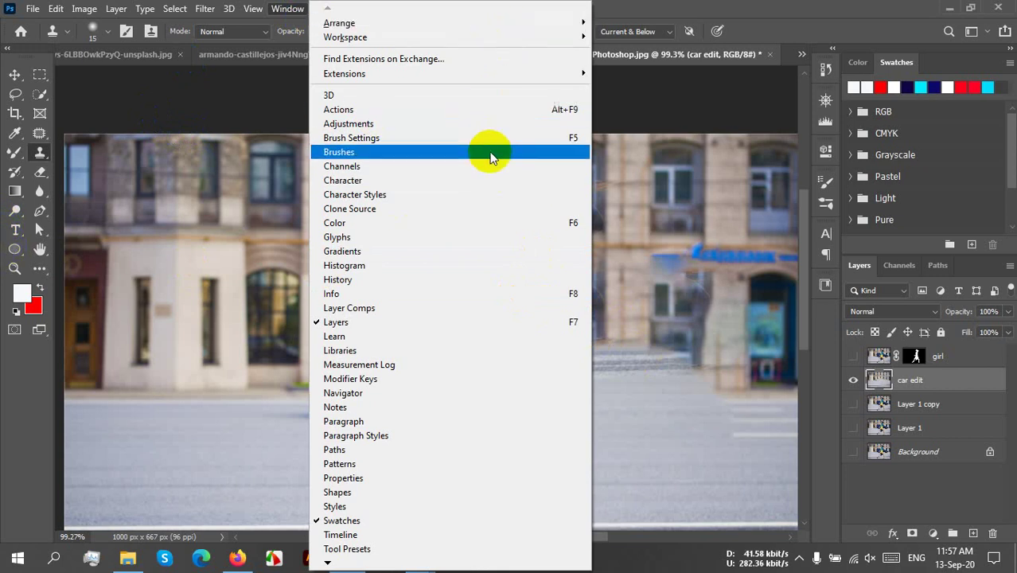
pyautogui.click(360, 209)
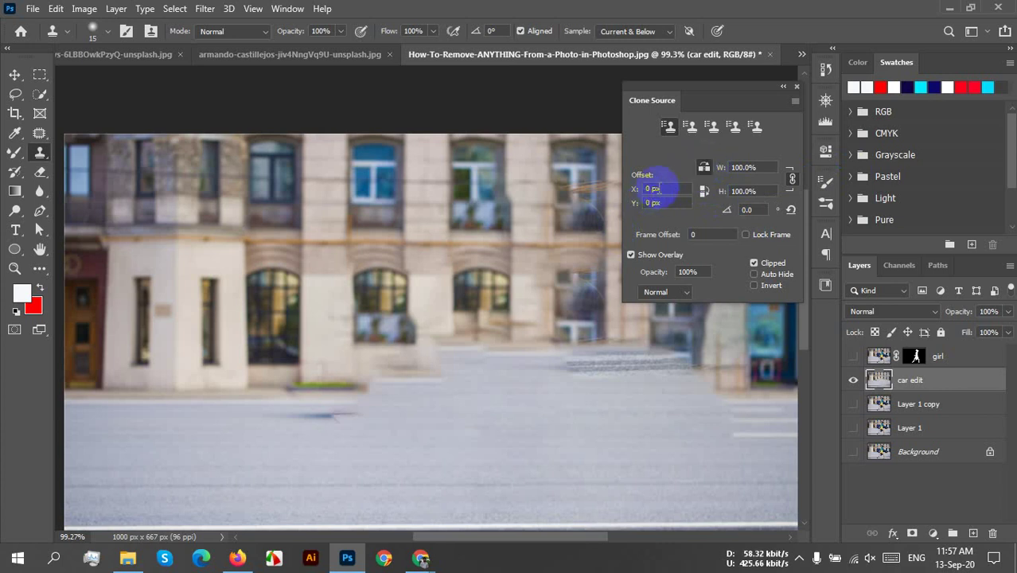
pyautogui.moveTo(745, 92); pyautogui.dragTo(931, 91)
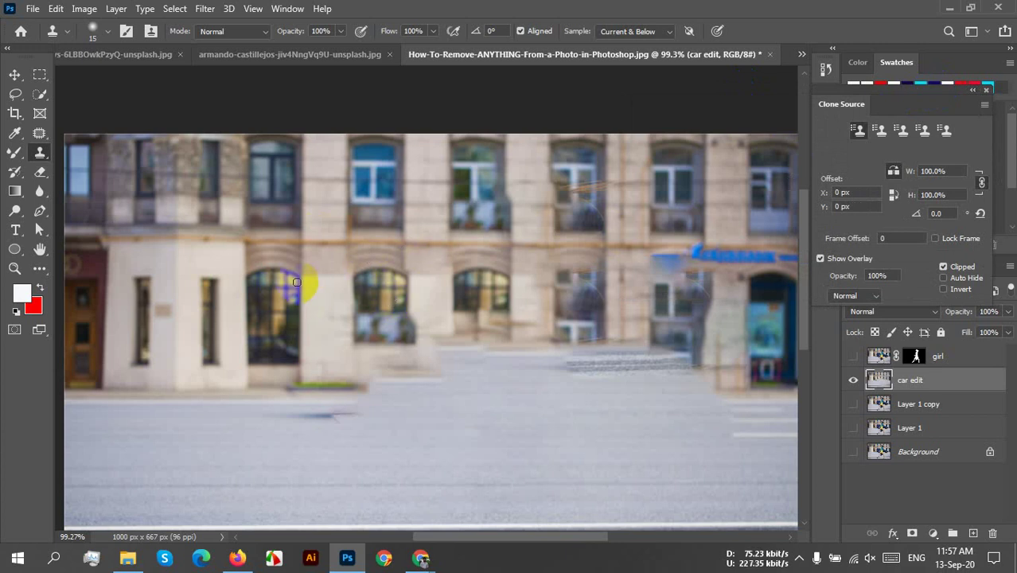
# Sample the upper right edge of the intact arched window and clone it mirrored over the damaged window beside it, redoing the faulty strokes
pyautogui.scroll(3, 309, 295)
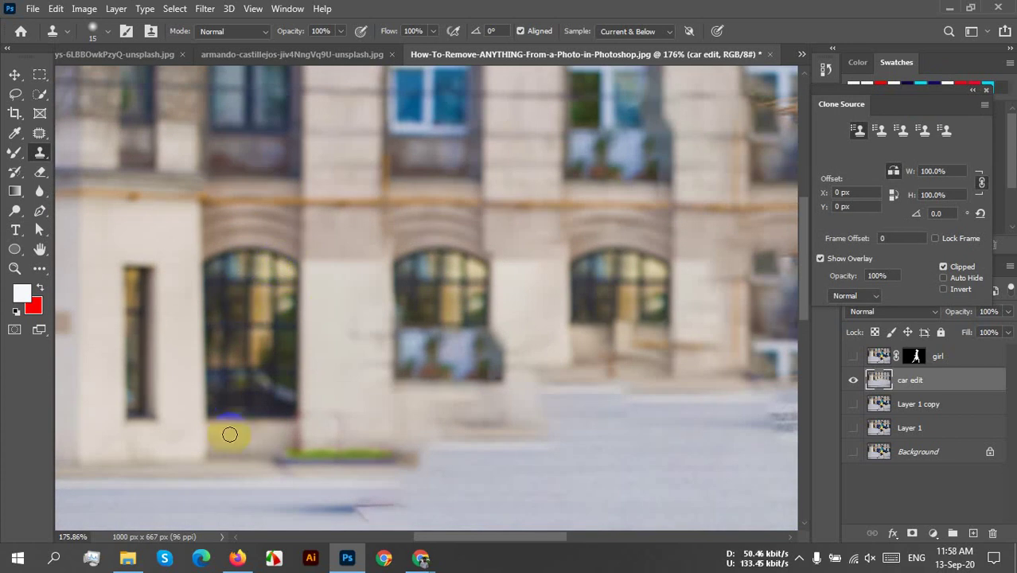
pyautogui.keyDown('alt'); pyautogui.click(295, 265); pyautogui.keyUp('alt')
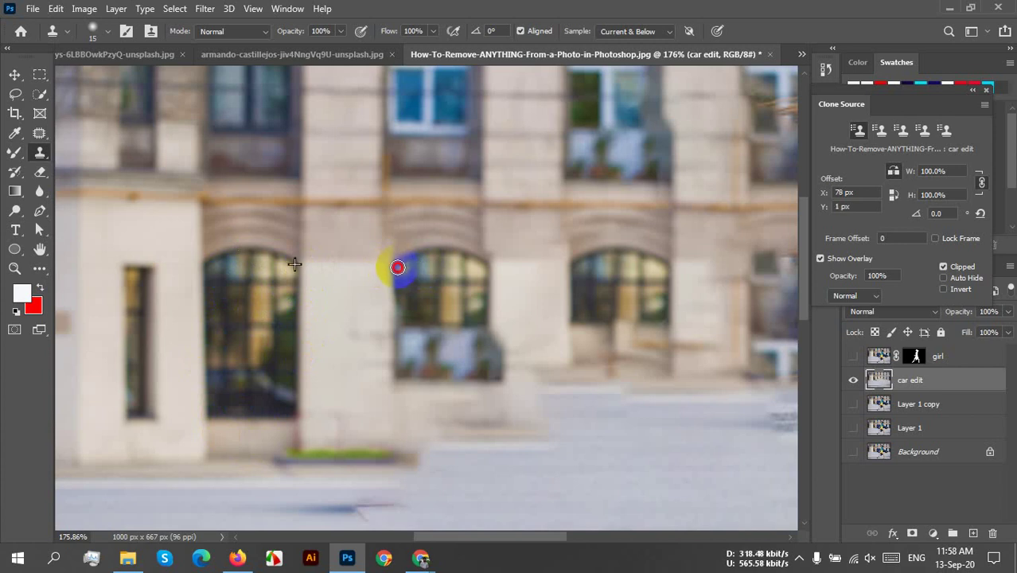
pyautogui.moveTo(397, 267)
pyautogui.mouseDown()
pyautogui.moveTo(407, 354)
pyautogui.moveTo(401, 300)
pyautogui.moveTo(387, 436)
pyautogui.moveTo(396, 379)
pyautogui.moveTo(400, 440)
pyautogui.moveTo(411, 405)
pyautogui.moveTo(410, 436)
pyautogui.moveTo(408, 367)
pyautogui.moveTo(407, 425)
pyautogui.moveTo(423, 351)
pyautogui.moveTo(423, 365)
pyautogui.moveTo(437, 338)
pyautogui.moveTo(437, 386)
pyautogui.moveTo(437, 323)
pyautogui.moveTo(415, 361)
pyautogui.moveTo(428, 329)
pyautogui.moveTo(435, 370)
pyautogui.moveTo(447, 319)
pyautogui.moveTo(449, 372)
pyautogui.moveTo(455, 311)
pyautogui.moveTo(456, 361)
pyautogui.moveTo(469, 340)
pyautogui.moveTo(479, 359)
pyautogui.moveTo(479, 328)
pyautogui.moveTo(480, 379)
pyautogui.moveTo(489, 331)
pyautogui.moveTo(490, 377)
pyautogui.moveTo(494, 350)
pyautogui.moveTo(498, 369)
pyautogui.moveTo(483, 374)
pyautogui.moveTo(474, 405)
pyautogui.moveTo(471, 382)
pyautogui.moveTo(468, 409)
pyautogui.moveTo(467, 384)
pyautogui.moveTo(461, 414)
pyautogui.moveTo(456, 371)
pyautogui.moveTo(448, 420)
pyautogui.moveTo(429, 405)
pyautogui.moveTo(416, 443)
pyautogui.moveTo(412, 425)
pyautogui.moveTo(429, 412)
pyautogui.moveTo(436, 430)
pyautogui.moveTo(478, 437)
pyautogui.moveTo(478, 422)
pyautogui.moveTo(477, 445)
pyautogui.moveTo(418, 458)
pyautogui.moveTo(490, 452)
pyautogui.moveTo(484, 396)
pyautogui.moveTo(487, 419)
pyautogui.moveTo(495, 375)
pyautogui.moveTo(529, 343)
pyautogui.moveTo(532, 368)
pyautogui.mouseUp()
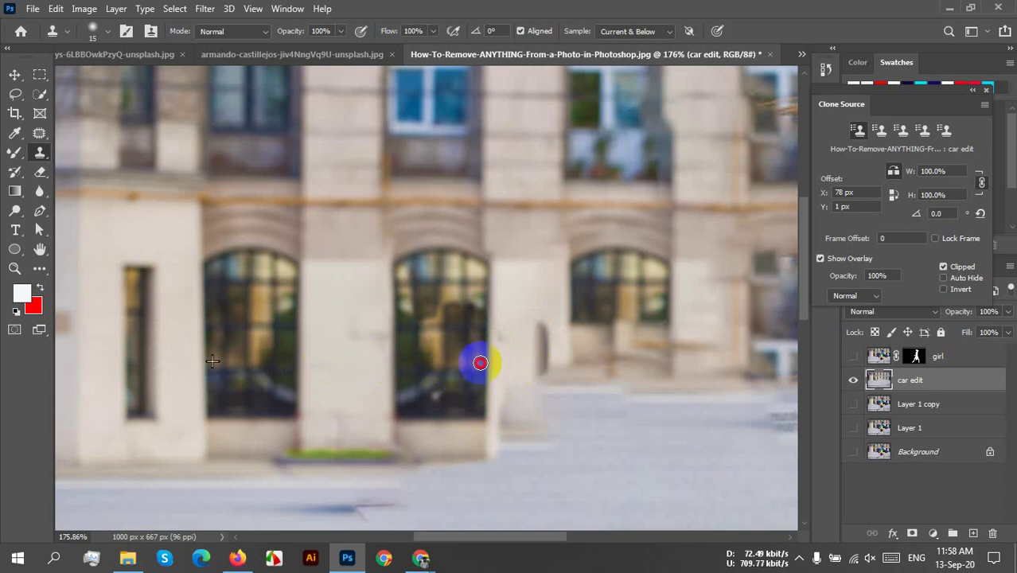
pyautogui.moveTo(530, 359)
pyautogui.mouseDown()
pyautogui.moveTo(449, 362)
pyautogui.moveTo(525, 363)
pyautogui.moveTo(511, 363)
pyautogui.moveTo(503, 395)
pyautogui.moveTo(504, 461)
pyautogui.moveTo(489, 439)
pyautogui.moveTo(504, 402)
pyautogui.moveTo(517, 397)
pyautogui.moveTo(516, 428)
pyautogui.moveTo(515, 383)
pyautogui.moveTo(527, 377)
pyautogui.moveTo(523, 433)
pyautogui.moveTo(479, 448)
pyautogui.moveTo(518, 474)
pyautogui.moveTo(555, 474)
pyautogui.mouseUp()
pyautogui.hotkey('ctrl', 'z')
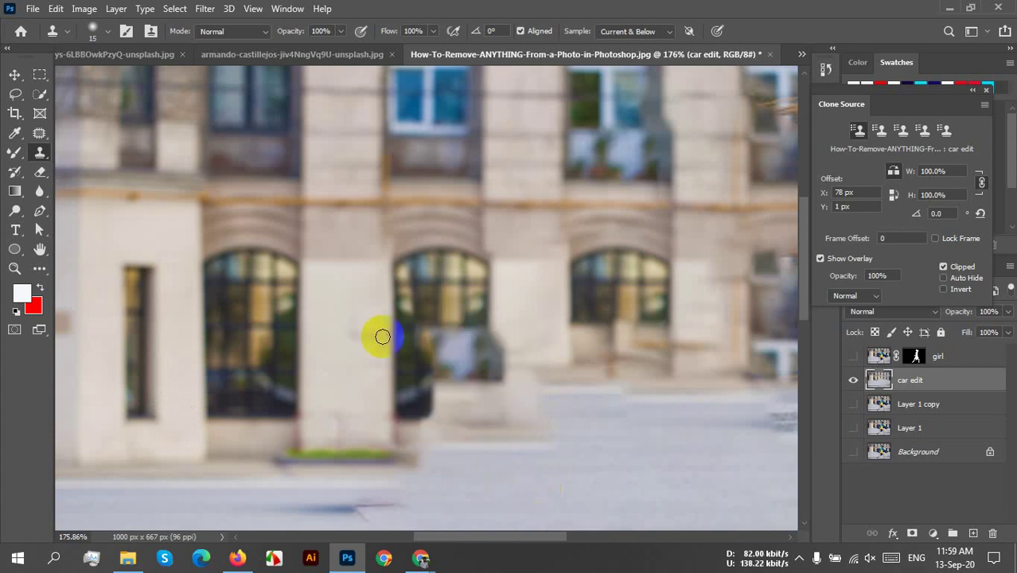
pyautogui.moveTo(379, 335)
pyautogui.mouseDown()
pyautogui.moveTo(395, 316)
pyautogui.moveTo(419, 312)
pyautogui.moveTo(426, 393)
pyautogui.moveTo(451, 321)
pyautogui.moveTo(454, 356)
pyautogui.moveTo(461, 331)
pyautogui.moveTo(462, 363)
pyautogui.moveTo(470, 355)
pyautogui.moveTo(476, 308)
pyautogui.moveTo(473, 437)
pyautogui.moveTo(409, 442)
pyautogui.moveTo(451, 431)
pyautogui.moveTo(434, 382)
pyautogui.moveTo(423, 406)
pyautogui.moveTo(423, 420)
pyautogui.moveTo(452, 359)
pyautogui.moveTo(460, 392)
pyautogui.moveTo(460, 383)
pyautogui.moveTo(448, 410)
pyautogui.moveTo(462, 379)
pyautogui.moveTo(468, 428)
pyautogui.moveTo(490, 272)
pyautogui.moveTo(494, 395)
pyautogui.moveTo(492, 325)
pyautogui.moveTo(502, 382)
pyautogui.moveTo(513, 340)
pyautogui.moveTo(519, 417)
pyautogui.moveTo(498, 418)
pyautogui.moveTo(489, 398)
pyautogui.moveTo(488, 415)
pyautogui.moveTo(530, 348)
pyautogui.moveTo(531, 307)
pyautogui.moveTo(529, 417)
pyautogui.moveTo(529, 400)
pyautogui.moveTo(529, 415)
pyautogui.moveTo(483, 429)
pyautogui.moveTo(541, 425)
pyautogui.moveTo(501, 437)
pyautogui.moveTo(535, 436)
pyautogui.moveTo(509, 421)
pyautogui.mouseUp()
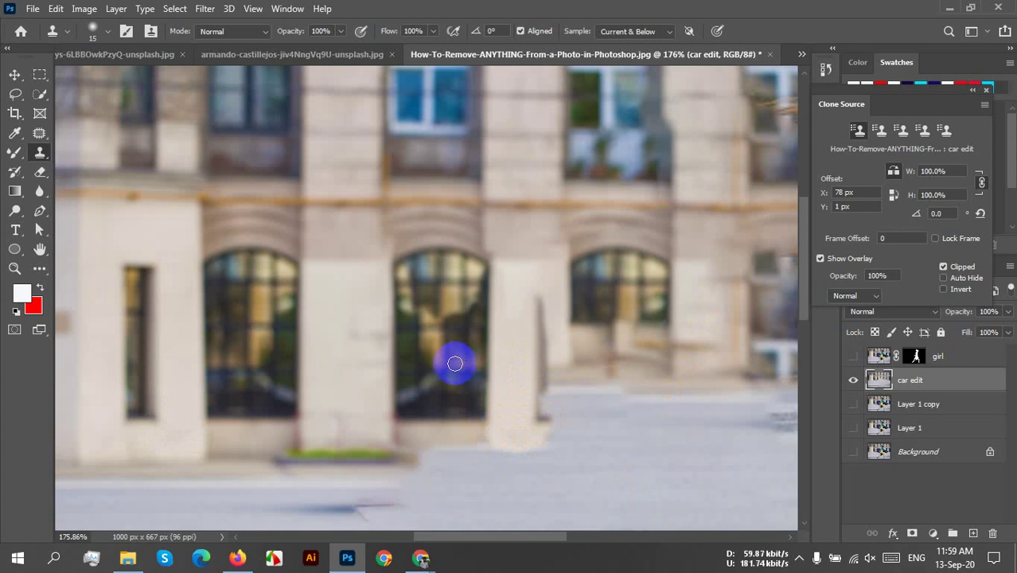
# Switch to the Rectangular Marquee tool with the rebuilt windows and the road in view
pyautogui.moveTo(517, 351); pyautogui.dragTo(409, 324)
pyautogui.moveTo(341, 308); pyautogui.dragTo(380, 309)
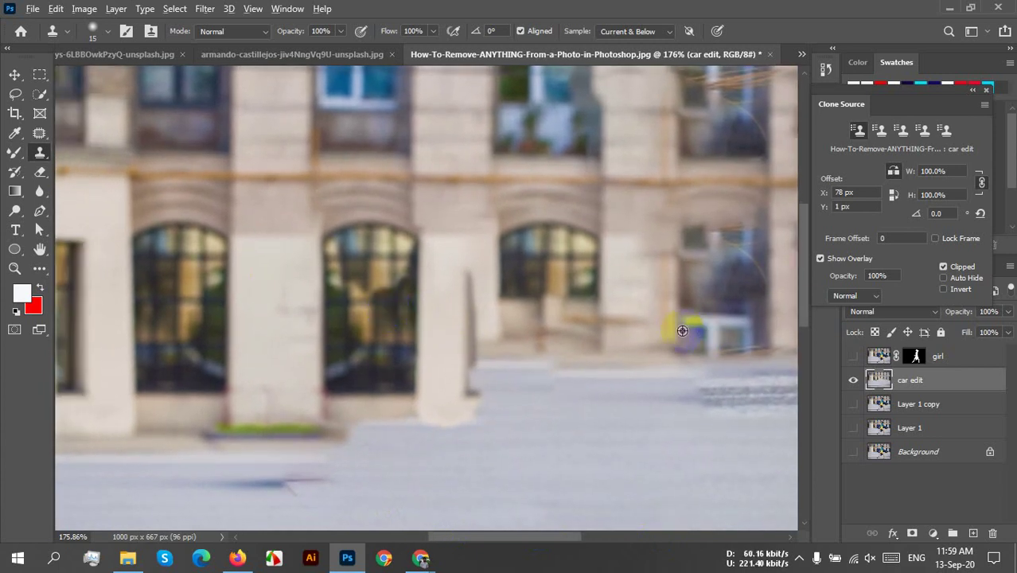
pyautogui.scroll(-3, 672, 325)
pyautogui.moveTo(672, 325); pyautogui.dragTo(575, 353)
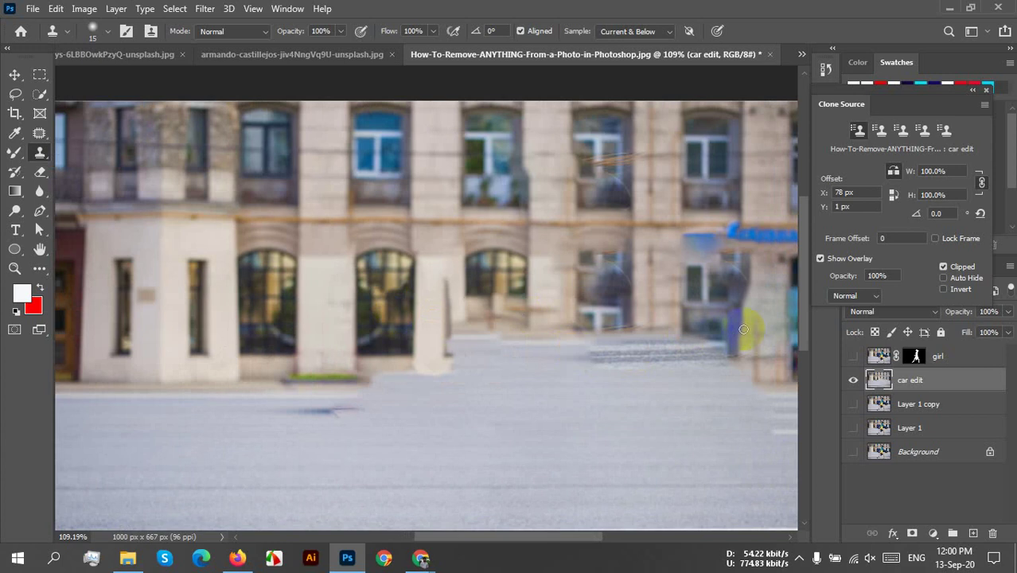
pyautogui.moveTo(374, 407); pyautogui.dragTo(362, 401)
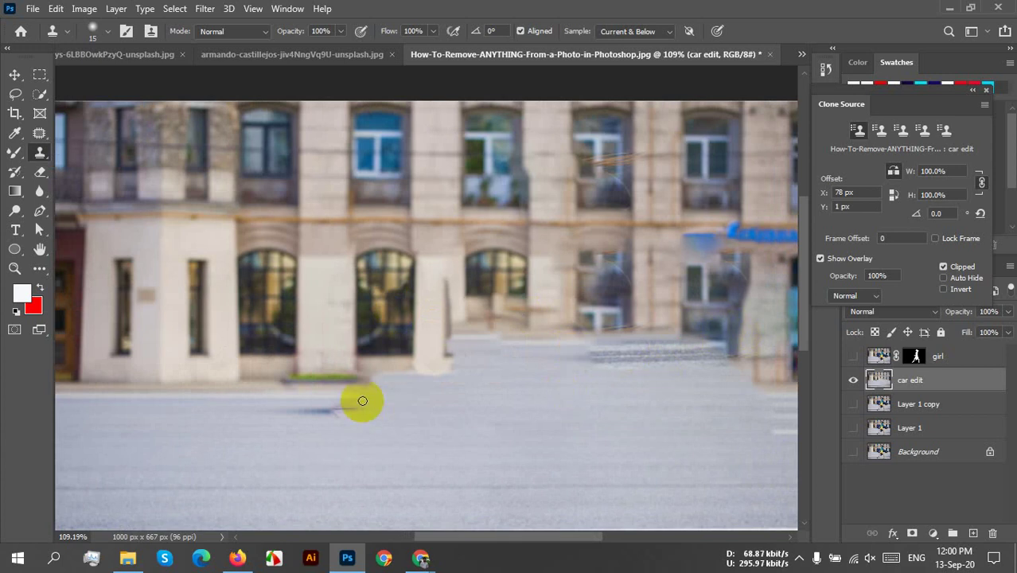
pyautogui.click(40, 74)
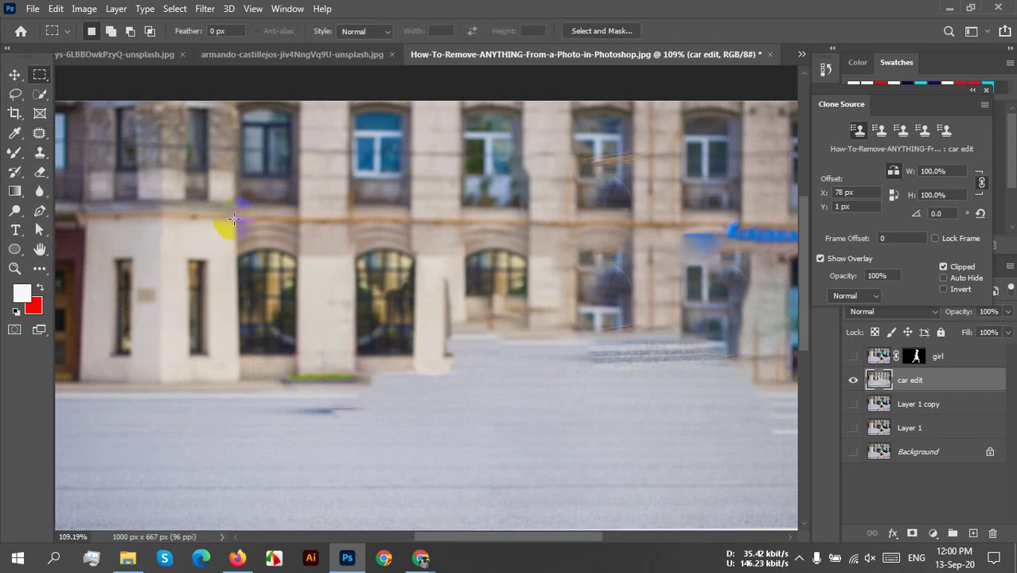
# Try duplicating the two arched ground-floor windows 281 px to the right with a rectangular selection, then deselect
pyautogui.moveTo(234, 219); pyautogui.dragTo(413, 381)
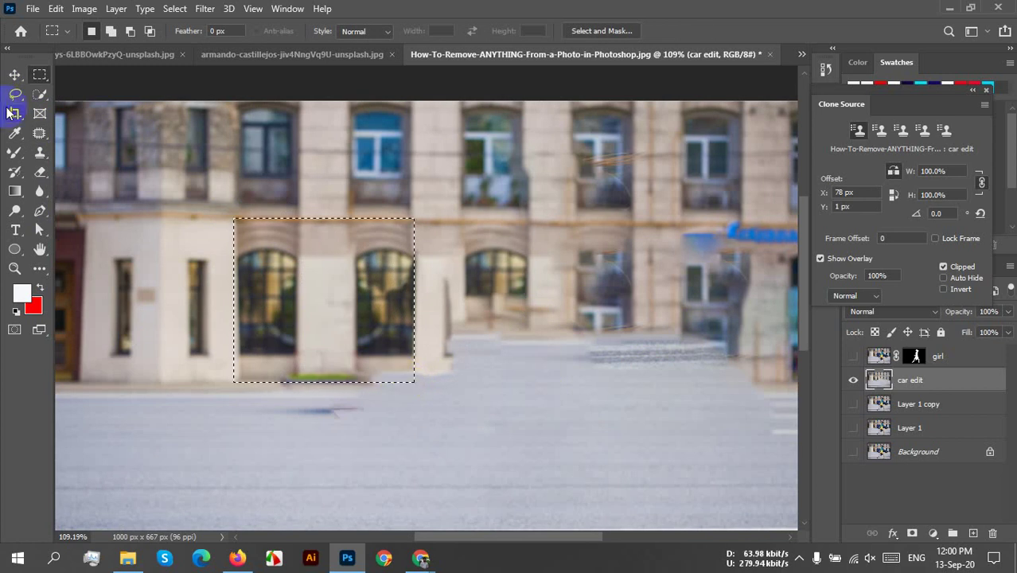
pyautogui.click(14, 75)
pyautogui.moveTo(358, 318); pyautogui.dragTo(576, 333)
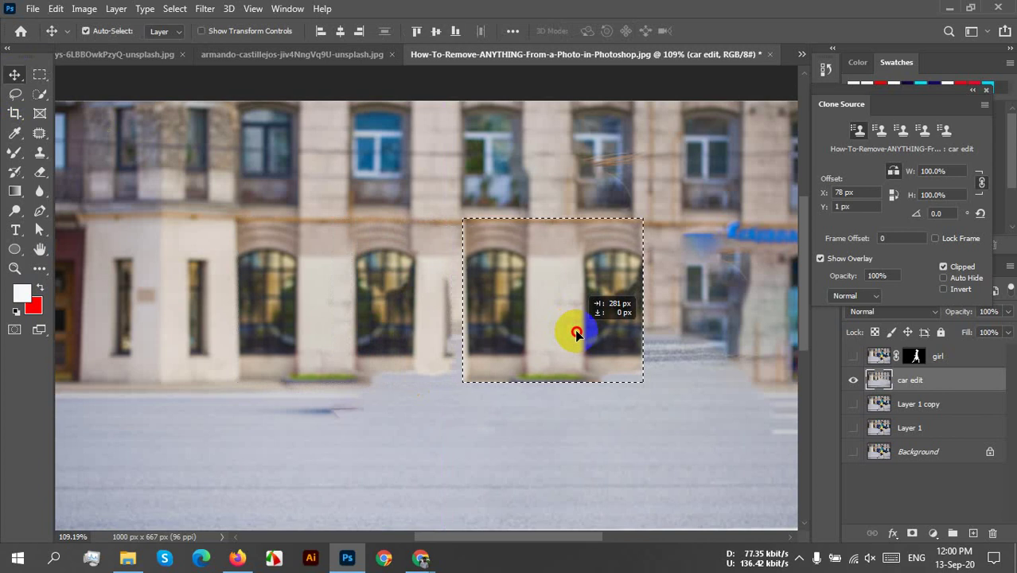
pyautogui.moveTo(576, 333); pyautogui.dragTo(576, 334)
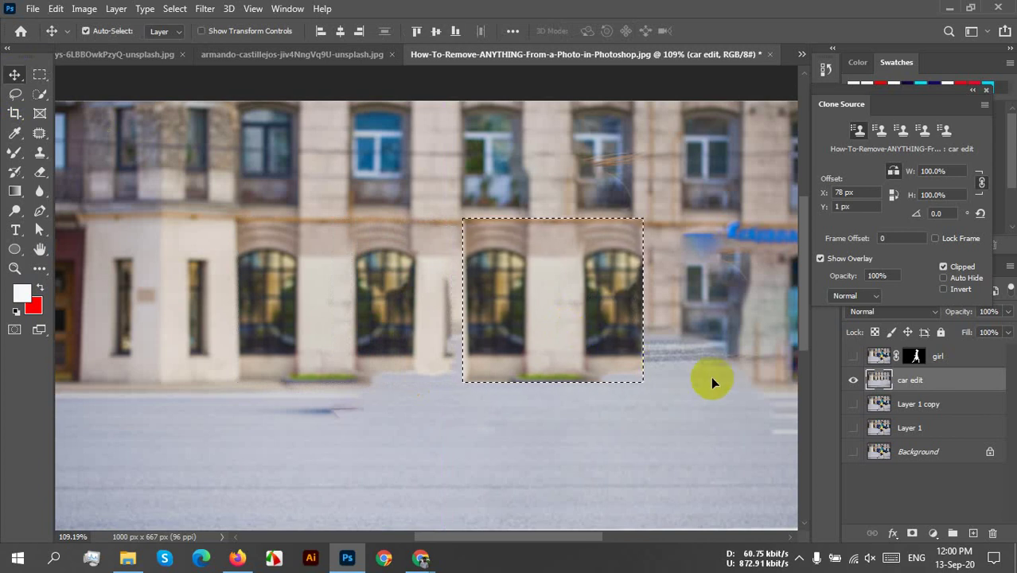
pyautogui.hotkey('ctrl', 'd')
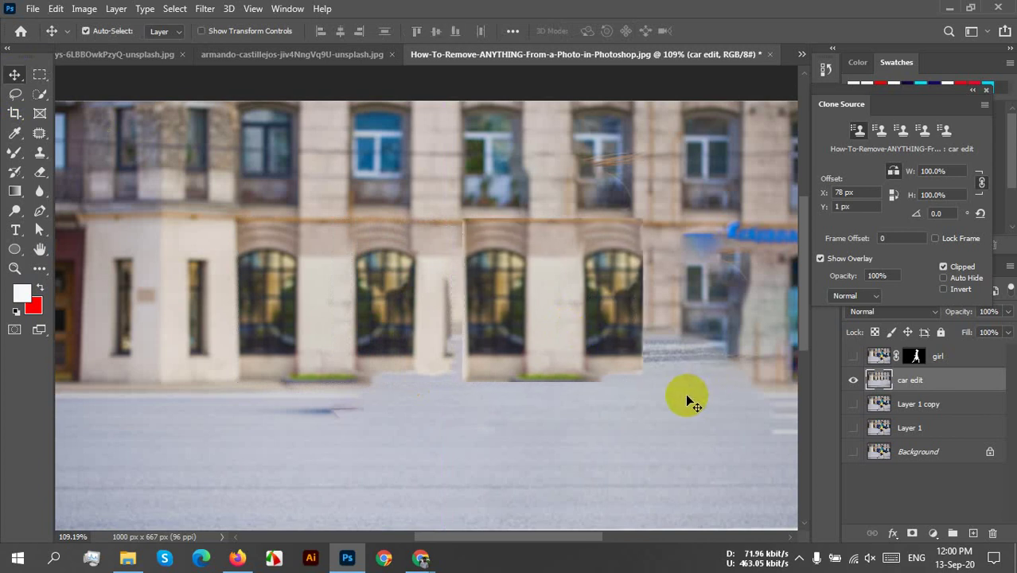
# Undo the duplicated pair of arched windows and clear the selection
pyautogui.moveTo(681, 393); pyautogui.dragTo(527, 370)
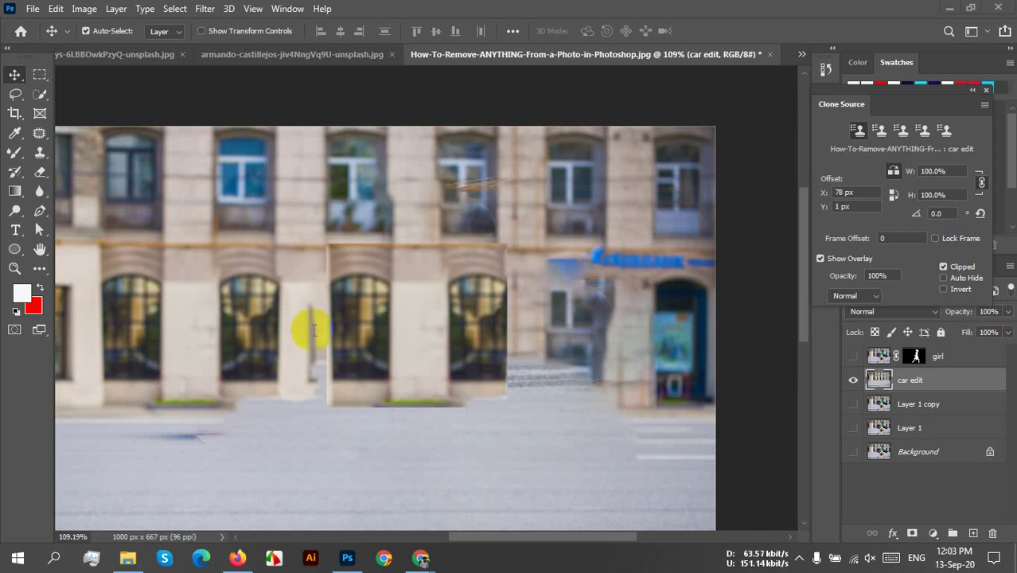
pyautogui.scroll(3, 300, 323)
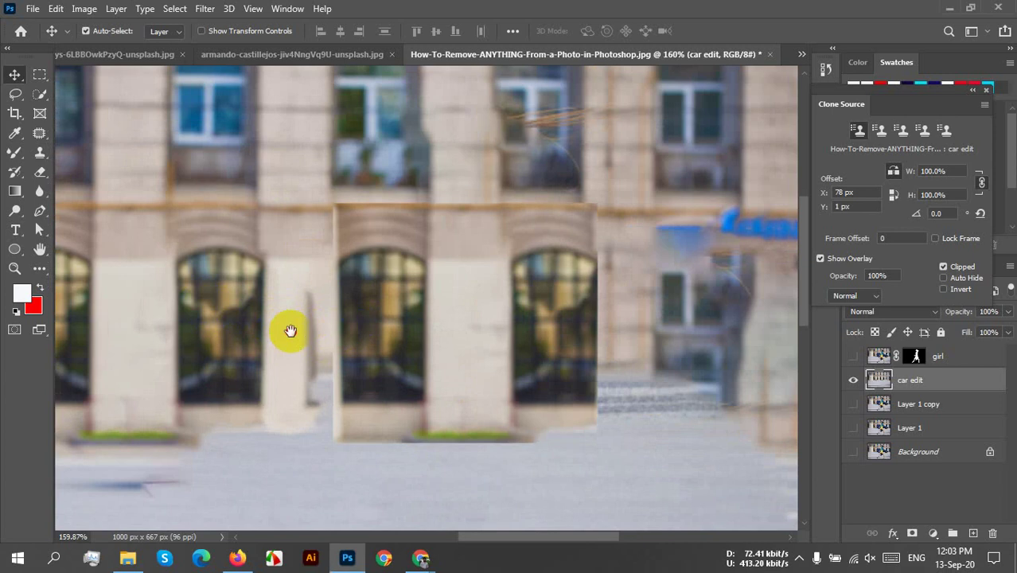
pyautogui.moveTo(298, 332); pyautogui.dragTo(376, 341)
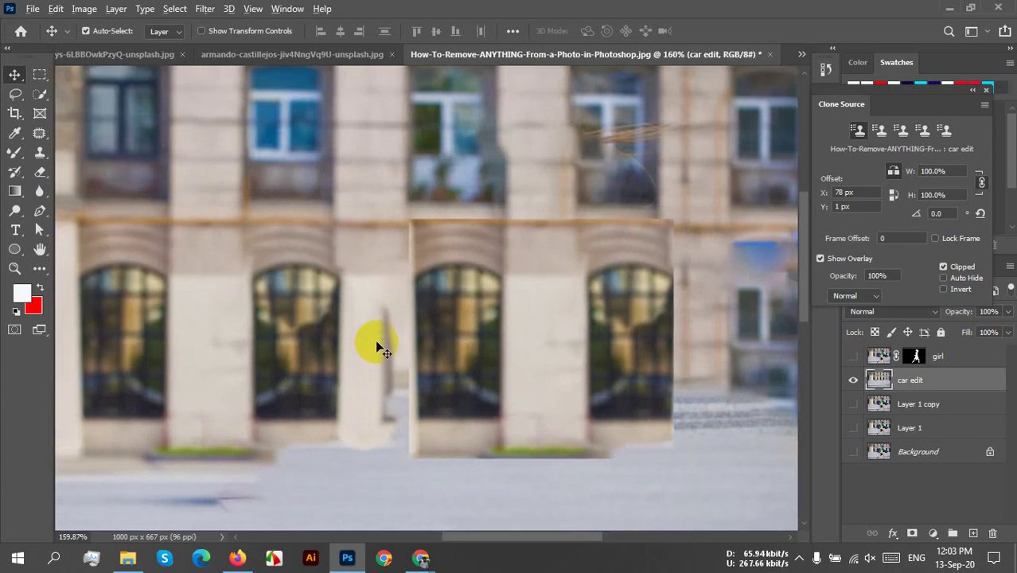
pyautogui.scroll(-4, 379, 346)
pyautogui.moveTo(504, 359); pyautogui.dragTo(416, 364)
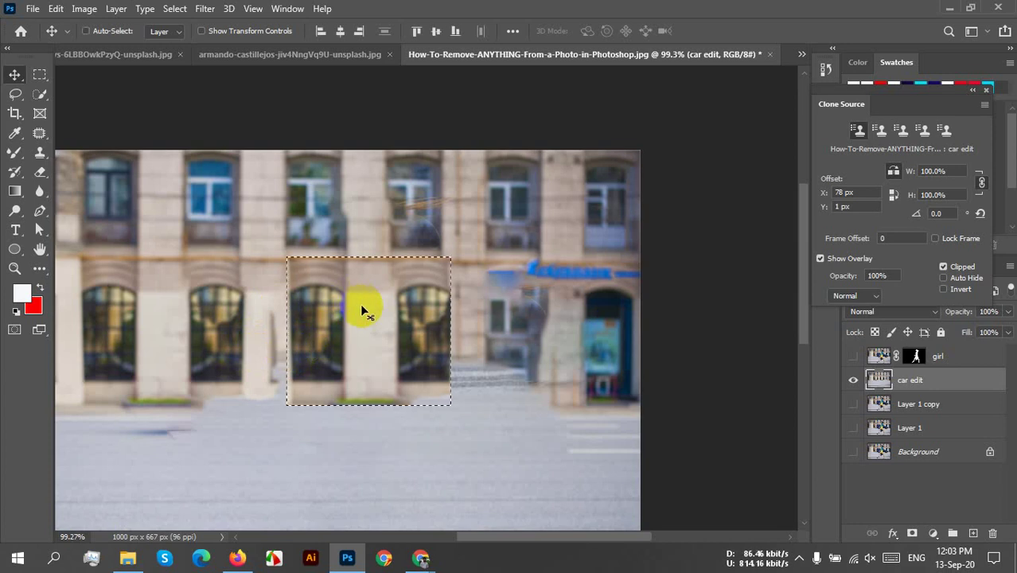
pyautogui.hotkey('ctrl', 'z')
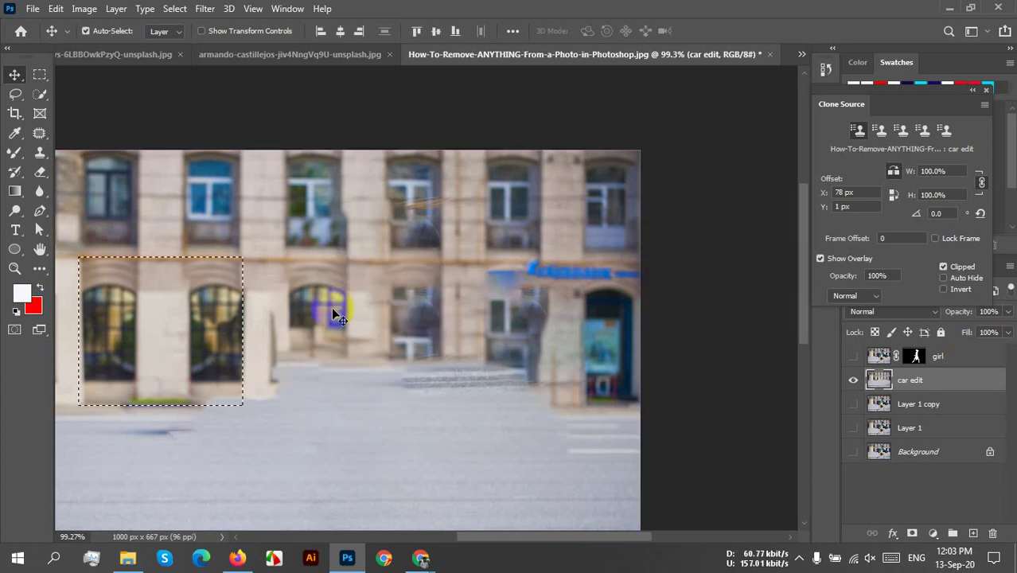
pyautogui.hotkey('ctrl', 'd')
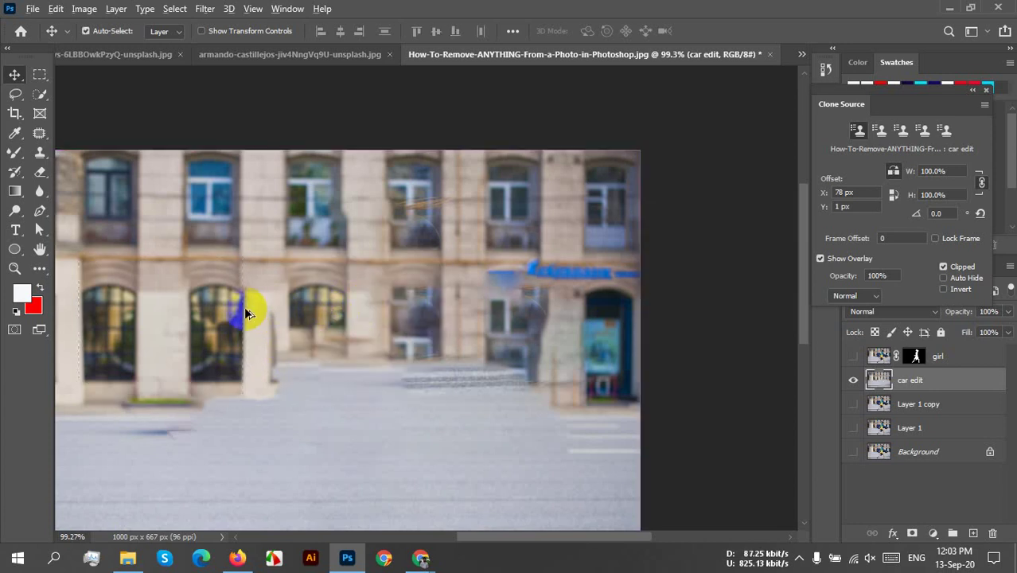
# Clean the right edge of the second full-height arched window on the car edit layer with the Clone Stamp
pyautogui.scroll(2, 244, 307)
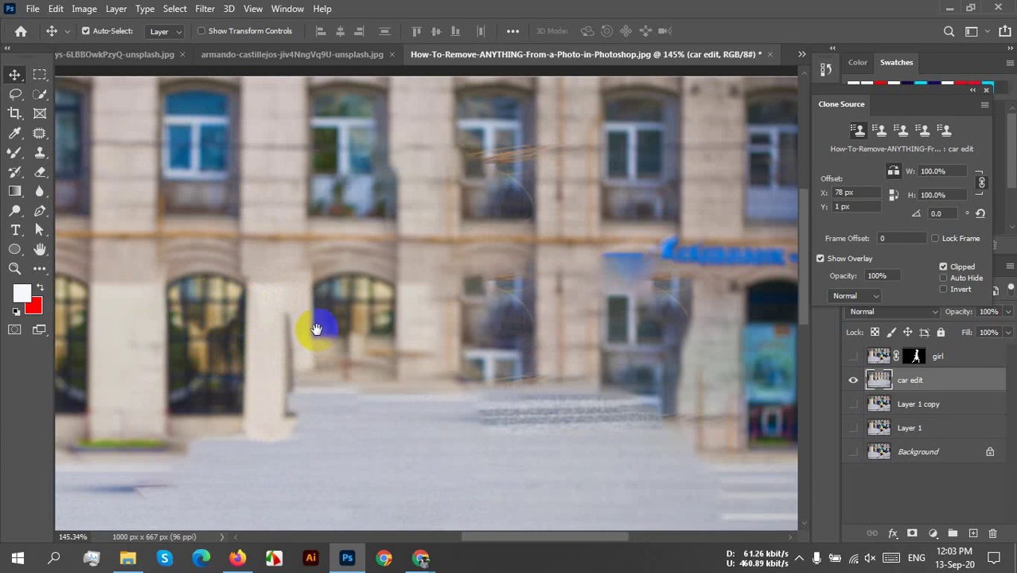
pyautogui.moveTo(315, 329); pyautogui.dragTo(381, 302)
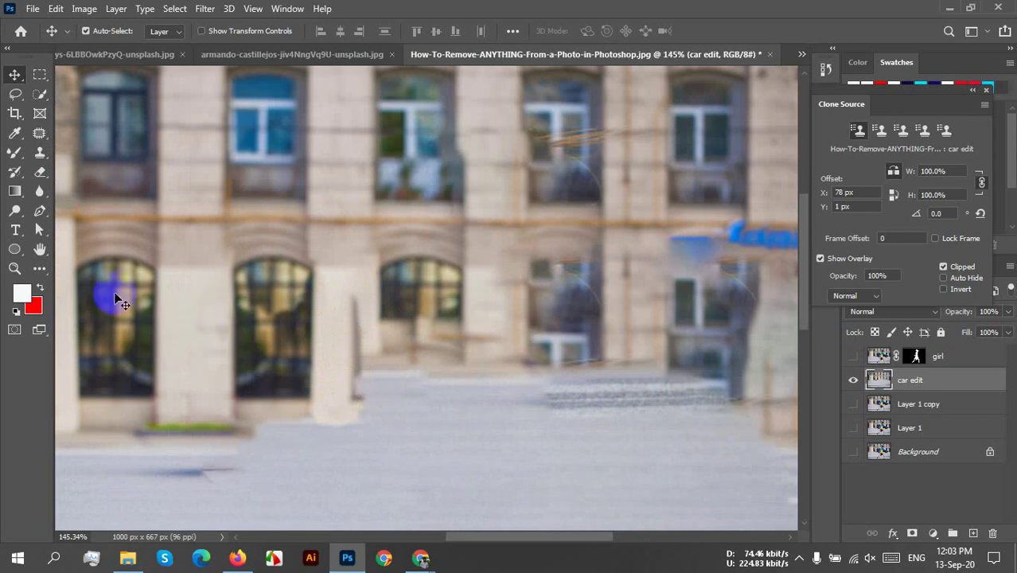
pyautogui.click(43, 158)
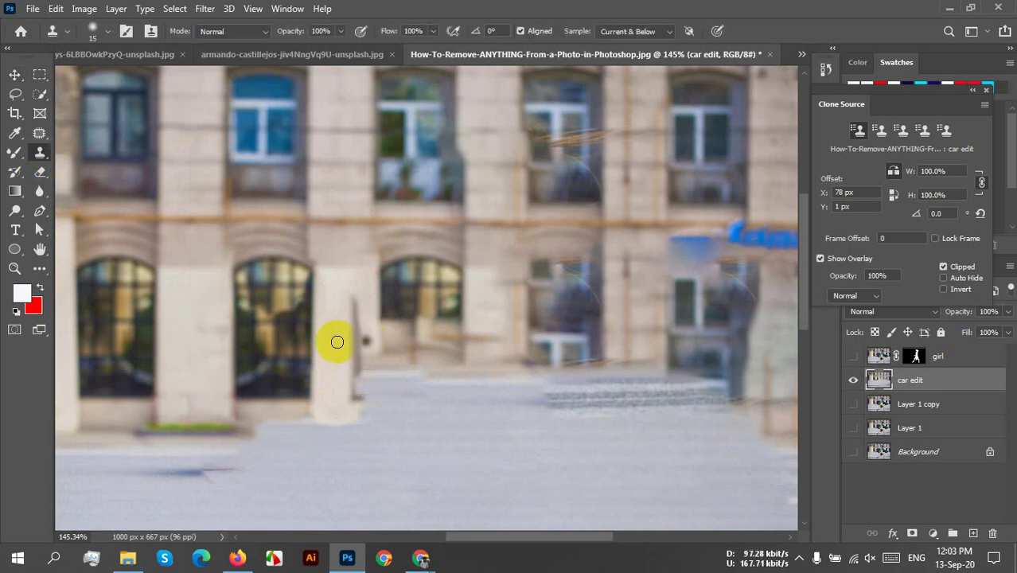
pyautogui.keyDown('alt'); pyautogui.click(247, 276); pyautogui.keyUp('alt')
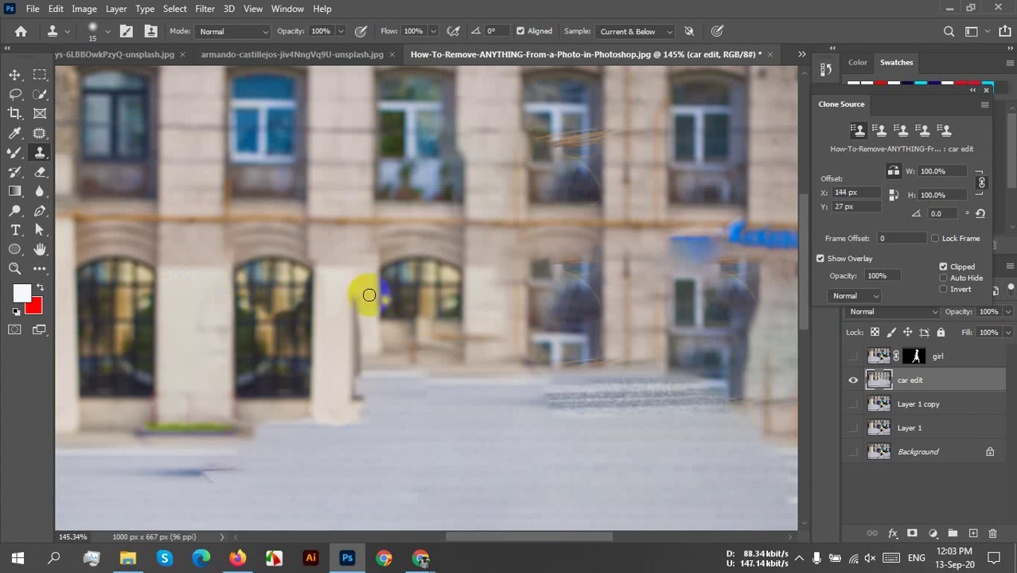
pyautogui.click(339, 277)
pyautogui.moveTo(314, 271)
pyautogui.mouseDown()
pyautogui.moveTo(316, 411)
pyautogui.moveTo(312, 316)
pyautogui.mouseUp()
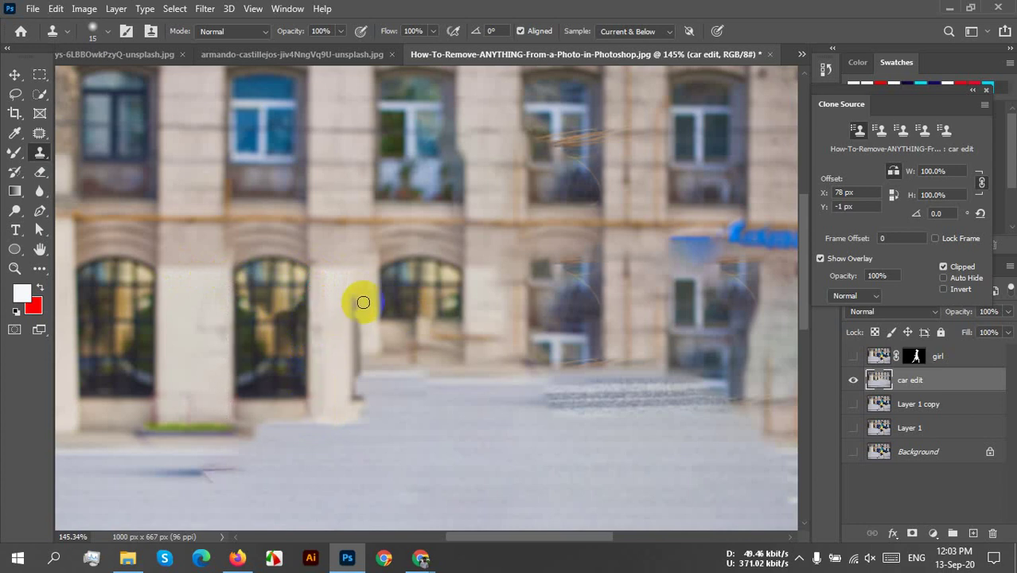
# Clone the pillar right of the second arched window down to its base, covering the dark edge and adding a green strip
pyautogui.moveTo(333, 271)
pyautogui.mouseDown()
pyautogui.moveTo(347, 296)
pyautogui.moveTo(353, 425)
pyautogui.moveTo(358, 307)
pyautogui.moveTo(366, 384)
pyautogui.moveTo(365, 423)
pyautogui.moveTo(327, 423)
pyautogui.mouseUp()
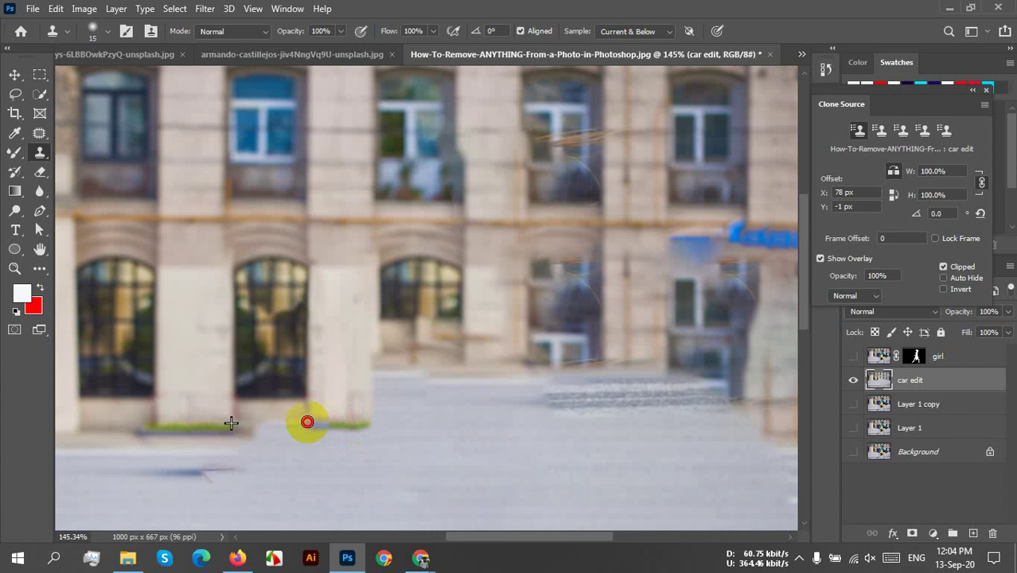
pyautogui.moveTo(304, 421)
pyautogui.mouseDown()
pyautogui.moveTo(306, 391)
pyautogui.moveTo(306, 411)
pyautogui.mouseUp()
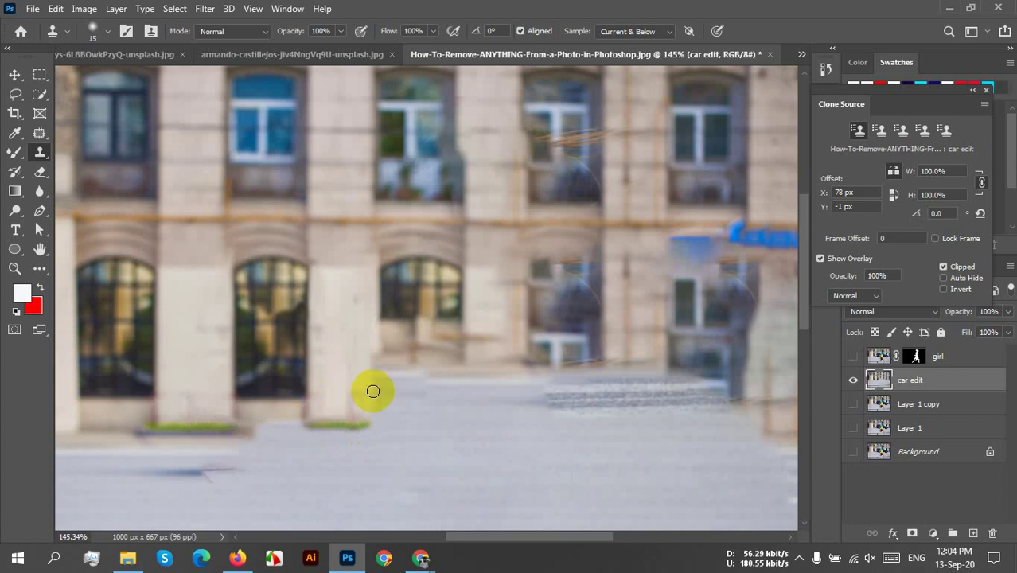
pyautogui.moveTo(371, 264)
pyautogui.mouseDown()
pyautogui.moveTo(361, 405)
pyautogui.moveTo(364, 329)
pyautogui.moveTo(374, 424)
pyautogui.moveTo(344, 425)
pyautogui.moveTo(374, 427)
pyautogui.moveTo(312, 423)
pyautogui.moveTo(376, 424)
pyautogui.mouseUp()
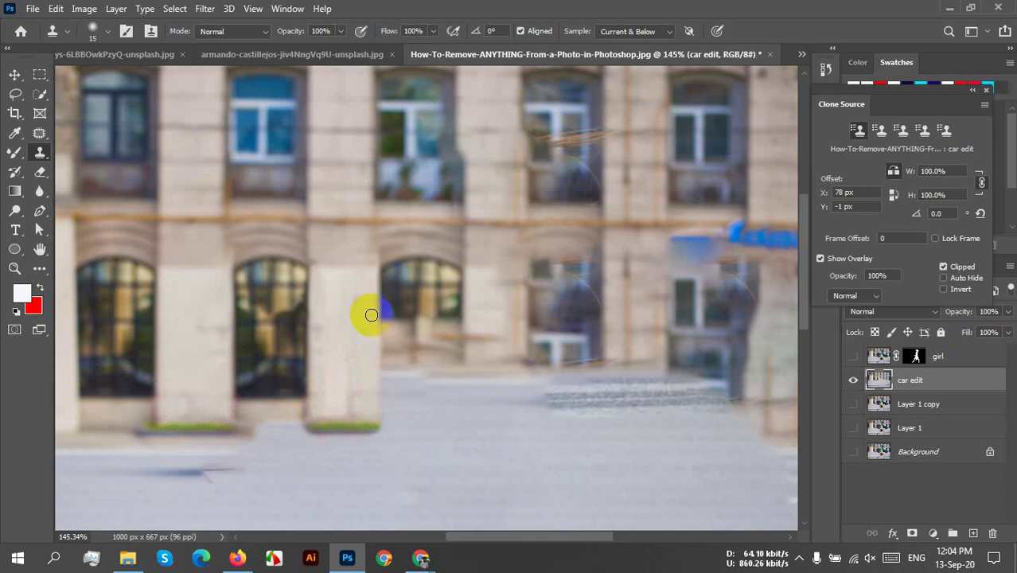
pyautogui.moveTo(371, 315)
pyautogui.mouseDown()
pyautogui.moveTo(375, 438)
pyautogui.moveTo(383, 362)
pyautogui.moveTo(378, 429)
pyautogui.mouseUp()
# Clone a full-height arched window over the cut-off third window and rebuild the pillar beside it with its green base strip
pyautogui.keyDown('alt'); pyautogui.click(136, 358); pyautogui.keyUp('alt')
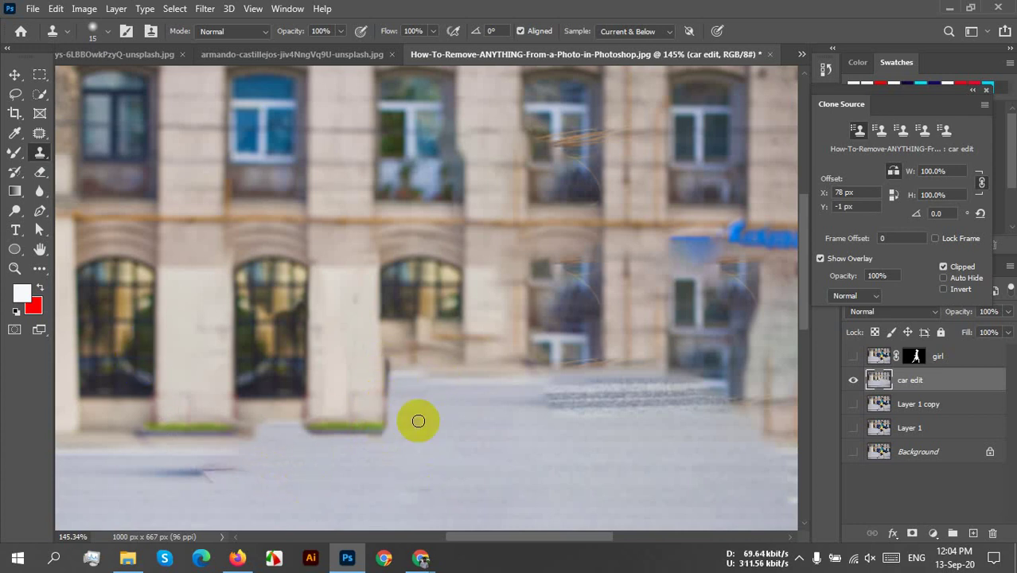
pyautogui.moveTo(431, 397); pyautogui.dragTo(386, 402)
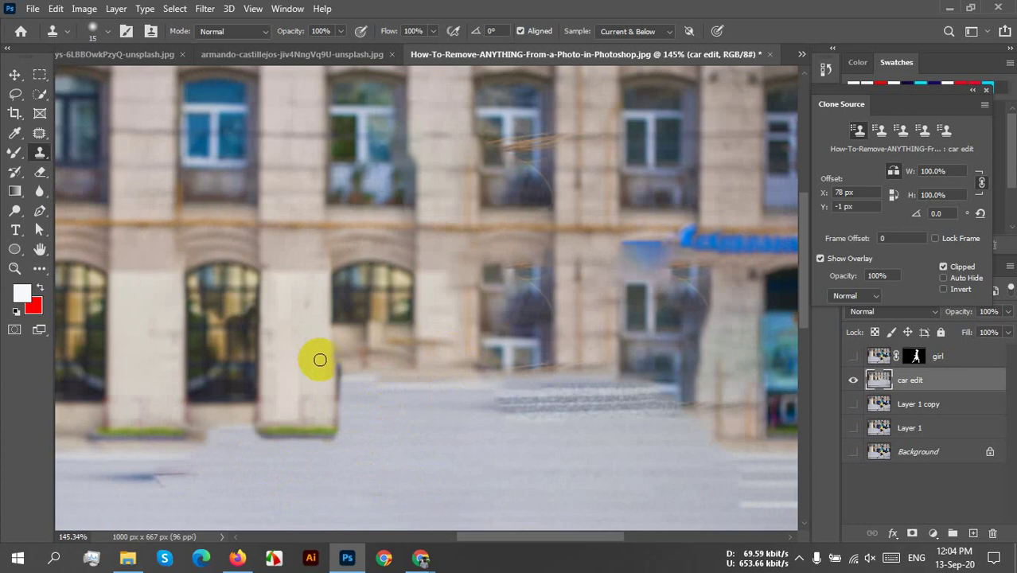
pyautogui.keyDown('alt'); pyautogui.click(250, 273); pyautogui.keyUp('alt')
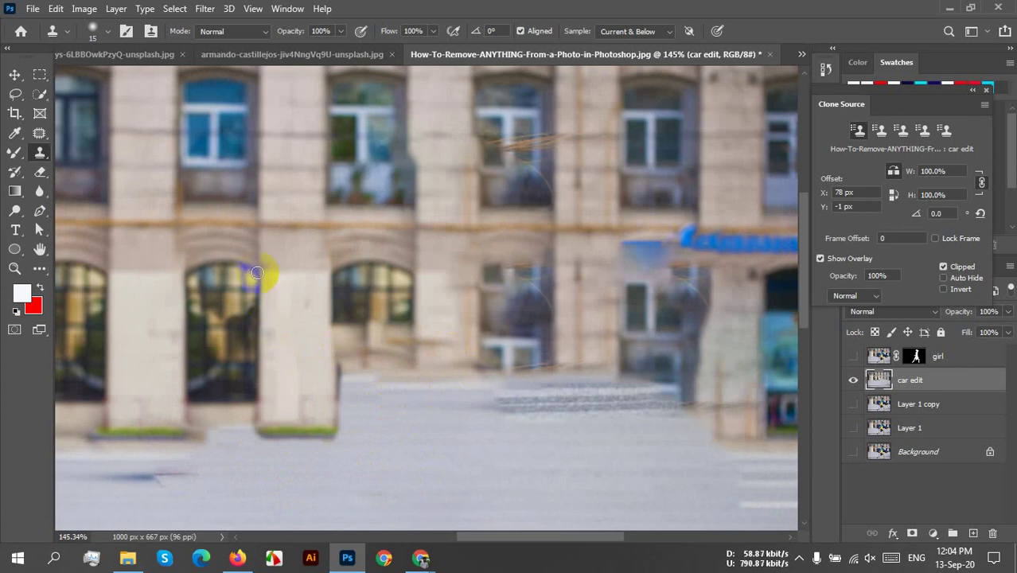
pyautogui.click(332, 280)
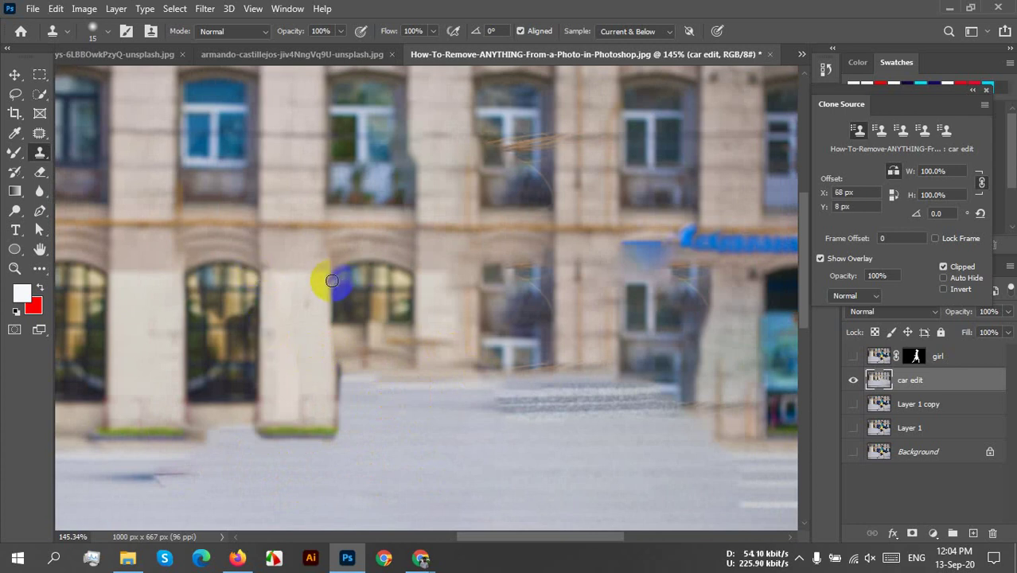
pyautogui.moveTo(333, 275)
pyautogui.mouseDown()
pyautogui.moveTo(339, 359)
pyautogui.moveTo(333, 395)
pyautogui.moveTo(330, 279)
pyautogui.moveTo(312, 428)
pyautogui.moveTo(330, 364)
pyautogui.moveTo(332, 434)
pyautogui.moveTo(342, 376)
pyautogui.moveTo(342, 410)
pyautogui.moveTo(350, 287)
pyautogui.moveTo(355, 364)
pyautogui.moveTo(369, 297)
pyautogui.moveTo(369, 391)
pyautogui.moveTo(395, 285)
pyautogui.moveTo(404, 343)
pyautogui.moveTo(406, 293)
pyautogui.moveTo(403, 391)
pyautogui.moveTo(411, 236)
pyautogui.moveTo(401, 414)
pyautogui.moveTo(379, 406)
pyautogui.moveTo(377, 386)
pyautogui.moveTo(360, 423)
pyautogui.moveTo(350, 401)
pyautogui.moveTo(386, 404)
pyautogui.moveTo(386, 390)
pyautogui.moveTo(407, 410)
pyautogui.moveTo(402, 424)
pyautogui.moveTo(347, 424)
pyautogui.moveTo(410, 424)
pyautogui.moveTo(349, 434)
pyautogui.moveTo(417, 430)
pyautogui.moveTo(414, 282)
pyautogui.moveTo(424, 247)
pyautogui.moveTo(445, 240)
pyautogui.moveTo(452, 274)
pyautogui.moveTo(470, 257)
pyautogui.moveTo(458, 395)
pyautogui.moveTo(458, 316)
pyautogui.moveTo(469, 327)
pyautogui.moveTo(469, 434)
pyautogui.moveTo(445, 424)
pyautogui.moveTo(416, 433)
pyautogui.moveTo(454, 416)
pyautogui.moveTo(452, 443)
pyautogui.moveTo(439, 438)
pyautogui.moveTo(483, 435)
pyautogui.moveTo(379, 436)
pyautogui.moveTo(477, 434)
pyautogui.moveTo(472, 270)
pyautogui.moveTo(476, 434)
pyautogui.mouseUp()
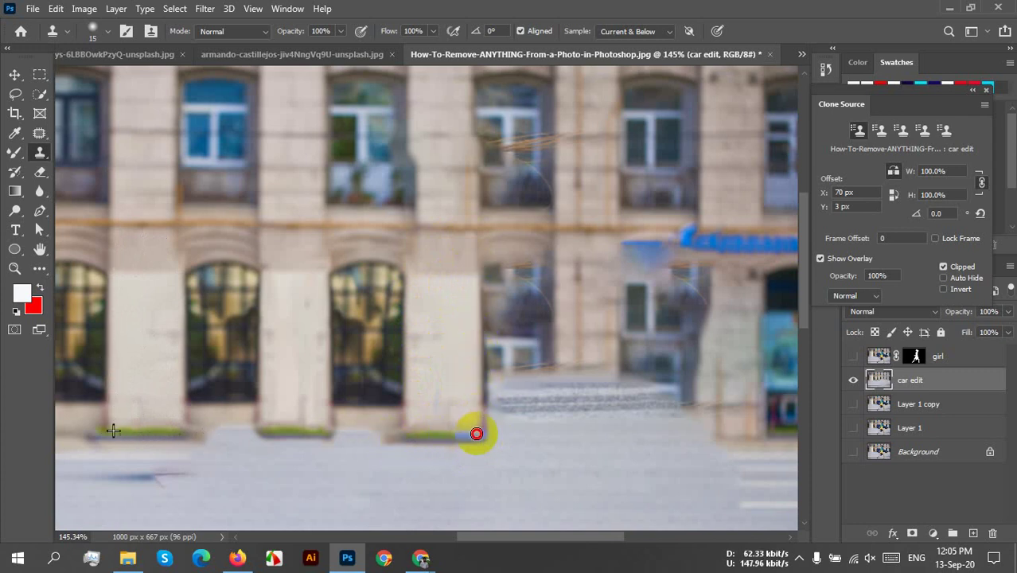
pyautogui.scroll(-1, 478, 430)
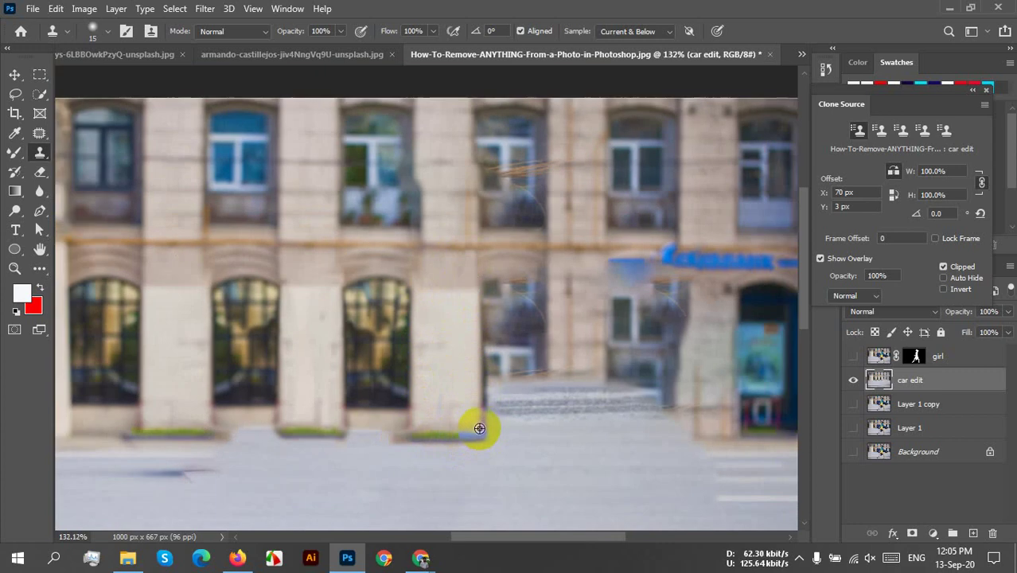
pyautogui.scroll(2, 484, 425)
pyautogui.scroll(-2, 490, 419)
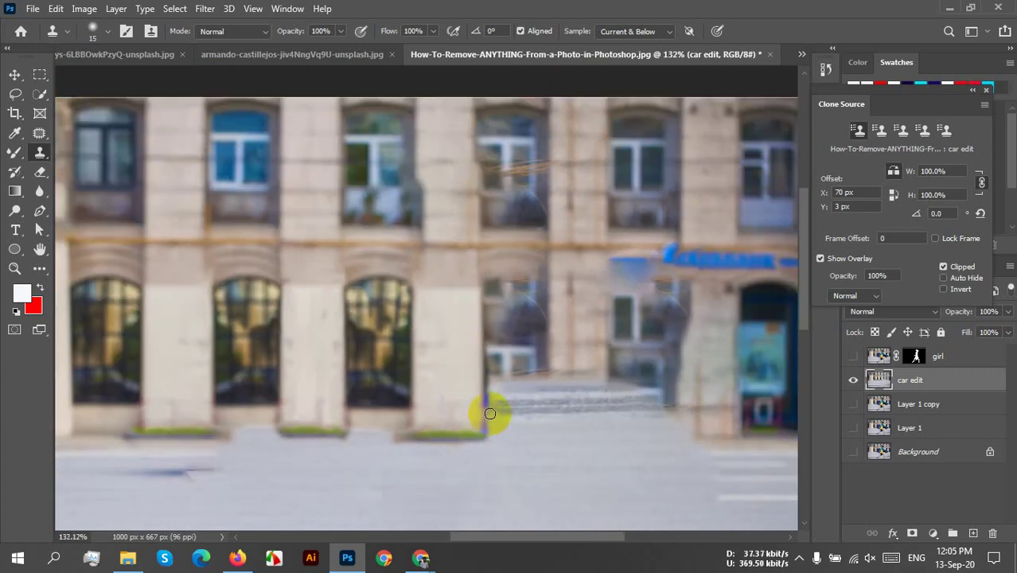
# Clone a fourth arched window over the blurred rectangular windows beside the rebuilt pillar, and touch up the facade's lower edge
pyautogui.moveTo(493, 407); pyautogui.dragTo(543, 387)
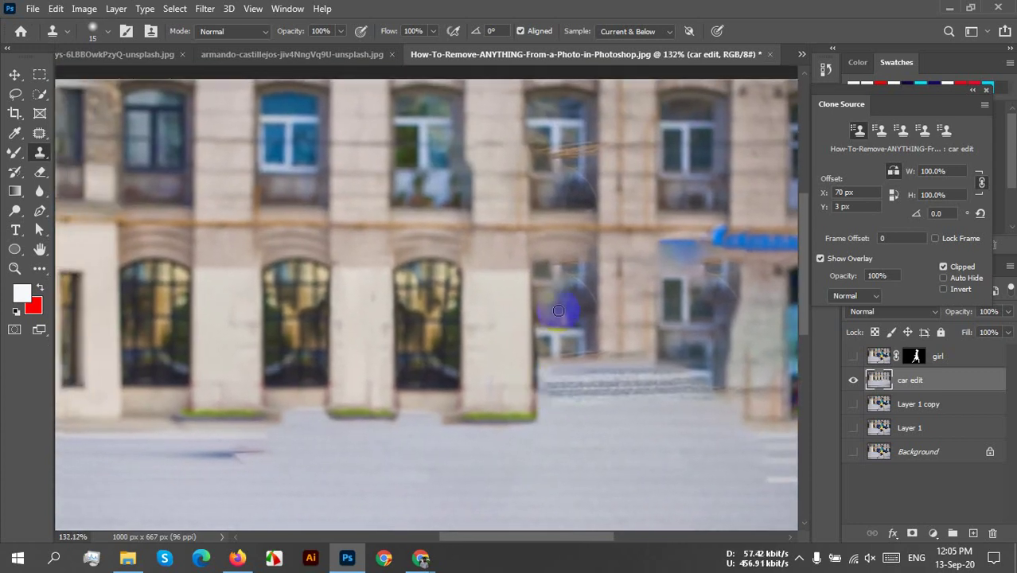
pyautogui.moveTo(533, 233)
pyautogui.mouseDown()
pyautogui.moveTo(530, 422)
pyautogui.moveTo(596, 417)
pyautogui.moveTo(598, 308)
pyautogui.moveTo(594, 240)
pyautogui.moveTo(593, 334)
pyautogui.moveTo(578, 240)
pyautogui.moveTo(576, 355)
pyautogui.moveTo(575, 272)
pyautogui.moveTo(555, 278)
pyautogui.moveTo(535, 240)
pyautogui.moveTo(563, 242)
pyautogui.moveTo(530, 237)
pyautogui.moveTo(570, 241)
pyautogui.moveTo(567, 298)
pyautogui.moveTo(557, 261)
pyautogui.moveTo(547, 284)
pyautogui.moveTo(543, 389)
pyautogui.moveTo(548, 326)
pyautogui.moveTo(586, 370)
pyautogui.moveTo(589, 348)
pyautogui.moveTo(576, 413)
pyautogui.moveTo(556, 378)
pyautogui.moveTo(539, 419)
pyautogui.moveTo(582, 386)
pyautogui.moveTo(578, 408)
pyautogui.moveTo(554, 417)
pyautogui.moveTo(579, 413)
pyautogui.moveTo(590, 390)
pyautogui.moveTo(560, 409)
pyautogui.moveTo(603, 416)
pyautogui.moveTo(603, 343)
pyautogui.moveTo(603, 414)
pyautogui.moveTo(598, 294)
pyautogui.moveTo(594, 416)
pyautogui.moveTo(543, 420)
pyautogui.mouseUp()
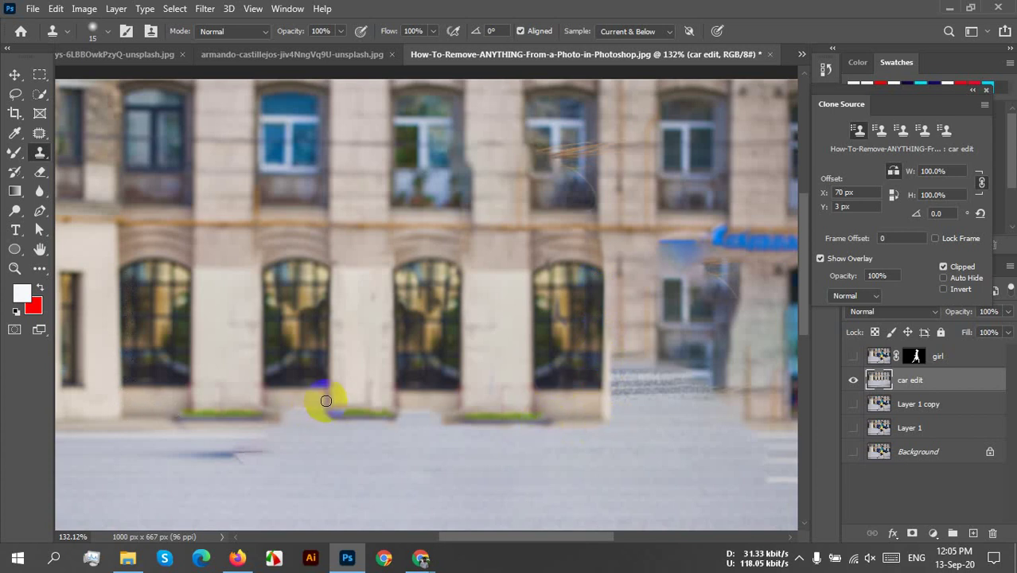
pyautogui.moveTo(326, 401); pyautogui.dragTo(338, 416)
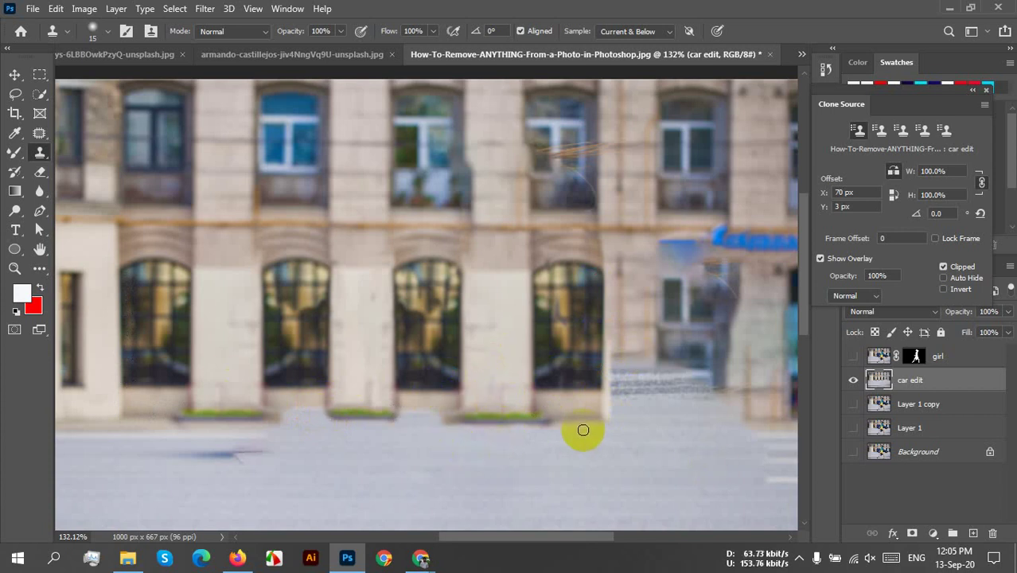
# Show the girl layer to check her against the edited background, and hide it again
pyautogui.scroll(-2, 430, 330)
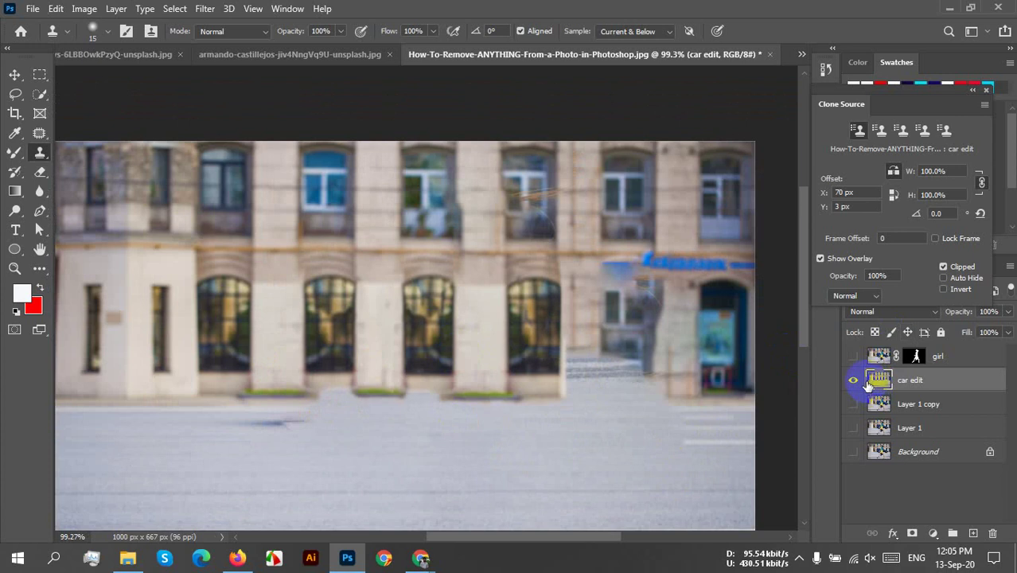
pyautogui.click(852, 358)
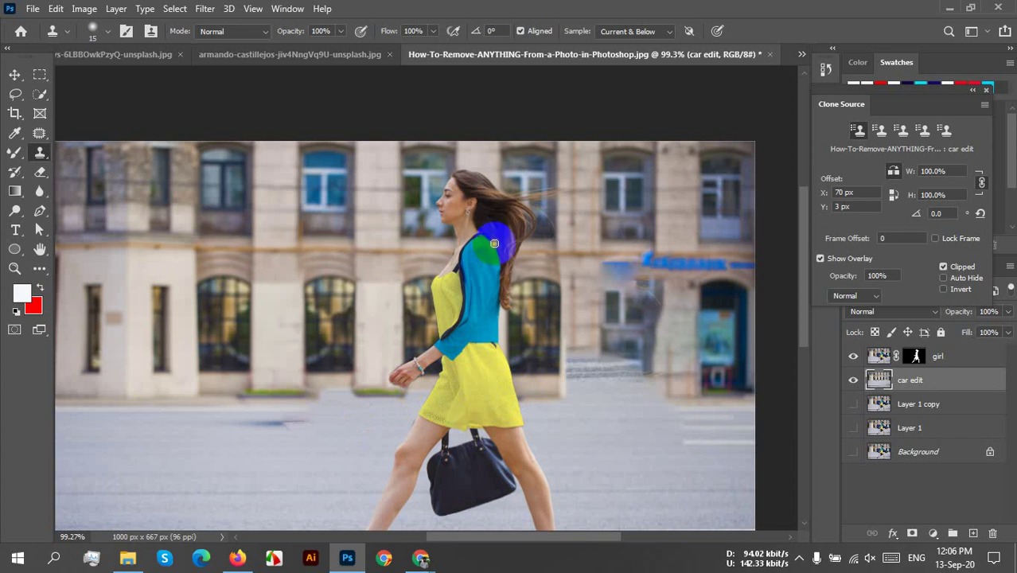
pyautogui.click(852, 355)
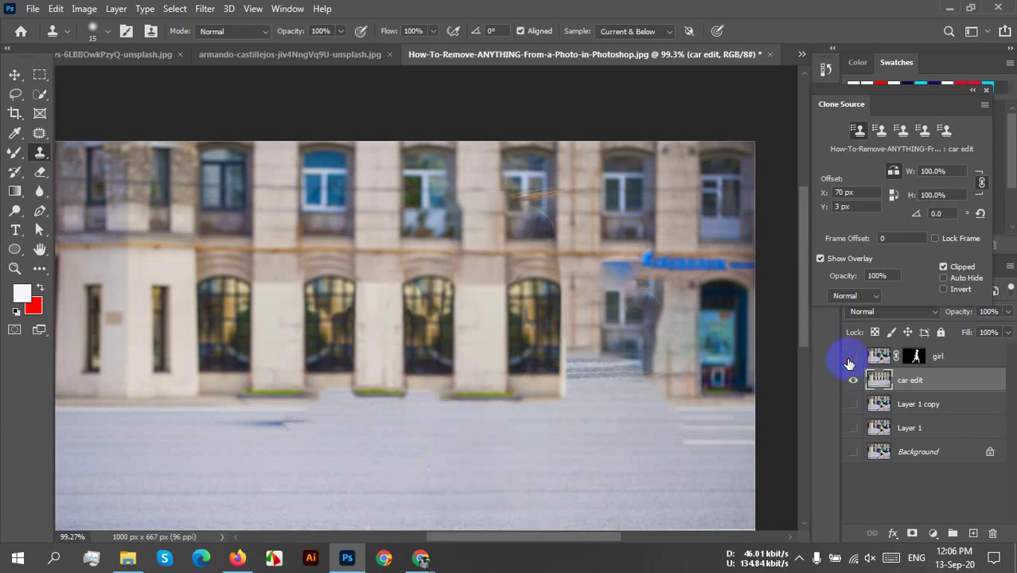
# Try cloning clean wall over the faded blue patch and first letter of the sign above the rectangular windows, and undo each attempt
pyautogui.moveTo(609, 316); pyautogui.dragTo(624, 315)
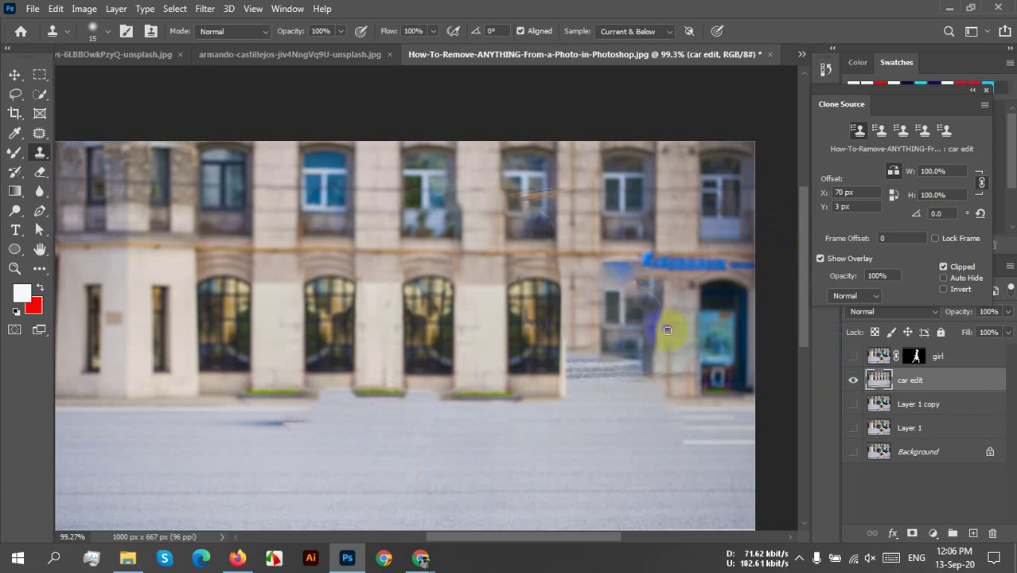
pyautogui.moveTo(667, 330); pyautogui.dragTo(636, 313)
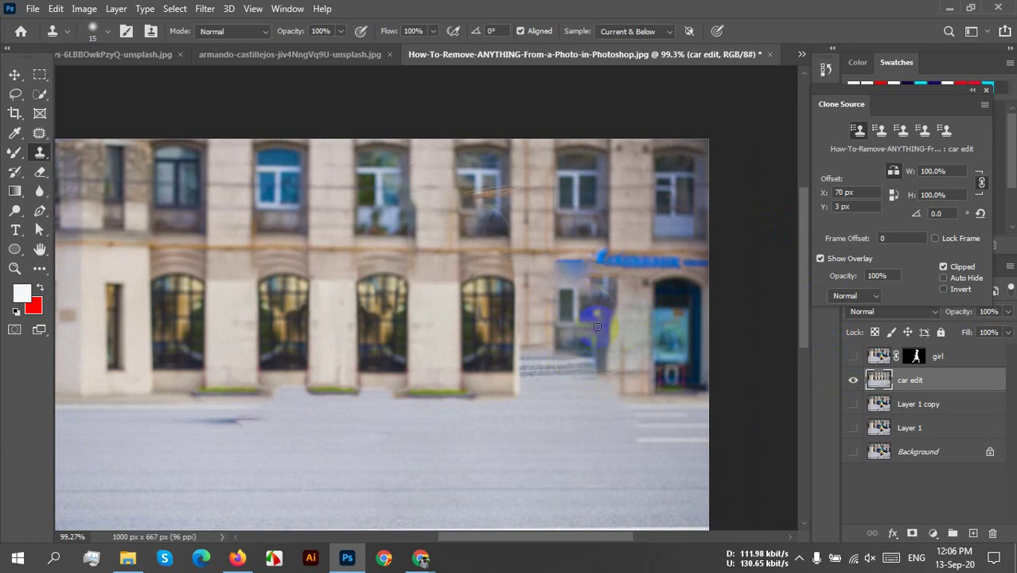
pyautogui.scroll(3, 596, 326)
pyautogui.moveTo(617, 328); pyautogui.dragTo(567, 336)
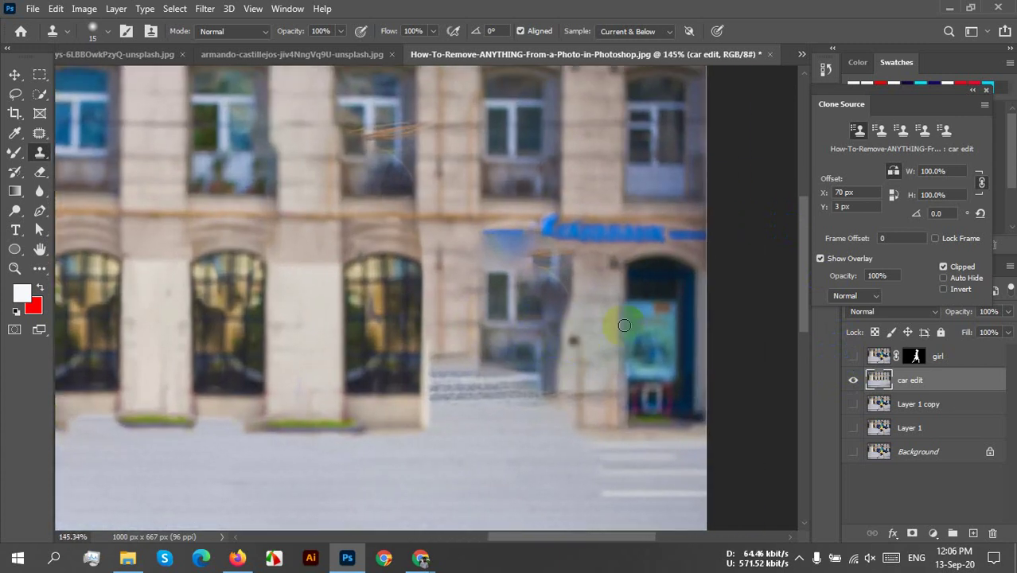
pyautogui.moveTo(652, 263); pyautogui.dragTo(579, 276)
pyautogui.hotkey('ctrl', 'z')
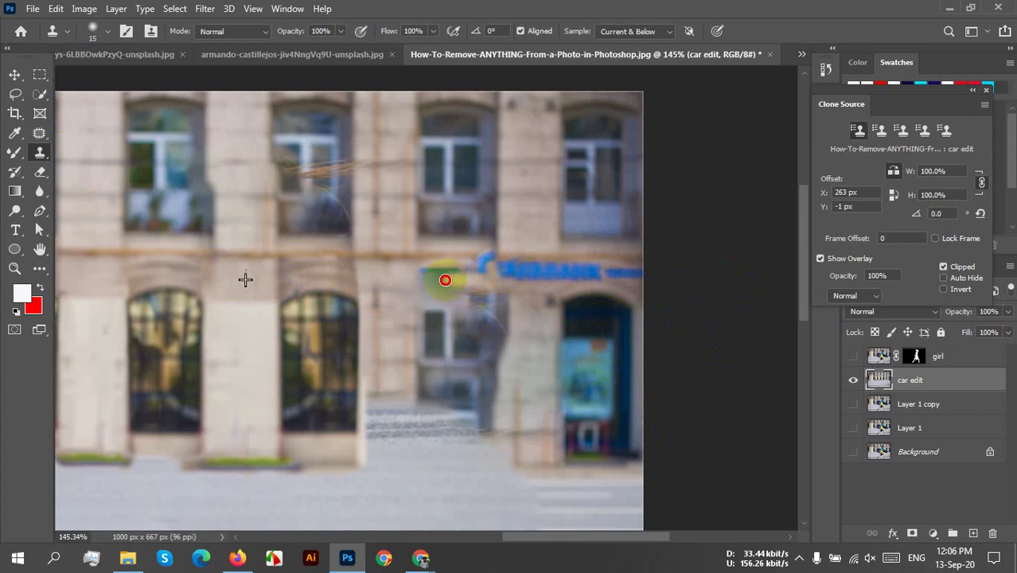
pyautogui.moveTo(475, 270)
pyautogui.mouseDown()
pyautogui.moveTo(417, 275)
pyautogui.moveTo(422, 293)
pyautogui.moveTo(495, 299)
pyautogui.moveTo(450, 299)
pyautogui.mouseUp()
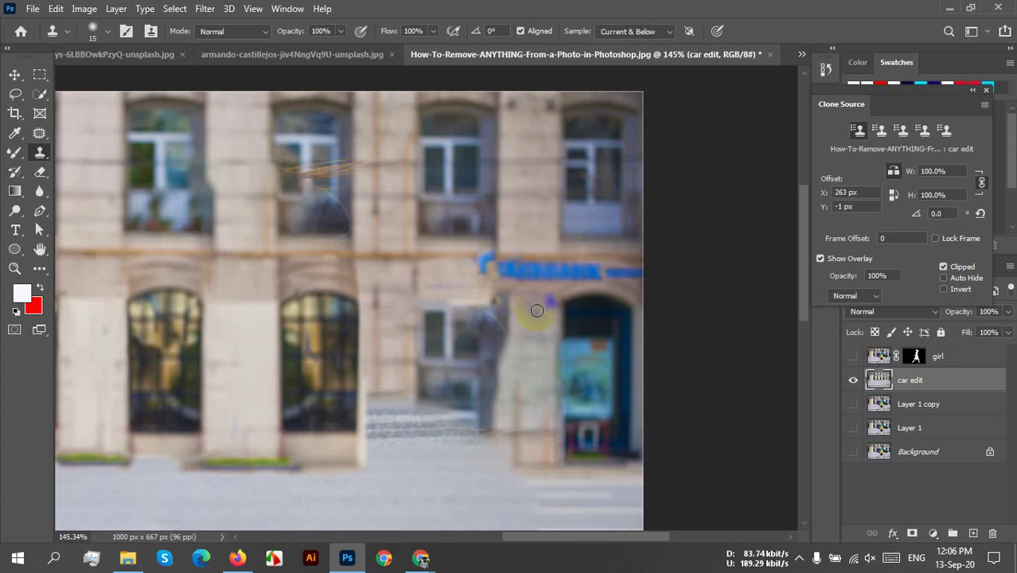
pyautogui.hotkey('ctrl', 'z')
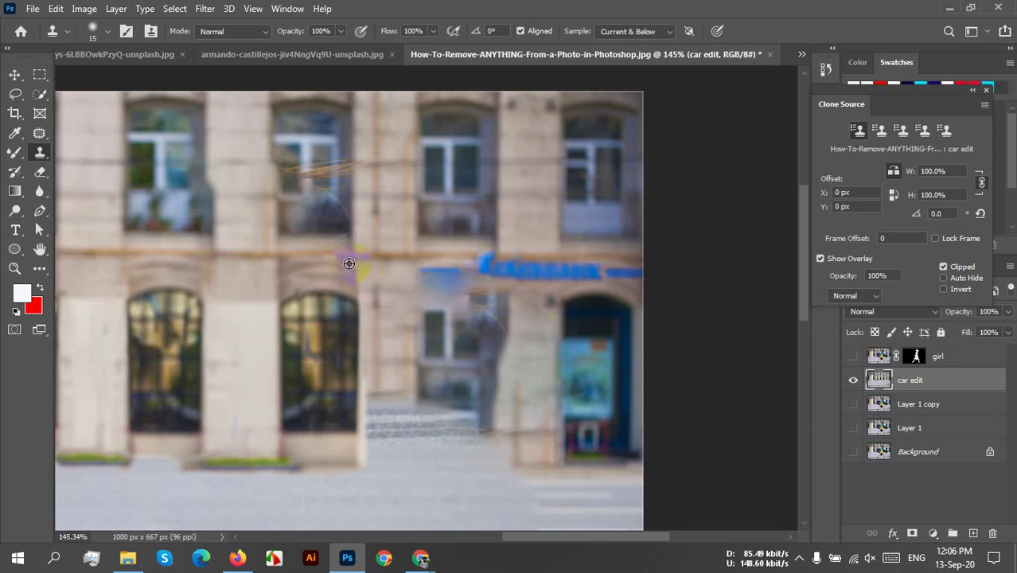
pyautogui.click(481, 263)
pyautogui.moveTo(490, 265)
pyautogui.mouseDown()
pyautogui.moveTo(495, 300)
pyautogui.moveTo(437, 294)
pyautogui.moveTo(488, 275)
pyautogui.moveTo(417, 268)
pyautogui.moveTo(452, 273)
pyautogui.moveTo(428, 280)
pyautogui.moveTo(464, 281)
pyautogui.moveTo(485, 262)
pyautogui.moveTo(644, 275)
pyautogui.moveTo(418, 281)
pyautogui.moveTo(492, 297)
pyautogui.mouseUp()
pyautogui.hotkey('ctrl', 'z')
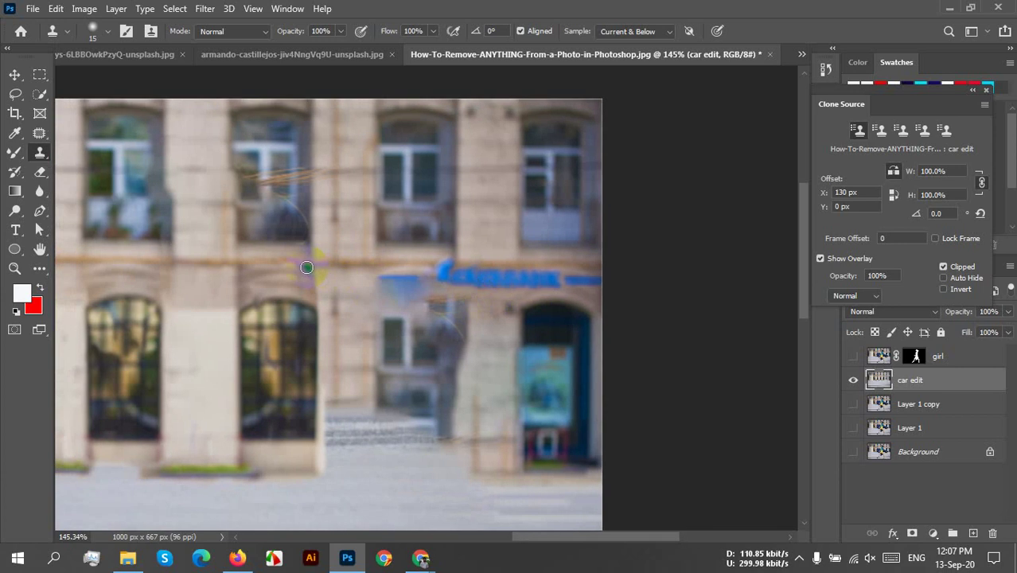
# Try cloning arch moulding from beside the arched window over the blue sign's end above the doorway, and undo the strokes
pyautogui.moveTo(517, 278)
pyautogui.mouseDown()
pyautogui.moveTo(456, 288)
pyautogui.moveTo(467, 308)
pyautogui.moveTo(479, 288)
pyautogui.moveTo(543, 290)
pyautogui.moveTo(476, 283)
pyautogui.moveTo(544, 296)
pyautogui.moveTo(543, 282)
pyautogui.moveTo(543, 306)
pyautogui.moveTo(529, 283)
pyautogui.moveTo(529, 299)
pyautogui.moveTo(475, 298)
pyautogui.moveTo(519, 285)
pyautogui.moveTo(549, 306)
pyautogui.mouseUp()
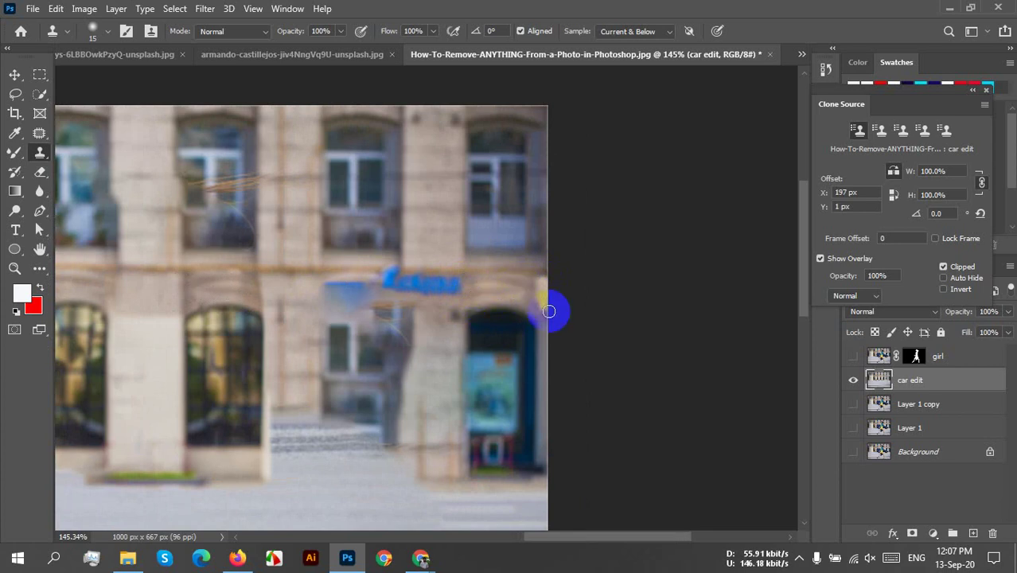
pyautogui.keyDown('alt'); pyautogui.click(254, 278); pyautogui.keyUp('alt')
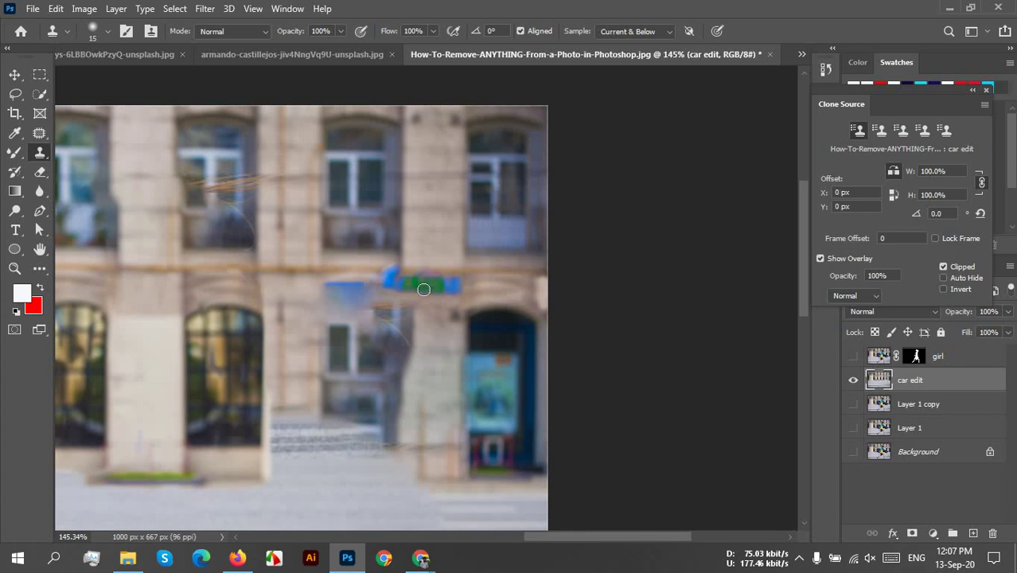
pyautogui.click(544, 276)
pyautogui.moveTo(545, 276)
pyautogui.mouseDown()
pyautogui.moveTo(543, 301)
pyautogui.moveTo(534, 284)
pyautogui.moveTo(528, 296)
pyautogui.mouseUp()
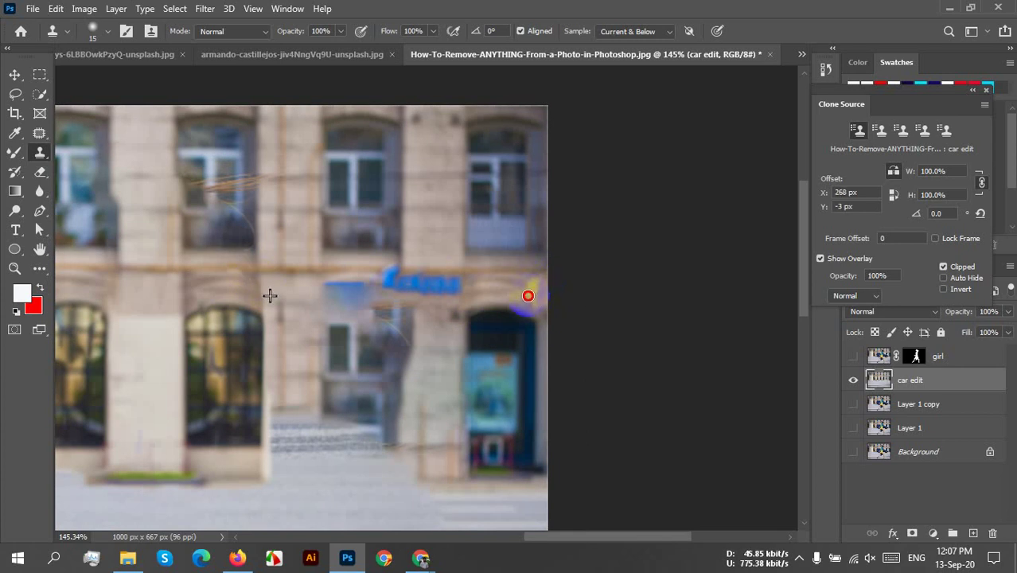
pyautogui.hotkey('ctrl', 'z')
pyautogui.hotkey('ctrl', 'z')
pyautogui.hotkey('ctrl', 'z')
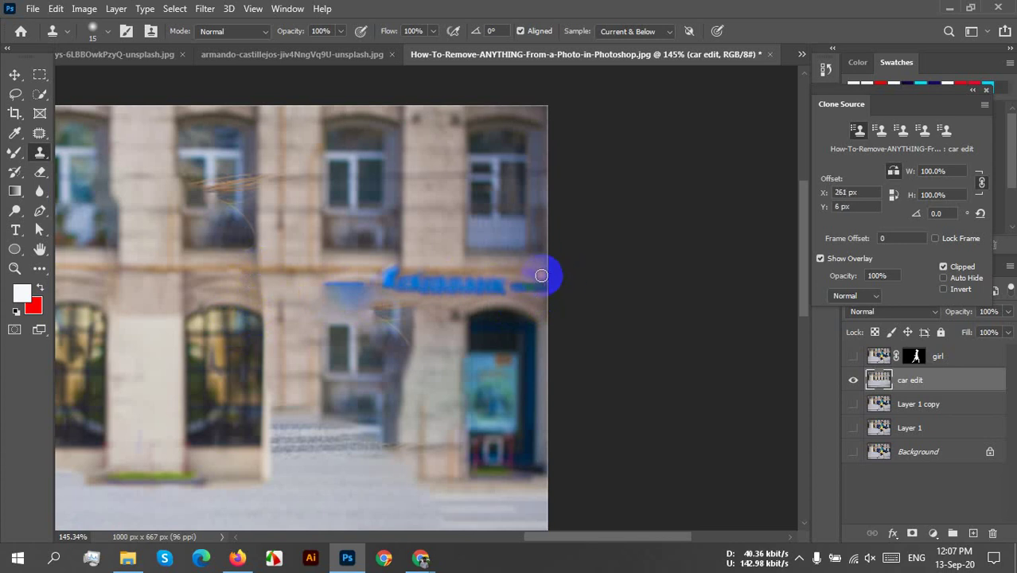
# Try cloning the arch and cornice above the blue doorway again, starting from the photo's edge, and undo it
pyautogui.moveTo(541, 275); pyautogui.dragTo(501, 277)
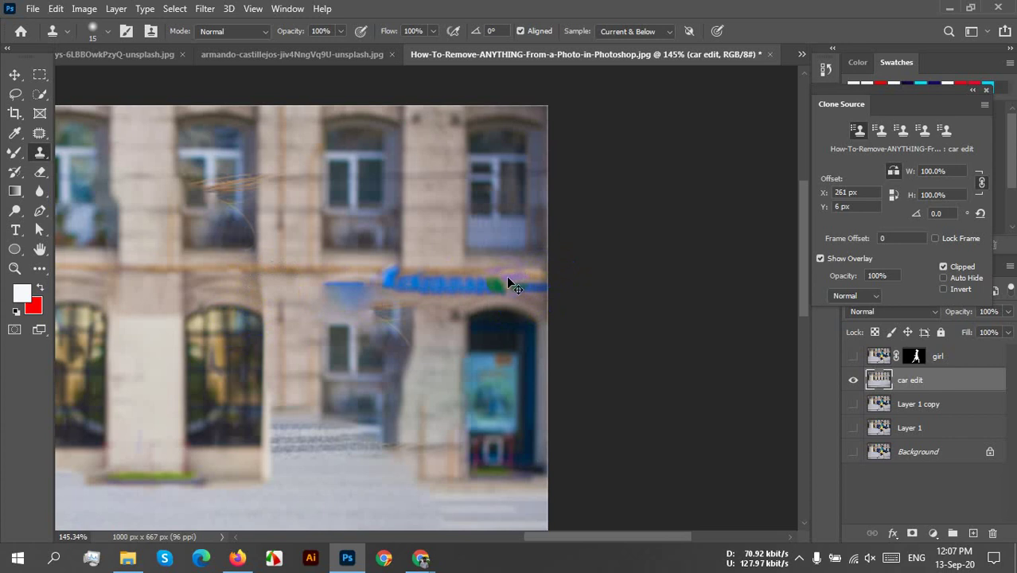
pyautogui.scroll(2, 560, 284)
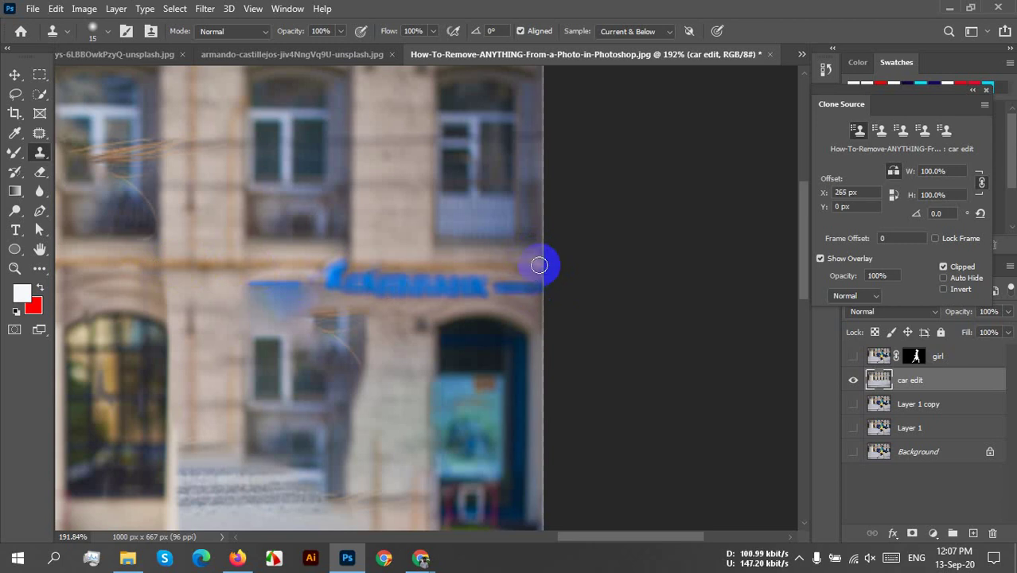
pyautogui.moveTo(540, 265)
pyautogui.mouseDown()
pyautogui.moveTo(543, 323)
pyautogui.moveTo(507, 296)
pyautogui.moveTo(480, 293)
pyautogui.mouseUp()
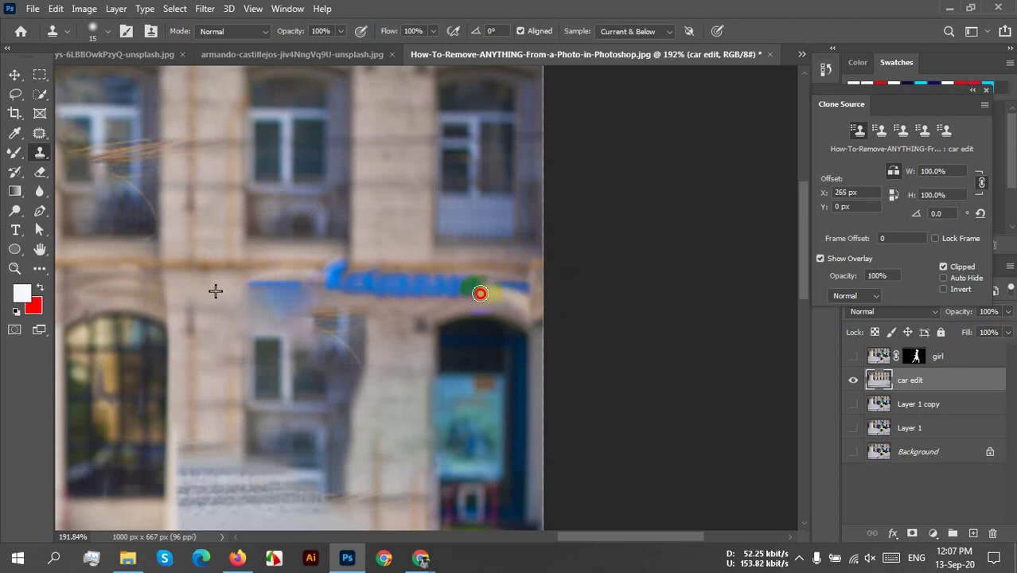
pyautogui.scroll(-1, 483, 293)
pyautogui.hscroll(-2, 489, 292)
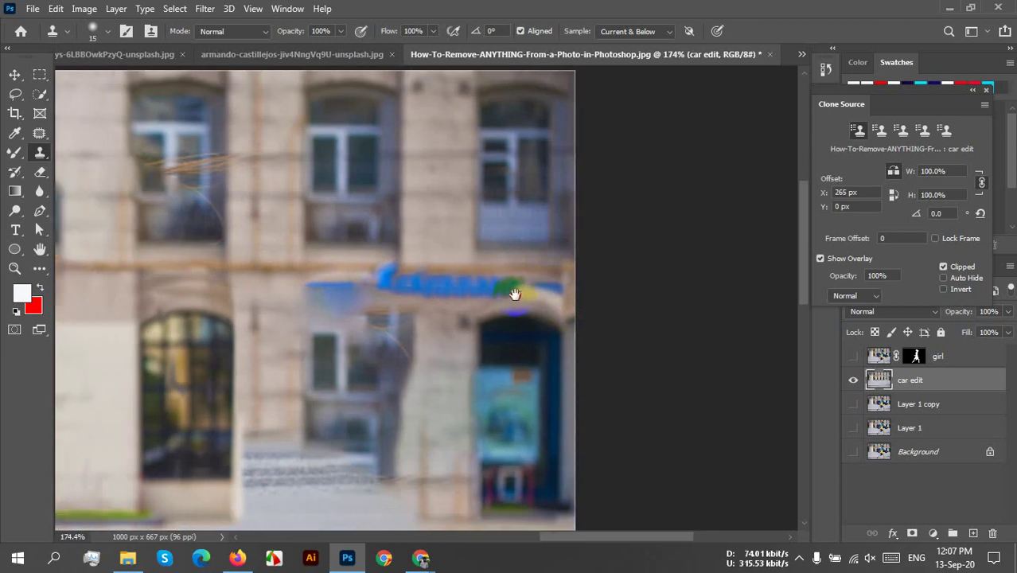
pyautogui.moveTo(499, 292)
pyautogui.mouseDown()
pyautogui.moveTo(477, 273)
pyautogui.moveTo(555, 271)
pyautogui.mouseUp()
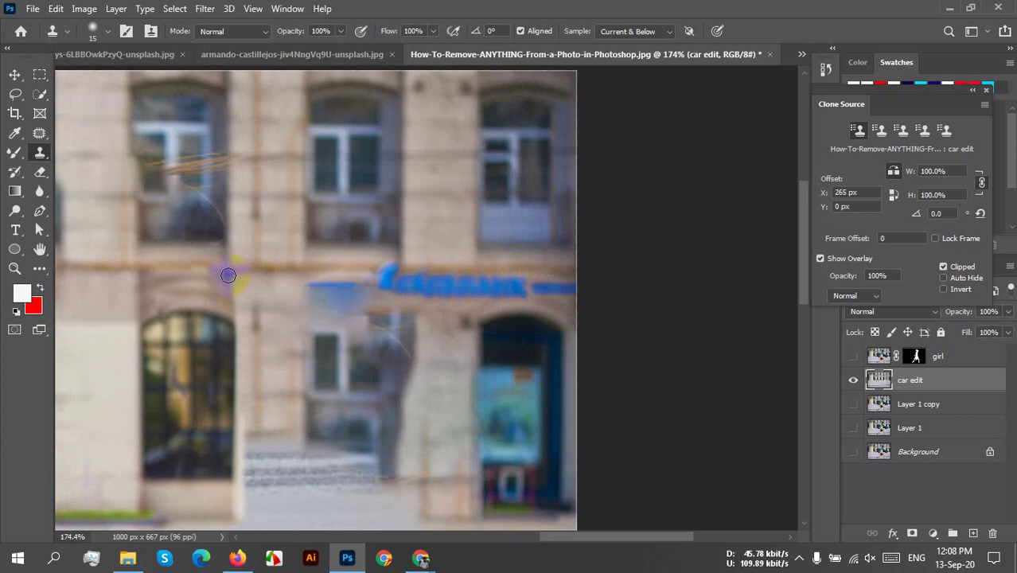
# Clone wall and arch moulding over the blue sign lettering above the doorway and the adjoining pillar
pyautogui.moveTo(420, 289)
pyautogui.mouseDown()
pyautogui.moveTo(459, 306)
pyautogui.moveTo(520, 279)
pyautogui.moveTo(476, 277)
pyautogui.moveTo(577, 280)
pyautogui.moveTo(482, 288)
pyautogui.mouseUp()
pyautogui.moveTo(555, 296)
pyautogui.mouseDown()
pyautogui.moveTo(578, 284)
pyautogui.moveTo(495, 296)
pyautogui.moveTo(444, 287)
pyautogui.moveTo(474, 285)
pyautogui.moveTo(473, 297)
pyautogui.moveTo(468, 287)
pyautogui.moveTo(408, 283)
pyautogui.moveTo(420, 311)
pyautogui.moveTo(467, 293)
pyautogui.moveTo(436, 292)
pyautogui.moveTo(418, 279)
pyautogui.moveTo(468, 278)
pyautogui.moveTo(481, 301)
pyautogui.mouseUp()
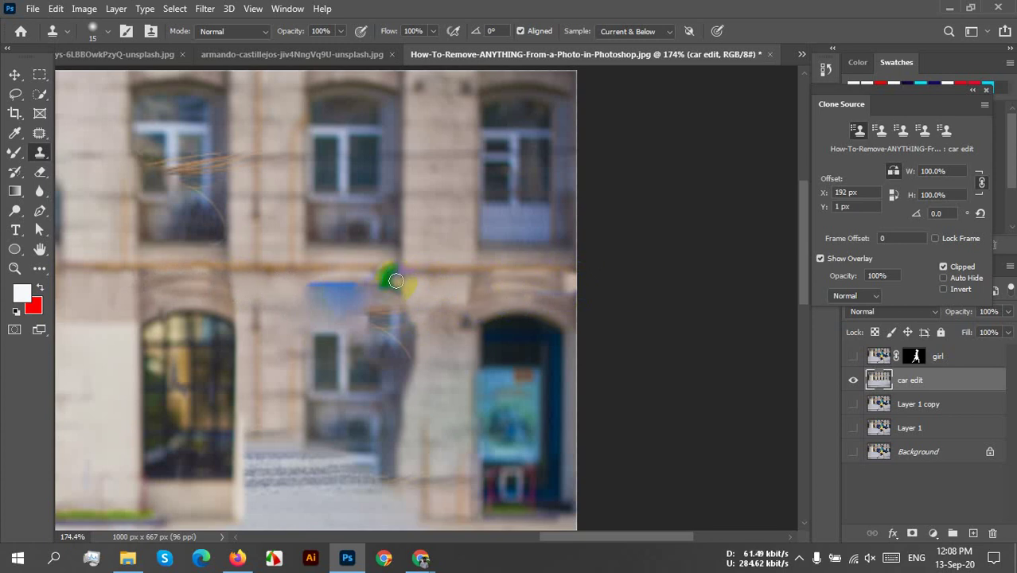
pyautogui.moveTo(393, 278); pyautogui.dragTo(392, 280)
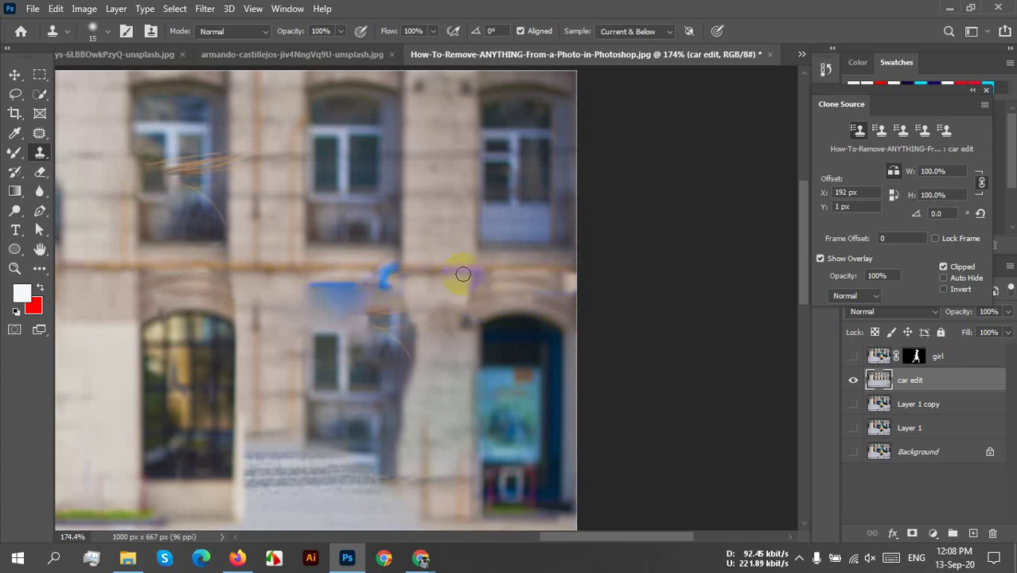
pyautogui.keyDown('alt'); pyautogui.click(229, 280); pyautogui.keyUp('alt')
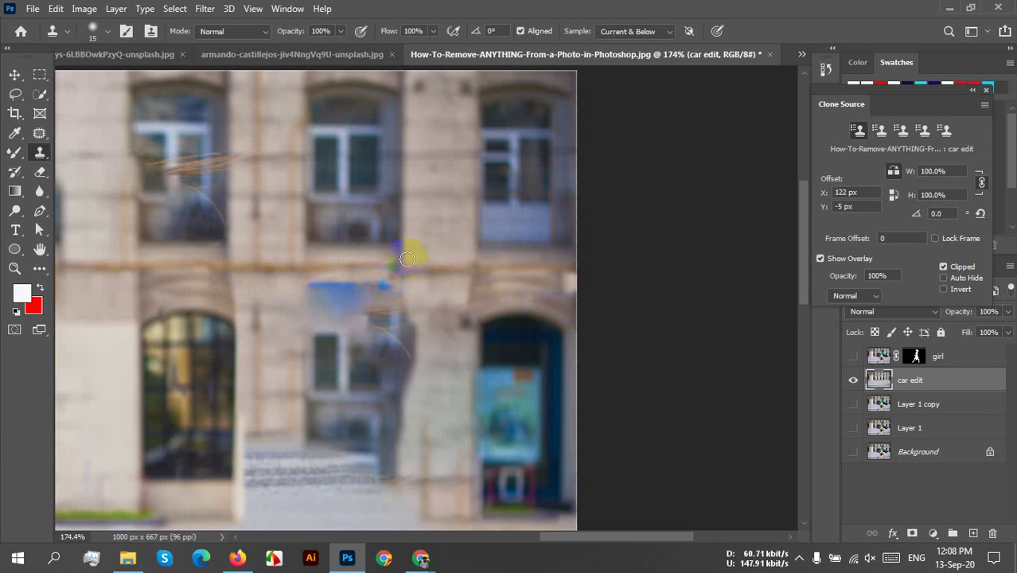
# Clone the arch moulding over the remaining blue patch above the blurred rectangular windows and touch up its edges and the cornice
pyautogui.moveTo(258, 297); pyautogui.dragTo(374, 279)
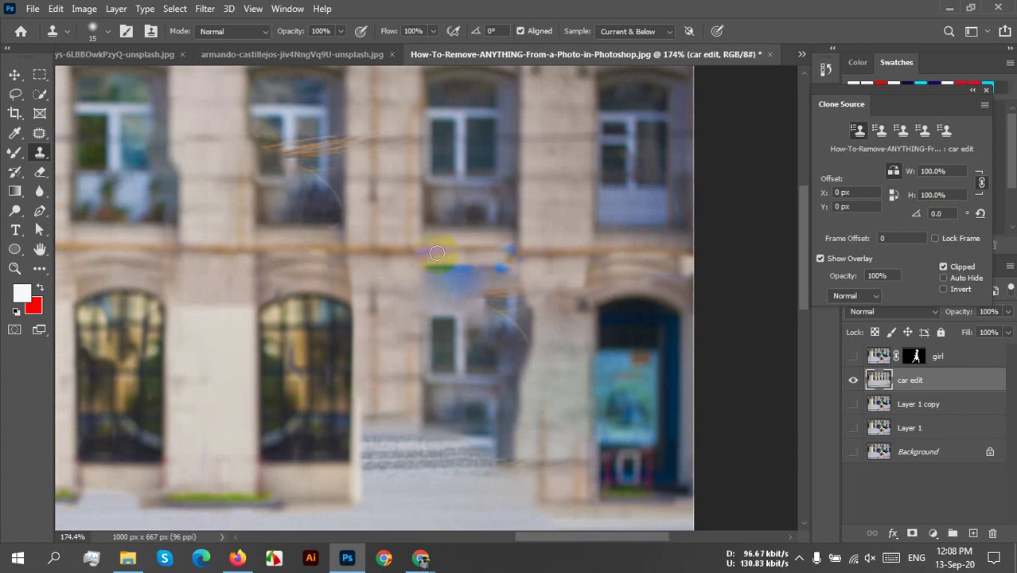
pyautogui.moveTo(426, 256); pyautogui.dragTo(519, 256)
pyautogui.moveTo(423, 265); pyautogui.dragTo(512, 263)
pyautogui.moveTo(425, 275); pyautogui.dragTo(516, 278)
pyautogui.moveTo(440, 287)
pyautogui.mouseDown()
pyautogui.moveTo(512, 284)
pyautogui.moveTo(516, 265)
pyautogui.mouseUp()
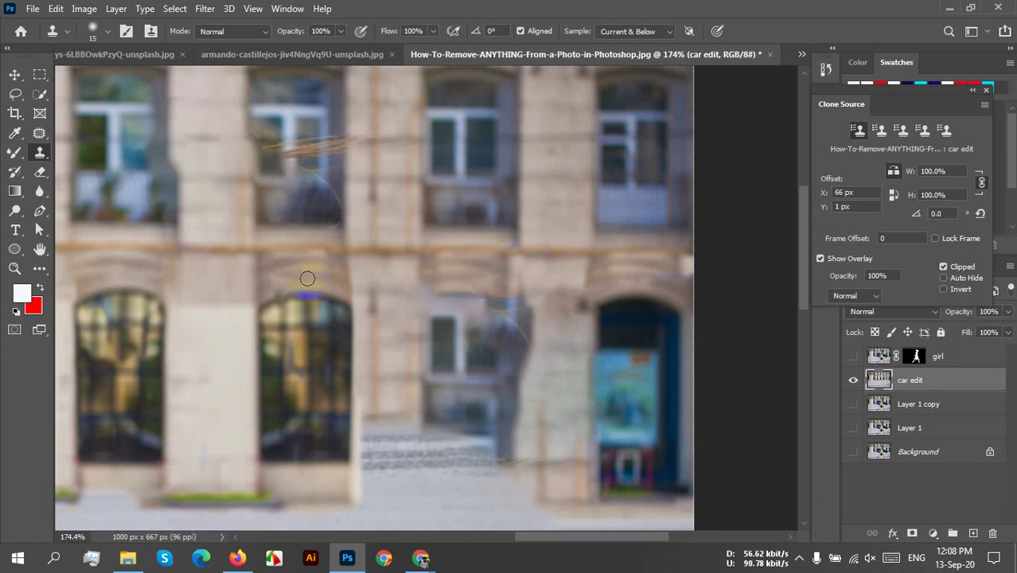
pyautogui.click(520, 270)
pyautogui.click(479, 299)
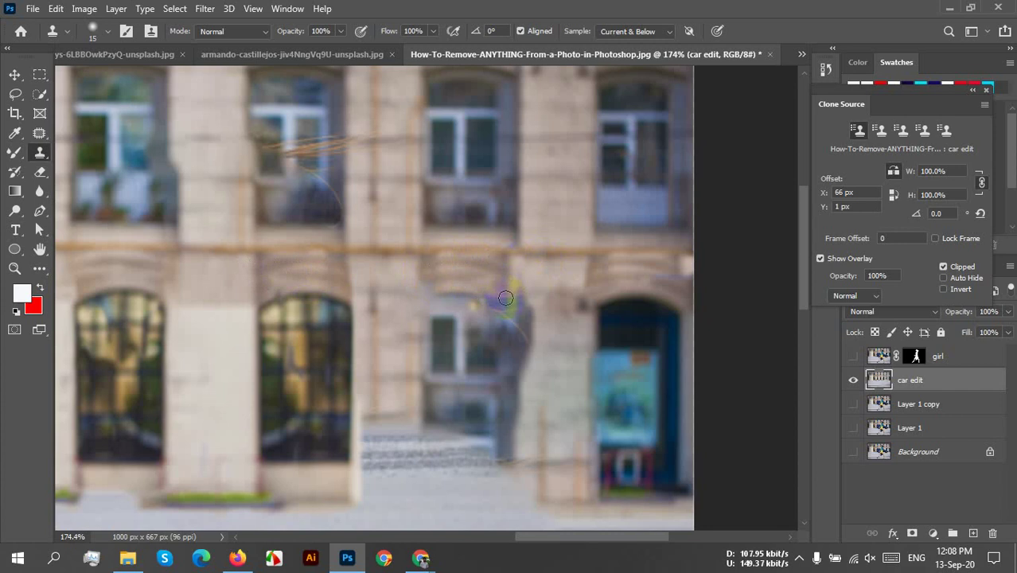
pyautogui.moveTo(515, 270)
pyautogui.mouseDown()
pyautogui.moveTo(468, 264)
pyautogui.moveTo(439, 270)
pyautogui.moveTo(432, 288)
pyautogui.moveTo(424, 275)
pyautogui.moveTo(431, 298)
pyautogui.moveTo(431, 277)
pyautogui.moveTo(514, 261)
pyautogui.mouseUp()
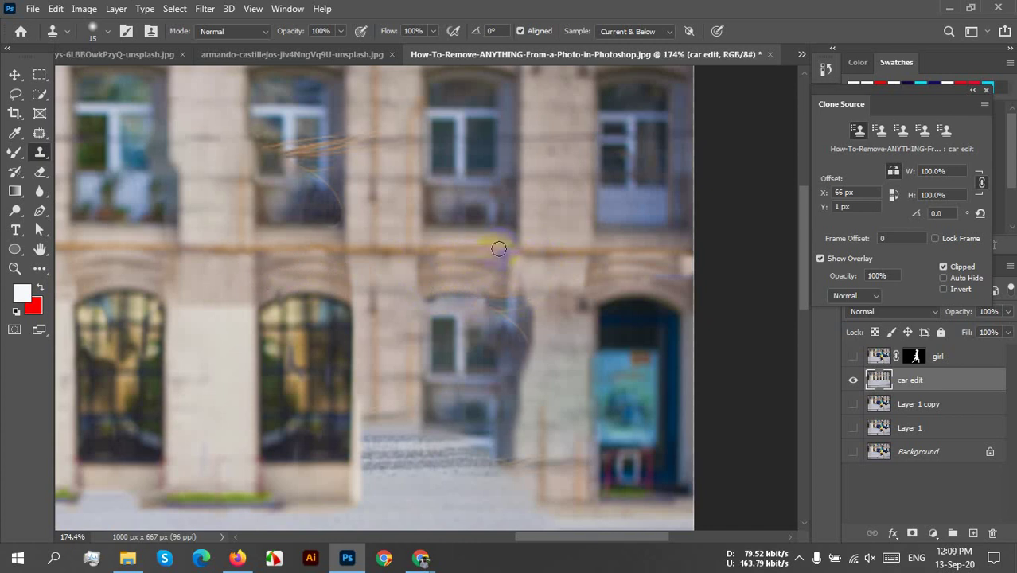
pyautogui.click(424, 293)
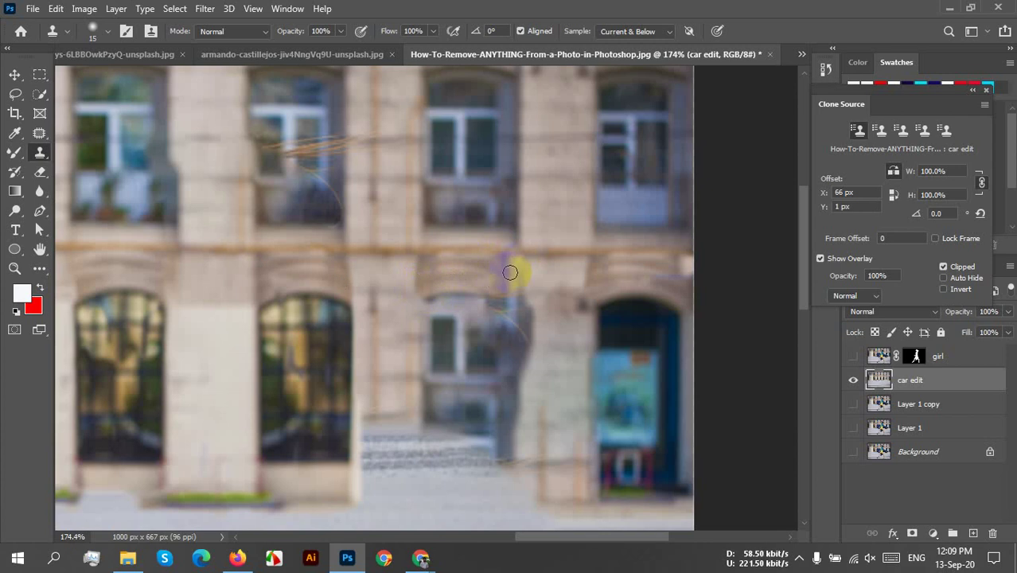
# Select the blue arched doorway at the photo's edge, place a copy 128 px across over the blurred rectangular windows, and deselect
pyautogui.scroll(-4, 510, 270)
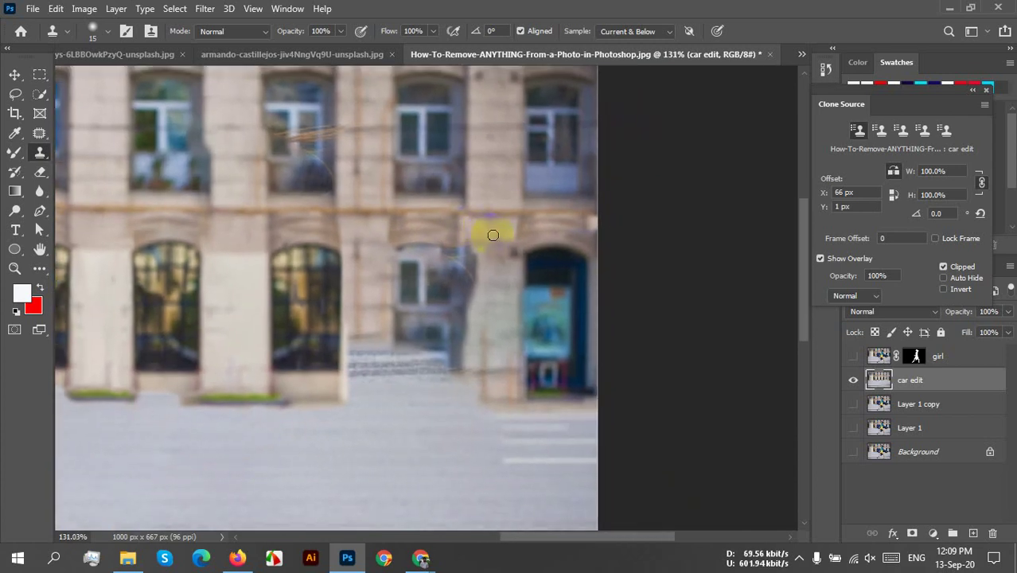
pyautogui.moveTo(491, 242); pyautogui.dragTo(456, 227)
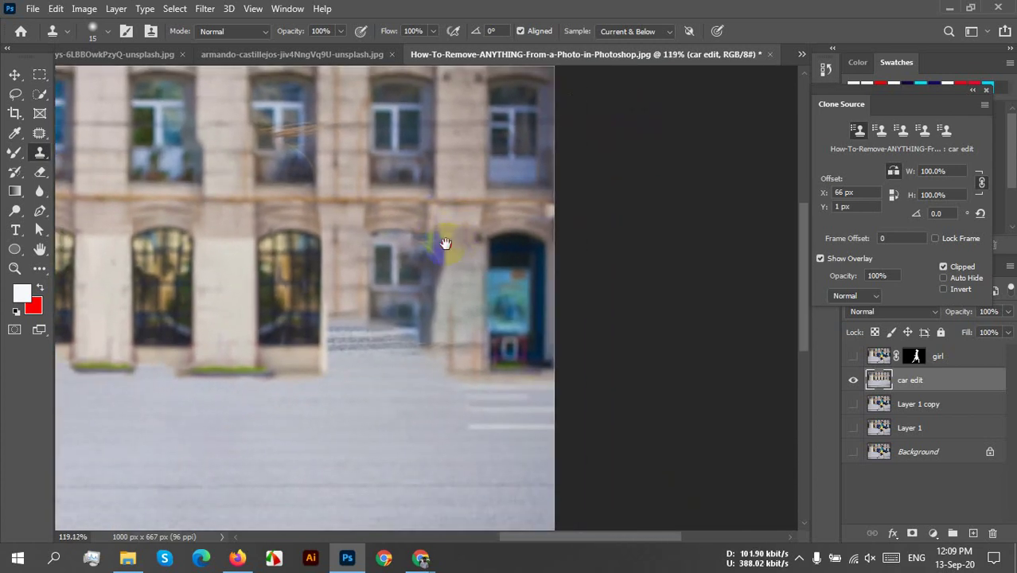
pyautogui.click(36, 77)
pyautogui.click(597, 241)
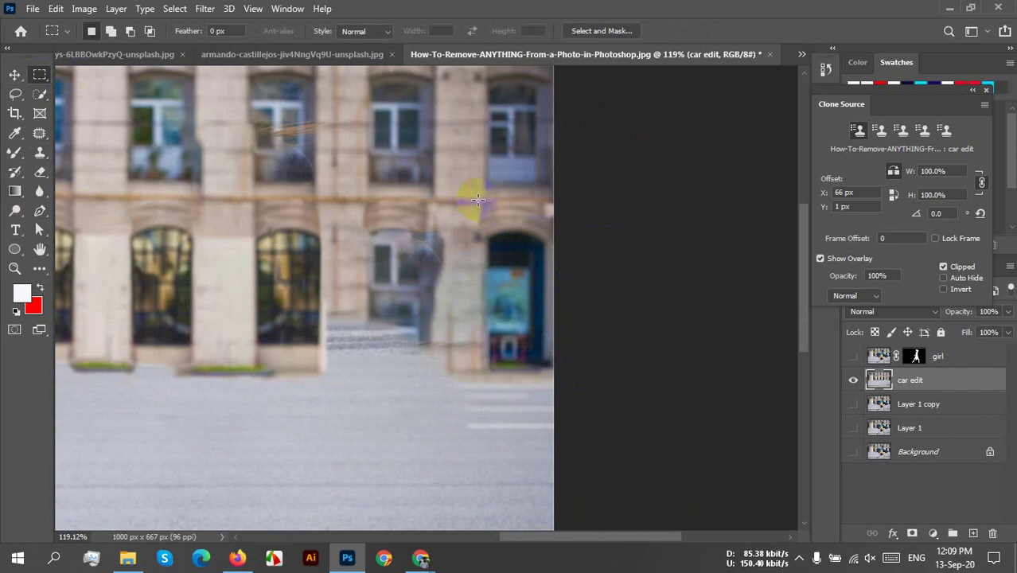
pyautogui.moveTo(478, 197); pyautogui.dragTo(558, 383)
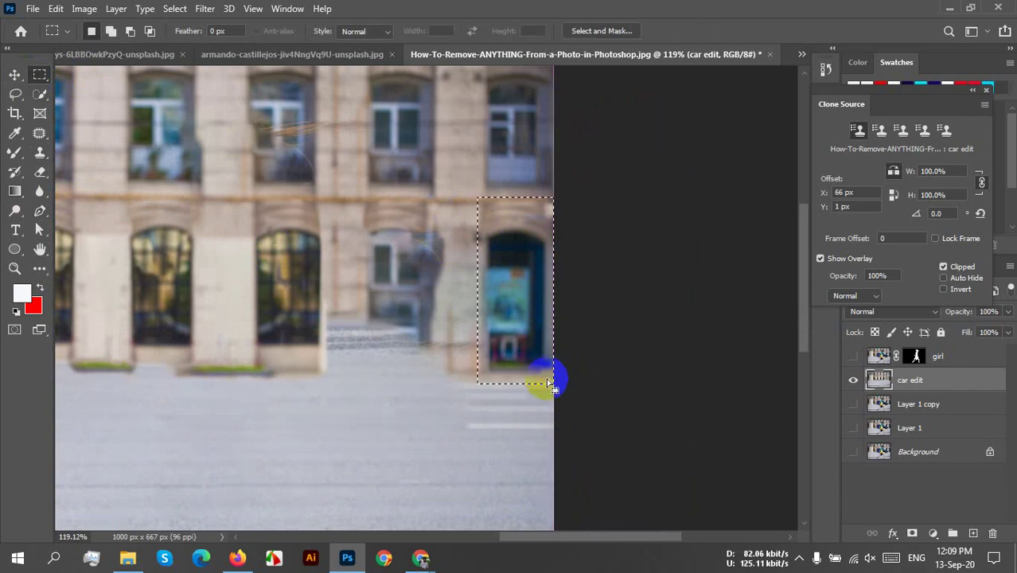
pyautogui.press('v')
pyautogui.click(509, 342)
pyautogui.moveTo(509, 343); pyautogui.dragTo(399, 344)
pyautogui.hotkey('ctrl', 'z')
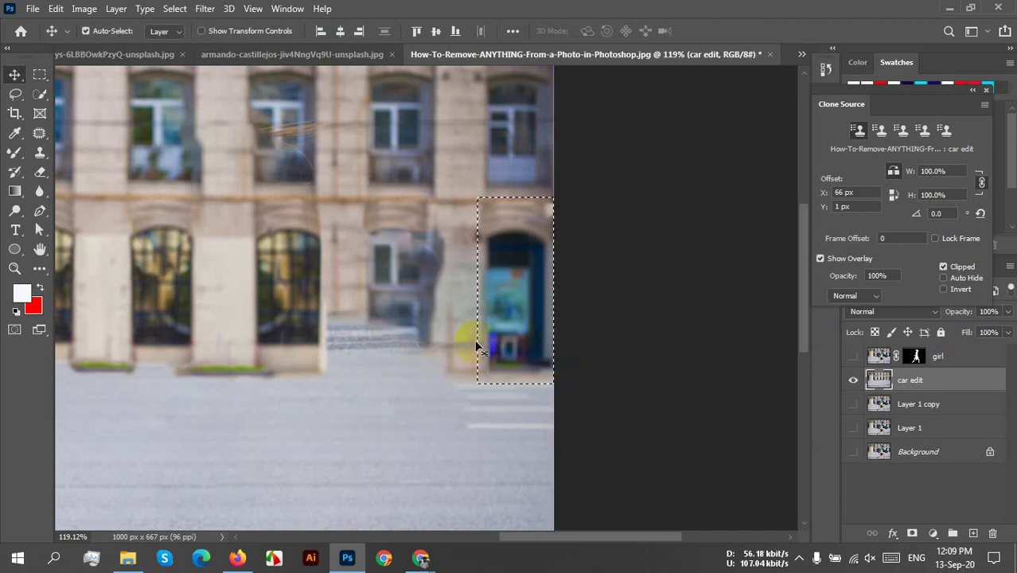
pyautogui.moveTo(511, 341); pyautogui.dragTo(399, 334)
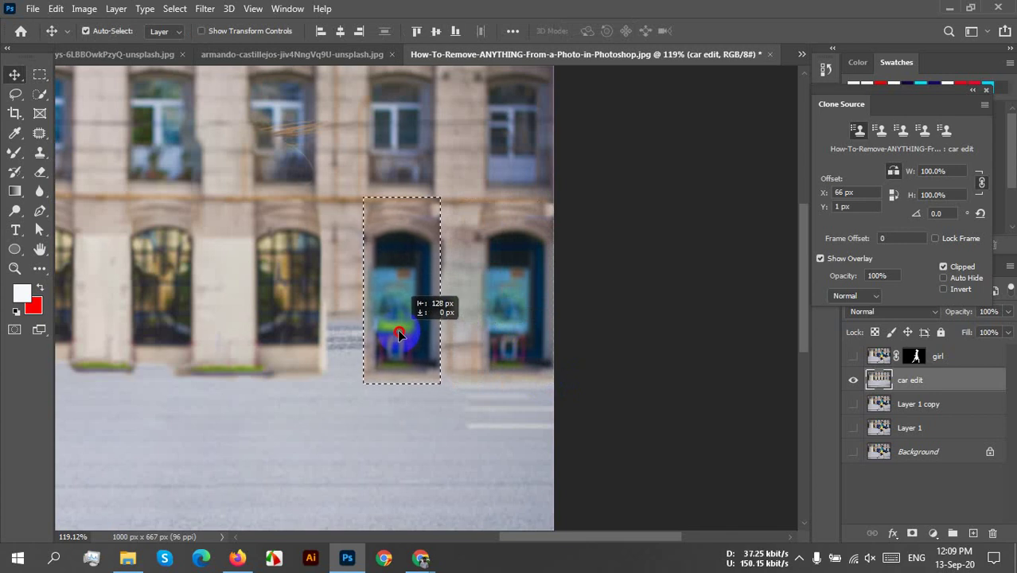
pyautogui.moveTo(399, 334); pyautogui.dragTo(400, 334)
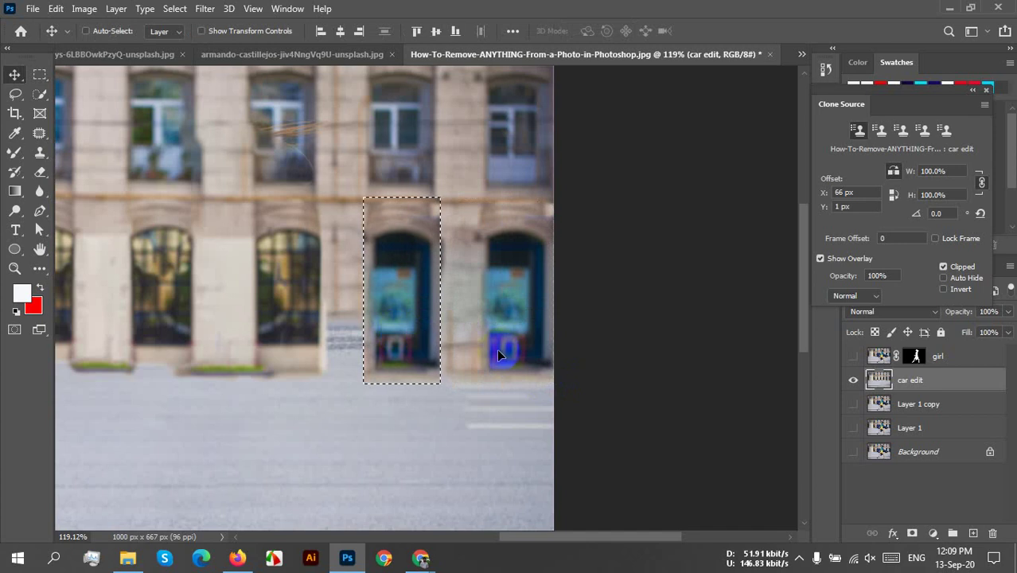
pyautogui.hotkey('ctrl', 'd')
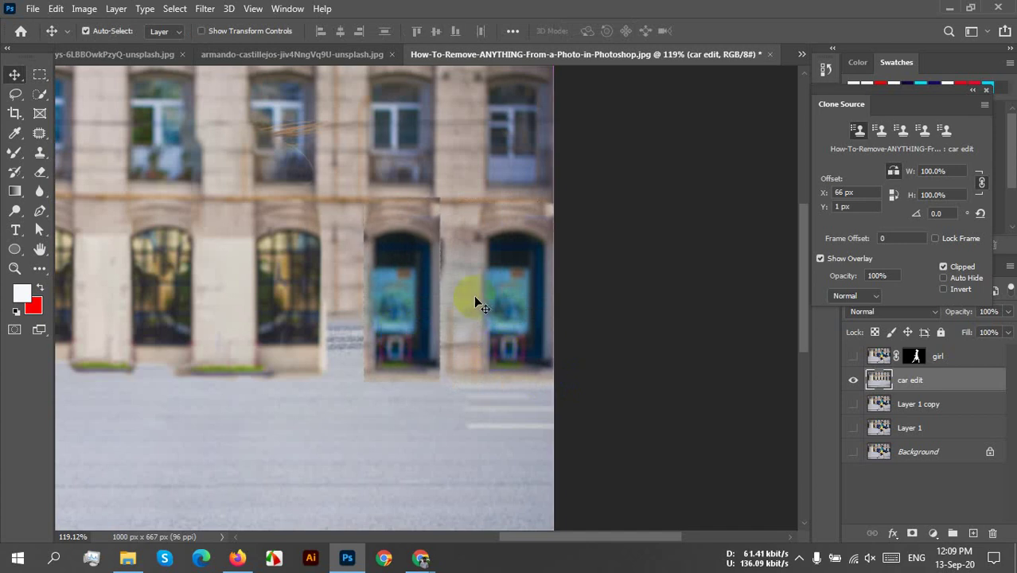
# Add a layer mask to the car edit layer
pyautogui.scroll(1, 465, 296)
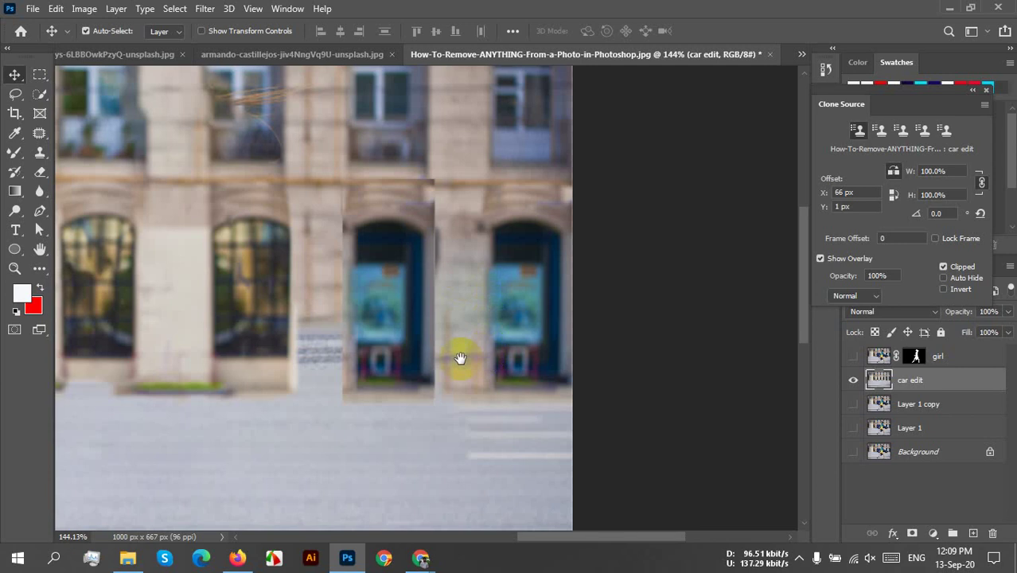
pyautogui.moveTo(460, 358); pyautogui.dragTo(527, 358)
pyautogui.click(875, 382)
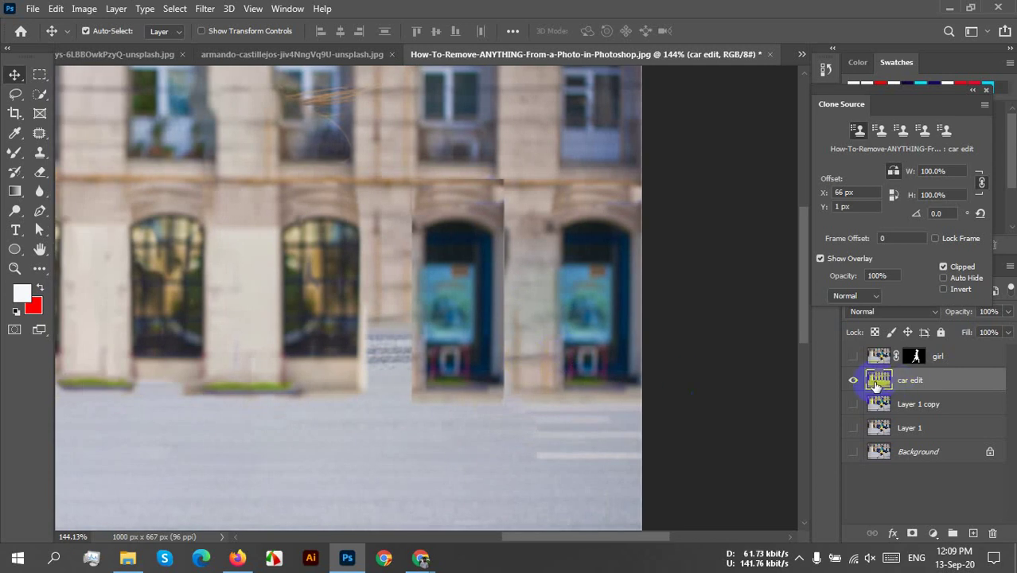
pyautogui.click(912, 533)
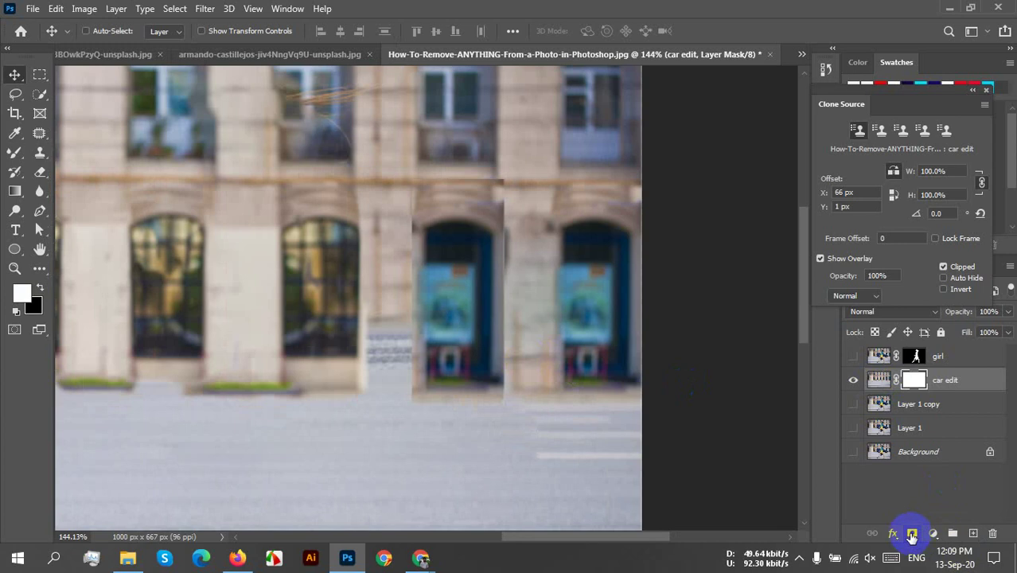
pyautogui.hotkey('ctrl', 'i')
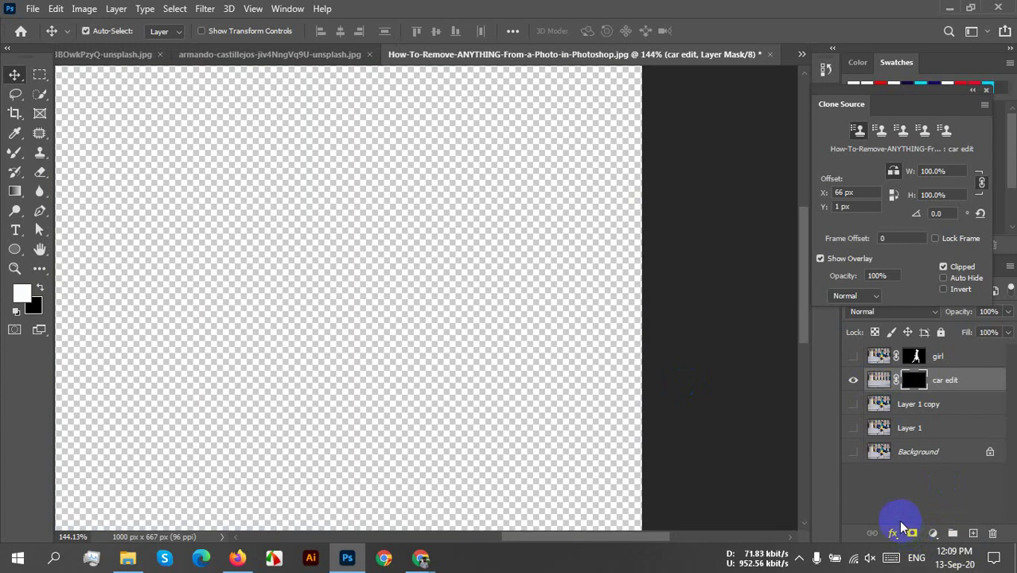
pyautogui.scroll(-2, 836, 500)
pyautogui.hotkey('ctrl', '0')
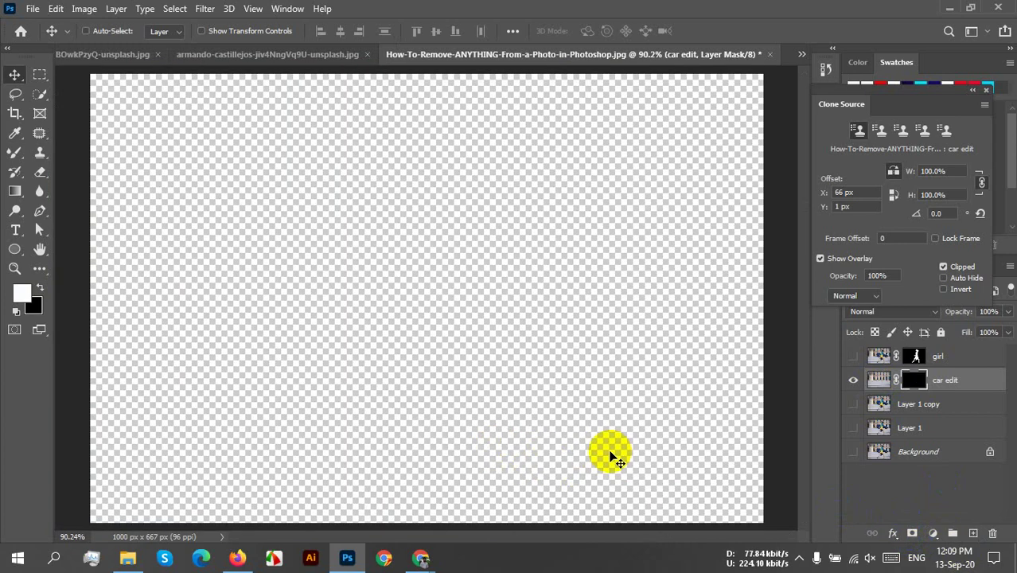
pyautogui.hotkey('ctrl', 'z')
pyautogui.hotkey('ctrl', 'z')
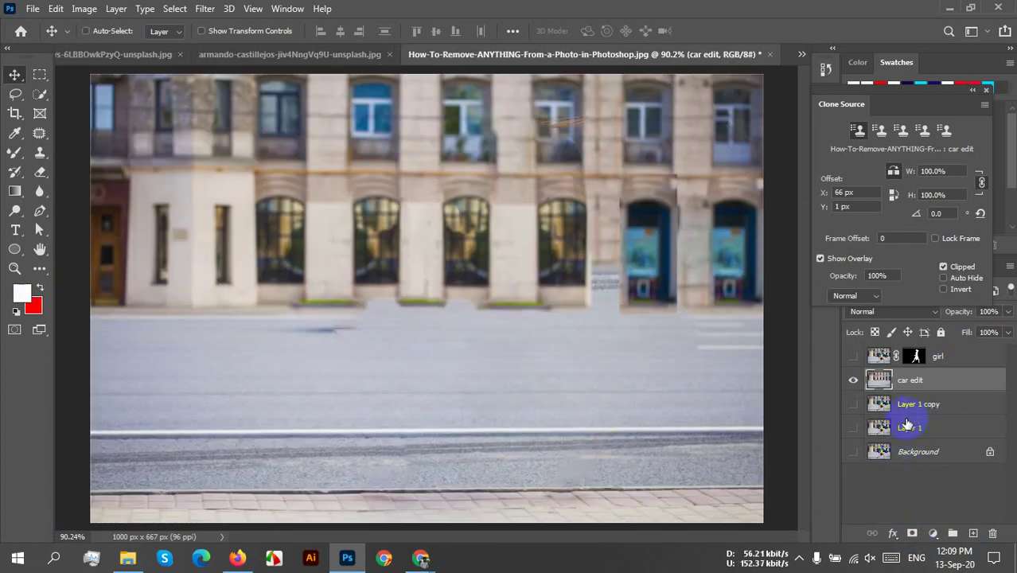
pyautogui.keyDown('alt'); pyautogui.click(912, 534); pyautogui.keyUp('alt')
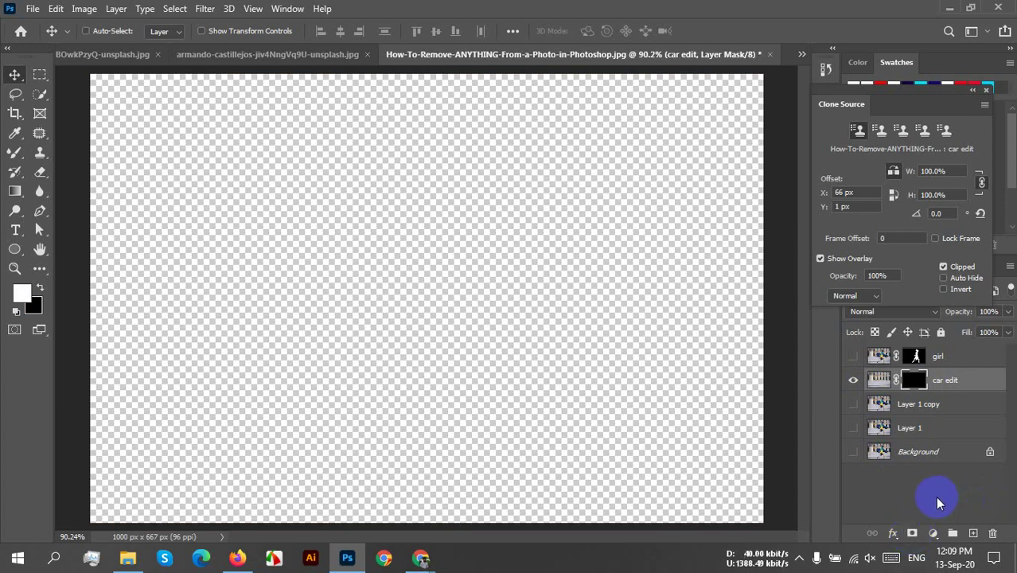
pyautogui.hotkey('ctrl', 'z')
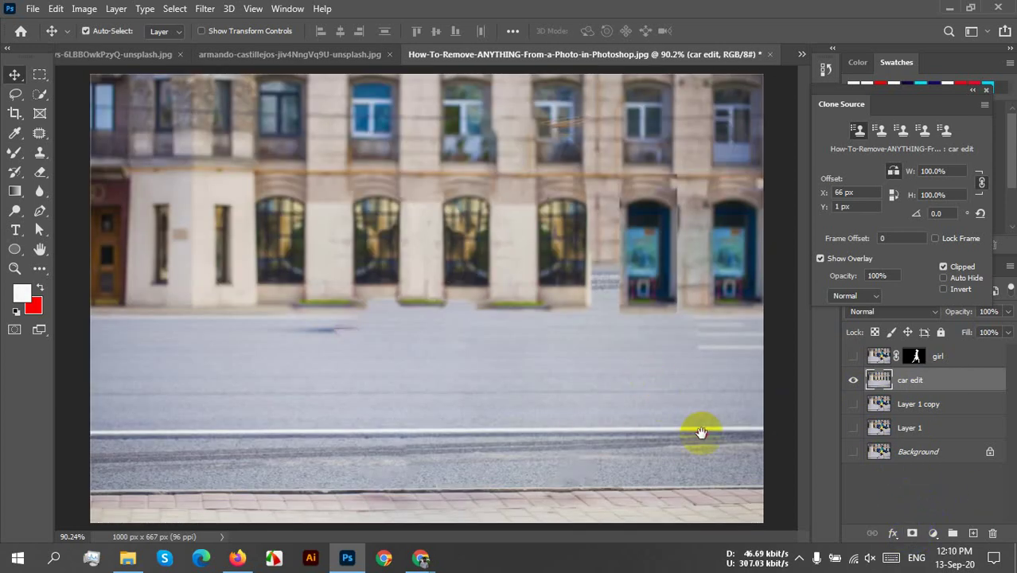
# Clone the cornice and pillar between the two blue doorways over the hard vertical seam along the copied doorway's edge
pyautogui.scroll(3, 686, 253)
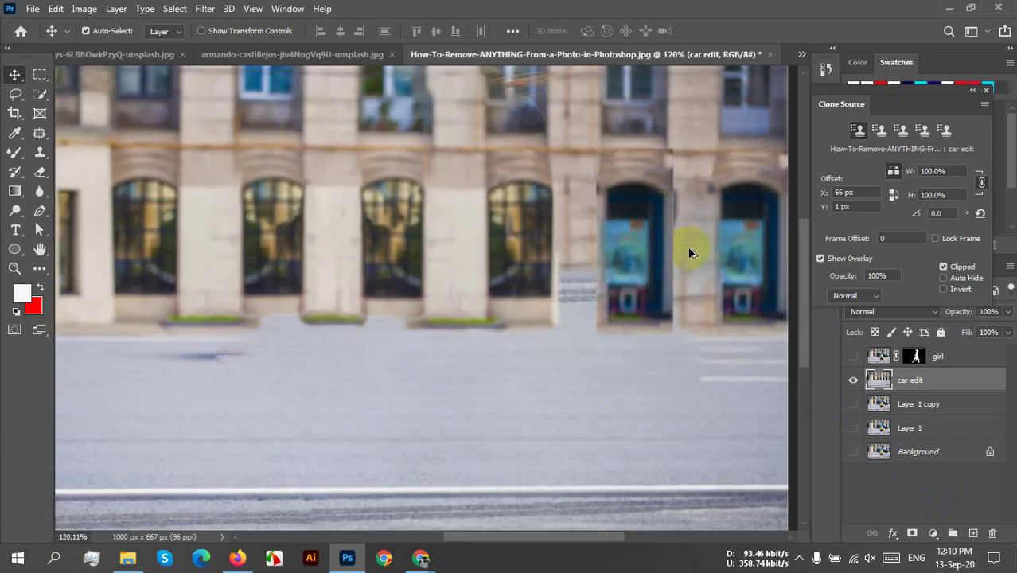
pyautogui.moveTo(682, 236); pyautogui.dragTo(718, 312)
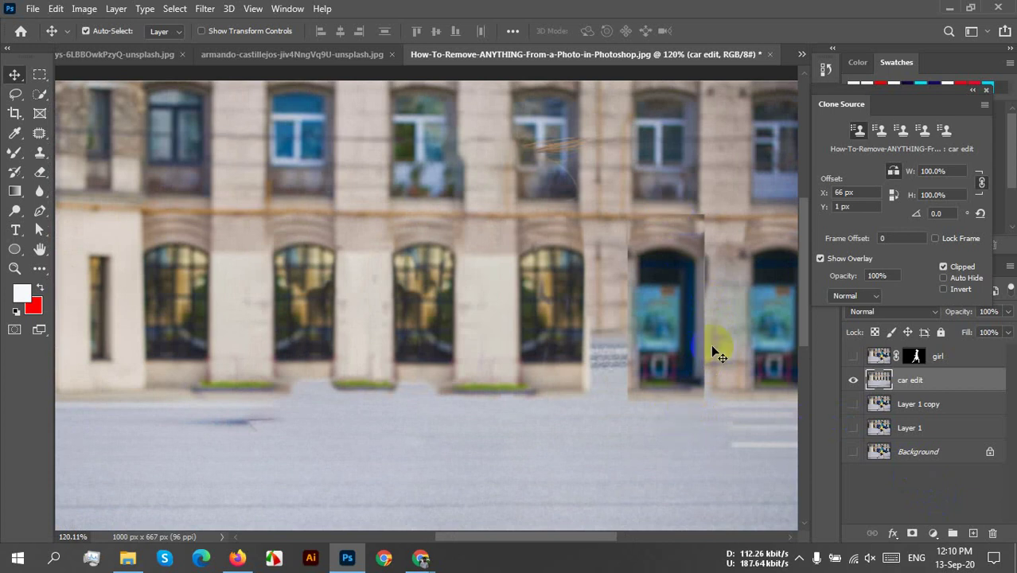
pyautogui.hscroll(3, 711, 344)
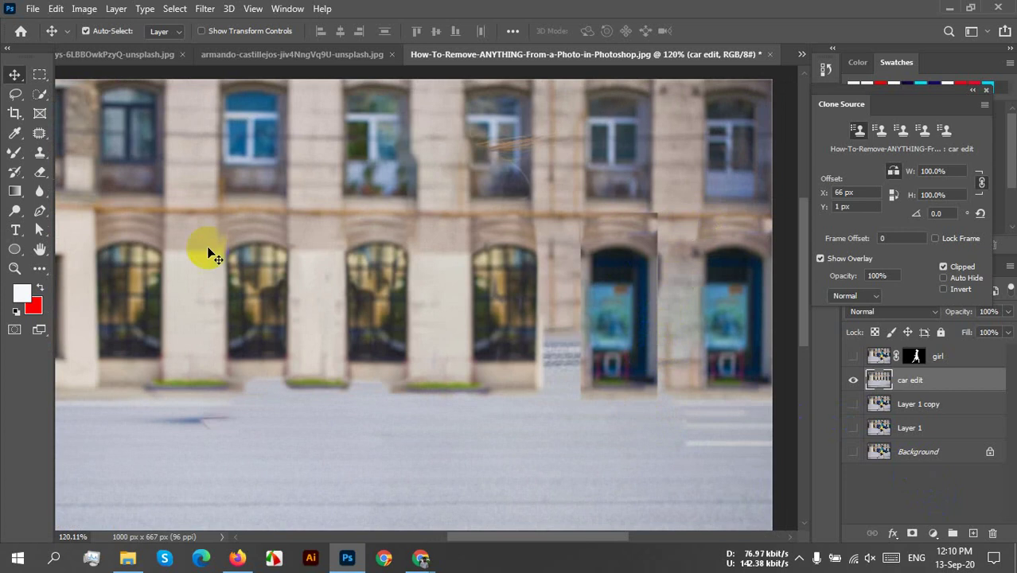
pyautogui.click(39, 152)
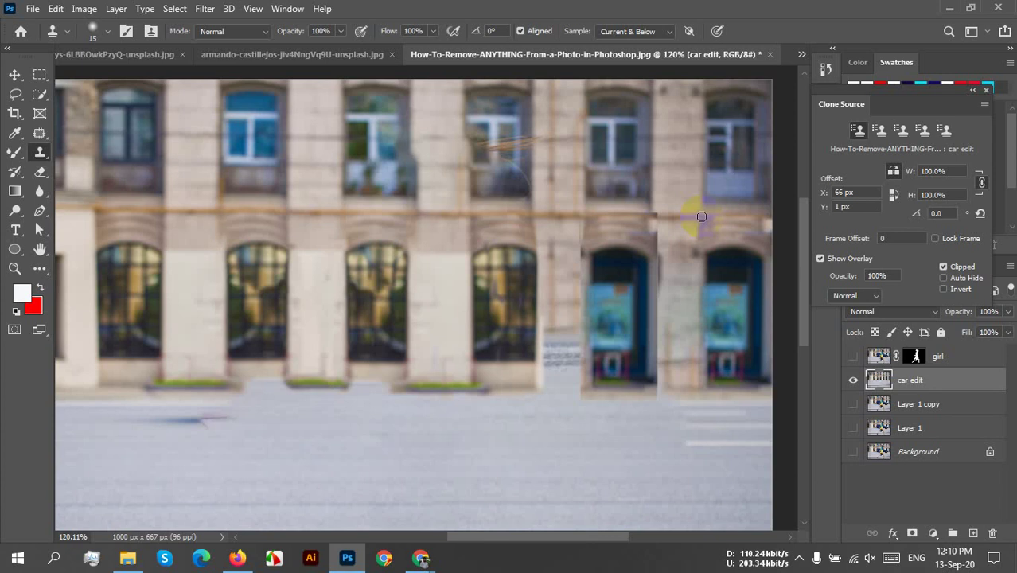
pyautogui.keyDown('alt'); pyautogui.click(700, 216); pyautogui.keyUp('alt')
pyautogui.scroll(1, 749, 277)
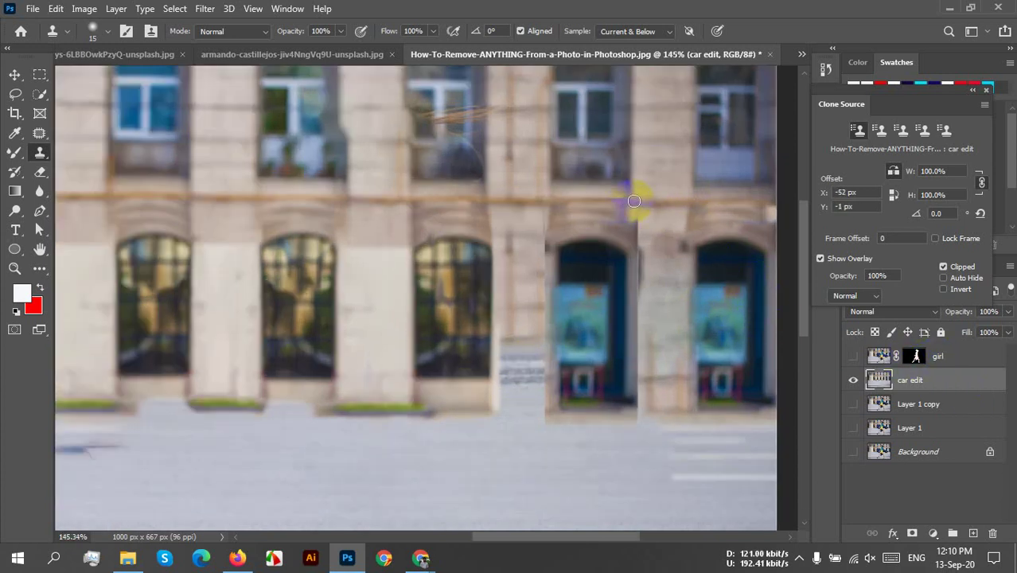
pyautogui.moveTo(633, 201); pyautogui.dragTo(637, 416)
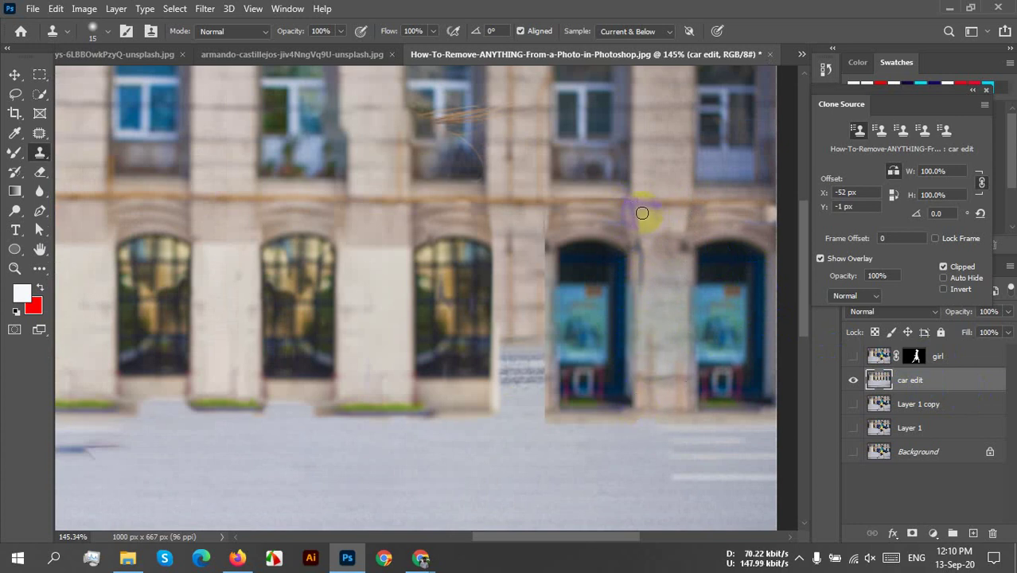
pyautogui.moveTo(634, 215); pyautogui.dragTo(641, 358)
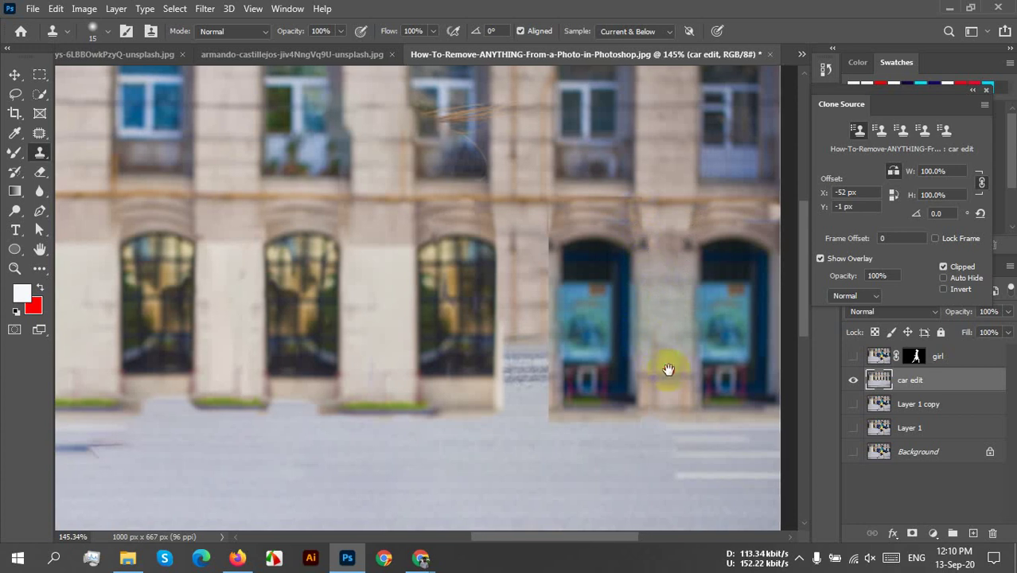
pyautogui.hscroll(-1, 672, 367)
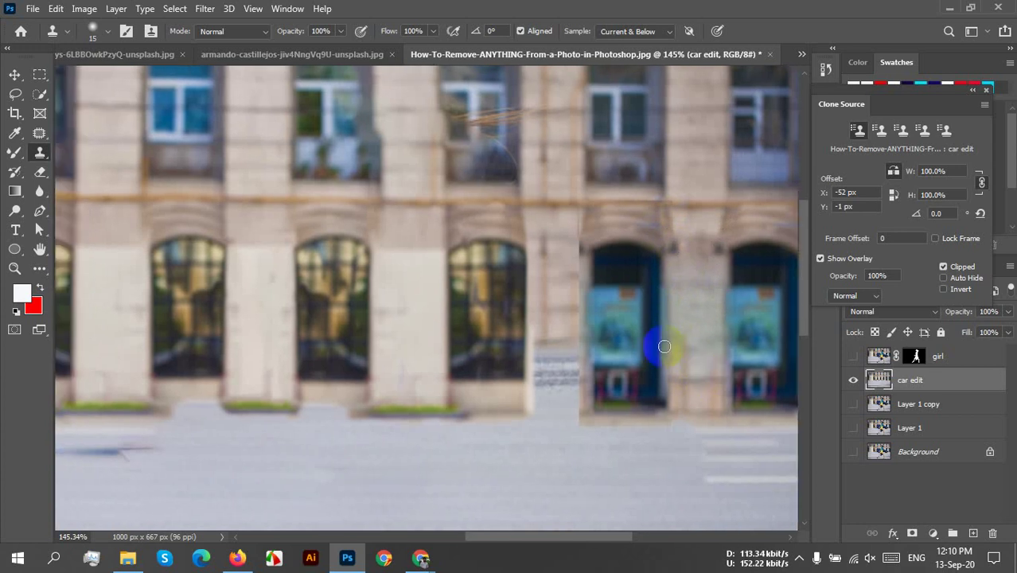
pyautogui.keyDown('alt'); pyautogui.click(519, 209); pyautogui.keyUp('alt')
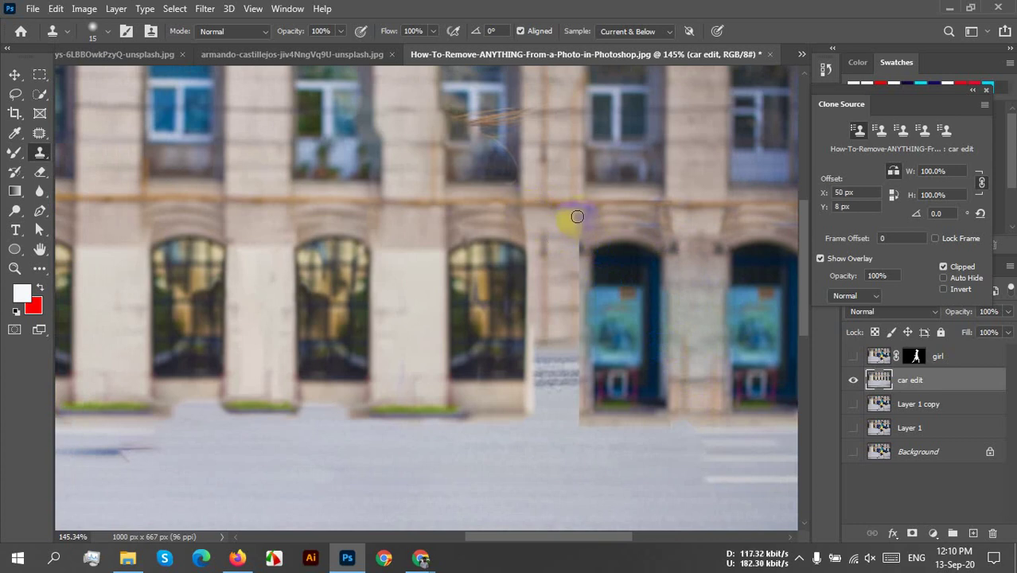
pyautogui.moveTo(577, 212)
pyautogui.mouseDown()
pyautogui.moveTo(581, 400)
pyautogui.moveTo(609, 416)
pyautogui.moveTo(620, 410)
pyautogui.mouseUp()
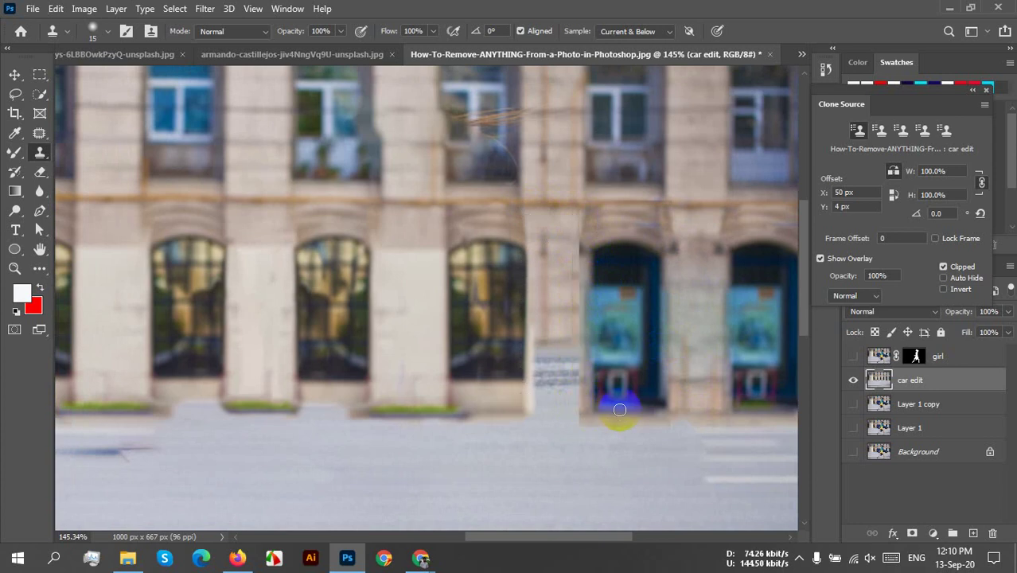
pyautogui.keyDown('alt'); pyautogui.click(725, 203); pyautogui.keyUp('alt')
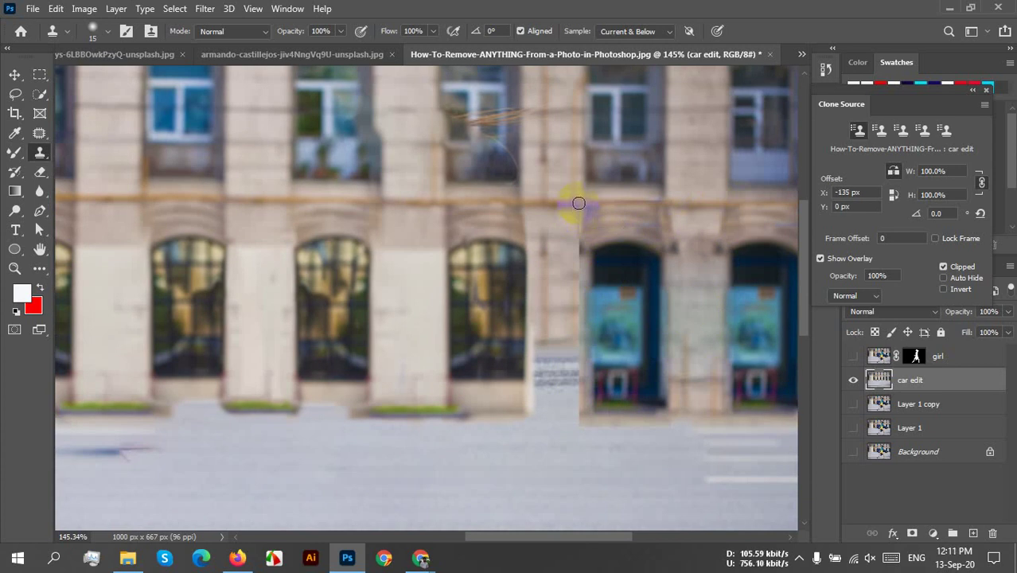
pyautogui.moveTo(578, 203)
pyautogui.mouseDown()
pyautogui.moveTo(579, 421)
pyautogui.moveTo(564, 376)
pyautogui.mouseUp()
pyautogui.moveTo(577, 203)
pyautogui.mouseDown()
pyautogui.moveTo(580, 292)
pyautogui.moveTo(555, 293)
pyautogui.moveTo(572, 291)
pyautogui.moveTo(582, 415)
pyautogui.moveTo(597, 336)
pyautogui.moveTo(595, 259)
pyautogui.moveTo(591, 360)
pyautogui.moveTo(633, 360)
pyautogui.moveTo(634, 371)
pyautogui.mouseUp()
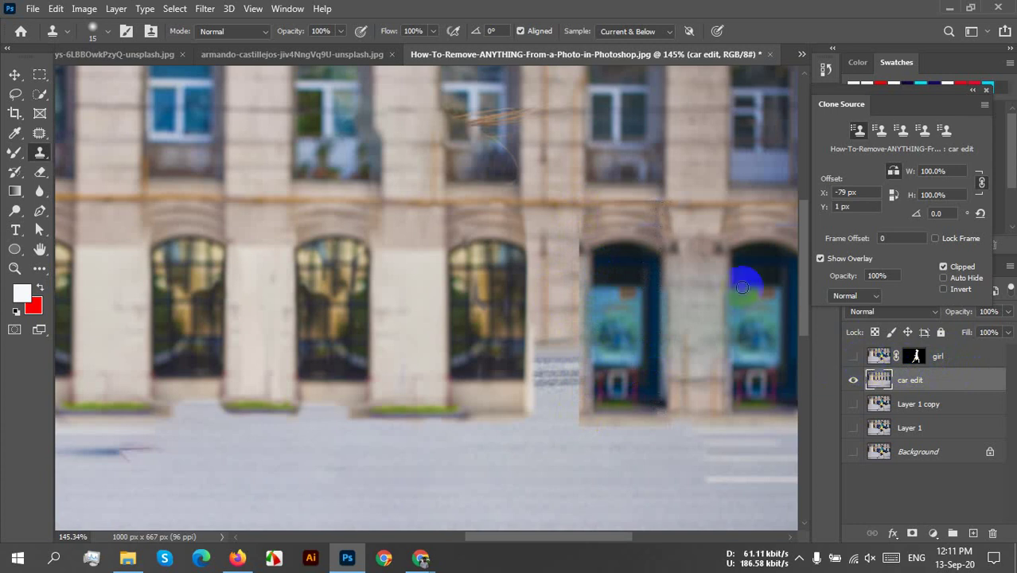
# Clone the pillar edge over the copied doorway's other seam, facing the arched windows, and touch up the curb below
pyautogui.keyDown('alt'); pyautogui.click(671, 204); pyautogui.keyUp('alt')
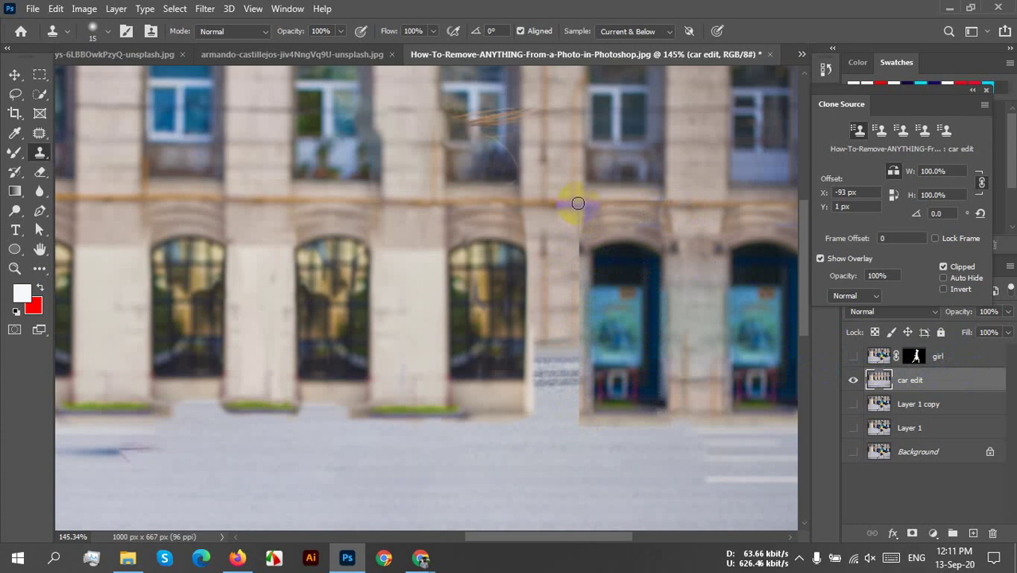
pyautogui.moveTo(577, 204)
pyautogui.mouseDown()
pyautogui.moveTo(573, 425)
pyautogui.moveTo(573, 348)
pyautogui.moveTo(569, 409)
pyautogui.moveTo(556, 326)
pyautogui.moveTo(554, 417)
pyautogui.moveTo(560, 366)
pyautogui.moveTo(560, 385)
pyautogui.moveTo(550, 342)
pyautogui.moveTo(544, 393)
pyautogui.moveTo(537, 264)
pyautogui.moveTo(537, 418)
pyautogui.moveTo(559, 401)
pyautogui.moveTo(559, 337)
pyautogui.moveTo(558, 404)
pyautogui.mouseUp()
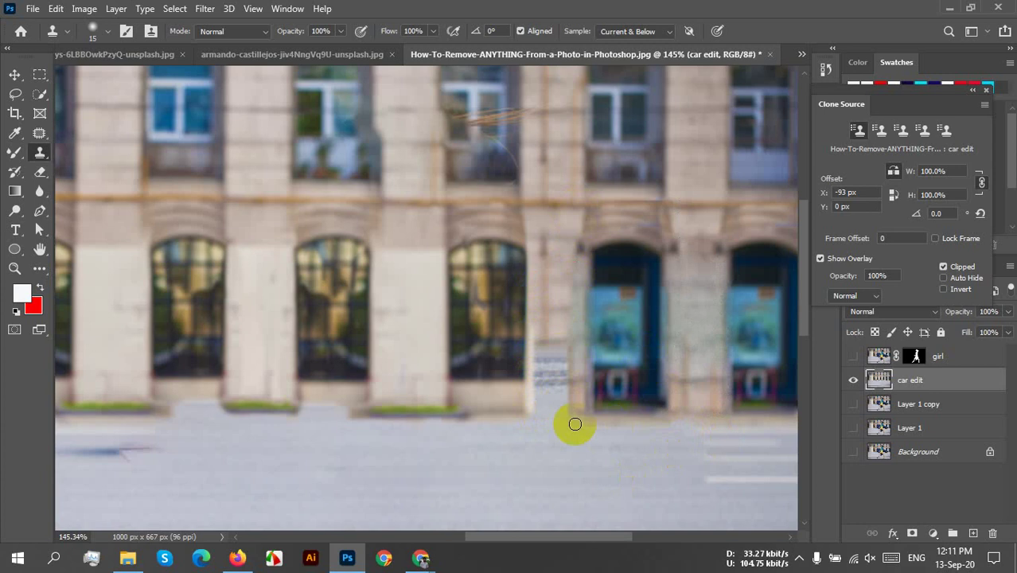
pyautogui.click(348, 351)
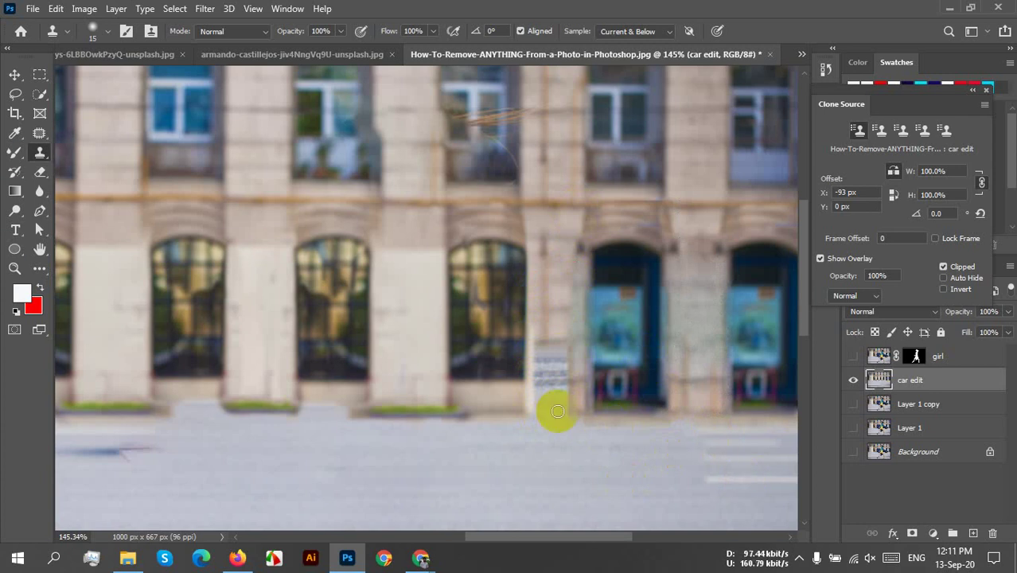
pyautogui.click(608, 388)
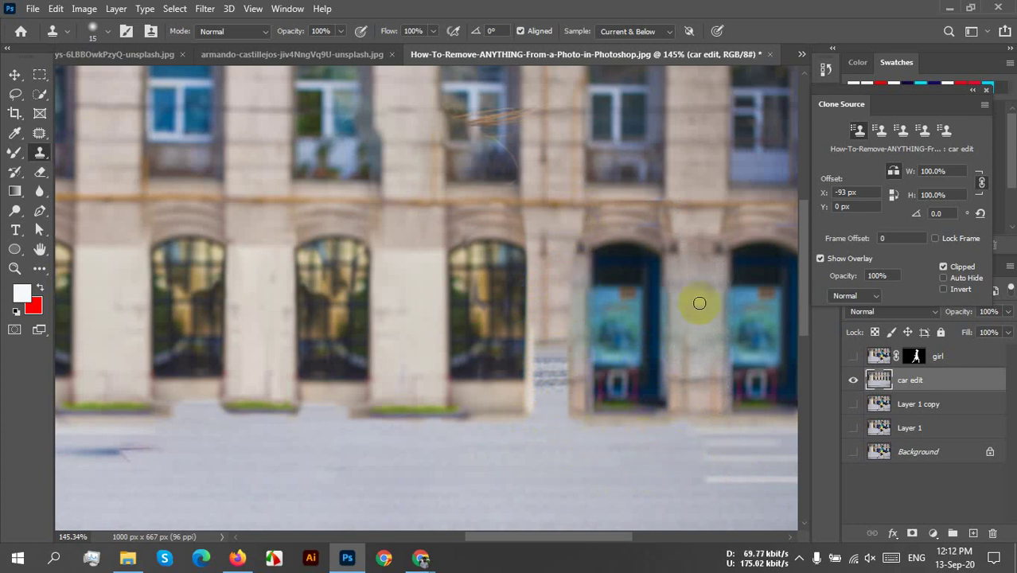
pyautogui.click(719, 261)
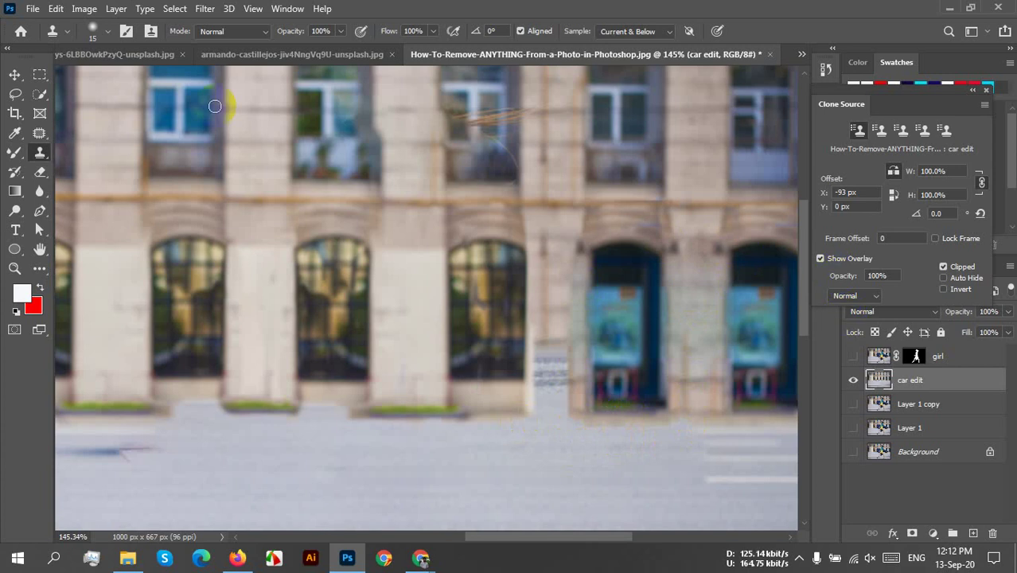
# Select the pillar between the two blue doorways, place a copy between the last arched window and the copied doorway, and deselect
pyautogui.click(42, 77)
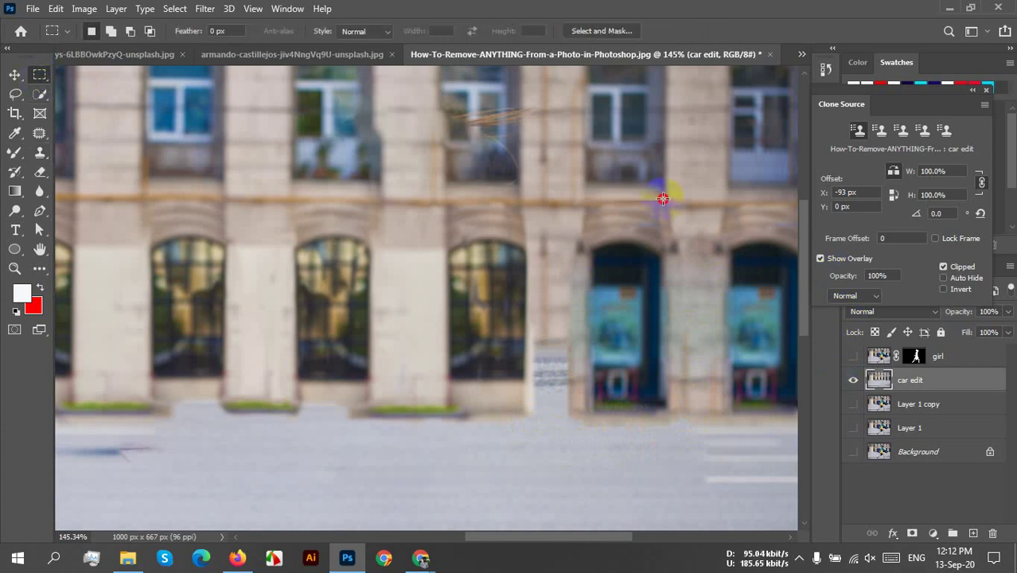
pyautogui.moveTo(663, 198); pyautogui.dragTo(730, 426)
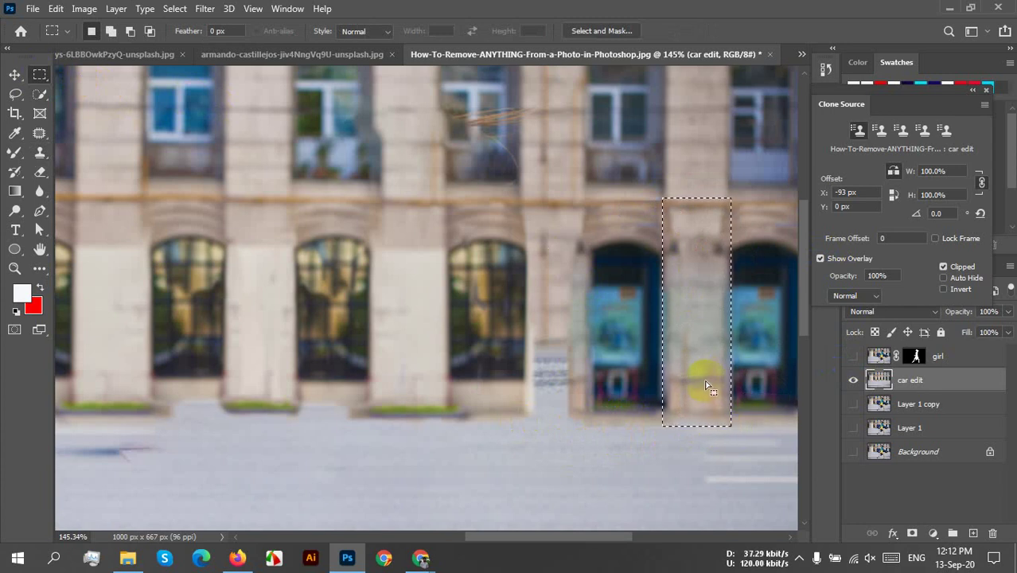
pyautogui.press('v')
pyautogui.moveTo(704, 387); pyautogui.dragTo(562, 382)
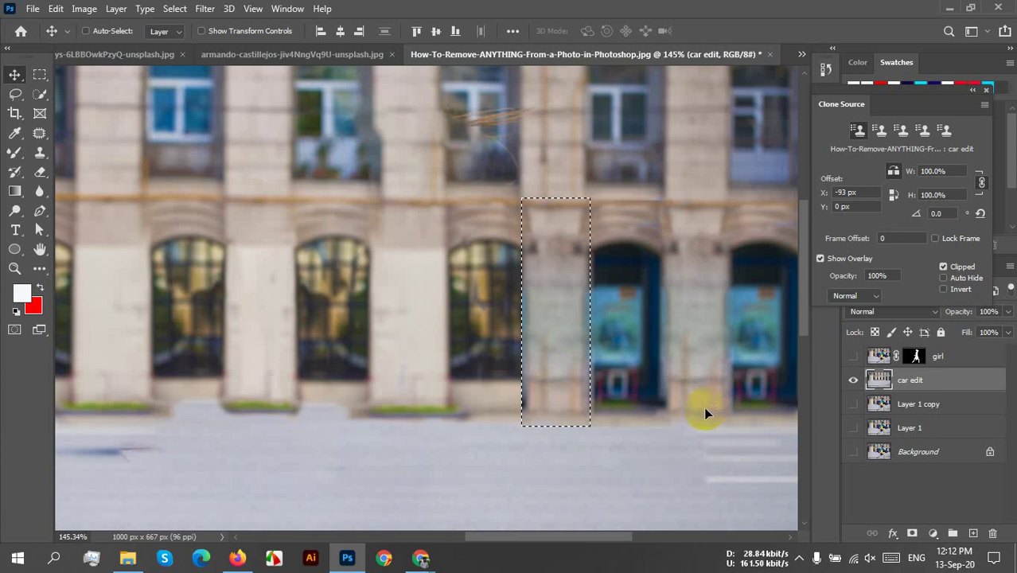
pyautogui.hotkey('ctrl', 'd')
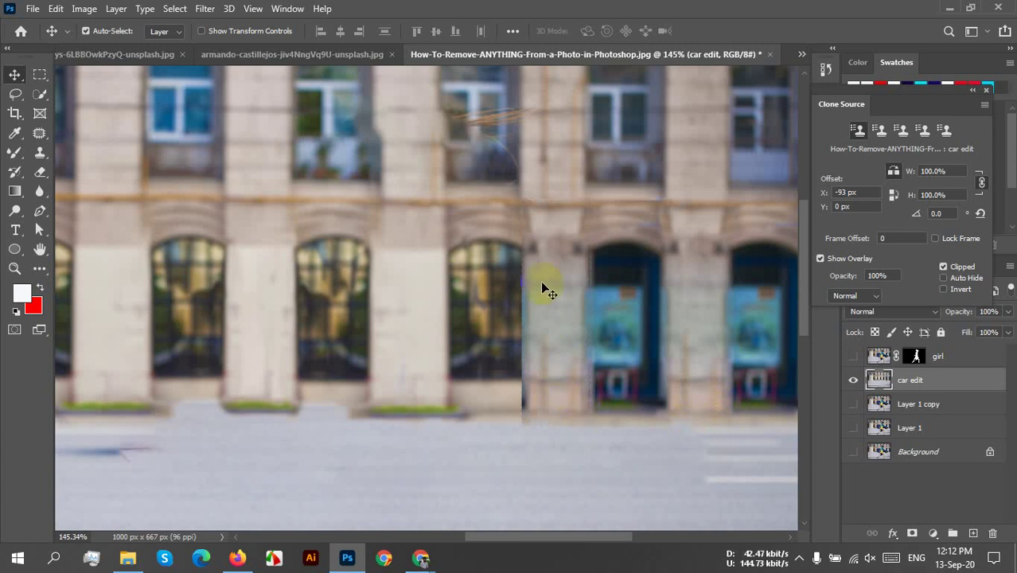
pyautogui.click(511, 318)
pyautogui.click(354, 253)
pyautogui.click(40, 152)
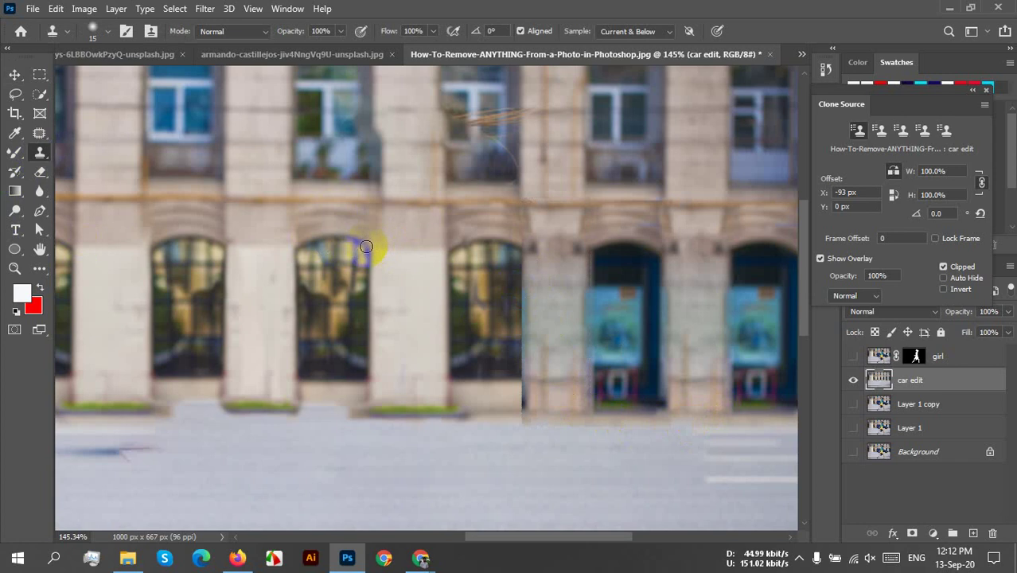
pyautogui.click(516, 252)
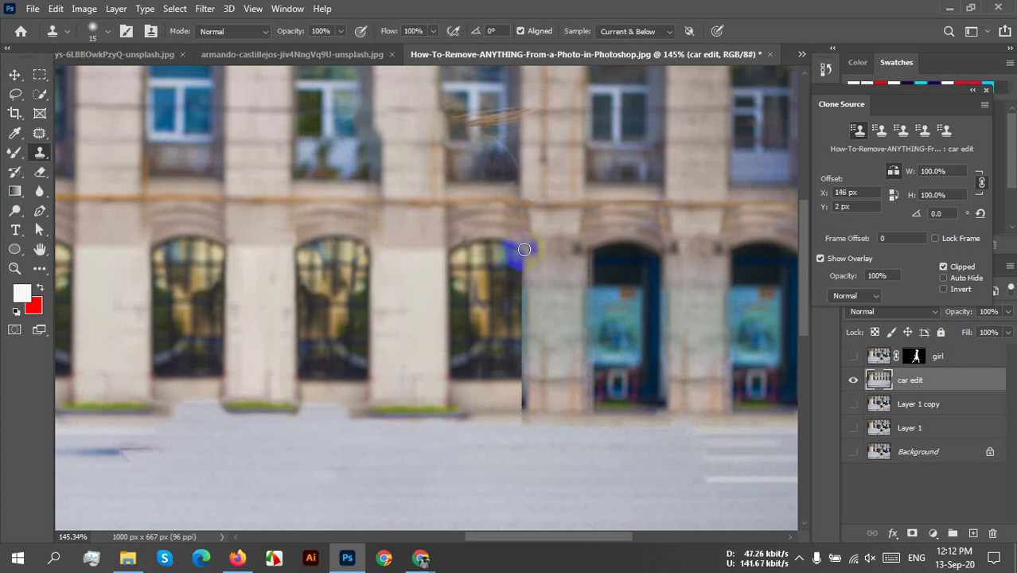
pyautogui.moveTo(525, 250)
pyautogui.mouseDown()
pyautogui.moveTo(526, 424)
pyautogui.moveTo(506, 274)
pyautogui.mouseUp()
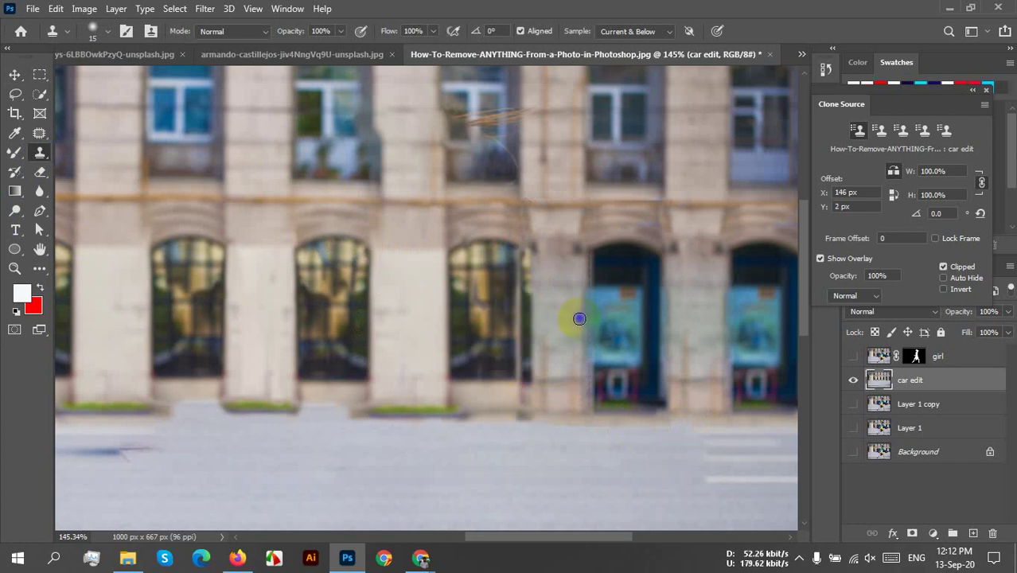
pyautogui.hotkey('ctrl', 'z')
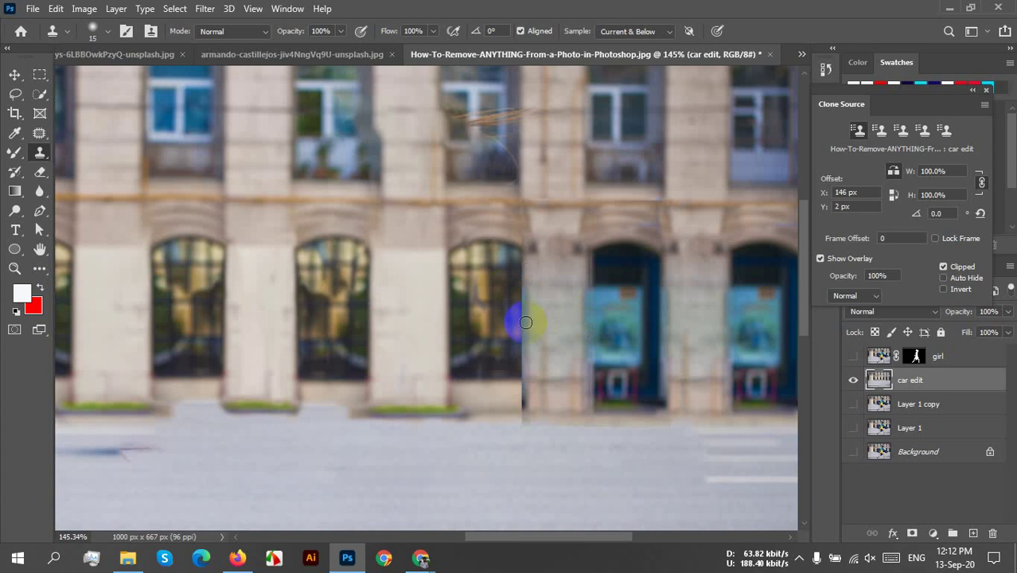
pyautogui.keyDown('alt'); pyautogui.click(294, 249); pyautogui.keyUp('alt')
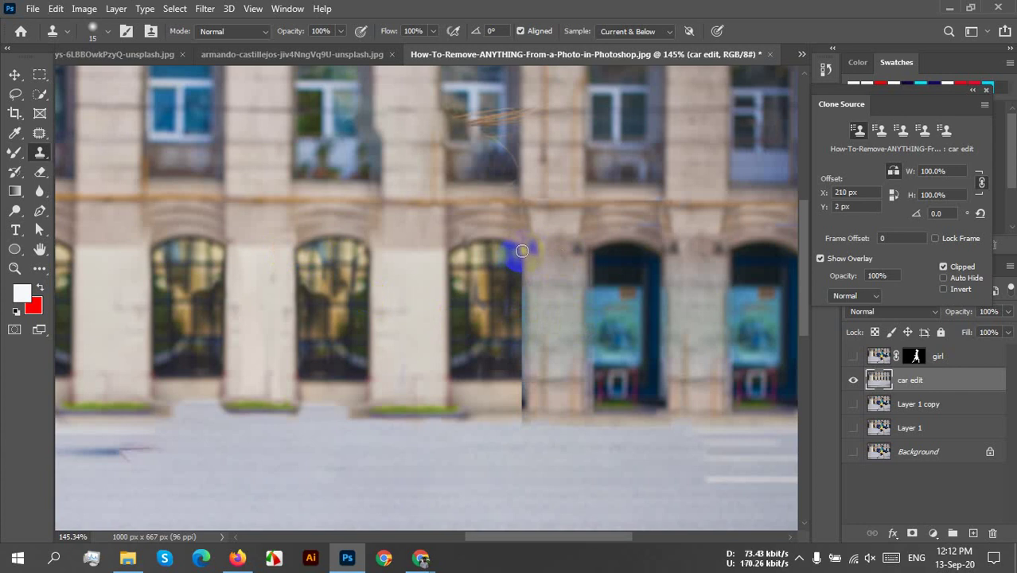
pyautogui.moveTo(521, 250); pyautogui.dragTo(529, 300)
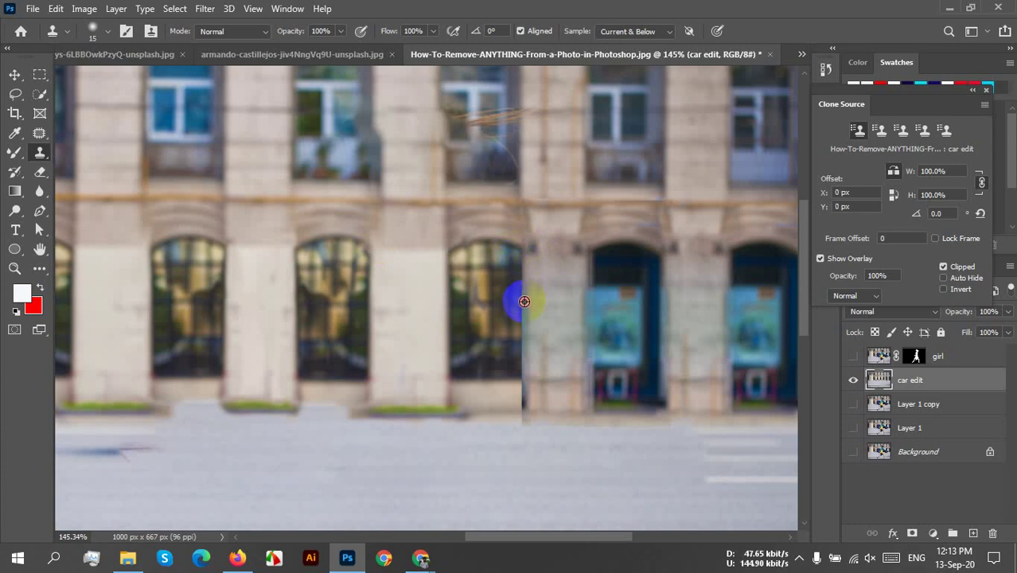
# Clone the window and wall edge down over the hard seam between the last arched window and the adjoining pillar copy
pyautogui.keyDown('alt'); pyautogui.click(526, 326); pyautogui.keyUp('alt')
pyautogui.click(511, 272)
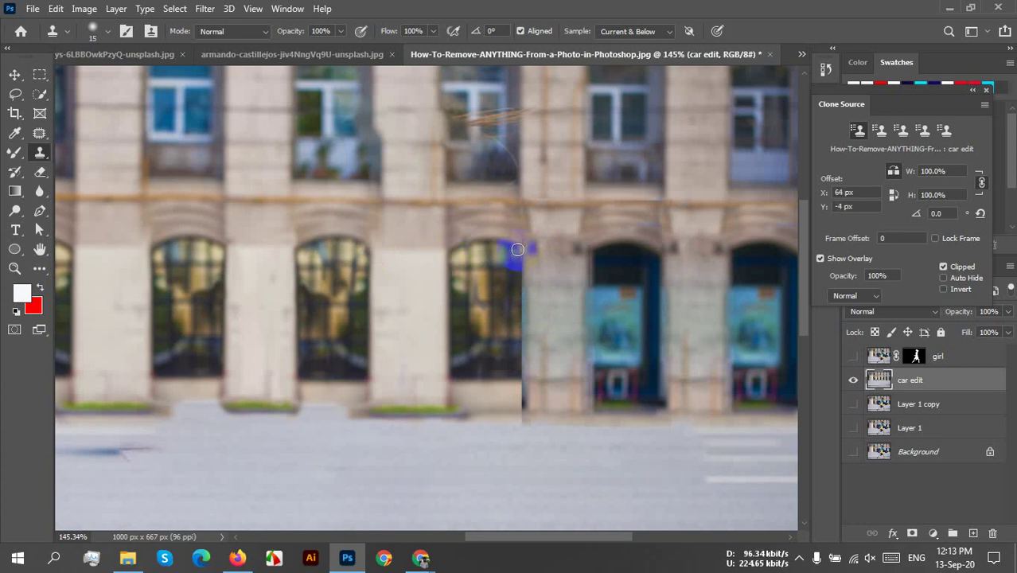
pyautogui.moveTo(521, 251)
pyautogui.mouseDown()
pyautogui.moveTo(533, 298)
pyautogui.moveTo(555, 305)
pyautogui.moveTo(522, 316)
pyautogui.moveTo(511, 334)
pyautogui.moveTo(513, 263)
pyautogui.moveTo(522, 420)
pyautogui.mouseUp()
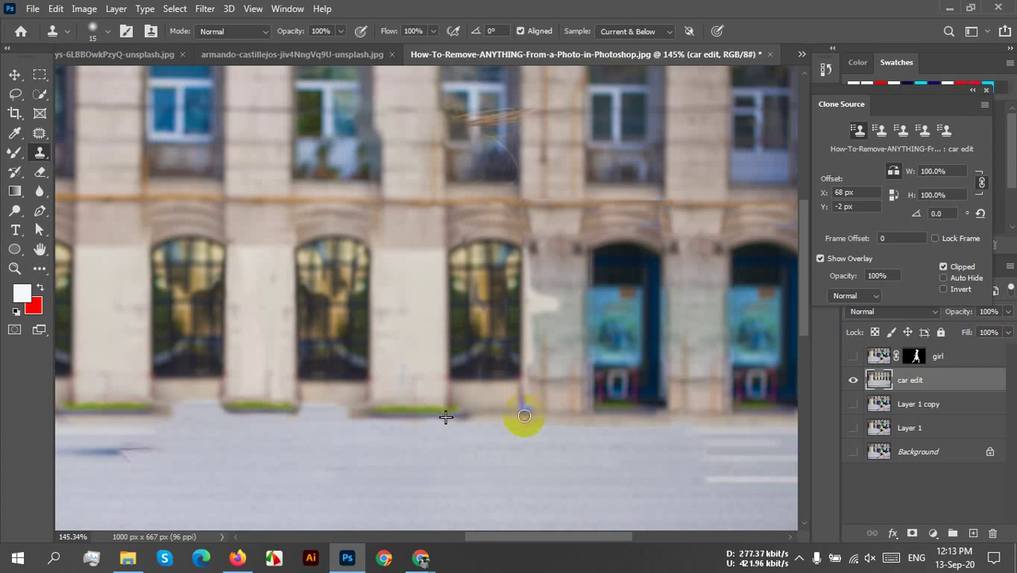
# Clone the pillar between the two blue doorways over the patchy top and face of the pillar beside the last arched window
pyautogui.keyDown('alt'); pyautogui.click(670, 258); pyautogui.keyUp('alt')
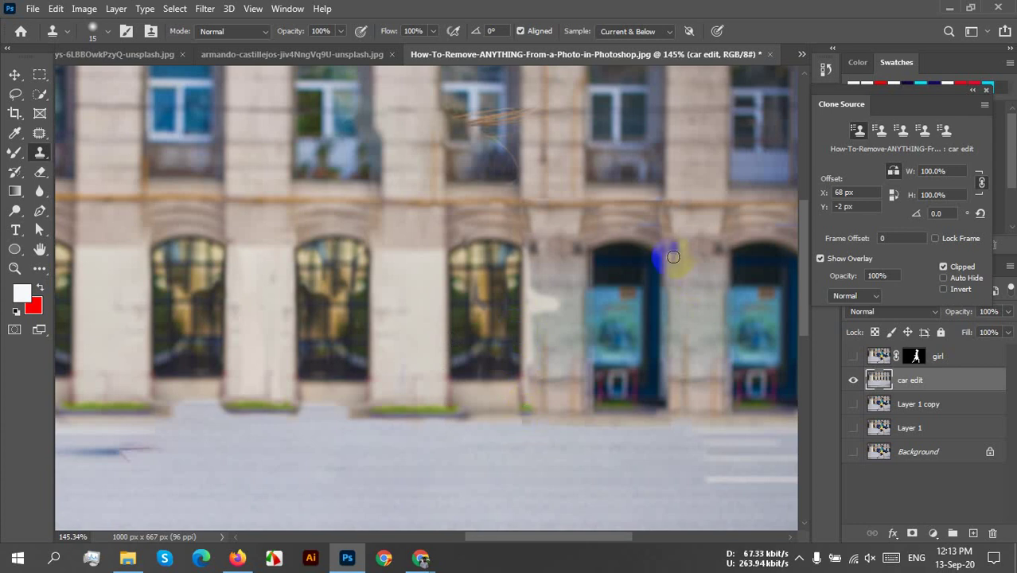
pyautogui.moveTo(662, 254); pyautogui.dragTo(676, 259)
pyautogui.keyDown('alt'); pyautogui.click(677, 261); pyautogui.keyUp('alt')
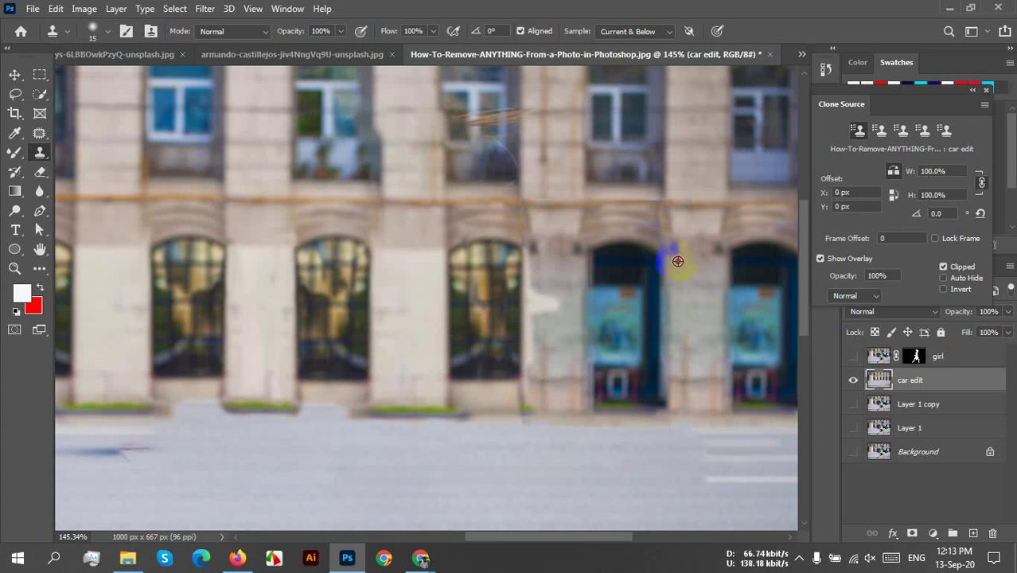
pyautogui.click(519, 259)
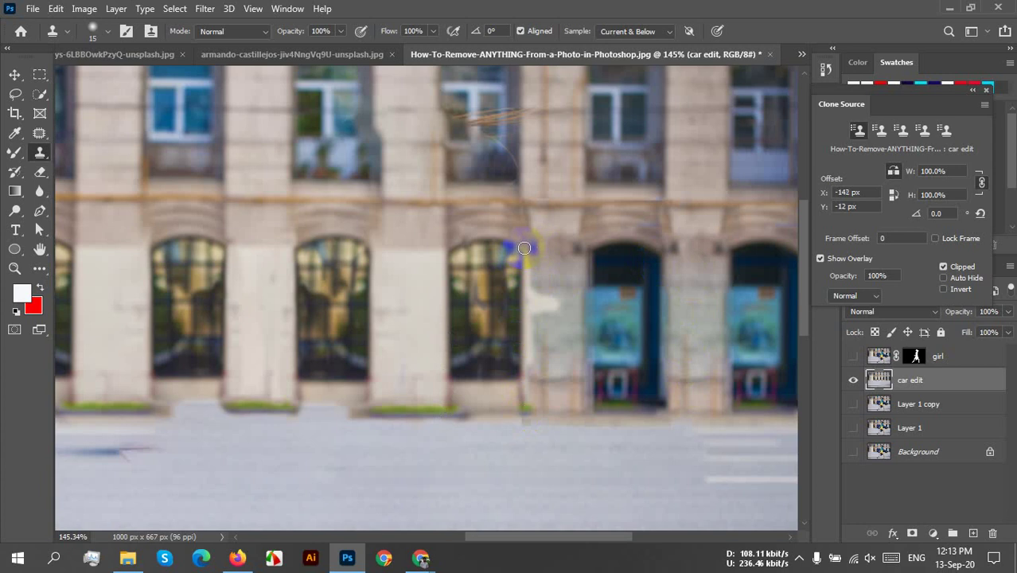
pyautogui.moveTo(527, 251)
pyautogui.mouseDown()
pyautogui.moveTo(531, 364)
pyautogui.moveTo(535, 312)
pyautogui.moveTo(593, 303)
pyautogui.mouseUp()
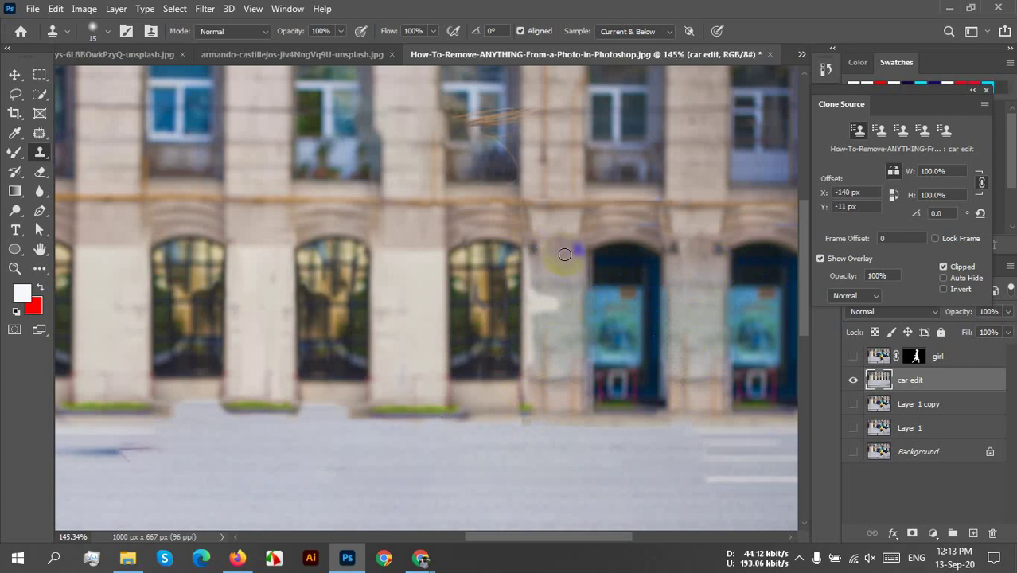
pyautogui.moveTo(534, 260)
pyautogui.mouseDown()
pyautogui.moveTo(532, 335)
pyautogui.moveTo(539, 299)
pyautogui.moveTo(550, 317)
pyautogui.moveTo(551, 298)
pyautogui.moveTo(526, 382)
pyautogui.mouseUp()
pyautogui.keyDown('shift'); pyautogui.click(705, 300); pyautogui.keyUp('shift')
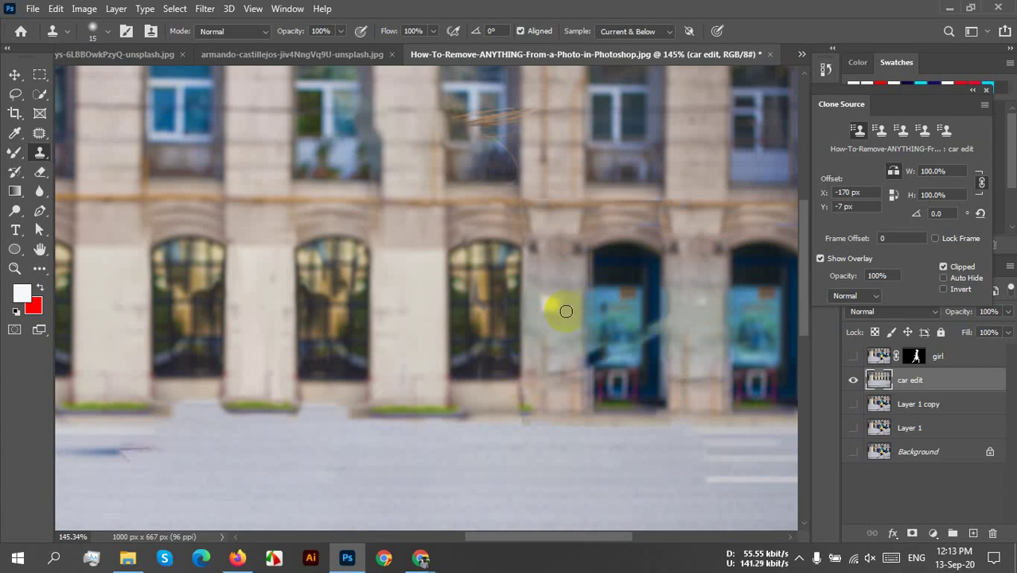
pyautogui.moveTo(561, 311)
pyautogui.mouseDown()
pyautogui.moveTo(545, 300)
pyautogui.moveTo(567, 307)
pyautogui.moveTo(545, 409)
pyautogui.moveTo(527, 382)
pyautogui.mouseUp()
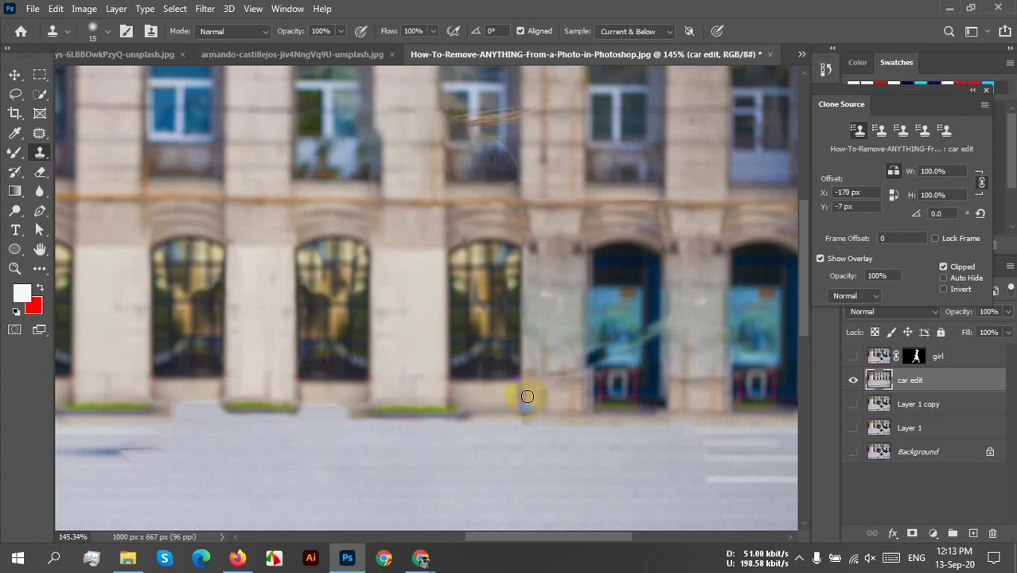
# Clone the lower part of the neighbouring pillar and blue doorway over the base of the copied pillar and its doorway edge
pyautogui.keyDown('alt'); pyautogui.click(685, 393); pyautogui.keyUp('alt')
pyautogui.moveTo(548, 396)
pyautogui.mouseDown()
pyautogui.moveTo(529, 387)
pyautogui.moveTo(547, 382)
pyautogui.moveTo(546, 404)
pyautogui.moveTo(540, 382)
pyautogui.moveTo(549, 377)
pyautogui.mouseUp()
pyautogui.click(610, 390)
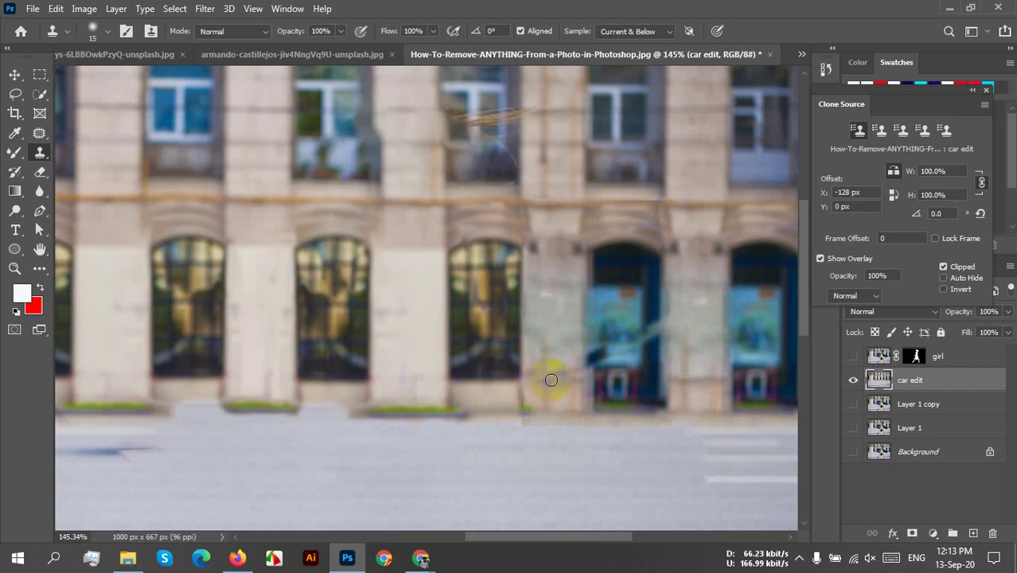
pyautogui.moveTo(741, 394); pyautogui.dragTo(745, 360)
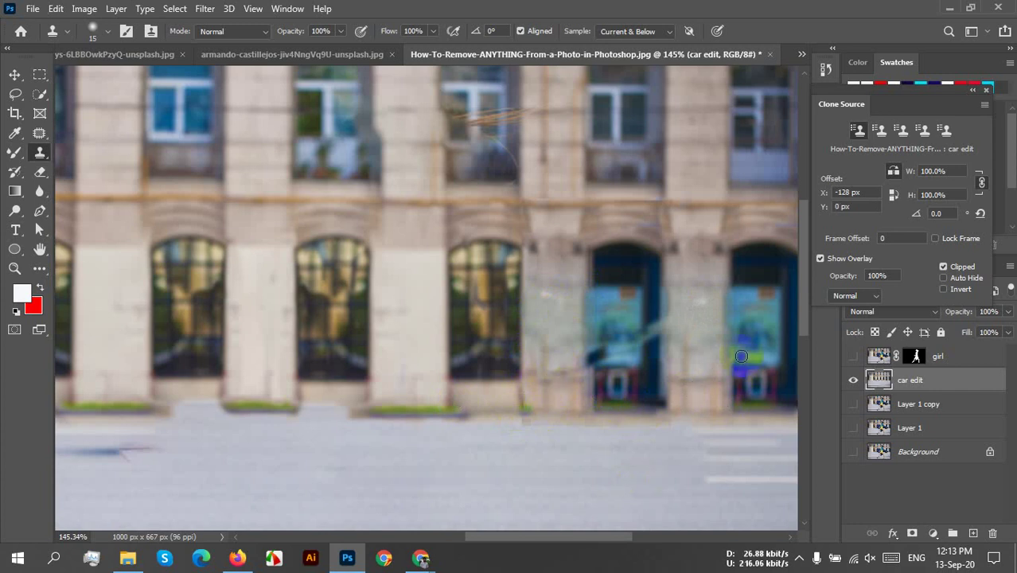
pyautogui.keyDown('alt'); pyautogui.click(738, 366); pyautogui.keyUp('alt')
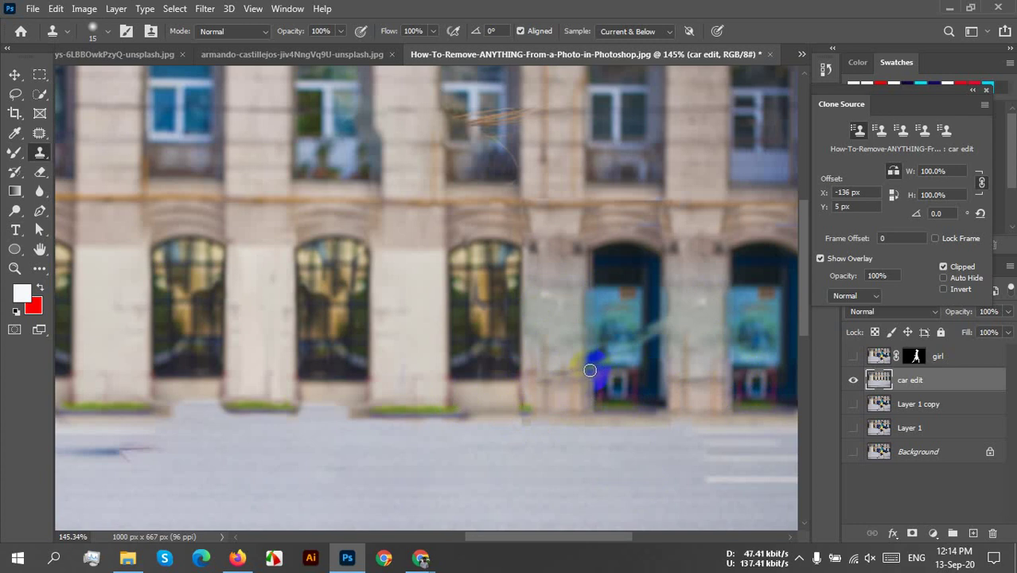
pyautogui.moveTo(590, 370); pyautogui.dragTo(589, 413)
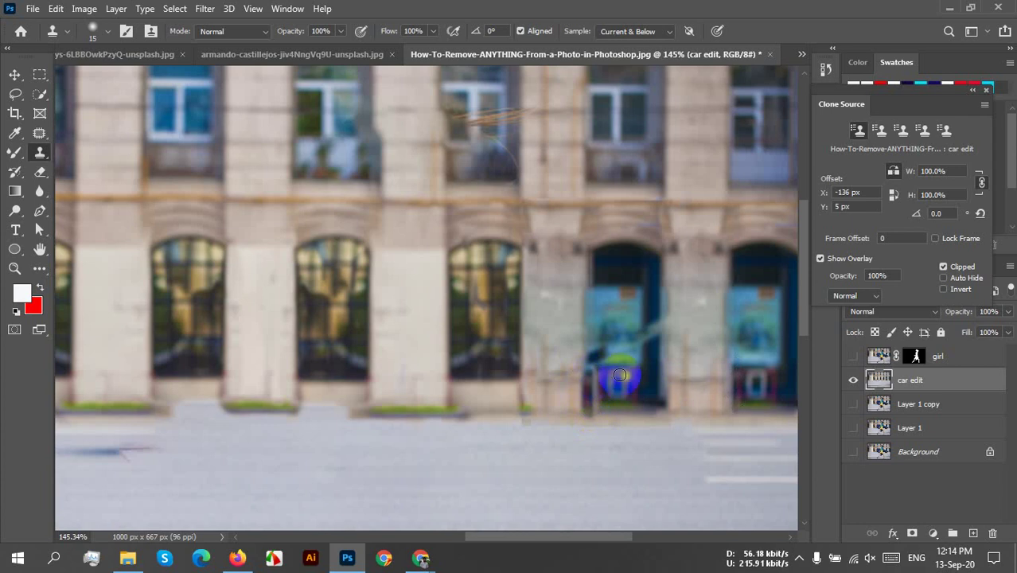
pyautogui.keyDown('alt'); pyautogui.click(744, 374); pyautogui.keyUp('alt')
pyautogui.moveTo(596, 369)
pyautogui.mouseDown()
pyautogui.moveTo(598, 411)
pyautogui.moveTo(595, 386)
pyautogui.mouseUp()
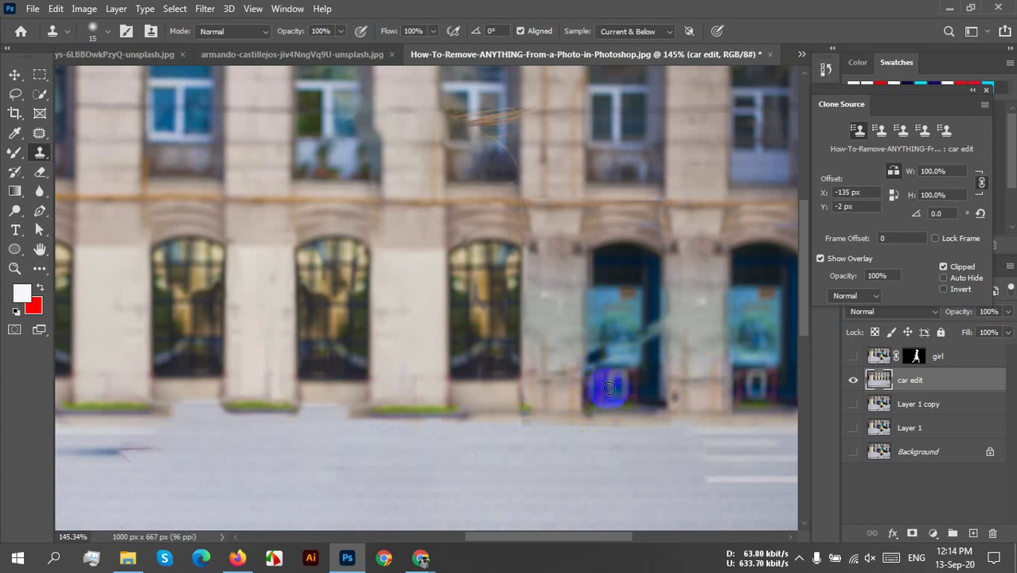
# Show the girl layer to check the composite against the rebuilt facade, and hide it again
pyautogui.scroll(-3, 605, 386)
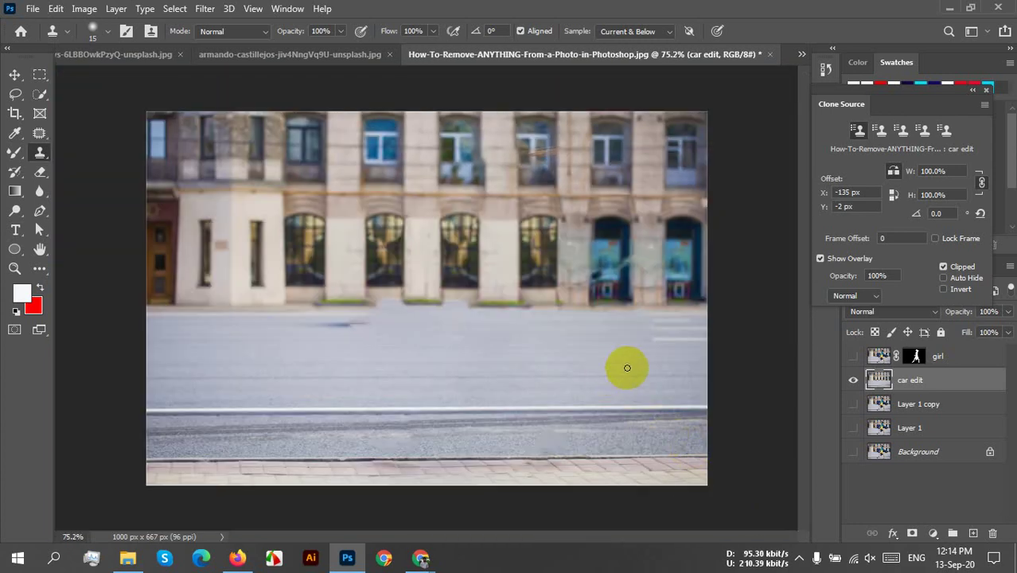
pyautogui.scroll(2, 624, 339)
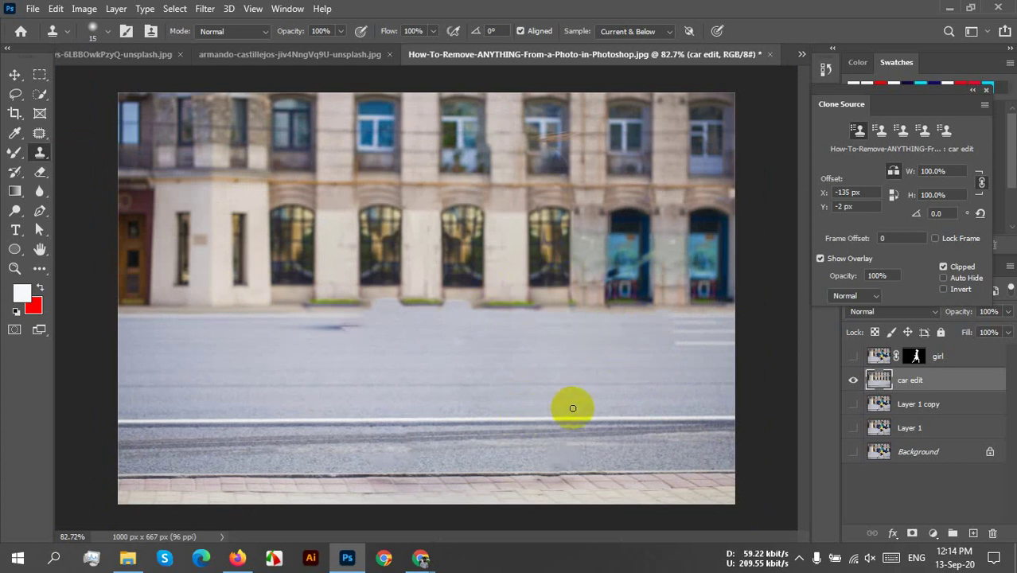
pyautogui.click(853, 357)
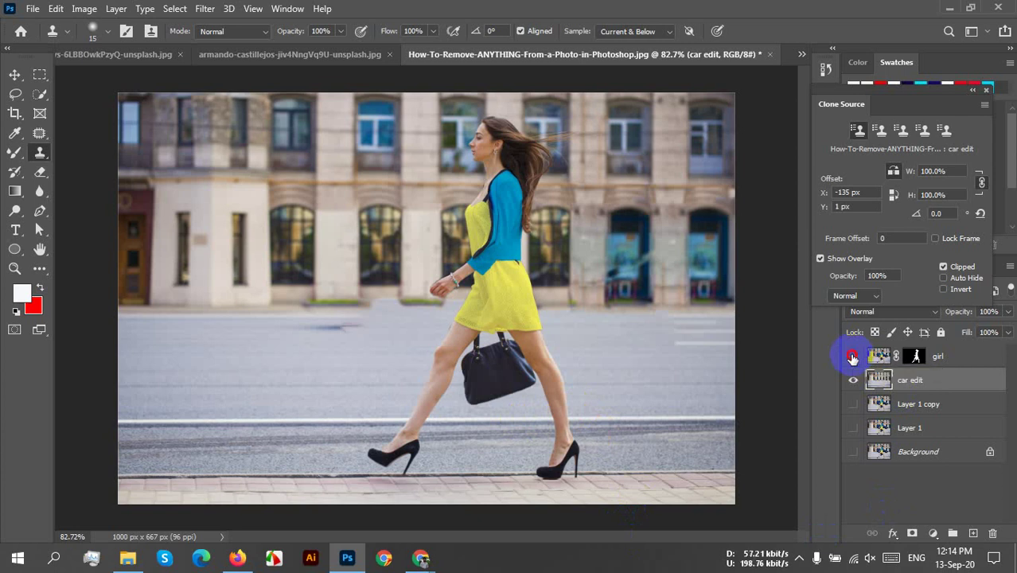
pyautogui.click(853, 357)
# Select the dark shadow left on the road, remove it with a Content-Aware fill at 100% opacity, and deselect
pyautogui.scroll(1, 298, 402)
pyautogui.moveTo(297, 401); pyautogui.dragTo(347, 370)
pyautogui.moveTo(460, 334); pyautogui.dragTo(350, 340)
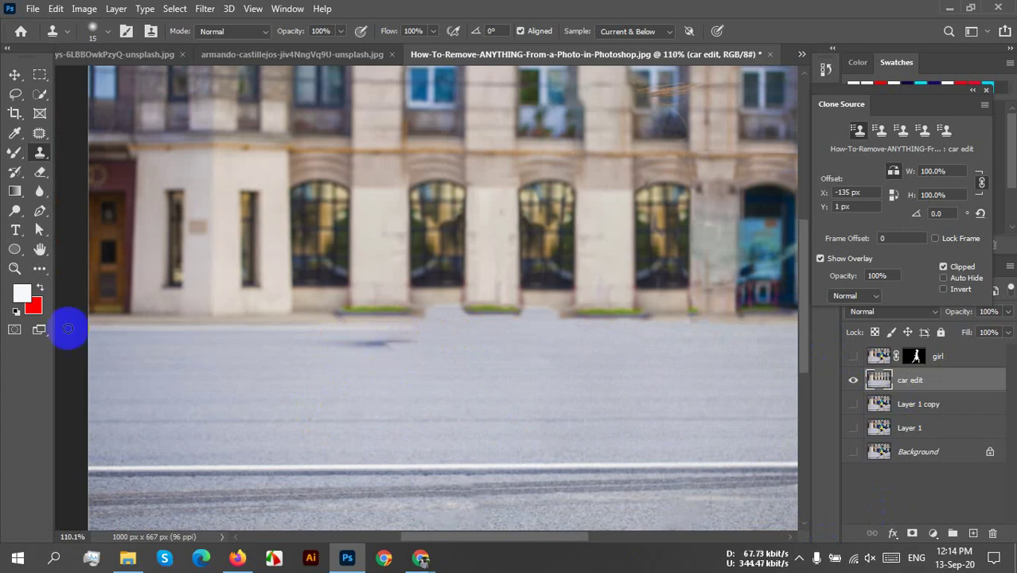
pyautogui.click(40, 74)
pyautogui.moveTo(289, 335); pyautogui.dragTo(448, 355)
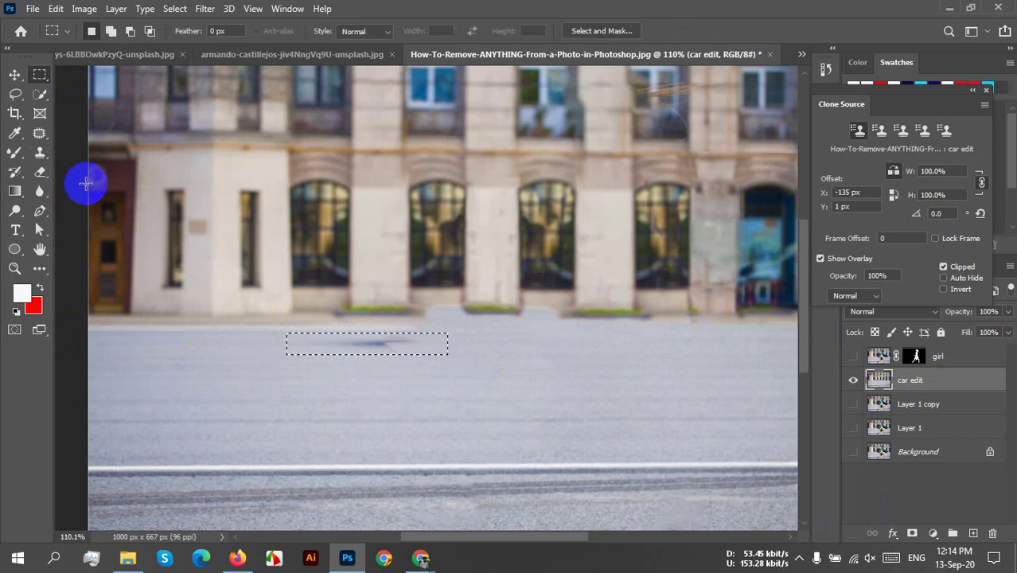
pyautogui.click(55, 9)
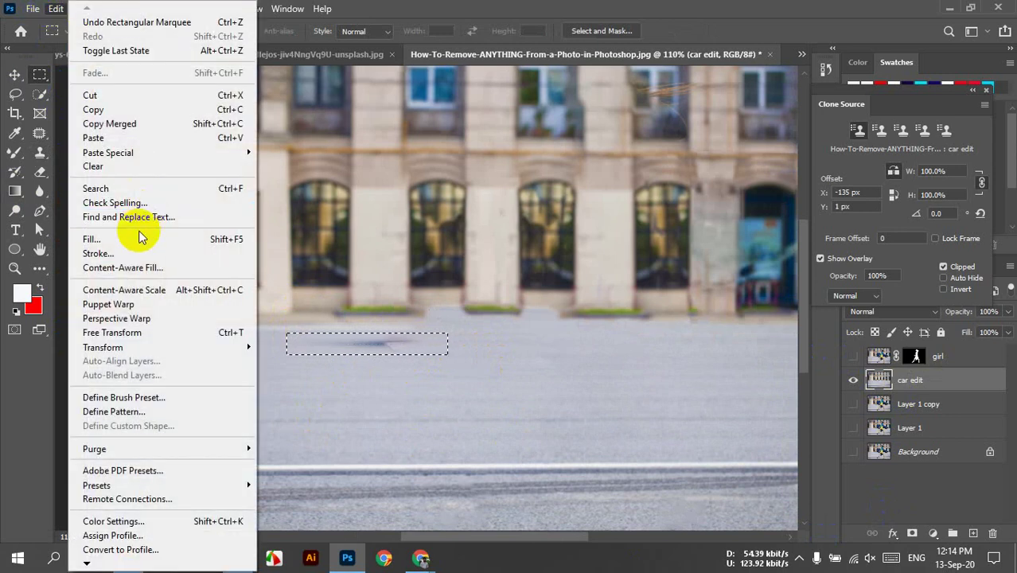
pyautogui.click(140, 238)
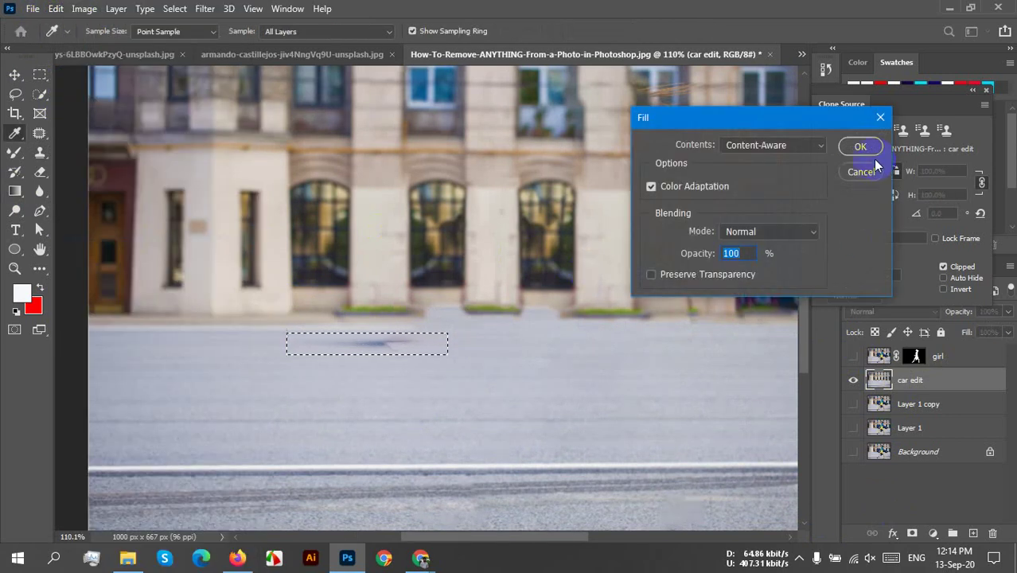
pyautogui.click(873, 148)
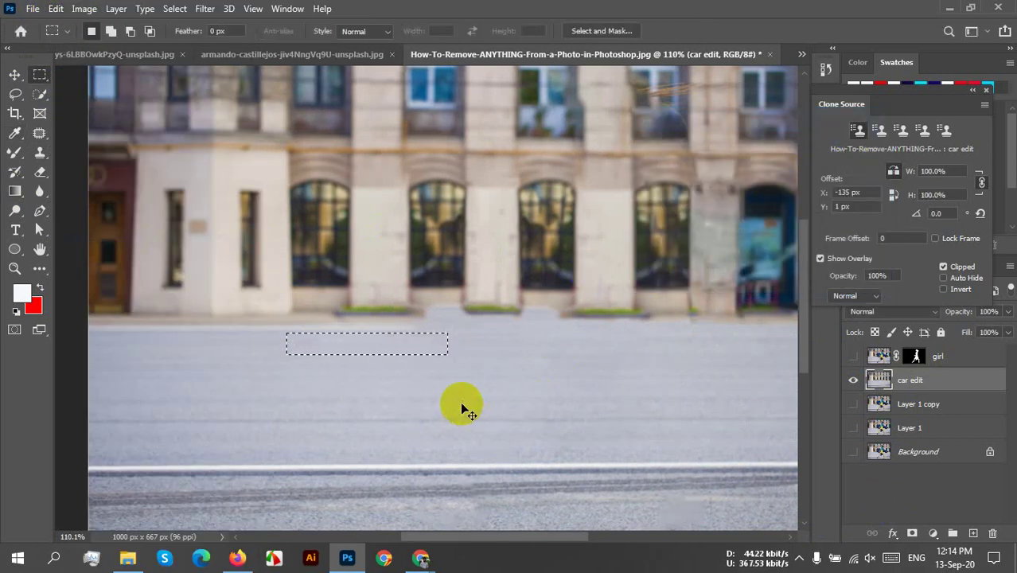
pyautogui.hotkey('ctrl', 'd')
# Clone the curb and wall base into the road-coloured gaps below the two middle arched windows, between the grass strips
pyautogui.hotkey('ctrl', '1')
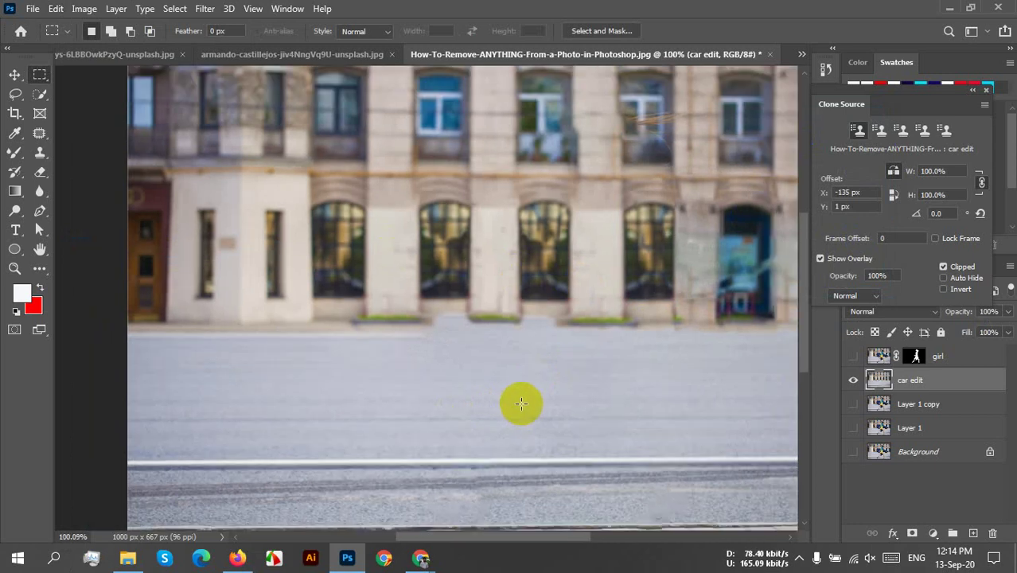
pyautogui.scroll(5, 517, 402)
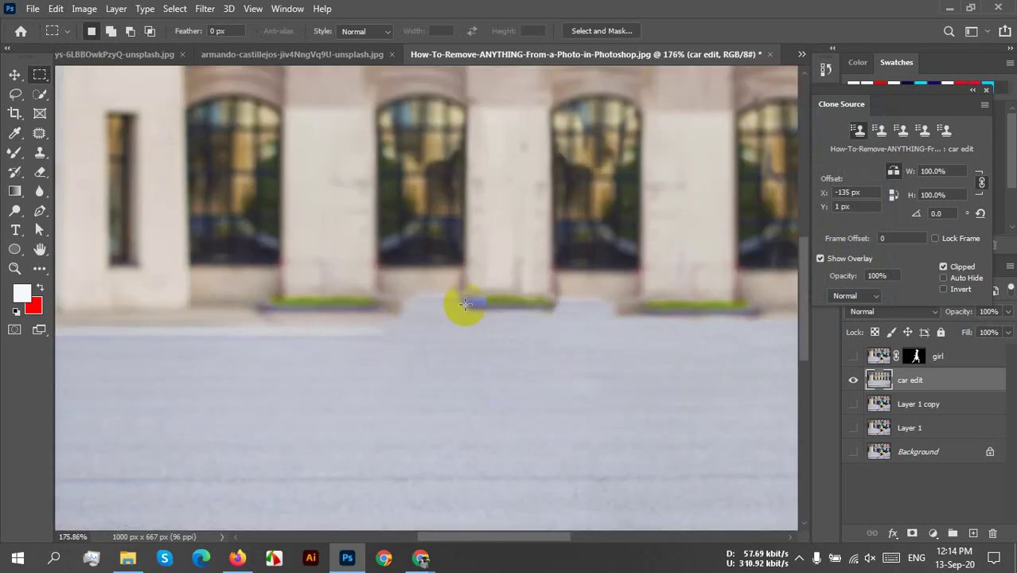
pyautogui.click(431, 268)
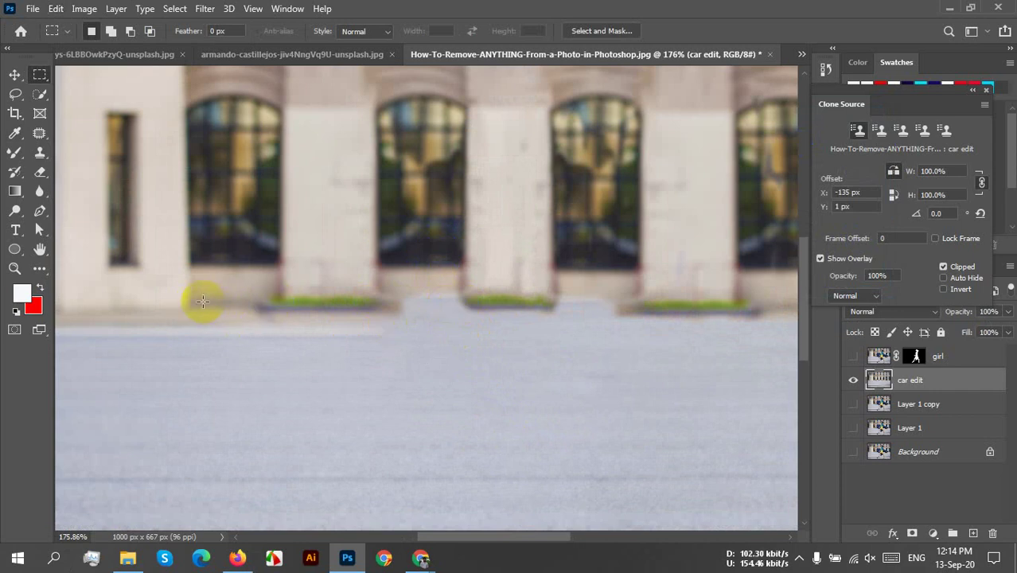
pyautogui.click(29, 160)
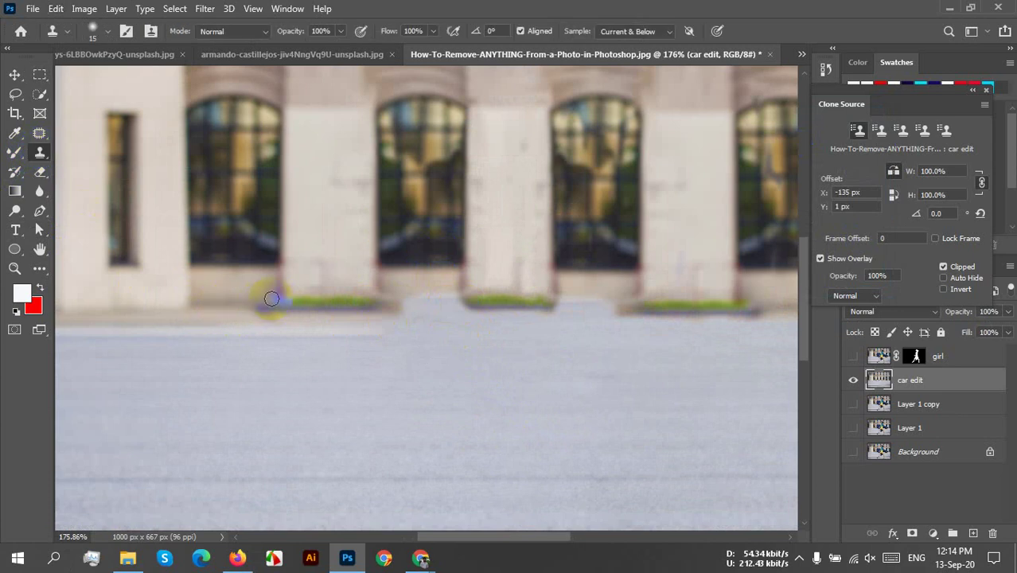
pyautogui.keyDown('alt'); pyautogui.click(271, 298); pyautogui.keyUp('alt')
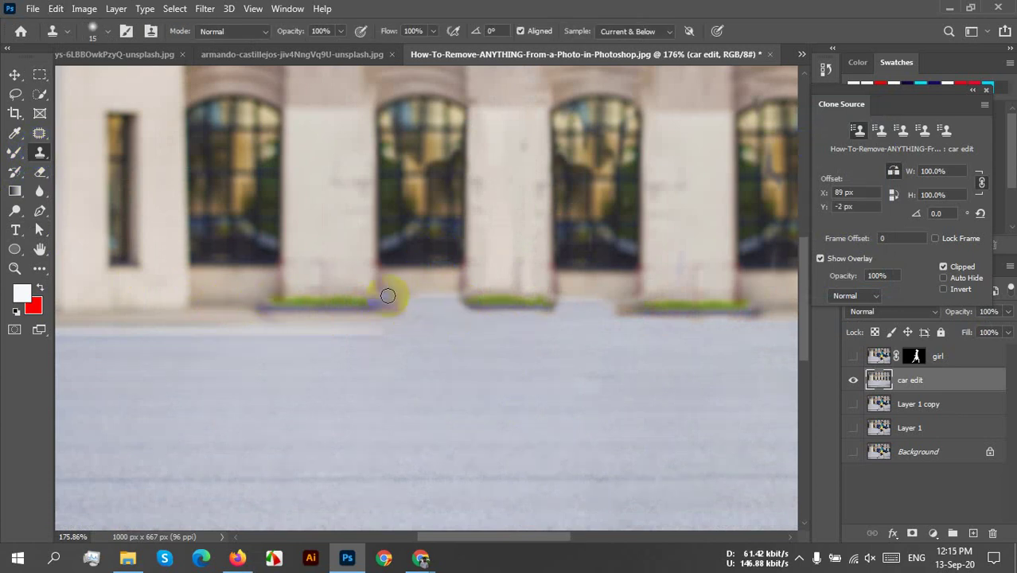
pyautogui.moveTo(388, 296)
pyautogui.mouseDown()
pyautogui.moveTo(452, 295)
pyautogui.moveTo(394, 303)
pyautogui.moveTo(438, 303)
pyautogui.mouseUp()
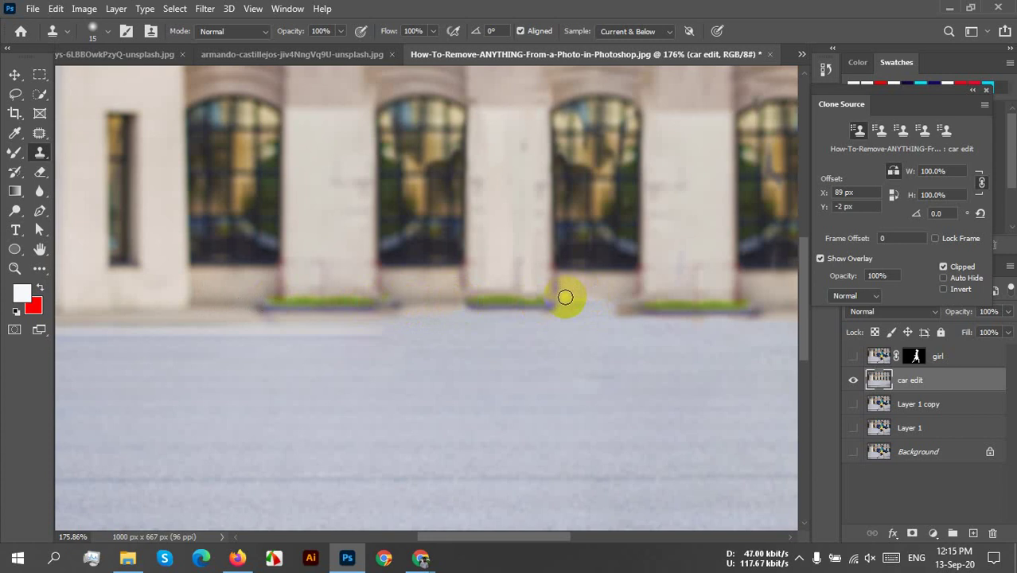
pyautogui.moveTo(564, 300); pyautogui.dragTo(604, 297)
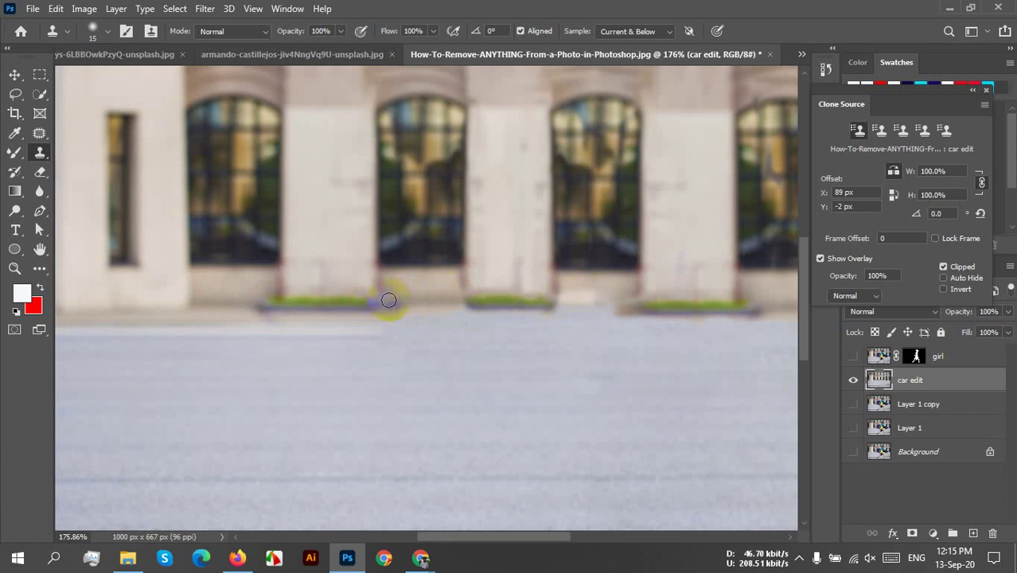
pyautogui.moveTo(389, 300); pyautogui.dragTo(463, 300)
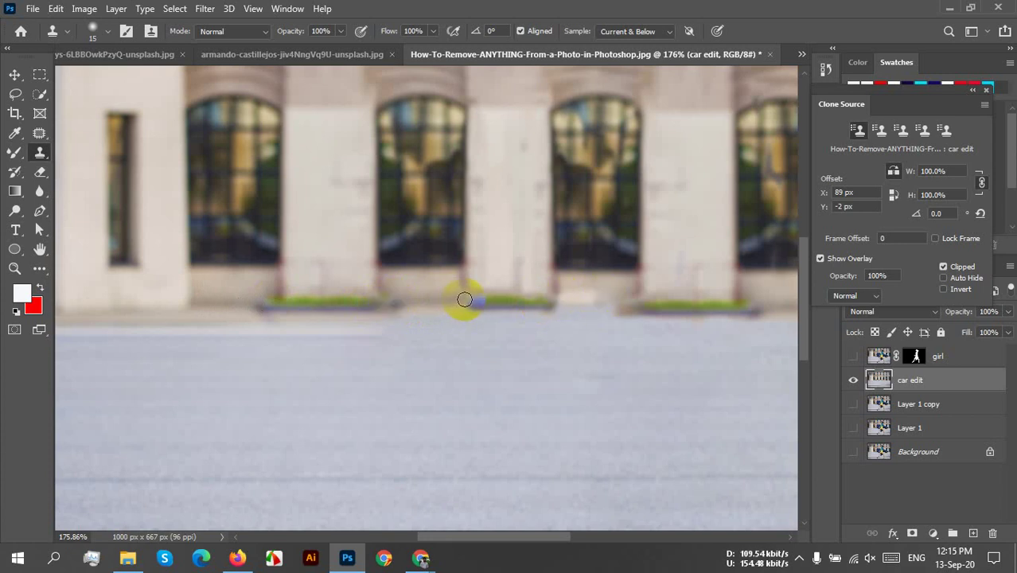
pyautogui.moveTo(562, 298)
pyautogui.mouseDown()
pyautogui.moveTo(636, 303)
pyautogui.moveTo(578, 310)
pyautogui.moveTo(567, 306)
pyautogui.moveTo(618, 301)
pyautogui.moveTo(563, 298)
pyautogui.moveTo(592, 292)
pyautogui.moveTo(560, 308)
pyautogui.moveTo(622, 307)
pyautogui.mouseUp()
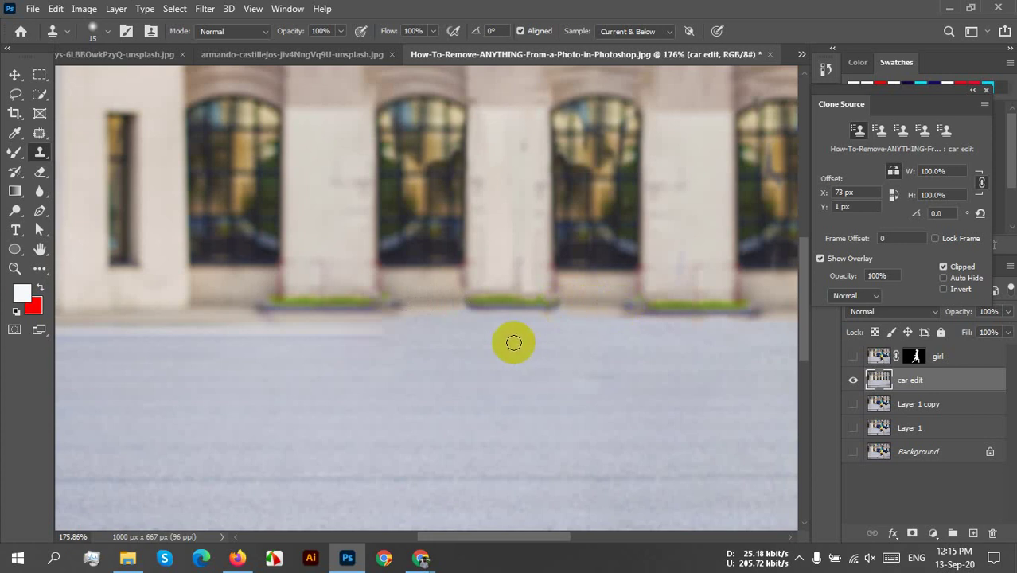
# Show the girl layer over the cleaned background and select it together with the car edit layer
pyautogui.scroll(-4, 605, 313)
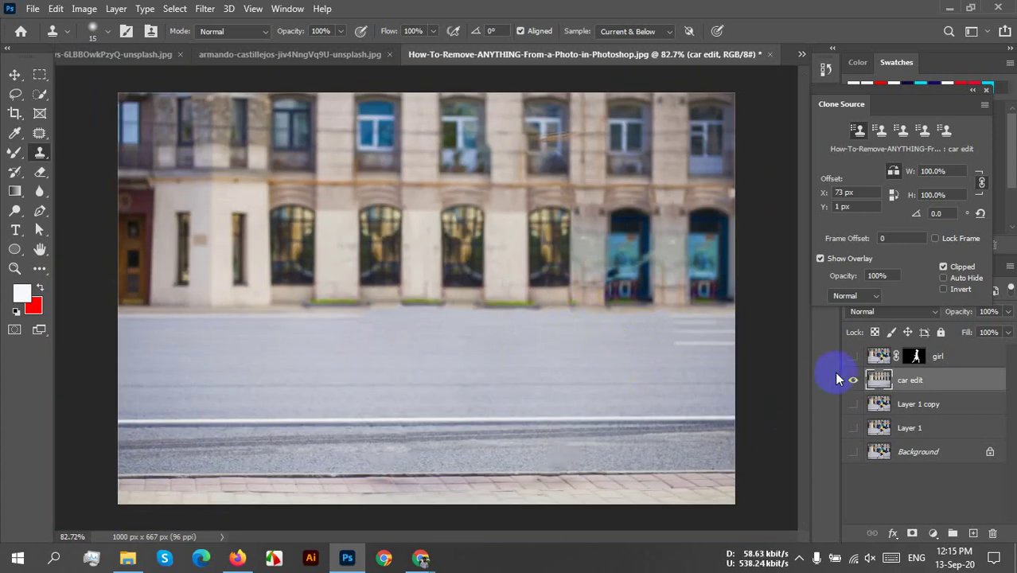
pyautogui.click(852, 357)
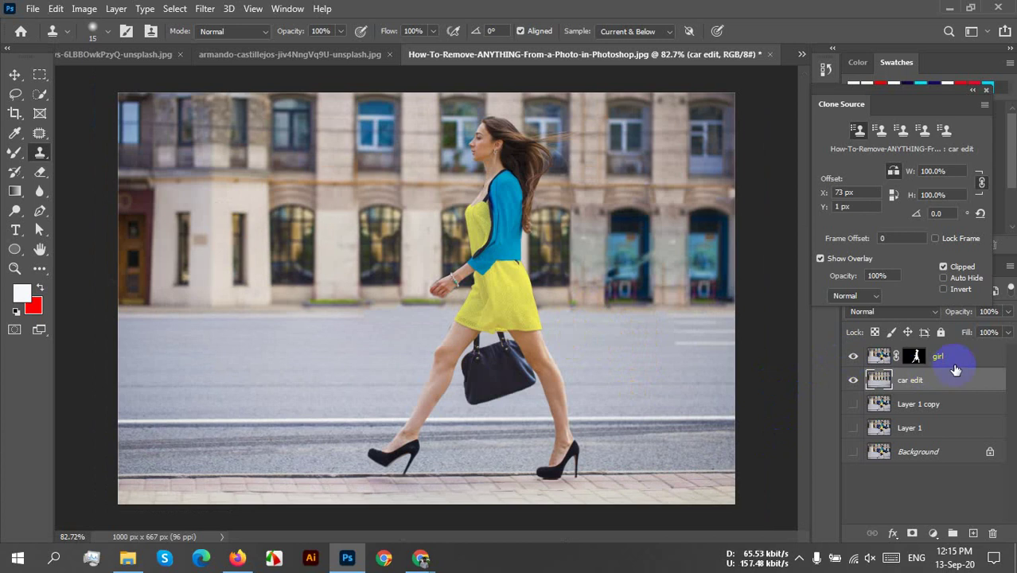
pyautogui.click(853, 357)
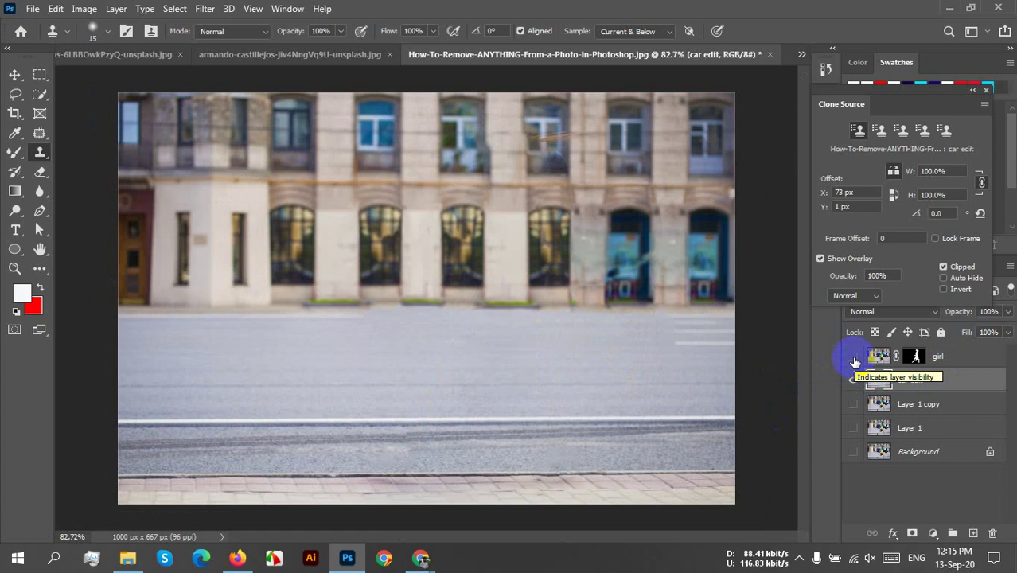
pyautogui.click(853, 357)
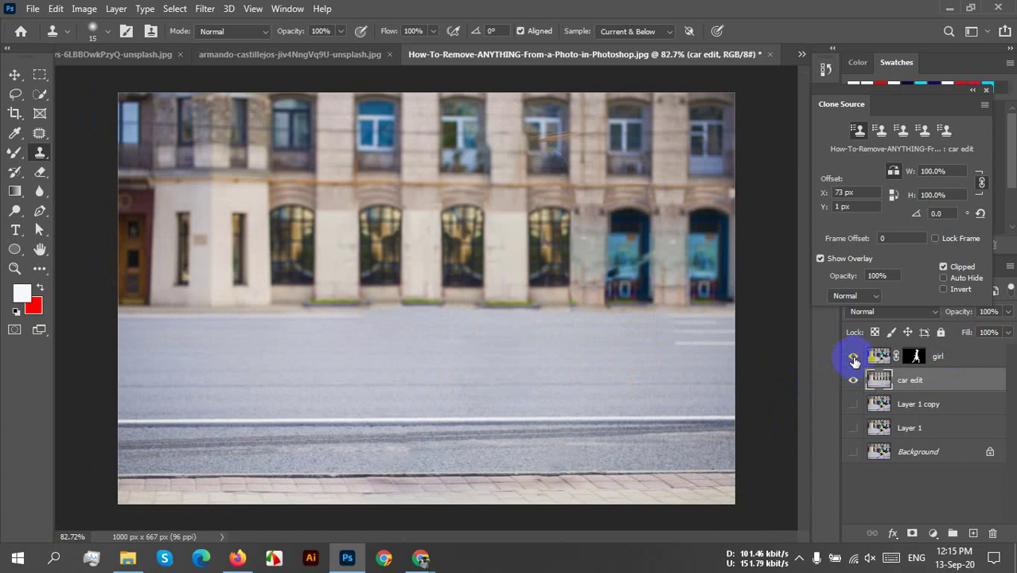
pyautogui.keyDown('shift'); pyautogui.click(956, 362); pyautogui.keyUp('shift')
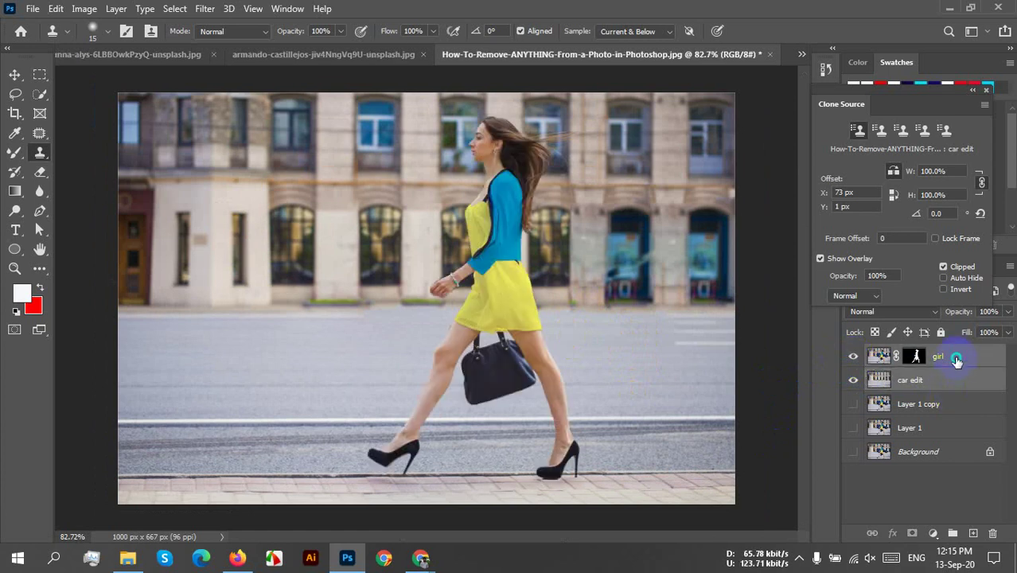
# Merge the selected girl and car edit layers, and show the Background layer beneath the merged result
pyautogui.rightClick(957, 362)
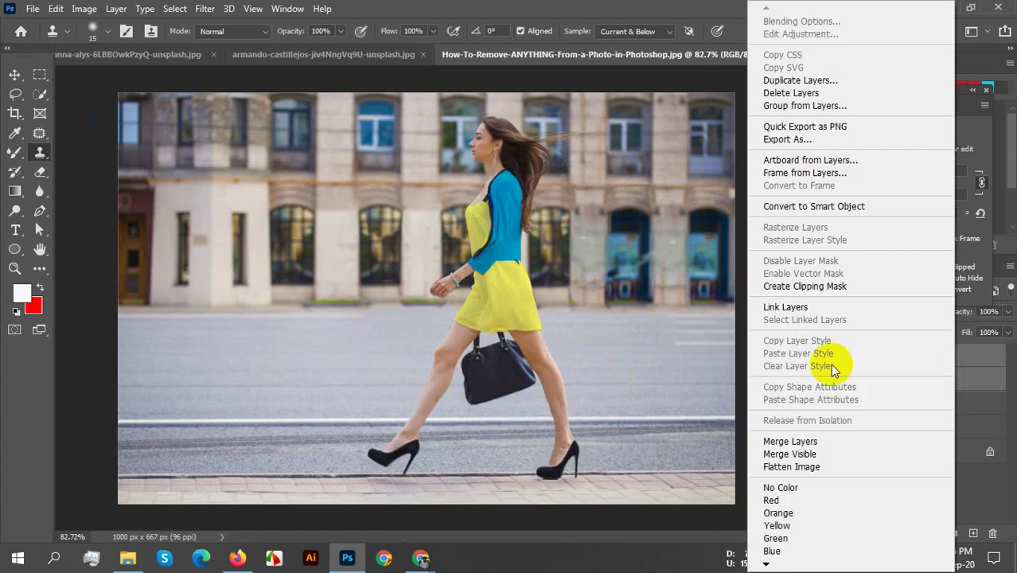
pyautogui.click(786, 442)
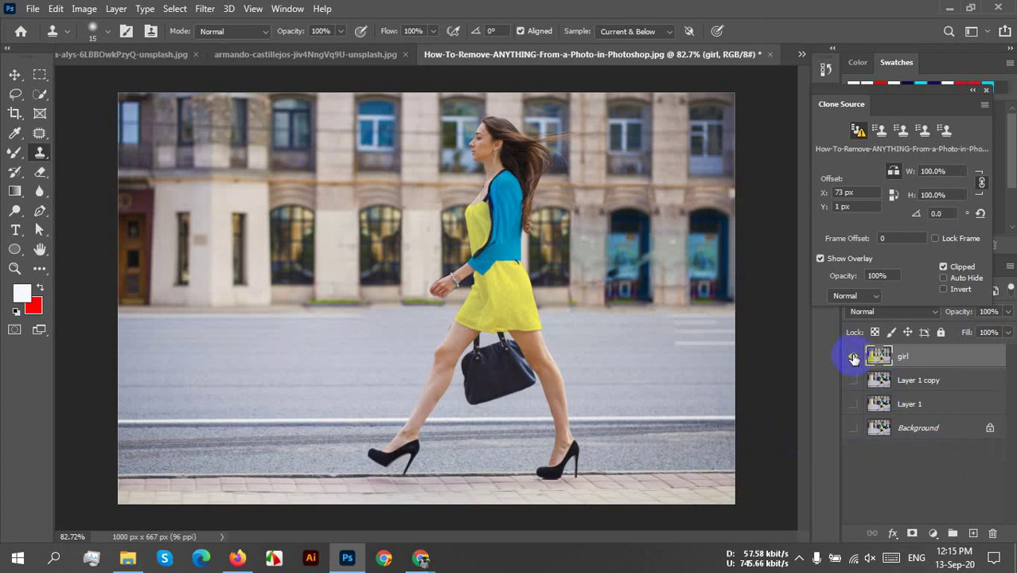
pyautogui.click(853, 358)
pyautogui.click(857, 426)
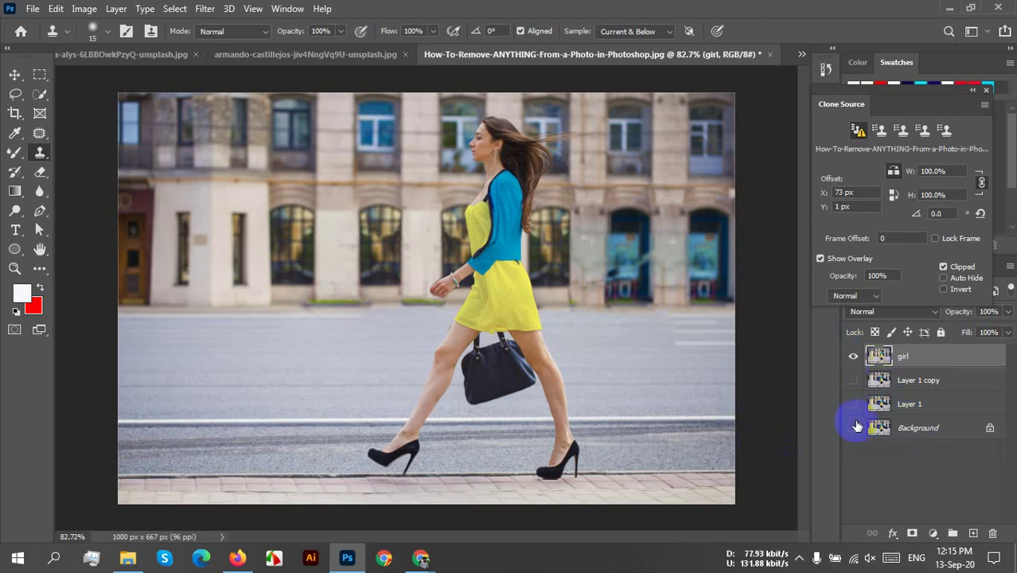
# Toggle the merged girl layer's visibility repeatedly to compare the car-free image with the original photo
pyautogui.click(853, 358)
pyautogui.click(853, 358)
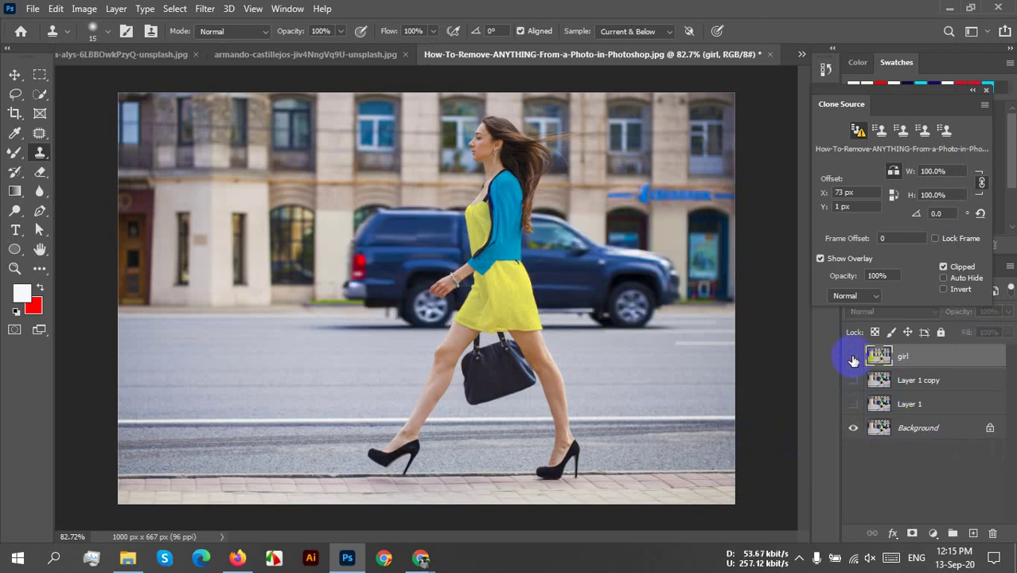
pyautogui.click(853, 359)
pyautogui.click(853, 358)
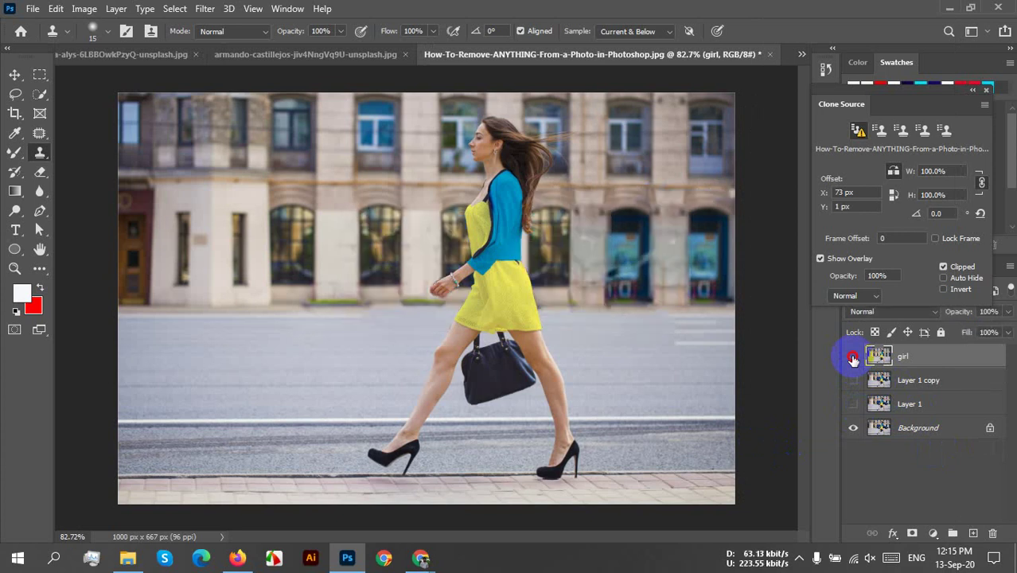
pyautogui.click(853, 358)
pyautogui.click(853, 359)
pyautogui.click(853, 359)
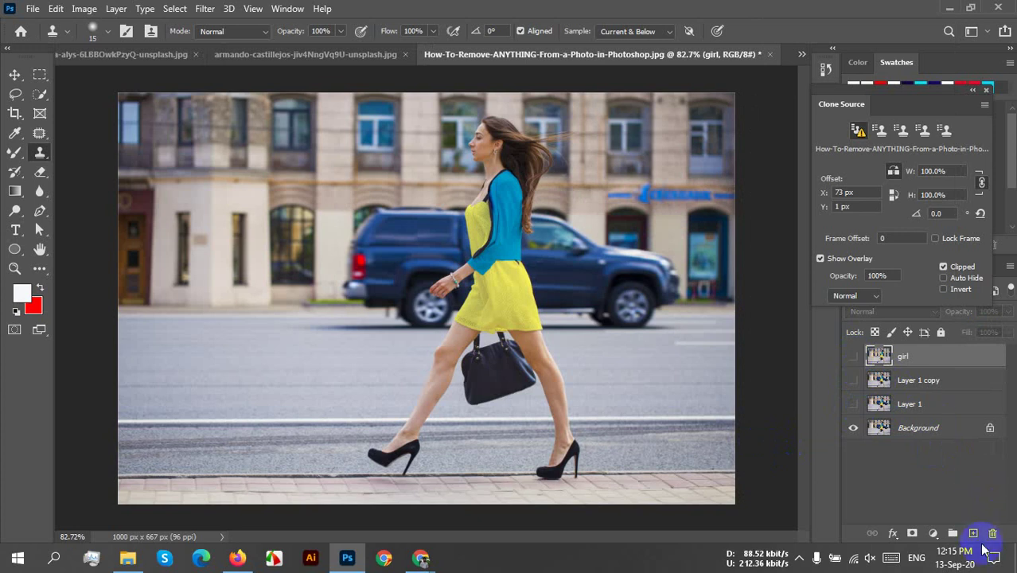
pyautogui.hotkey('ctrl', ',')
pyautogui.hotkey('ctrl', ',')
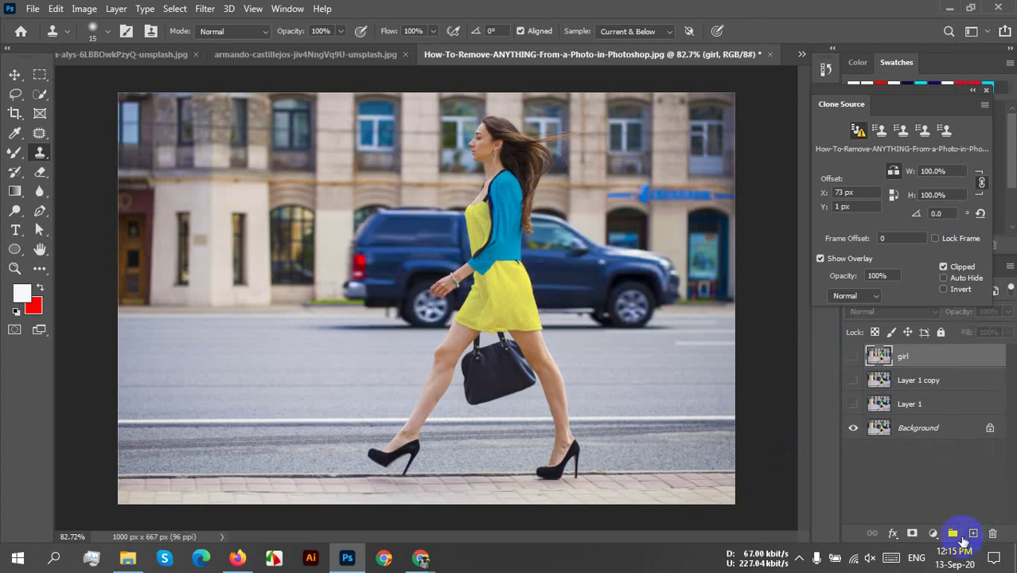
pyautogui.hotkey('ctrl', ',')
pyautogui.hotkey('ctrl', ',')
pyautogui.hotkey('ctrl', ',')
pyautogui.hotkey('ctrl', ',')
pyautogui.hotkey('ctrl', ',')
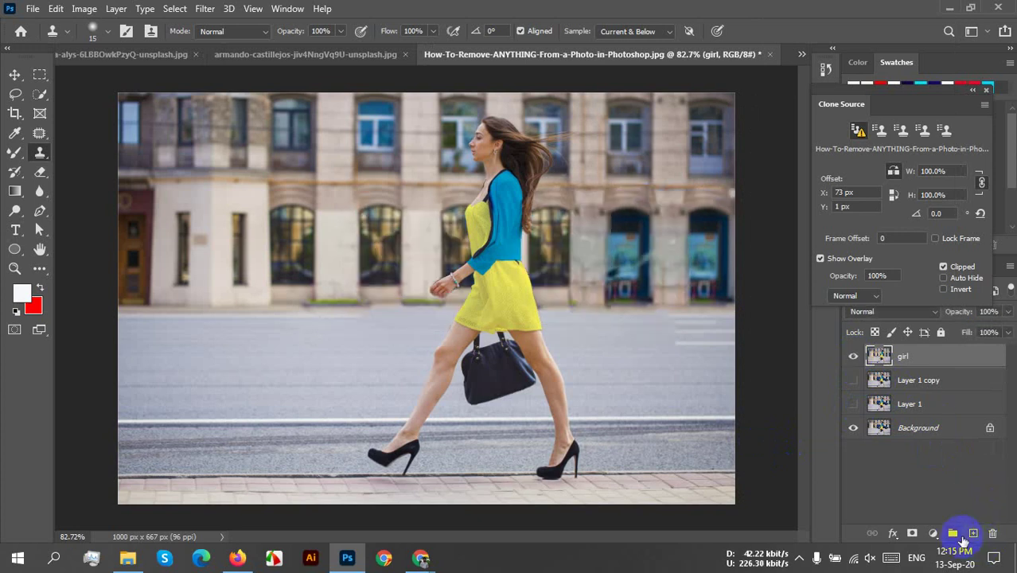
pyautogui.hotkey('ctrl', ',')
pyautogui.hotkey('ctrl', ',')
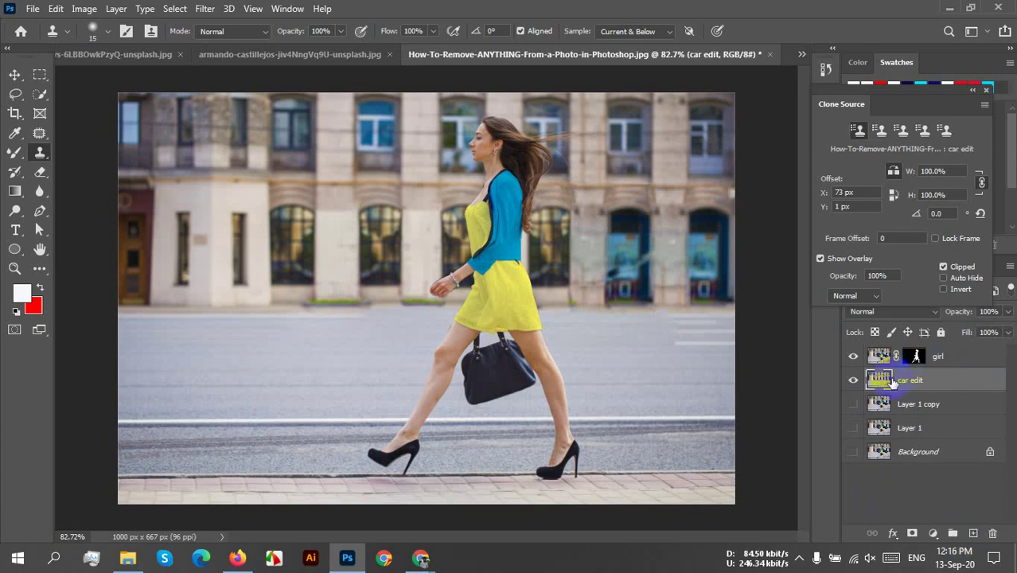
# Hide the car edit layer, show Layer 1 copy, and move car edit down to just above the Background
pyautogui.click(853, 379)
pyautogui.click(853, 403)
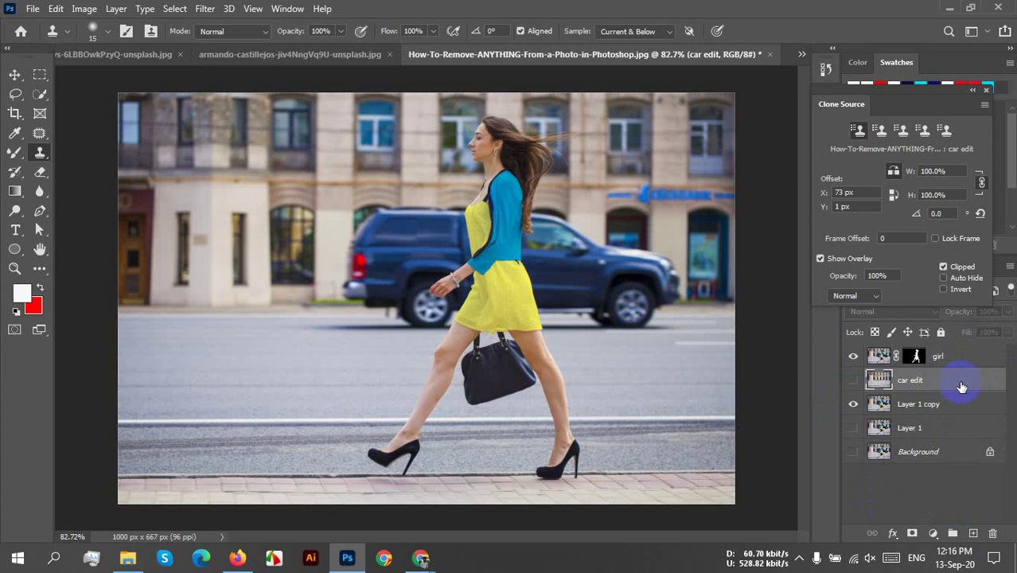
pyautogui.moveTo(960, 386); pyautogui.dragTo(967, 431)
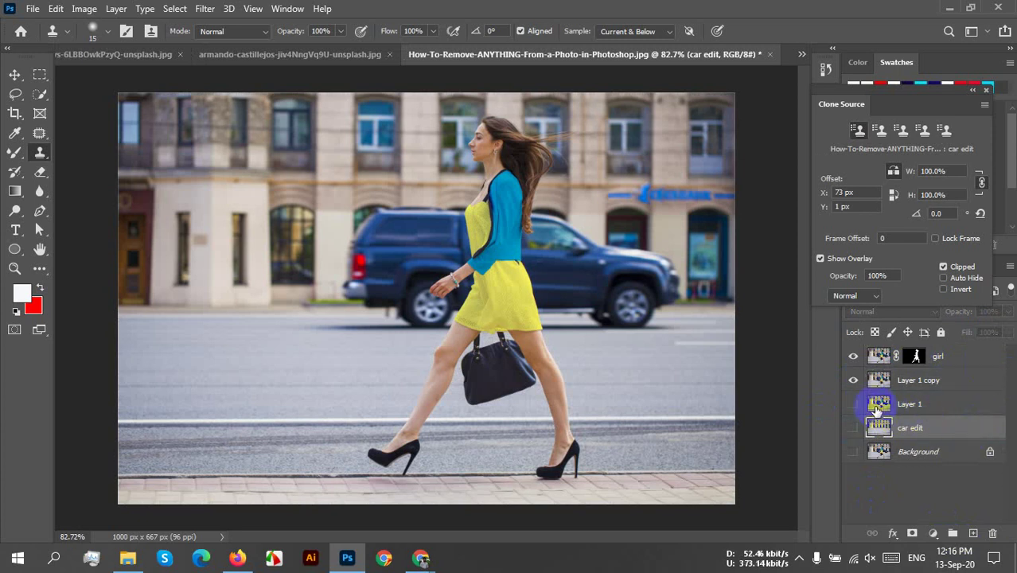
# Rename Layer 1 copy as "car edit 2" and make it the active layer
pyautogui.click(927, 381)
pyautogui.doubleClick(920, 378)
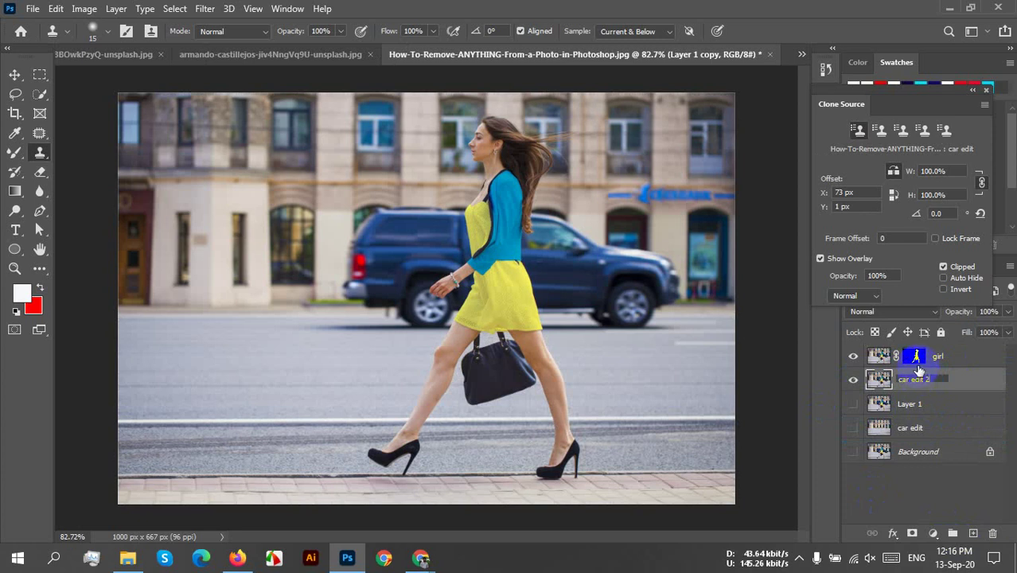
pyautogui.click(982, 404)
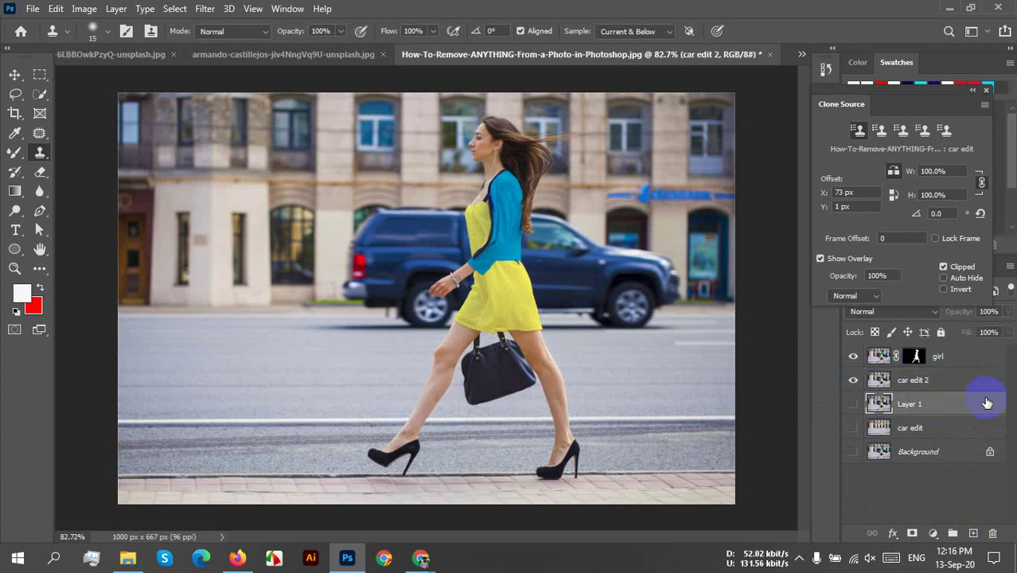
pyautogui.click(915, 380)
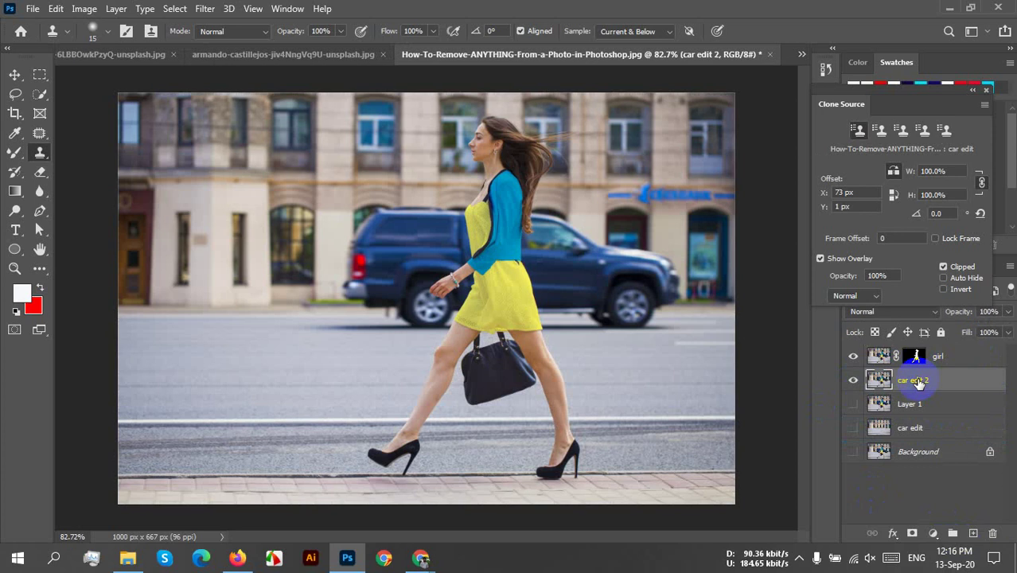
# Load the girl layer's mask as a selection on car edit 2 and expand it by 4 pixels
pyautogui.keyDown('ctrl'); pyautogui.click(916, 358); pyautogui.keyUp('ctrl')
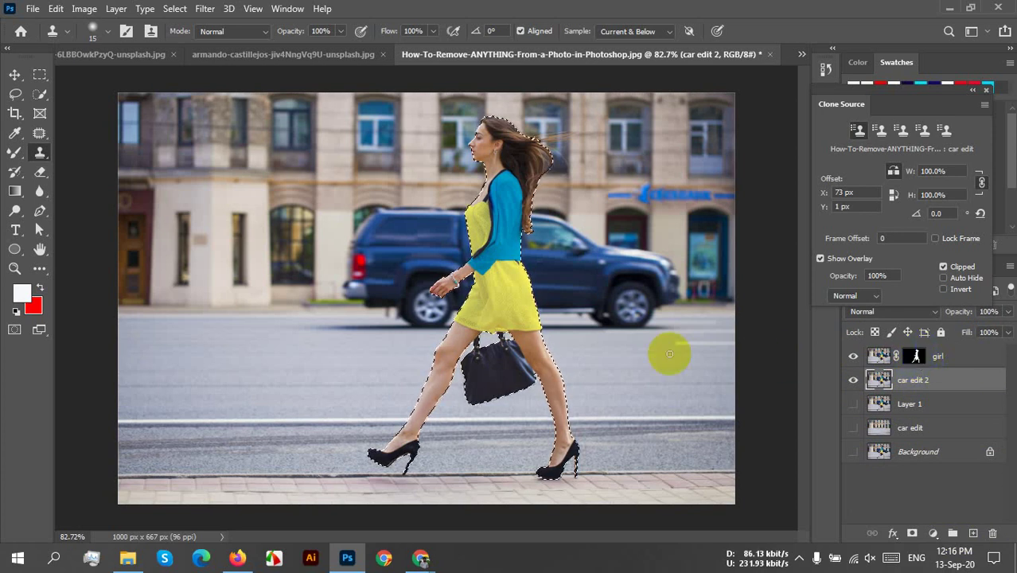
pyautogui.click(876, 380)
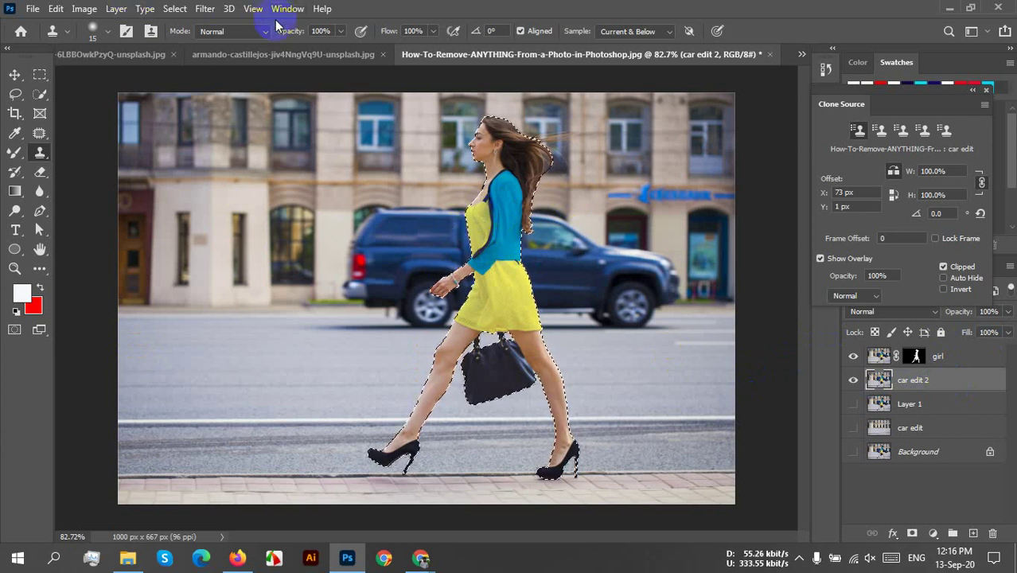
pyautogui.click(404, 356)
pyautogui.click(175, 8)
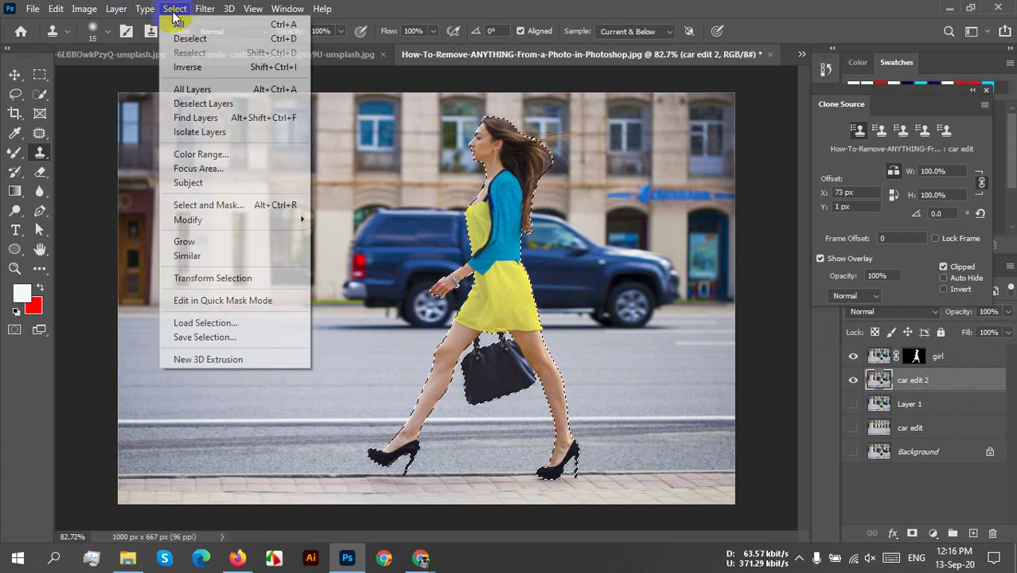
pyautogui.moveTo(227, 220)
pyautogui.click(376, 249)
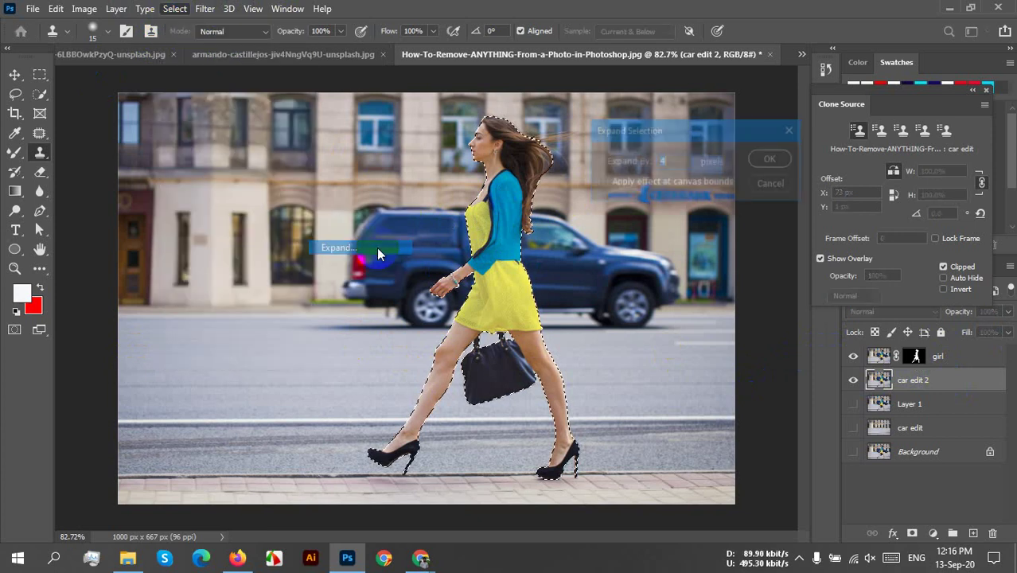
pyautogui.click(769, 159)
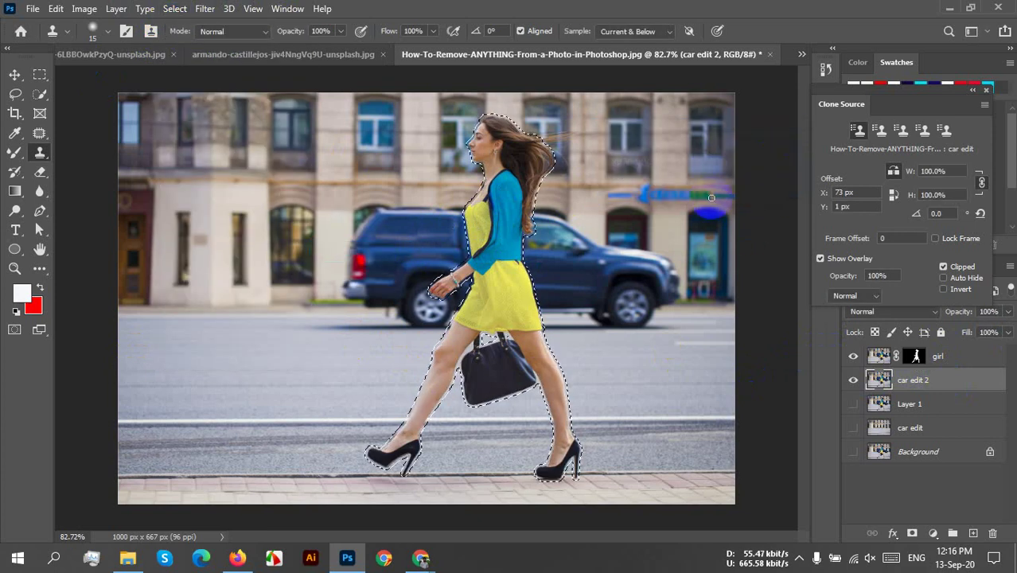
# Remove the girl from car edit 2 with a Content-Aware fill at 100% opacity, hide the girl layer, and deselect
pyautogui.click(58, 9)
pyautogui.click(147, 236)
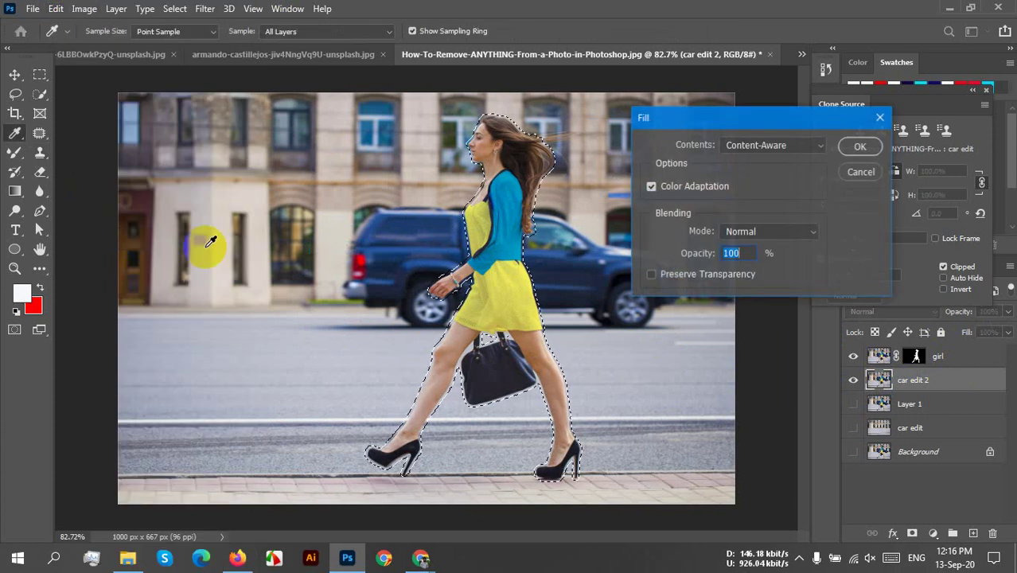
pyautogui.click(859, 146)
pyautogui.press('s')
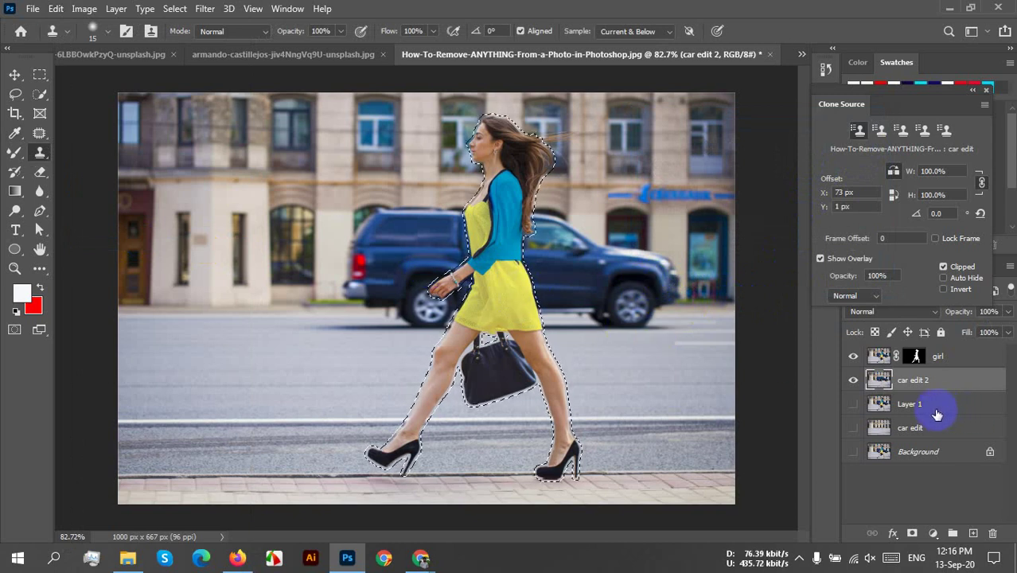
pyautogui.click(853, 356)
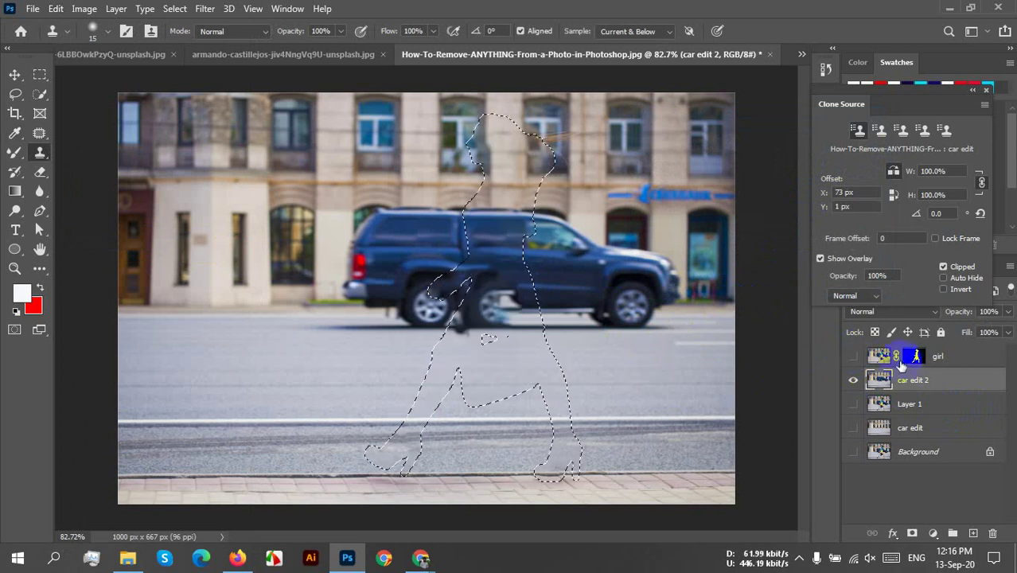
pyautogui.hotkey('ctrl', 'd')
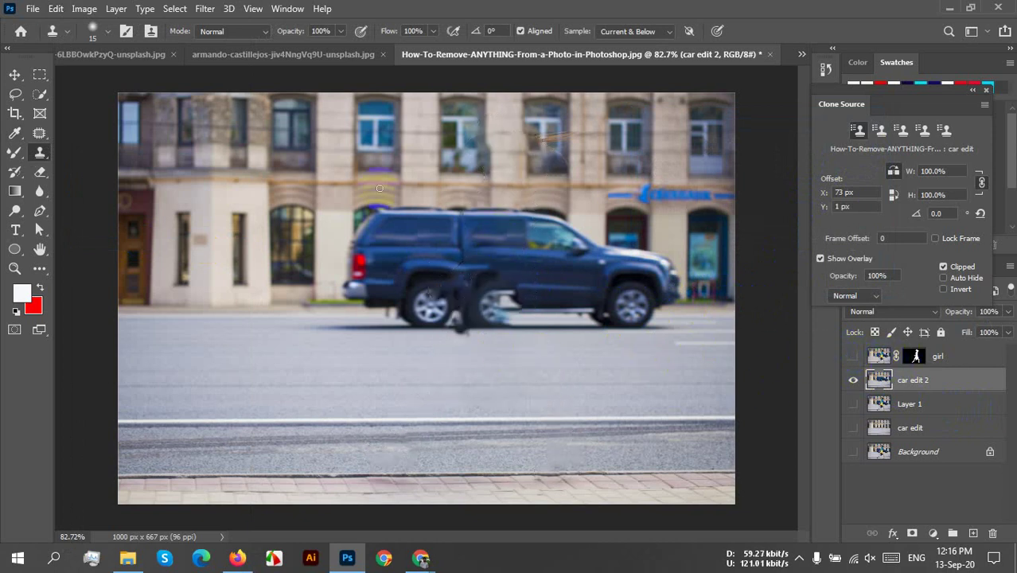
# Clone the complete arched window and adjoining wall over the rear of the car with the Clone Stamp, aligned to the partly hidden window
pyautogui.moveTo(433, 286); pyautogui.dragTo(482, 298)
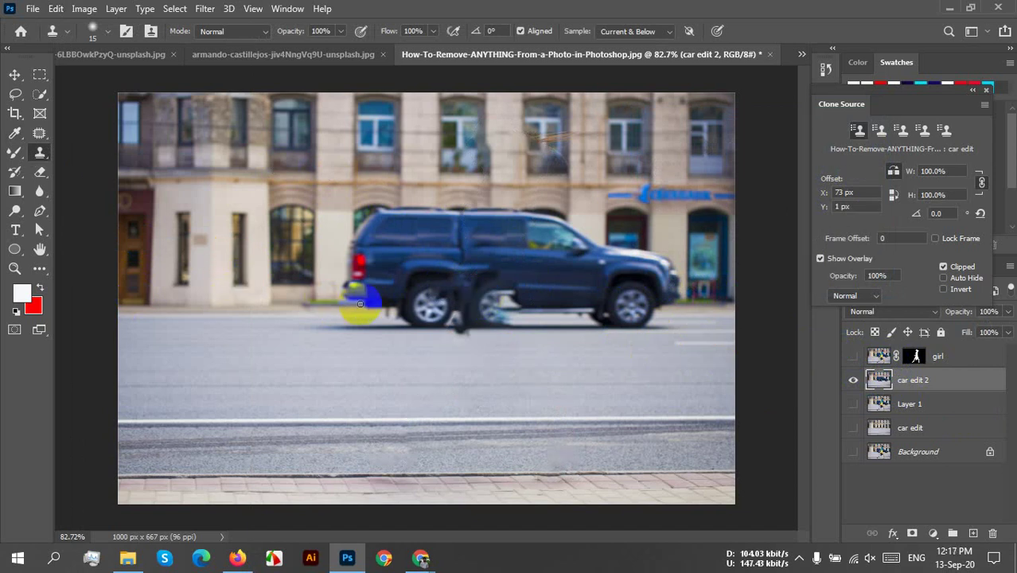
pyautogui.scroll(3, 448, 279)
pyautogui.moveTo(529, 229); pyautogui.dragTo(527, 300)
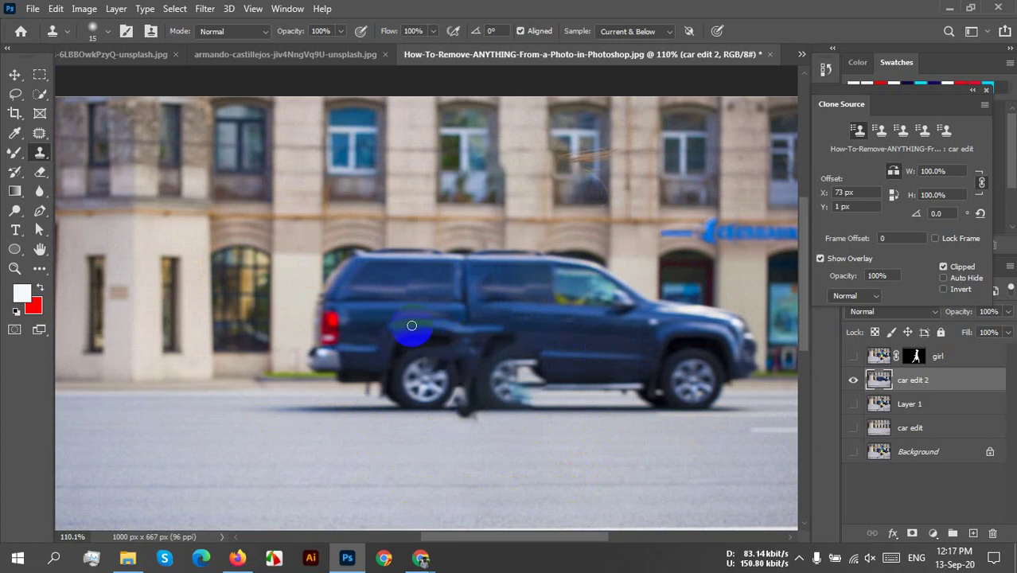
pyautogui.scroll(5, 411, 326)
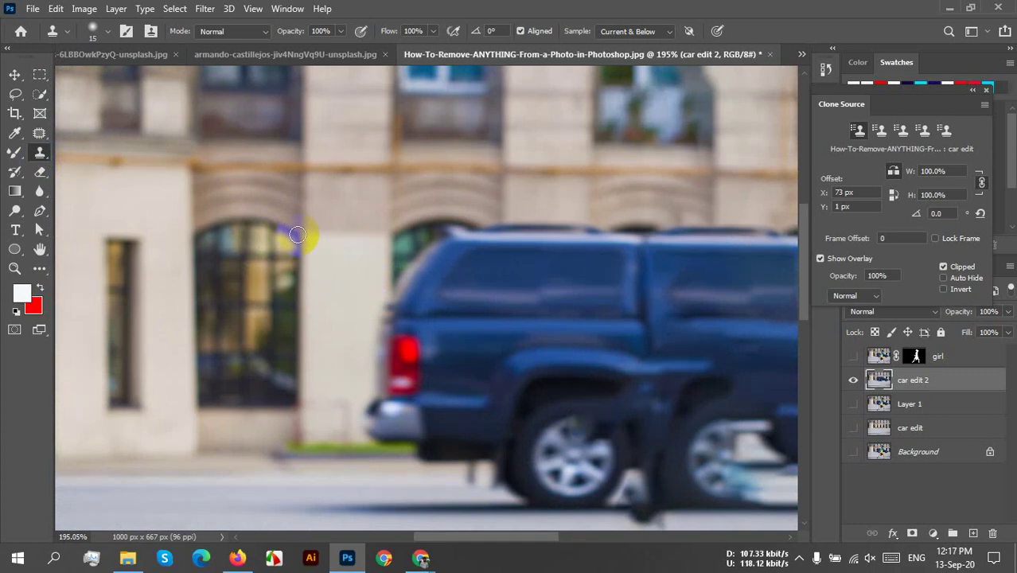
pyautogui.moveTo(529, 239)
pyautogui.mouseDown()
pyautogui.moveTo(476, 256)
pyautogui.moveTo(422, 241)
pyautogui.mouseUp()
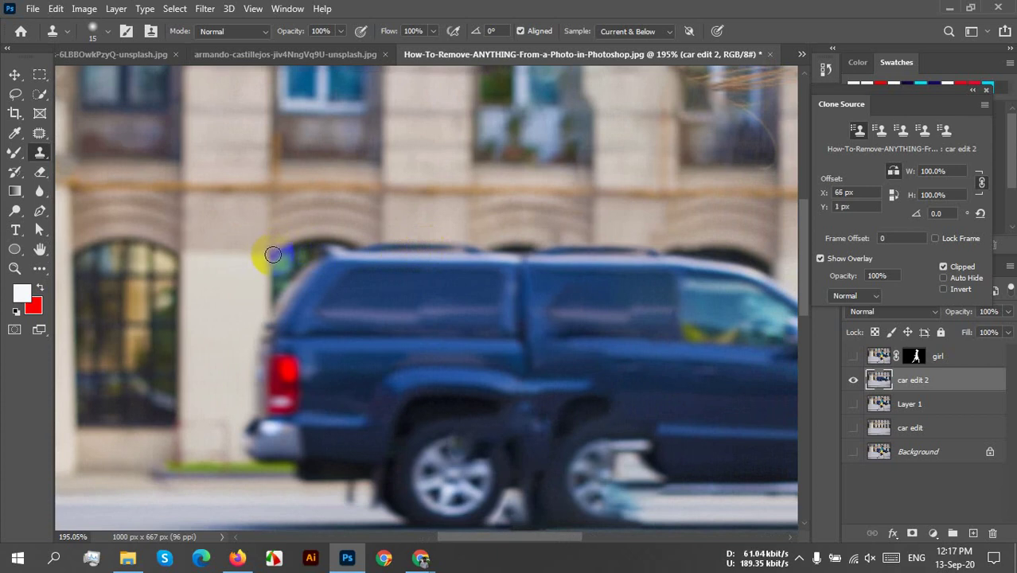
pyautogui.moveTo(272, 254)
pyautogui.mouseDown()
pyautogui.moveTo(277, 450)
pyautogui.moveTo(280, 298)
pyautogui.moveTo(283, 410)
pyautogui.moveTo(292, 415)
pyautogui.moveTo(321, 235)
pyautogui.moveTo(308, 378)
pyautogui.moveTo(315, 215)
pyautogui.mouseUp()
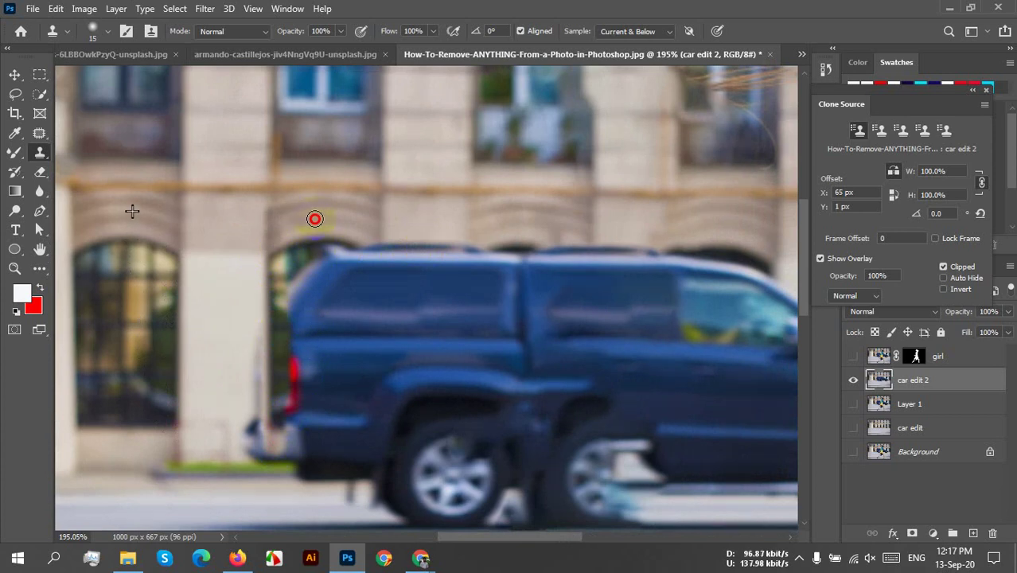
pyautogui.moveTo(315, 219)
pyautogui.mouseDown()
pyautogui.moveTo(328, 280)
pyautogui.moveTo(340, 235)
pyautogui.moveTo(320, 324)
pyautogui.moveTo(293, 363)
pyautogui.moveTo(289, 309)
pyautogui.moveTo(303, 292)
pyautogui.moveTo(311, 400)
pyautogui.moveTo(299, 412)
pyautogui.moveTo(275, 402)
pyautogui.moveTo(262, 411)
pyautogui.moveTo(252, 455)
pyautogui.moveTo(256, 363)
pyautogui.moveTo(259, 444)
pyautogui.moveTo(266, 404)
pyautogui.moveTo(267, 330)
pyautogui.moveTo(257, 445)
pyautogui.moveTo(322, 317)
pyautogui.moveTo(331, 434)
pyautogui.moveTo(343, 314)
pyautogui.moveTo(365, 255)
pyautogui.moveTo(367, 284)
pyautogui.moveTo(372, 238)
pyautogui.moveTo(353, 303)
pyautogui.moveTo(340, 266)
pyautogui.moveTo(346, 259)
pyautogui.moveTo(348, 317)
pyautogui.moveTo(360, 279)
pyautogui.moveTo(378, 376)
pyautogui.moveTo(400, 266)
pyautogui.moveTo(383, 324)
pyautogui.moveTo(372, 278)
pyautogui.moveTo(359, 284)
pyautogui.moveTo(350, 397)
pyautogui.moveTo(352, 310)
pyautogui.moveTo(355, 399)
pyautogui.moveTo(366, 331)
pyautogui.moveTo(366, 407)
pyautogui.moveTo(357, 439)
pyautogui.moveTo(356, 403)
pyautogui.moveTo(356, 465)
pyautogui.moveTo(352, 382)
pyautogui.moveTo(352, 459)
pyautogui.moveTo(346, 396)
pyautogui.moveTo(340, 461)
pyautogui.moveTo(350, 444)
pyautogui.moveTo(359, 504)
pyautogui.moveTo(358, 448)
pyautogui.moveTo(357, 498)
pyautogui.moveTo(331, 461)
pyautogui.moveTo(315, 465)
pyautogui.moveTo(315, 391)
pyautogui.moveTo(302, 439)
pyautogui.moveTo(291, 421)
pyautogui.moveTo(280, 432)
pyautogui.moveTo(278, 493)
pyautogui.moveTo(272, 446)
pyautogui.moveTo(265, 477)
pyautogui.moveTo(265, 490)
pyautogui.moveTo(297, 444)
pyautogui.moveTo(305, 470)
pyautogui.moveTo(315, 468)
pyautogui.moveTo(316, 500)
pyautogui.moveTo(295, 443)
pyautogui.moveTo(317, 465)
pyautogui.moveTo(320, 492)
pyautogui.moveTo(351, 507)
pyautogui.moveTo(356, 458)
pyautogui.moveTo(352, 545)
pyautogui.moveTo(354, 421)
pyautogui.moveTo(318, 479)
pyautogui.moveTo(268, 488)
pyautogui.moveTo(352, 500)
pyautogui.moveTo(345, 480)
pyautogui.moveTo(338, 496)
pyautogui.moveTo(358, 413)
pyautogui.moveTo(373, 427)
pyautogui.moveTo(362, 417)
pyautogui.moveTo(377, 330)
pyautogui.moveTo(379, 290)
pyautogui.moveTo(363, 356)
pyautogui.moveTo(372, 277)
pyautogui.mouseUp()
# Try to clone the wall and window edge over the middle of the car below the horizontal trim, and undo the stroke
pyautogui.scroll(-2, 355, 420)
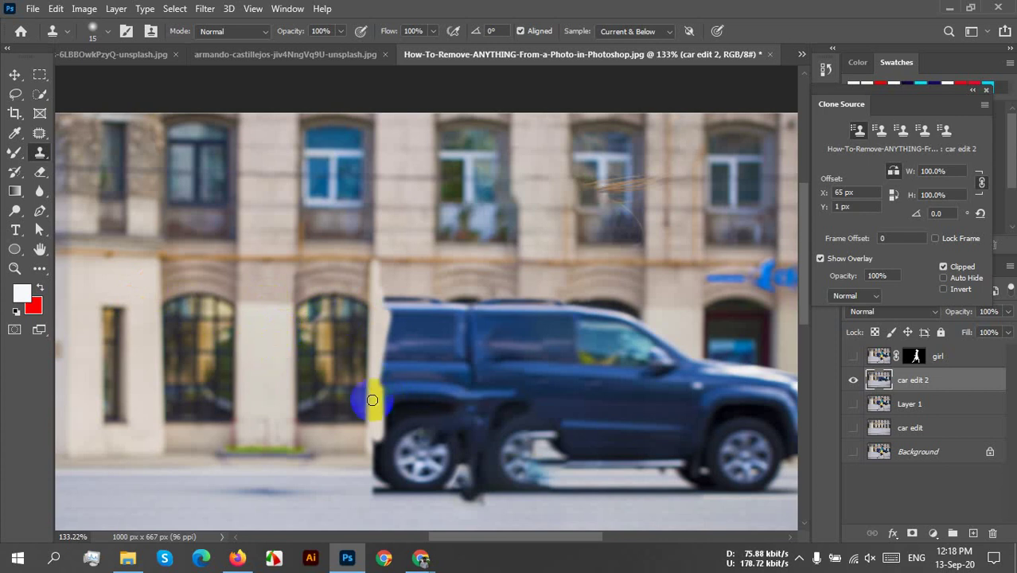
pyautogui.scroll(2, 430, 372)
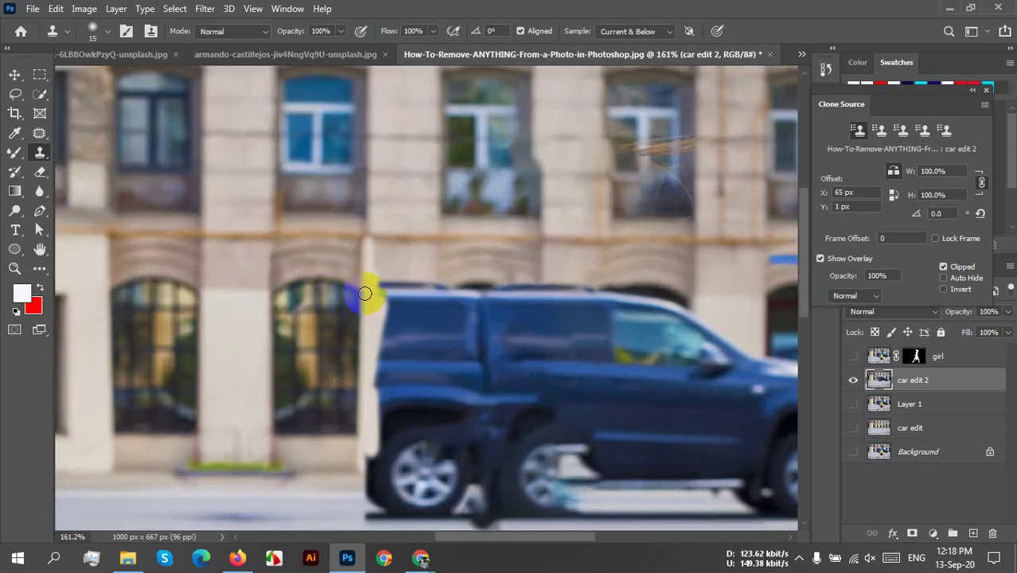
pyautogui.scroll(2, 364, 293)
pyautogui.scroll(-3, 364, 293)
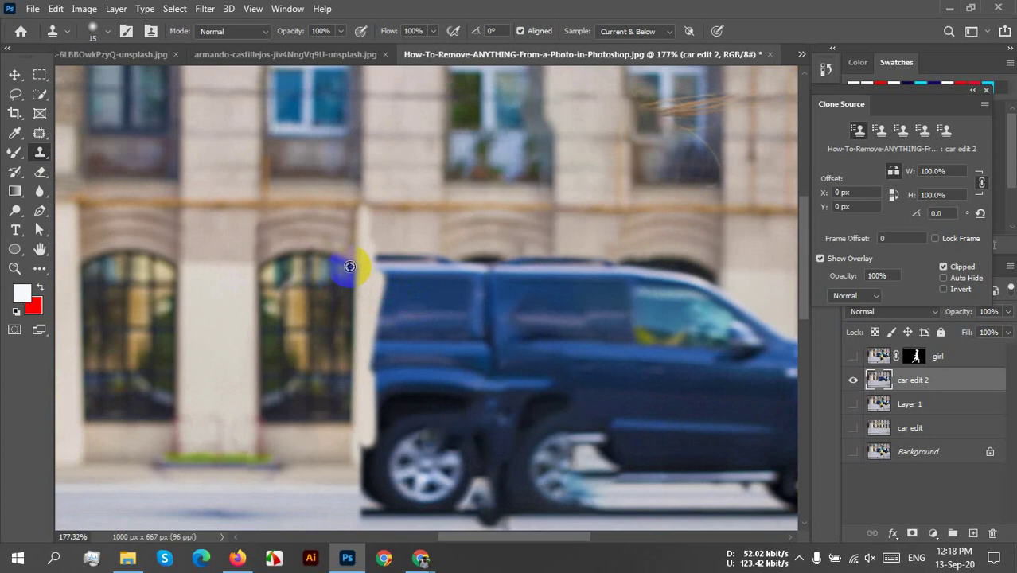
pyautogui.moveTo(544, 281); pyautogui.dragTo(498, 285)
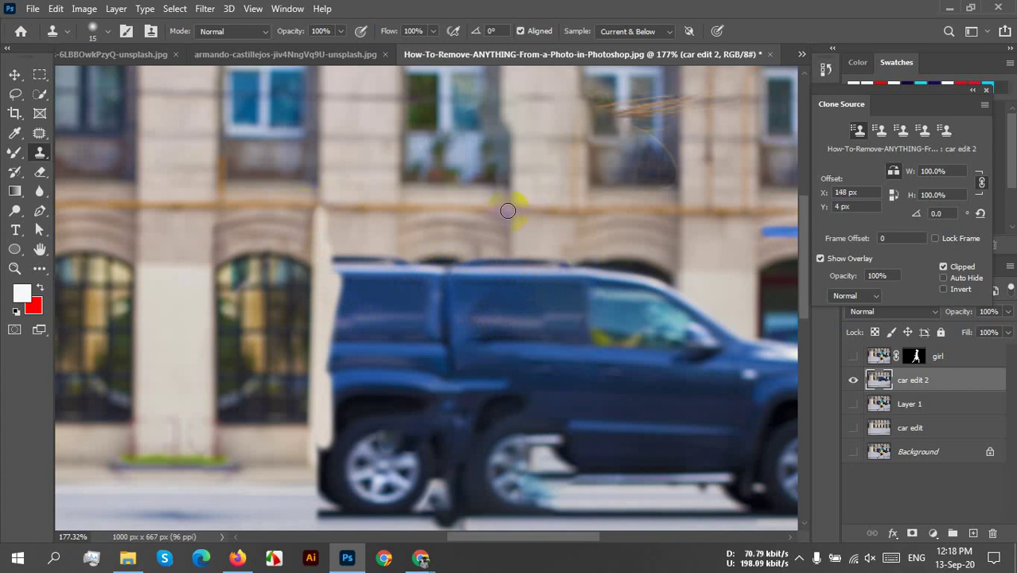
pyautogui.moveTo(507, 210)
pyautogui.mouseDown()
pyautogui.moveTo(506, 447)
pyautogui.moveTo(511, 281)
pyautogui.moveTo(503, 432)
pyautogui.moveTo(508, 309)
pyautogui.moveTo(496, 276)
pyautogui.moveTo(483, 371)
pyautogui.moveTo(484, 279)
pyautogui.moveTo(473, 418)
pyautogui.moveTo(483, 305)
pyautogui.moveTo(481, 333)
pyautogui.mouseUp()
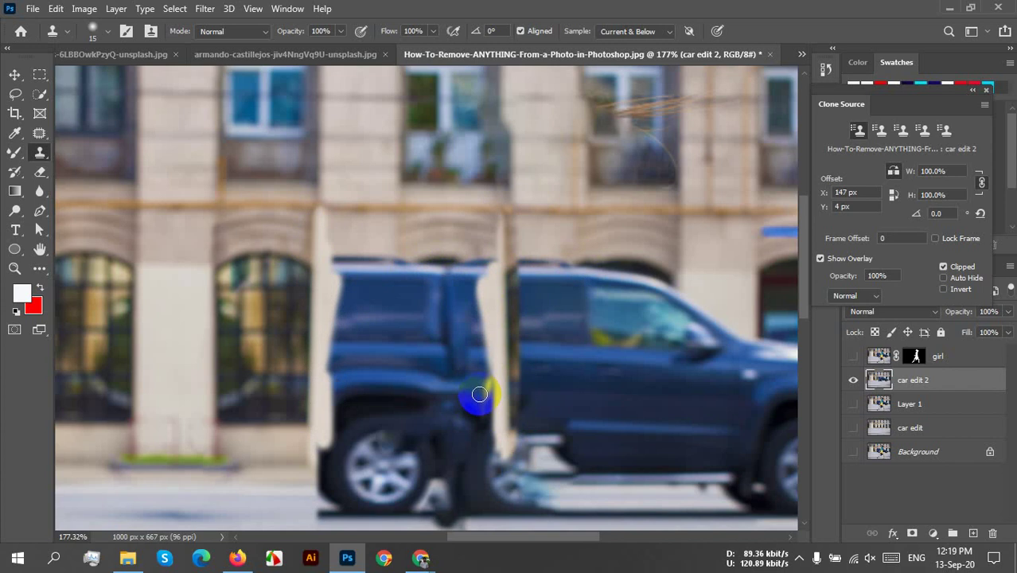
pyautogui.hotkey('ctrl', 'z')
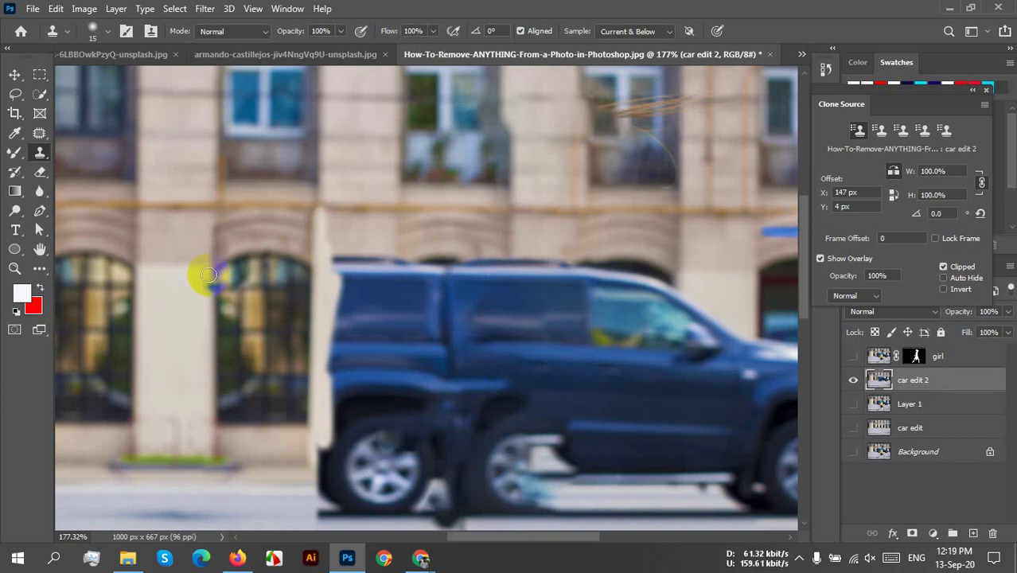
pyautogui.keyDown('alt'); pyautogui.click(214, 205); pyautogui.keyUp('alt')
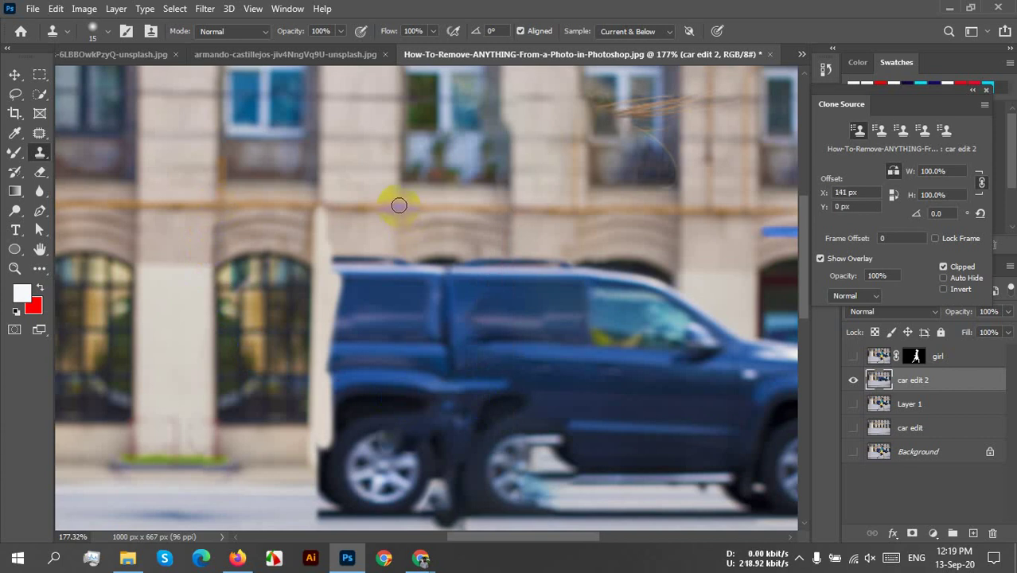
pyautogui.moveTo(399, 218)
pyautogui.mouseDown()
pyautogui.moveTo(402, 437)
pyautogui.moveTo(413, 235)
pyautogui.moveTo(412, 415)
pyautogui.mouseUp()
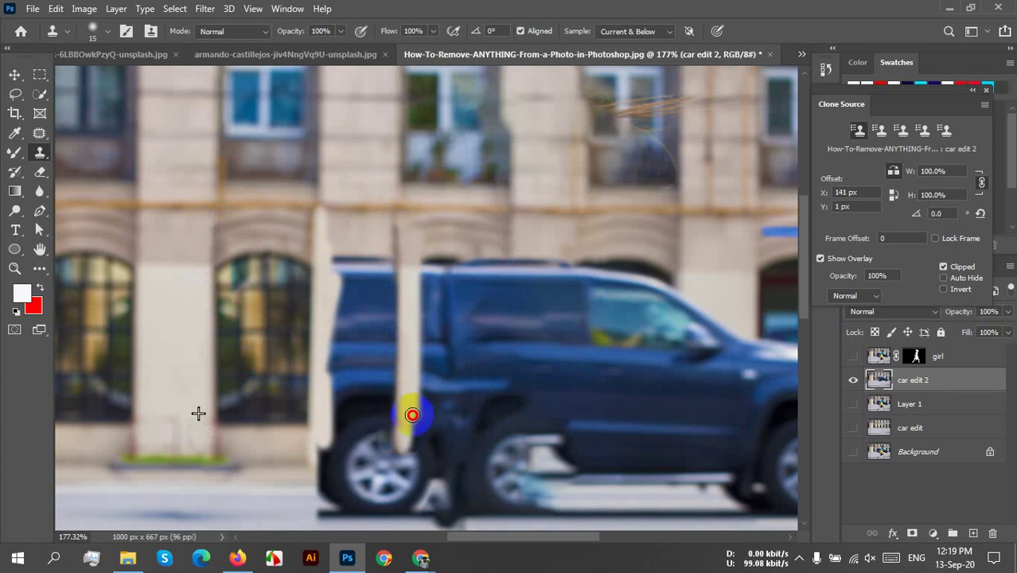
pyautogui.hotkey('ctrl', 'z')
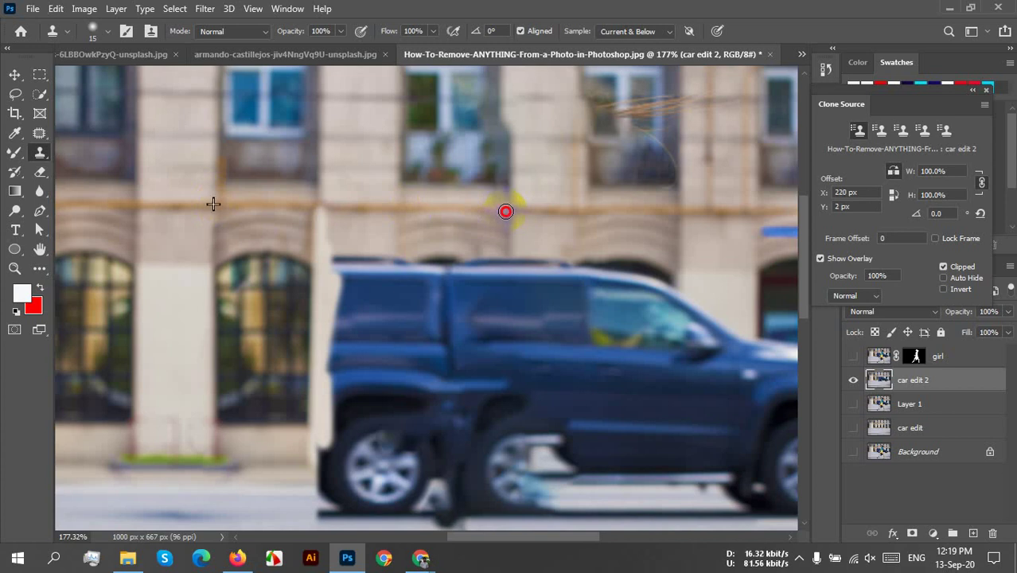
# Clone arched windows with adjoining wall, curb and road over the middle of the car, aligned to the horizontal trim
pyautogui.moveTo(506, 211)
pyautogui.mouseDown()
pyautogui.moveTo(511, 409)
pyautogui.moveTo(510, 245)
pyautogui.moveTo(501, 378)
pyautogui.moveTo(506, 323)
pyautogui.moveTo(504, 370)
pyautogui.moveTo(482, 368)
pyautogui.moveTo(486, 415)
pyautogui.moveTo(493, 248)
pyautogui.moveTo(474, 315)
pyautogui.moveTo(485, 302)
pyautogui.moveTo(475, 262)
pyautogui.moveTo(483, 282)
pyautogui.moveTo(484, 273)
pyautogui.moveTo(460, 395)
pyautogui.moveTo(451, 289)
pyautogui.moveTo(450, 414)
pyautogui.moveTo(472, 371)
pyautogui.moveTo(454, 258)
pyautogui.moveTo(438, 333)
pyautogui.moveTo(470, 452)
pyautogui.moveTo(485, 353)
pyautogui.moveTo(491, 368)
pyautogui.moveTo(491, 494)
pyautogui.moveTo(492, 347)
pyautogui.moveTo(491, 498)
pyautogui.moveTo(505, 388)
pyautogui.moveTo(506, 493)
pyautogui.moveTo(481, 392)
pyautogui.moveTo(464, 411)
pyautogui.moveTo(462, 492)
pyautogui.moveTo(474, 426)
pyautogui.moveTo(456, 241)
pyautogui.moveTo(440, 330)
pyautogui.moveTo(425, 339)
pyautogui.moveTo(418, 278)
pyautogui.moveTo(417, 370)
pyautogui.moveTo(418, 259)
pyautogui.mouseUp()
pyautogui.moveTo(411, 287)
pyautogui.mouseDown()
pyautogui.moveTo(402, 489)
pyautogui.moveTo(419, 462)
pyautogui.moveTo(436, 340)
pyautogui.moveTo(436, 489)
pyautogui.moveTo(439, 388)
pyautogui.moveTo(445, 477)
pyautogui.moveTo(456, 477)
pyautogui.moveTo(460, 516)
pyautogui.moveTo(460, 452)
pyautogui.moveTo(438, 455)
pyautogui.moveTo(438, 489)
pyautogui.moveTo(457, 499)
pyautogui.moveTo(465, 547)
pyautogui.moveTo(493, 509)
pyautogui.moveTo(503, 448)
pyautogui.moveTo(495, 441)
pyautogui.moveTo(491, 480)
pyautogui.moveTo(468, 502)
pyautogui.moveTo(521, 500)
pyautogui.moveTo(520, 518)
pyautogui.moveTo(540, 504)
pyautogui.moveTo(490, 520)
pyautogui.moveTo(501, 513)
pyautogui.moveTo(508, 438)
pyautogui.moveTo(511, 500)
pyautogui.moveTo(504, 386)
pyautogui.mouseUp()
pyautogui.moveTo(397, 256)
pyautogui.mouseDown()
pyautogui.moveTo(405, 378)
pyautogui.moveTo(405, 265)
pyautogui.moveTo(395, 395)
pyautogui.moveTo(370, 317)
pyautogui.mouseUp()
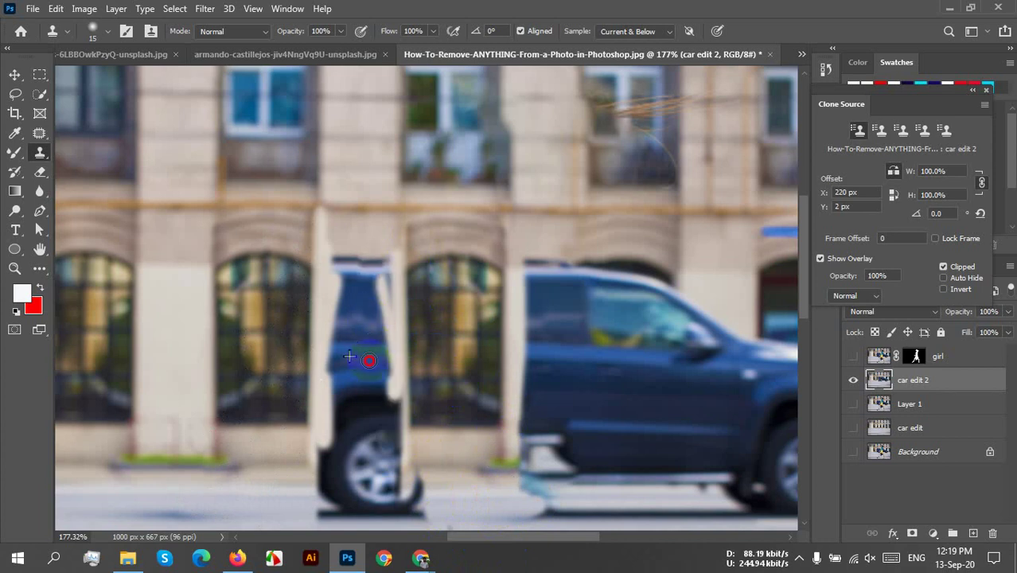
pyautogui.moveTo(368, 360)
pyautogui.mouseDown()
pyautogui.moveTo(368, 441)
pyautogui.moveTo(432, 312)
pyautogui.moveTo(505, 337)
pyautogui.moveTo(514, 362)
pyautogui.moveTo(523, 278)
pyautogui.moveTo(524, 297)
pyautogui.moveTo(524, 273)
pyautogui.moveTo(542, 271)
pyautogui.moveTo(543, 400)
pyautogui.moveTo(539, 292)
pyautogui.moveTo(522, 314)
pyautogui.moveTo(553, 272)
pyautogui.moveTo(559, 321)
pyautogui.moveTo(568, 258)
pyautogui.moveTo(566, 462)
pyautogui.moveTo(579, 399)
pyautogui.moveTo(586, 426)
pyautogui.moveTo(578, 318)
pyautogui.moveTo(570, 443)
pyautogui.moveTo(557, 361)
pyautogui.moveTo(573, 270)
pyautogui.moveTo(555, 435)
pyautogui.moveTo(550, 353)
pyautogui.moveTo(544, 416)
pyautogui.moveTo(522, 330)
pyautogui.moveTo(523, 507)
pyautogui.moveTo(534, 375)
pyautogui.moveTo(535, 456)
pyautogui.moveTo(564, 463)
pyautogui.moveTo(562, 482)
pyautogui.moveTo(551, 439)
pyautogui.moveTo(539, 504)
pyautogui.moveTo(536, 476)
pyautogui.moveTo(546, 511)
pyautogui.moveTo(616, 517)
pyautogui.moveTo(501, 517)
pyautogui.moveTo(682, 508)
pyautogui.moveTo(593, 427)
pyautogui.moveTo(573, 243)
pyautogui.moveTo(604, 400)
pyautogui.moveTo(598, 295)
pyautogui.moveTo(596, 438)
pyautogui.moveTo(595, 286)
pyautogui.moveTo(596, 408)
pyautogui.moveTo(638, 426)
pyautogui.moveTo(656, 306)
pyautogui.moveTo(632, 279)
pyautogui.moveTo(612, 418)
pyautogui.moveTo(607, 282)
pyautogui.moveTo(599, 338)
pyautogui.moveTo(632, 266)
pyautogui.moveTo(615, 290)
pyautogui.moveTo(642, 332)
pyautogui.moveTo(651, 241)
pyautogui.moveTo(654, 404)
pyautogui.moveTo(652, 249)
pyautogui.moveTo(645, 300)
pyautogui.moveTo(662, 387)
pyautogui.moveTo(658, 268)
pyautogui.moveTo(661, 340)
pyautogui.moveTo(642, 477)
pyautogui.moveTo(639, 448)
pyautogui.moveTo(625, 520)
pyautogui.moveTo(618, 375)
pyautogui.moveTo(574, 517)
pyautogui.moveTo(609, 428)
pyautogui.moveTo(609, 498)
pyautogui.moveTo(533, 453)
pyautogui.moveTo(484, 365)
pyautogui.moveTo(471, 484)
pyautogui.moveTo(516, 361)
pyautogui.moveTo(469, 536)
pyautogui.moveTo(604, 530)
pyautogui.moveTo(529, 490)
pyautogui.moveTo(522, 452)
pyautogui.moveTo(613, 543)
pyautogui.moveTo(674, 498)
pyautogui.moveTo(665, 288)
pyautogui.moveTo(683, 298)
pyautogui.moveTo(654, 517)
pyautogui.moveTo(642, 461)
pyautogui.moveTo(631, 509)
pyautogui.moveTo(618, 480)
pyautogui.mouseUp()
pyautogui.scroll(-2, 608, 386)
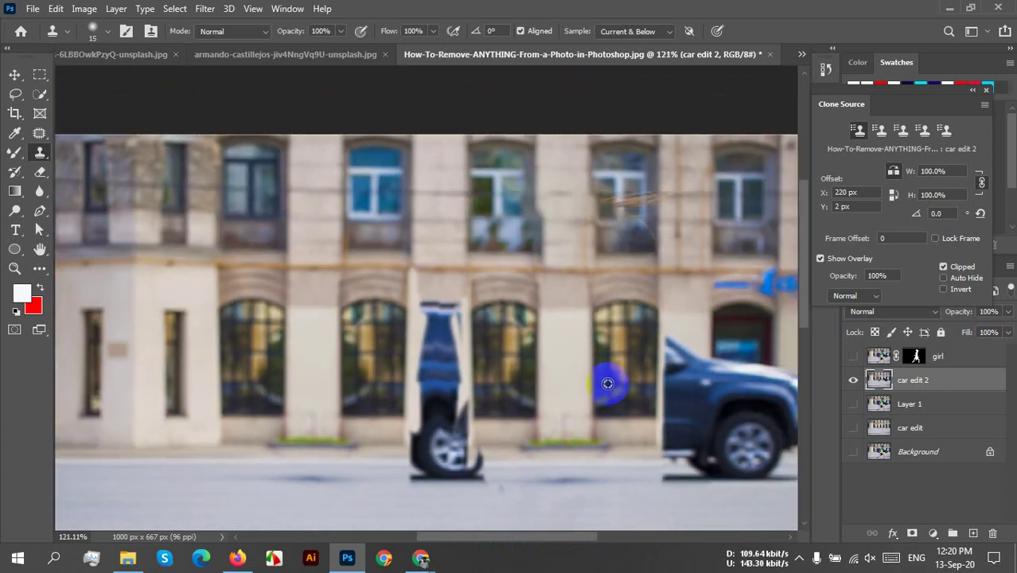
pyautogui.moveTo(607, 383); pyautogui.dragTo(703, 355)
pyautogui.click(512, 380)
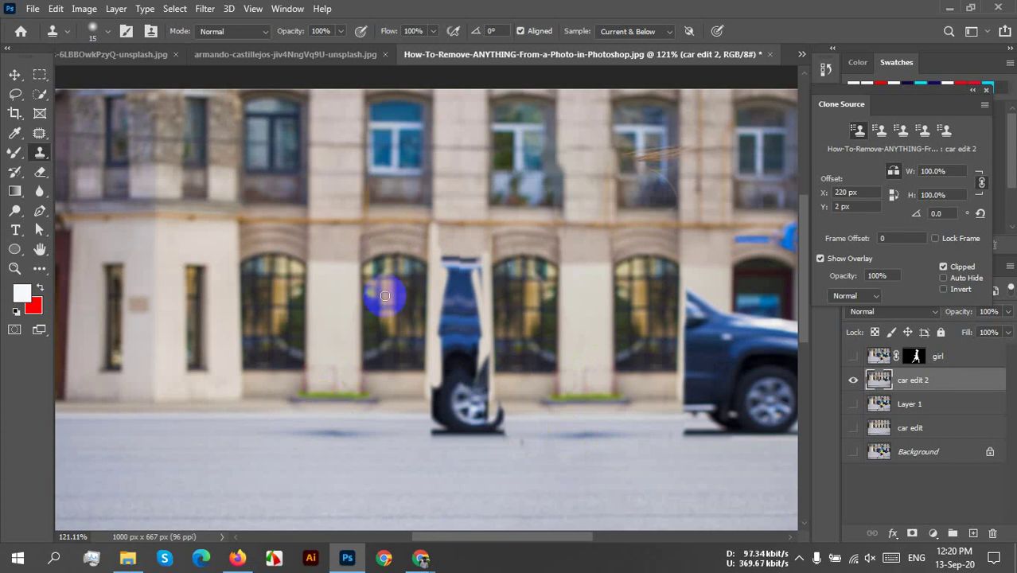
pyautogui.scroll(3, 317, 237)
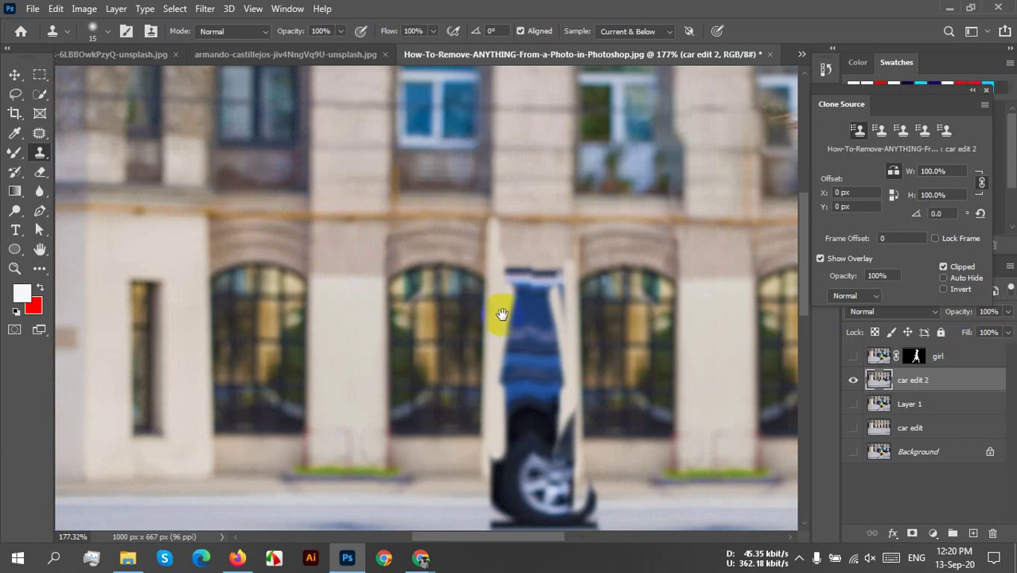
pyautogui.moveTo(501, 314); pyautogui.dragTo(414, 249)
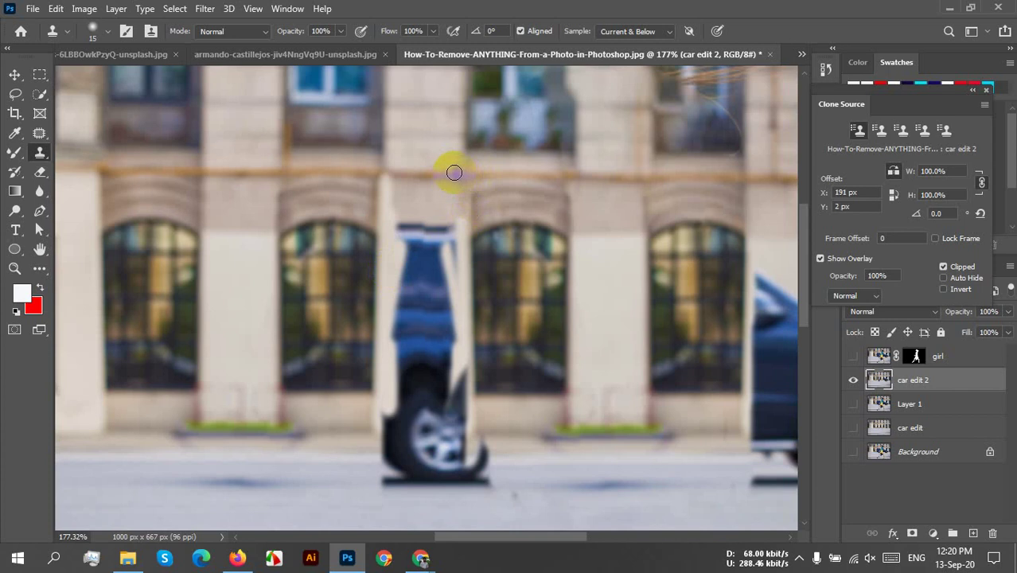
pyautogui.moveTo(462, 173)
pyautogui.mouseDown()
pyautogui.moveTo(447, 370)
pyautogui.moveTo(447, 223)
pyautogui.moveTo(444, 269)
pyautogui.moveTo(415, 282)
pyautogui.moveTo(420, 404)
pyautogui.moveTo(402, 234)
pyautogui.moveTo(411, 326)
pyautogui.moveTo(370, 359)
pyautogui.moveTo(393, 271)
pyautogui.moveTo(371, 210)
pyautogui.moveTo(408, 336)
pyautogui.mouseUp()
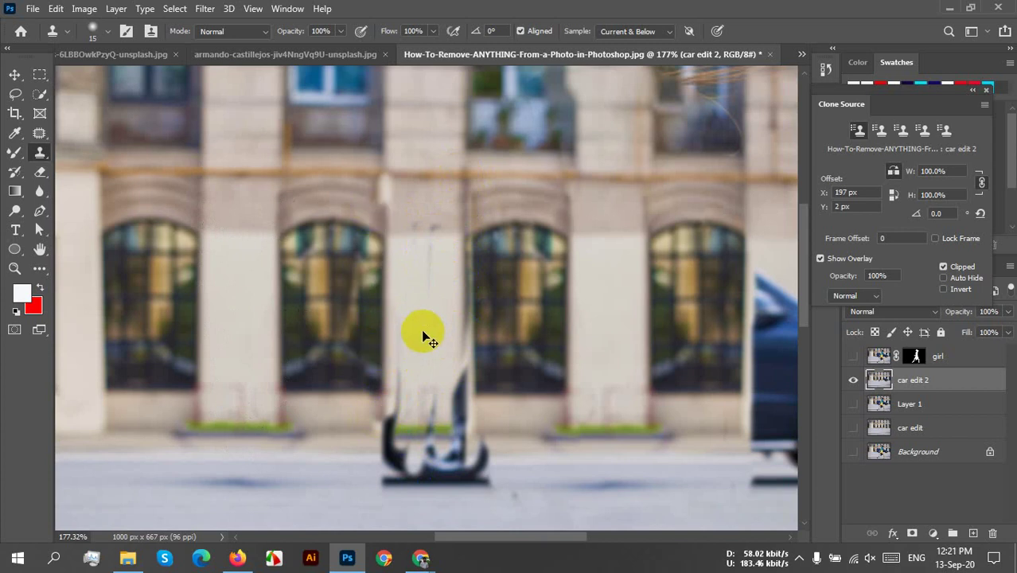
pyautogui.hotkey('ctrl', 'z')
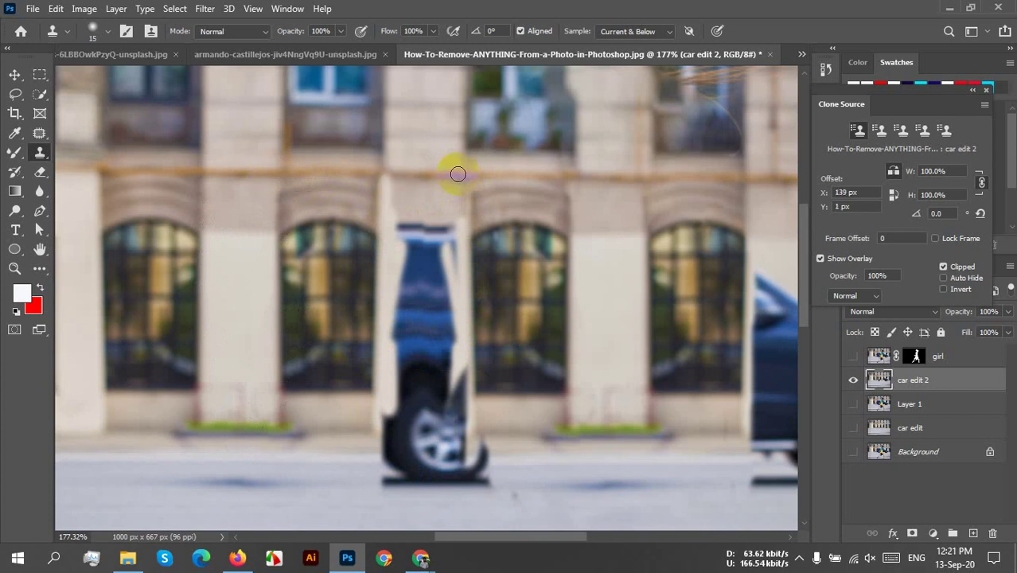
pyautogui.moveTo(463, 174); pyautogui.dragTo(453, 268)
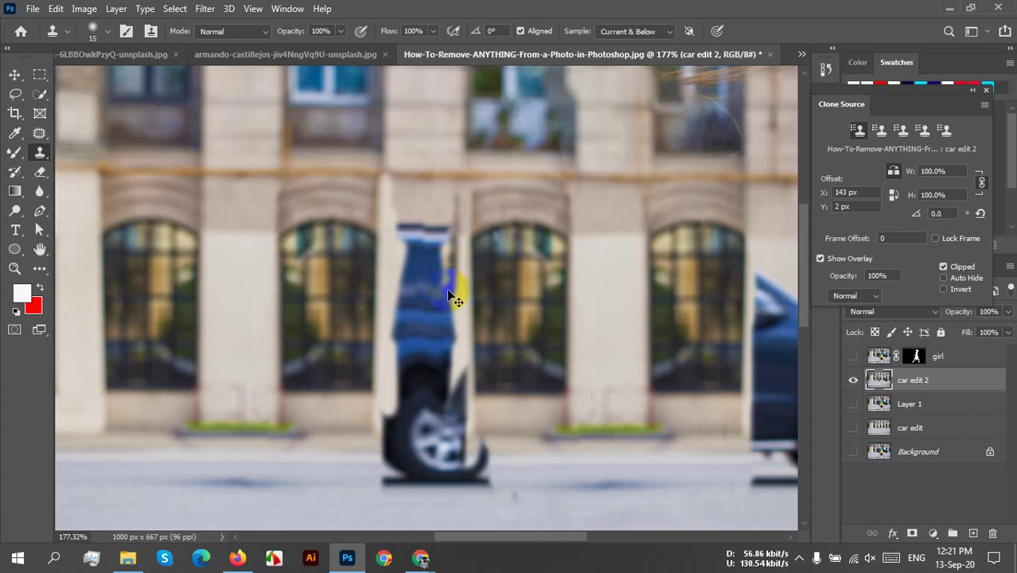
pyautogui.moveTo(449, 296); pyautogui.dragTo(448, 285)
# Clone the plain pillar and planter over the leftover strip of car between the windows, and rebuild the adjoining window edges
pyautogui.keyDown('alt'); pyautogui.click(203, 174); pyautogui.keyUp('alt')
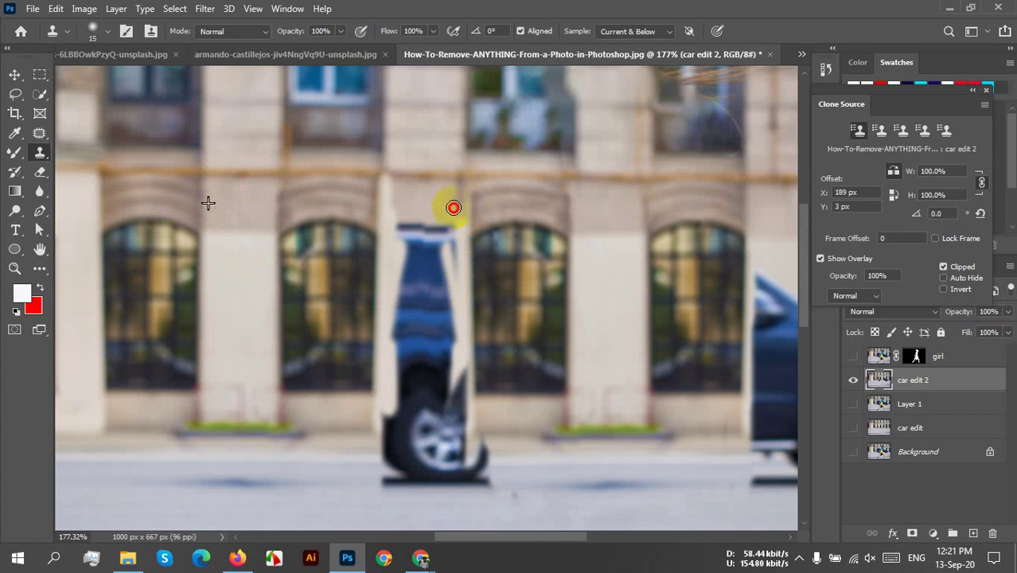
pyautogui.moveTo(453, 208)
pyautogui.mouseDown()
pyautogui.moveTo(441, 370)
pyautogui.moveTo(472, 216)
pyautogui.moveTo(461, 338)
pyautogui.moveTo(455, 217)
pyautogui.moveTo(451, 238)
pyautogui.moveTo(451, 393)
pyautogui.moveTo(468, 367)
pyautogui.moveTo(459, 464)
pyautogui.moveTo(458, 417)
pyautogui.moveTo(437, 460)
pyautogui.moveTo(427, 244)
pyautogui.moveTo(390, 355)
pyautogui.moveTo(376, 321)
pyautogui.moveTo(402, 233)
pyautogui.moveTo(407, 268)
pyautogui.moveTo(423, 217)
pyautogui.moveTo(422, 296)
pyautogui.moveTo(395, 399)
pyautogui.moveTo(408, 322)
pyautogui.moveTo(378, 420)
pyautogui.moveTo(385, 444)
pyautogui.moveTo(412, 371)
pyautogui.moveTo(409, 468)
pyautogui.moveTo(394, 430)
pyautogui.moveTo(385, 471)
pyautogui.moveTo(401, 429)
pyautogui.moveTo(401, 465)
pyautogui.moveTo(408, 434)
pyautogui.moveTo(488, 445)
pyautogui.moveTo(468, 483)
pyautogui.moveTo(451, 459)
pyautogui.moveTo(432, 476)
pyautogui.moveTo(438, 492)
pyautogui.moveTo(428, 419)
pyautogui.moveTo(418, 476)
pyautogui.moveTo(435, 452)
pyautogui.moveTo(453, 472)
pyautogui.moveTo(504, 436)
pyautogui.moveTo(497, 471)
pyautogui.moveTo(488, 305)
pyautogui.moveTo(468, 342)
pyautogui.moveTo(469, 228)
pyautogui.moveTo(480, 245)
pyautogui.moveTo(481, 356)
pyautogui.moveTo(478, 254)
pyautogui.mouseUp()
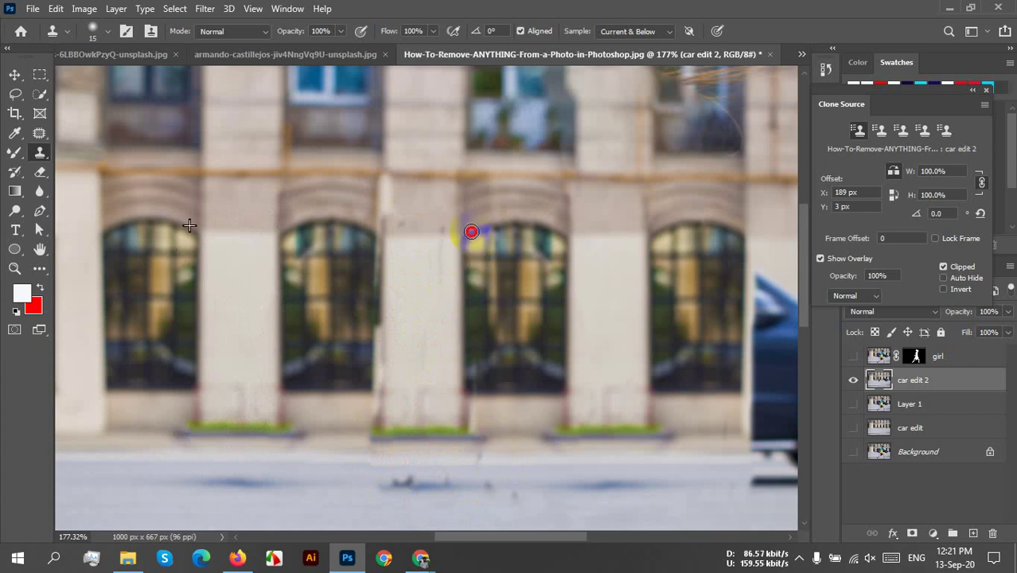
pyautogui.moveTo(468, 201)
pyautogui.mouseDown()
pyautogui.moveTo(485, 294)
pyautogui.moveTo(497, 304)
pyautogui.moveTo(497, 195)
pyautogui.moveTo(497, 317)
pyautogui.moveTo(490, 213)
pyautogui.moveTo(509, 308)
pyautogui.moveTo(516, 282)
pyautogui.moveTo(489, 180)
pyautogui.moveTo(504, 214)
pyautogui.moveTo(520, 210)
pyautogui.moveTo(521, 170)
pyautogui.moveTo(495, 181)
pyautogui.moveTo(556, 189)
pyautogui.moveTo(546, 307)
pyautogui.moveTo(543, 238)
pyautogui.moveTo(548, 209)
pyautogui.moveTo(549, 371)
pyautogui.moveTo(523, 255)
pyautogui.moveTo(517, 371)
pyautogui.moveTo(534, 352)
pyautogui.moveTo(551, 231)
pyautogui.moveTo(542, 428)
pyautogui.moveTo(561, 292)
pyautogui.moveTo(563, 418)
pyautogui.moveTo(565, 405)
pyautogui.moveTo(569, 187)
pyautogui.moveTo(553, 271)
pyautogui.mouseUp()
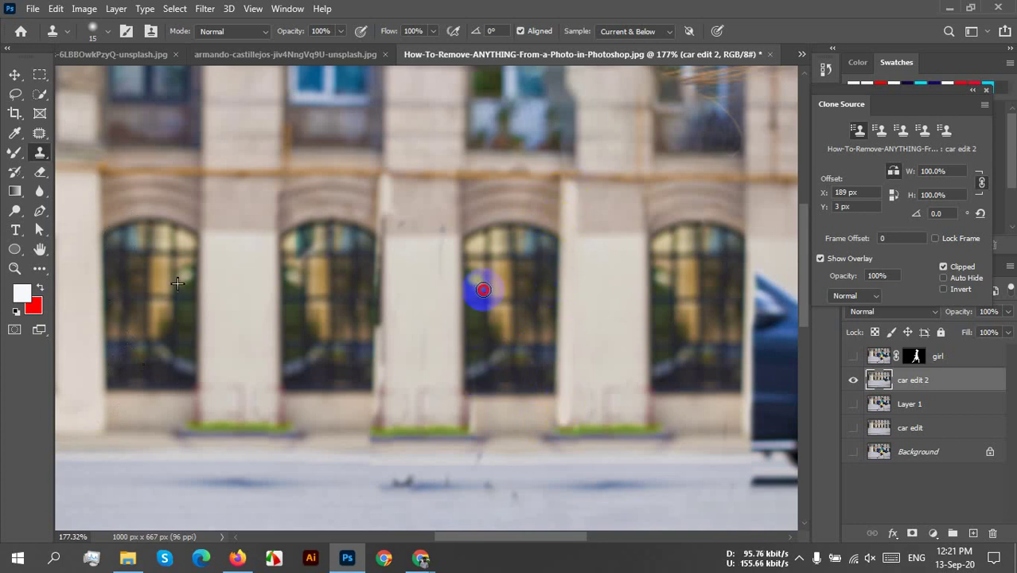
pyautogui.moveTo(463, 387)
pyautogui.mouseDown()
pyautogui.moveTo(465, 429)
pyautogui.moveTo(476, 225)
pyautogui.moveTo(386, 207)
pyautogui.moveTo(379, 182)
pyautogui.moveTo(373, 400)
pyautogui.mouseUp()
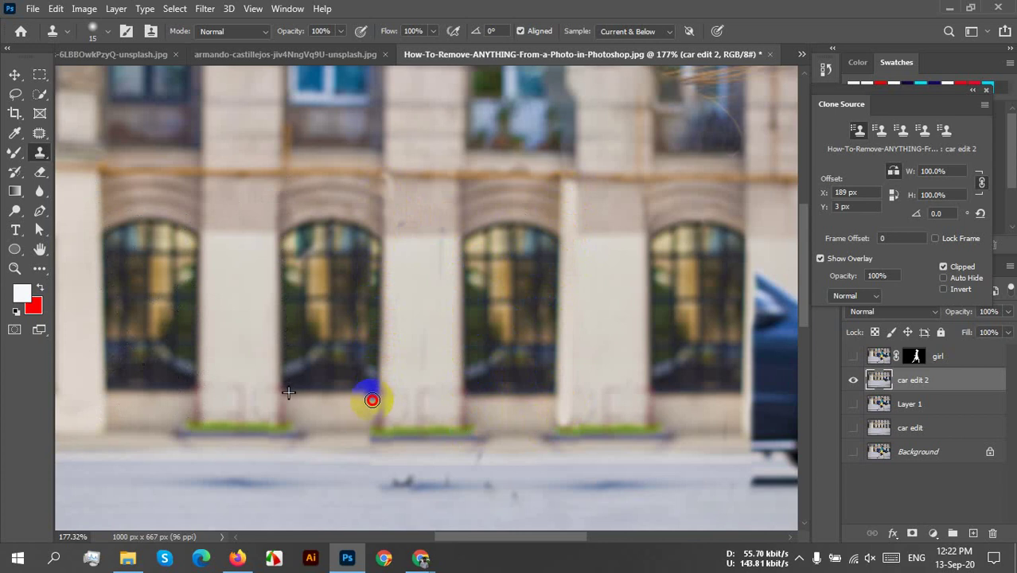
pyautogui.moveTo(369, 440); pyautogui.dragTo(369, 440)
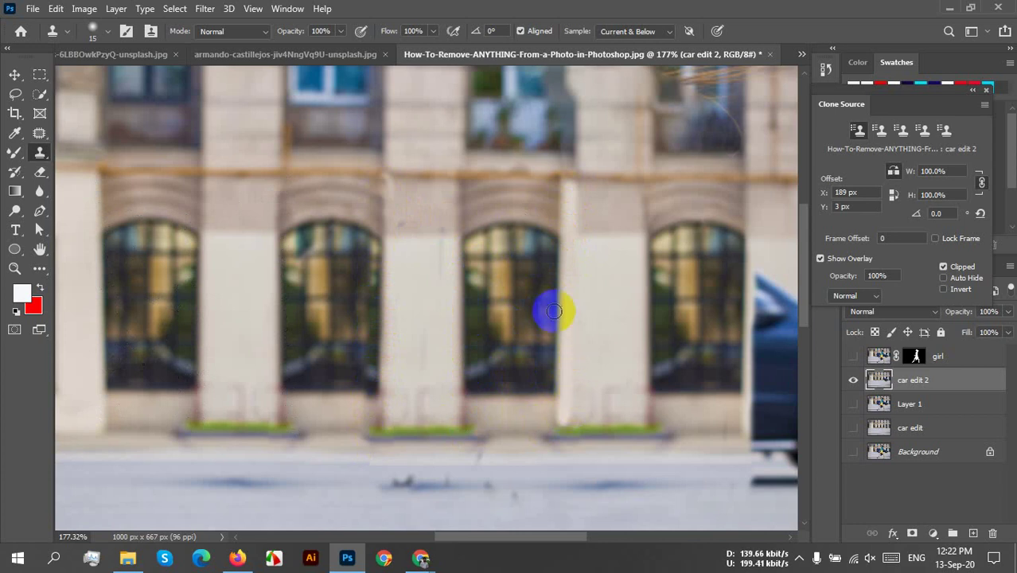
# Clone matching wall texture over the bright vertical strip on the pillar between the last two arched windows
pyautogui.scroll(-4, 482, 315)
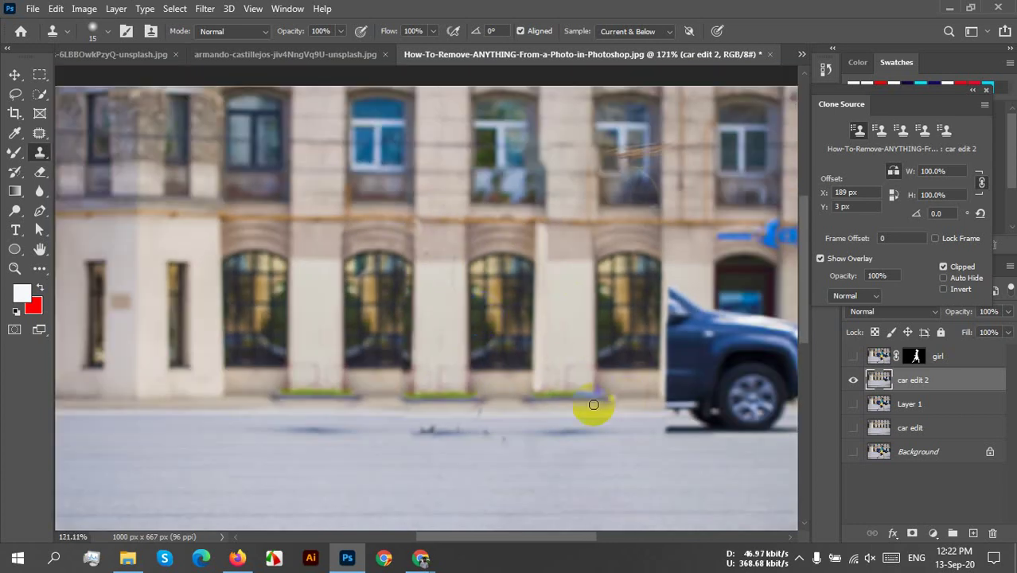
pyautogui.moveTo(587, 405); pyautogui.dragTo(556, 366)
pyautogui.scroll(2, 538, 257)
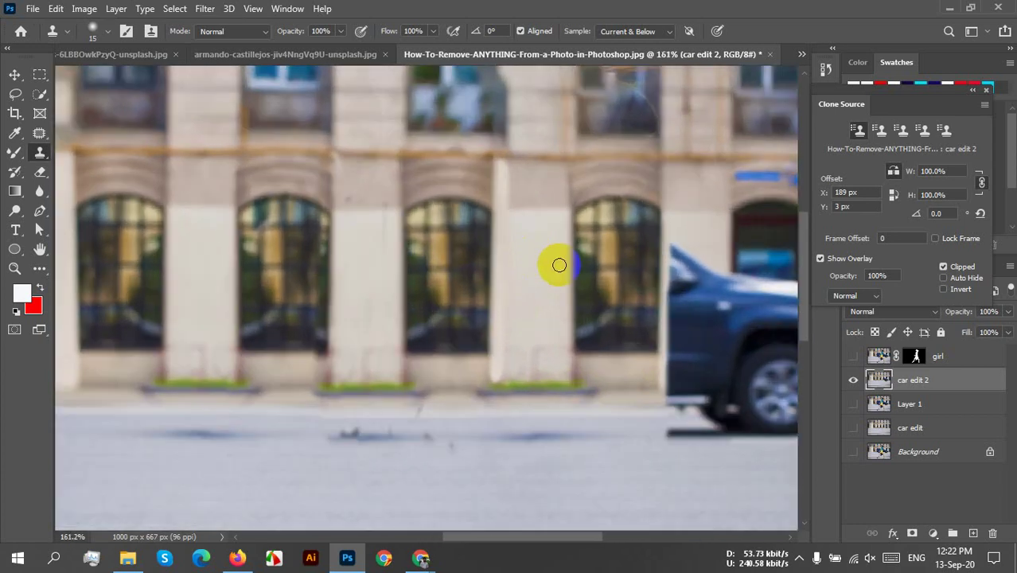
pyautogui.scroll(1, 538, 191)
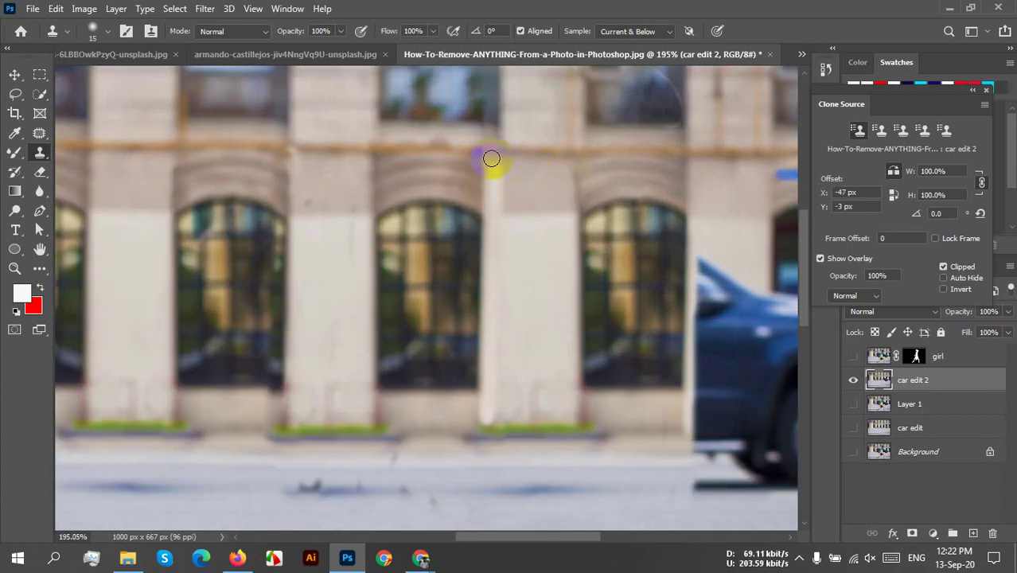
pyautogui.moveTo(490, 174)
pyautogui.mouseDown()
pyautogui.moveTo(489, 210)
pyautogui.moveTo(499, 171)
pyautogui.mouseUp()
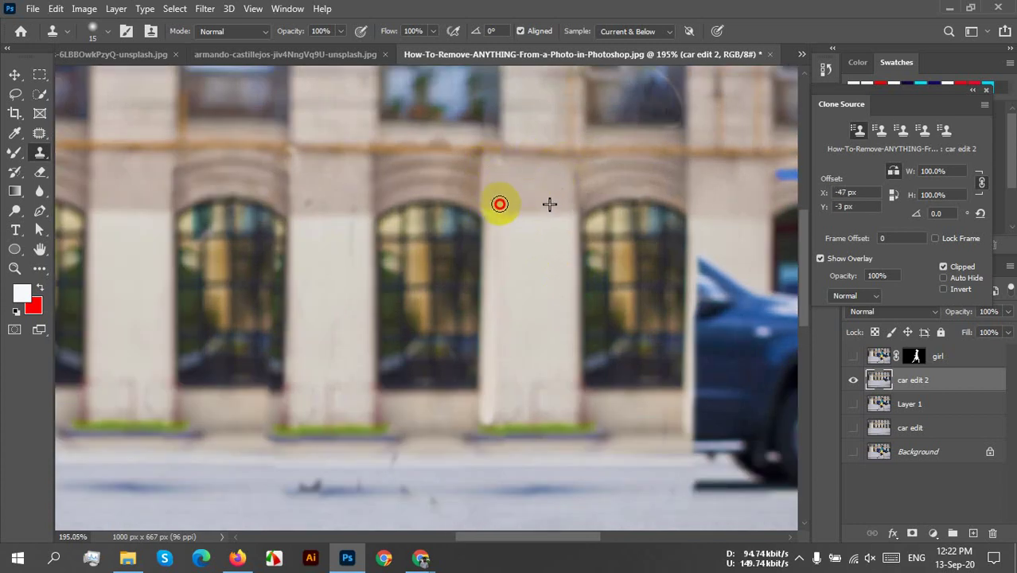
pyautogui.moveTo(488, 209); pyautogui.dragTo(509, 195)
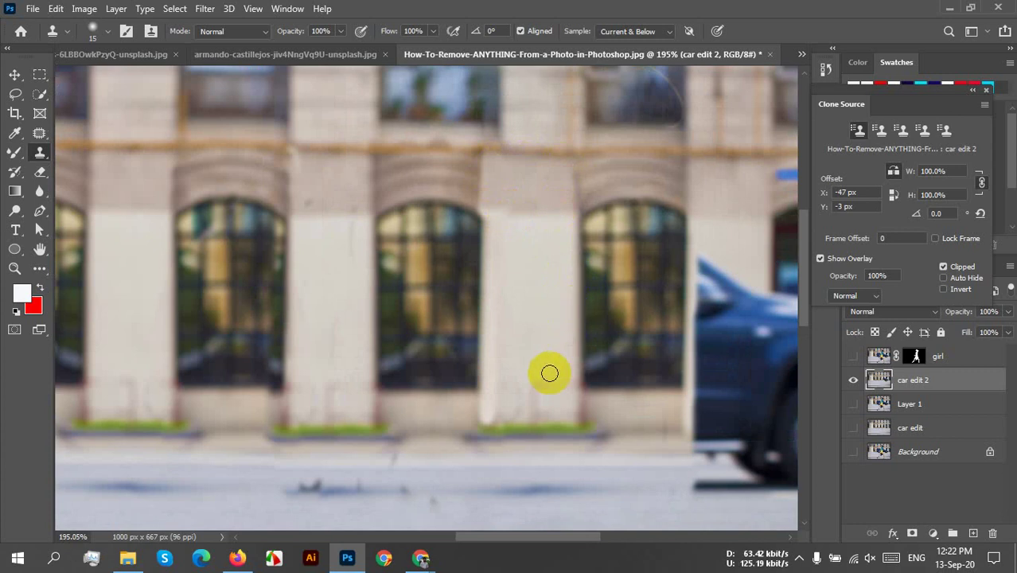
pyautogui.moveTo(528, 341)
pyautogui.mouseDown()
pyautogui.moveTo(537, 402)
pyautogui.moveTo(541, 366)
pyautogui.moveTo(541, 397)
pyautogui.moveTo(517, 386)
pyautogui.moveTo(518, 401)
pyautogui.moveTo(544, 383)
pyautogui.moveTo(553, 358)
pyautogui.moveTo(557, 385)
pyautogui.moveTo(543, 397)
pyautogui.moveTo(500, 376)
pyautogui.moveTo(500, 358)
pyautogui.moveTo(511, 378)
pyautogui.moveTo(535, 386)
pyautogui.mouseUp()
# Blend the same pillar's upper section and its edge beside the arched window with Clone Stamp strokes
pyautogui.scroll(-2, 538, 326)
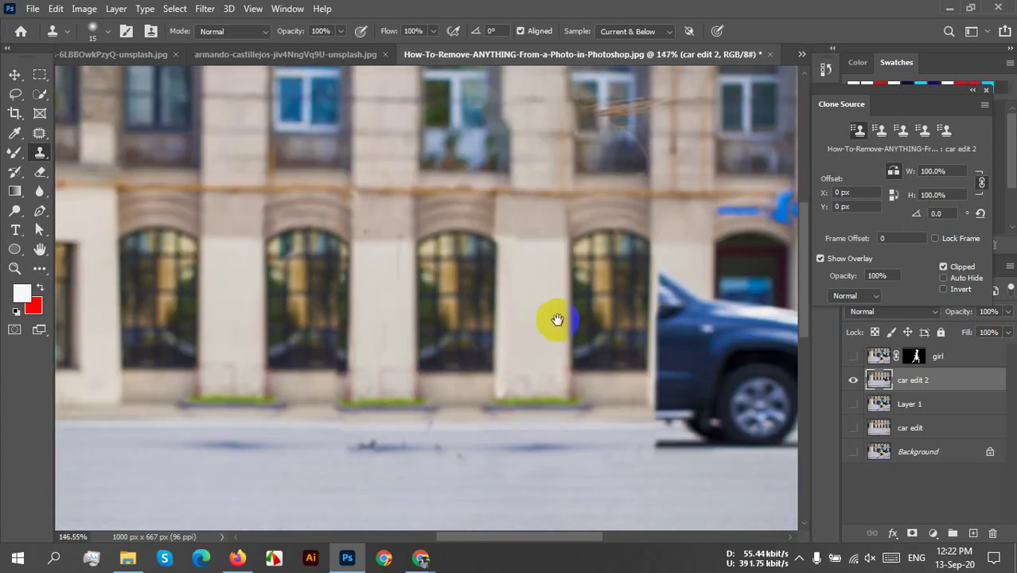
pyautogui.moveTo(557, 319); pyautogui.dragTo(513, 323)
pyautogui.scroll(2, 484, 268)
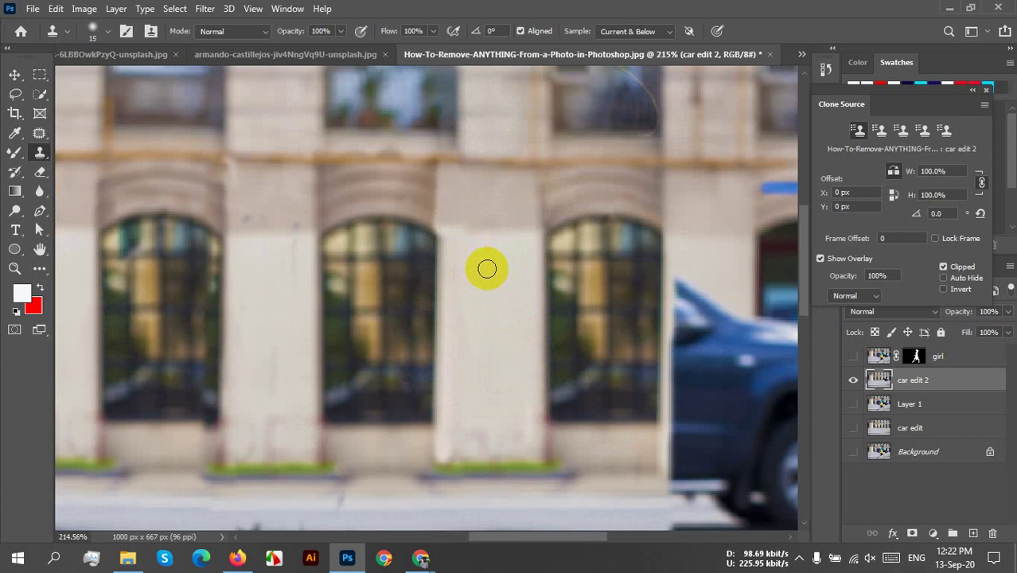
pyautogui.moveTo(489, 268)
pyautogui.mouseDown()
pyautogui.moveTo(477, 238)
pyautogui.moveTo(416, 191)
pyautogui.mouseUp()
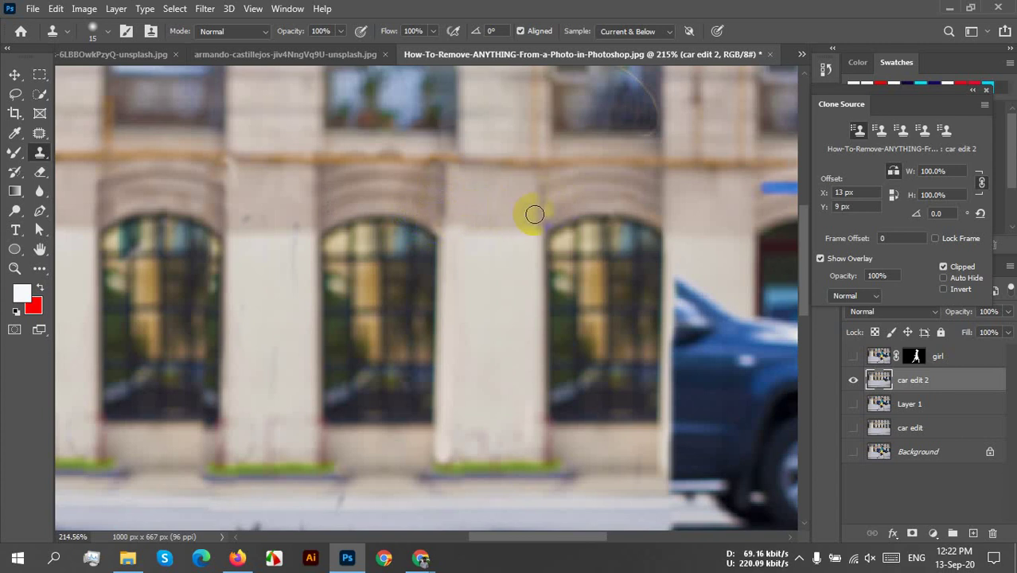
# Toggle the girl layer's visibility to check the rebuilt facade behind her, leaving the layer hidden
pyautogui.scroll(-4, 534, 214)
pyautogui.moveTo(522, 284); pyautogui.dragTo(415, 283)
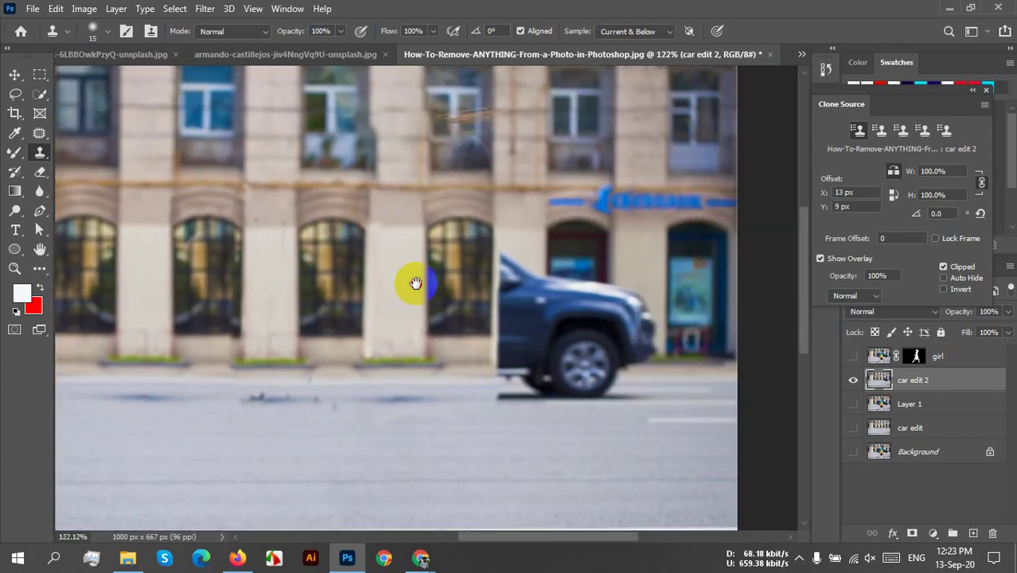
pyautogui.click(853, 356)
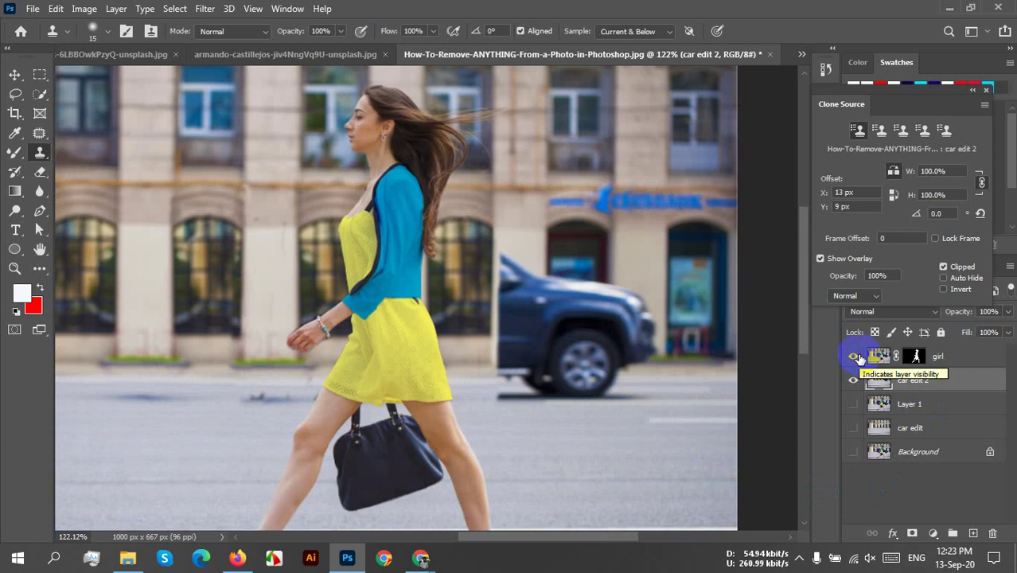
pyautogui.click(854, 356)
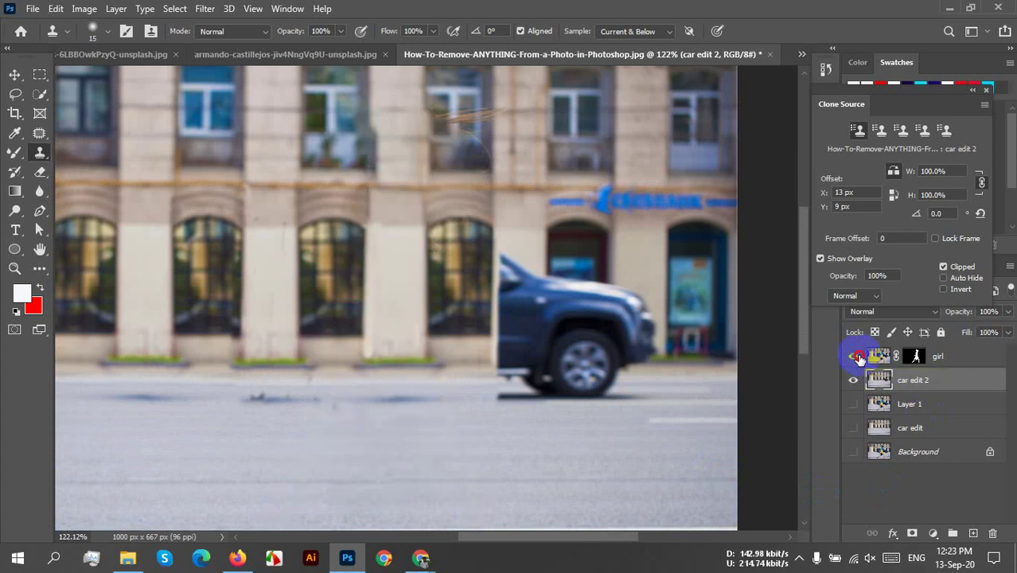
pyautogui.click(854, 356)
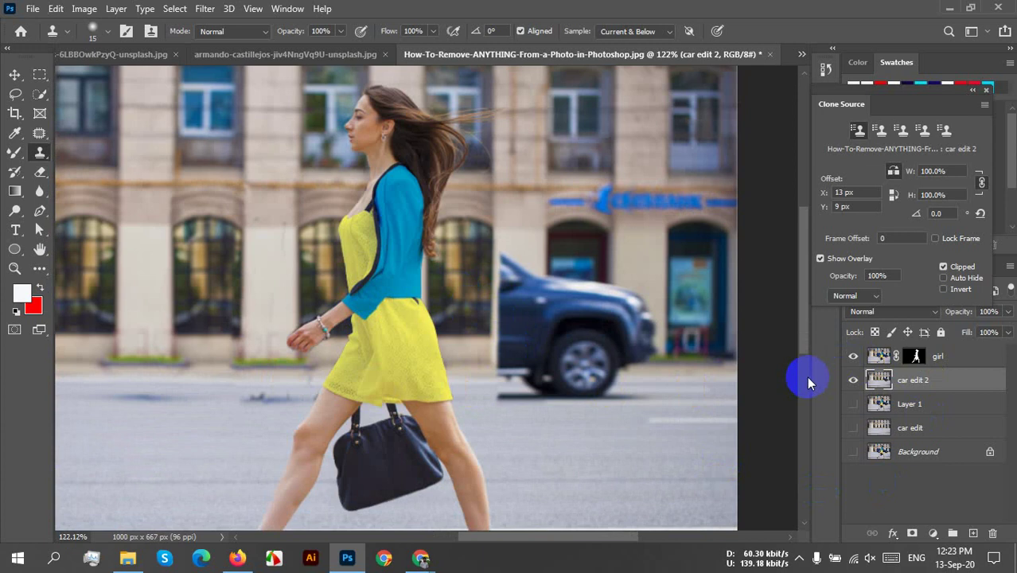
pyautogui.click(851, 357)
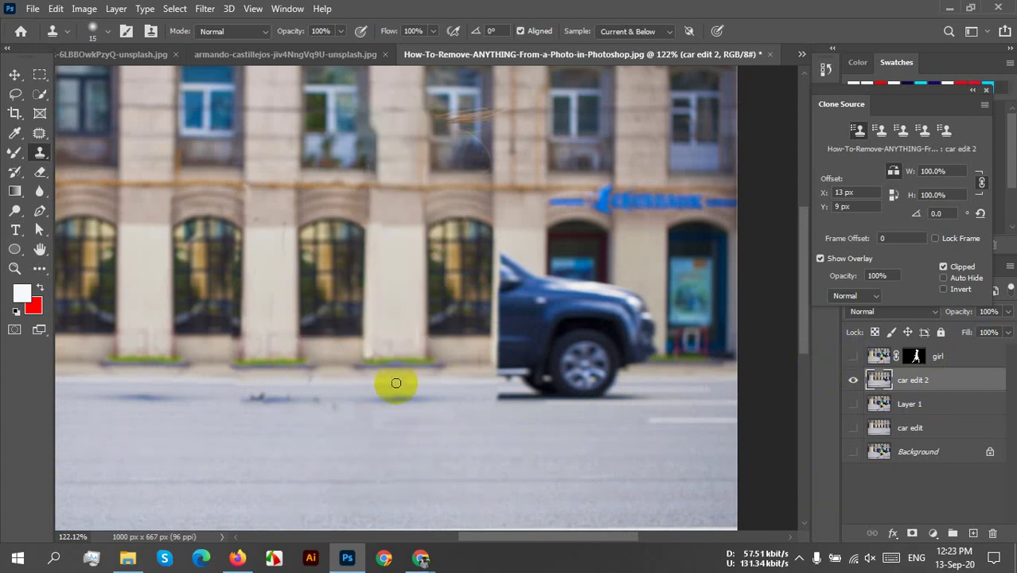
# Clone the pale road edge along the curb below the rebuilt windows
pyautogui.click(161, 373)
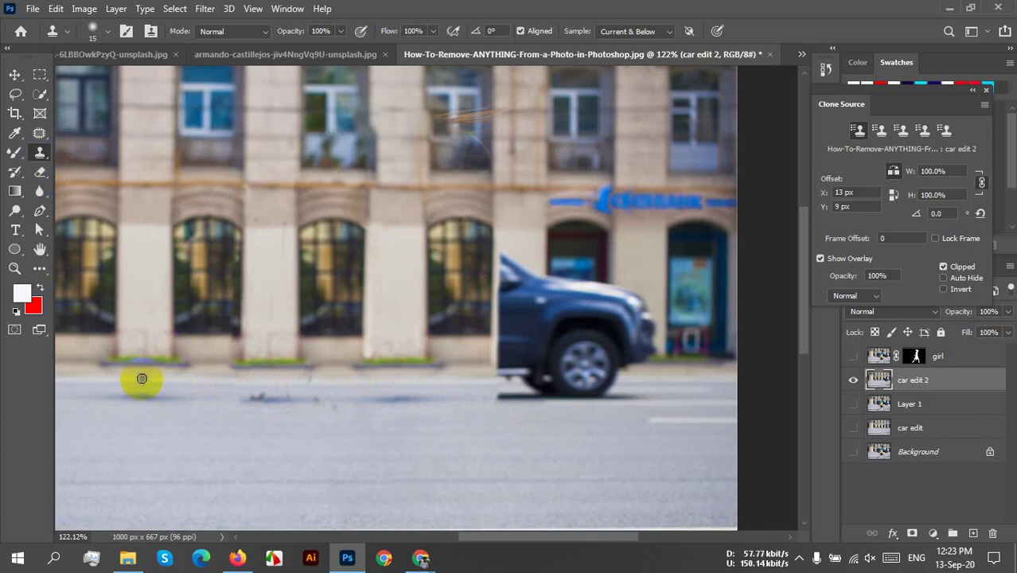
pyautogui.keyDown('alt'); pyautogui.click(142, 379); pyautogui.keyUp('alt')
pyautogui.moveTo(256, 376)
pyautogui.mouseDown()
pyautogui.moveTo(333, 382)
pyautogui.moveTo(212, 378)
pyautogui.moveTo(458, 377)
pyautogui.mouseUp()
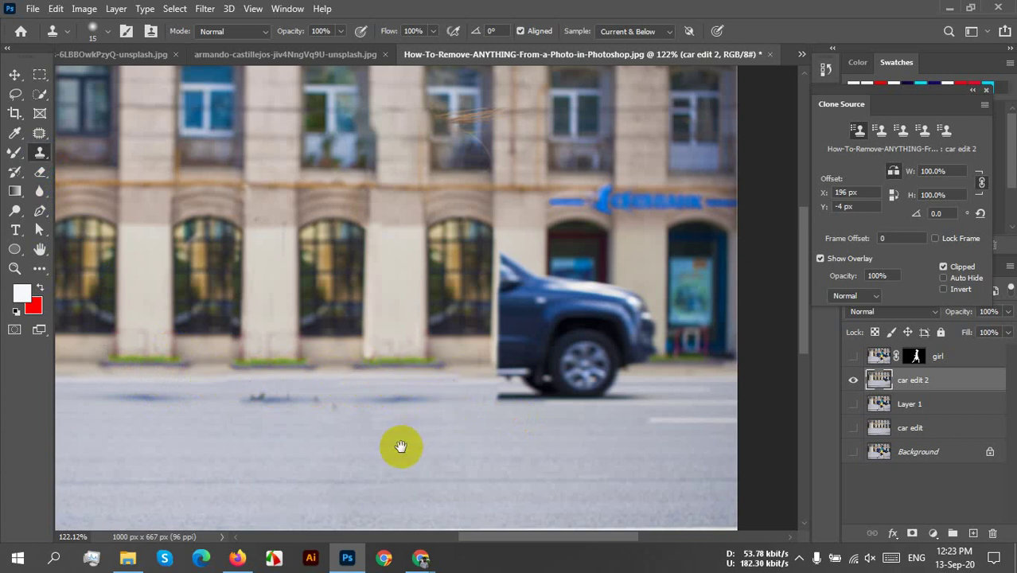
# Clone clean asphalt over the dark shadow patches and specks on the road below the planters
pyautogui.moveTo(401, 446); pyautogui.dragTo(565, 427)
pyautogui.keyDown('alt'); pyautogui.click(417, 404); pyautogui.keyUp('alt')
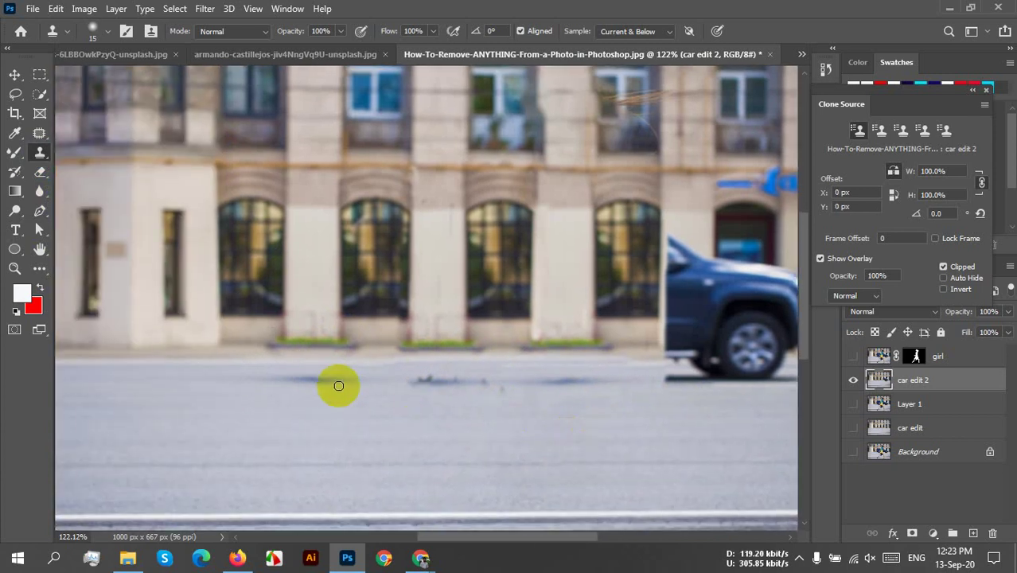
pyautogui.moveTo(267, 374)
pyautogui.mouseDown()
pyautogui.moveTo(365, 376)
pyautogui.moveTo(293, 374)
pyautogui.moveTo(353, 375)
pyautogui.moveTo(296, 374)
pyautogui.moveTo(367, 386)
pyautogui.moveTo(252, 381)
pyautogui.moveTo(496, 386)
pyautogui.moveTo(447, 388)
pyautogui.moveTo(475, 375)
pyautogui.moveTo(451, 394)
pyautogui.moveTo(491, 397)
pyautogui.moveTo(572, 387)
pyautogui.moveTo(505, 407)
pyautogui.moveTo(484, 403)
pyautogui.moveTo(529, 384)
pyautogui.moveTo(604, 378)
pyautogui.moveTo(557, 377)
pyautogui.moveTo(583, 377)
pyautogui.moveTo(561, 392)
pyautogui.moveTo(614, 385)
pyautogui.moveTo(549, 406)
pyautogui.moveTo(573, 401)
pyautogui.mouseUp()
pyautogui.keyDown('alt'); pyautogui.click(484, 403); pyautogui.keyUp('alt')
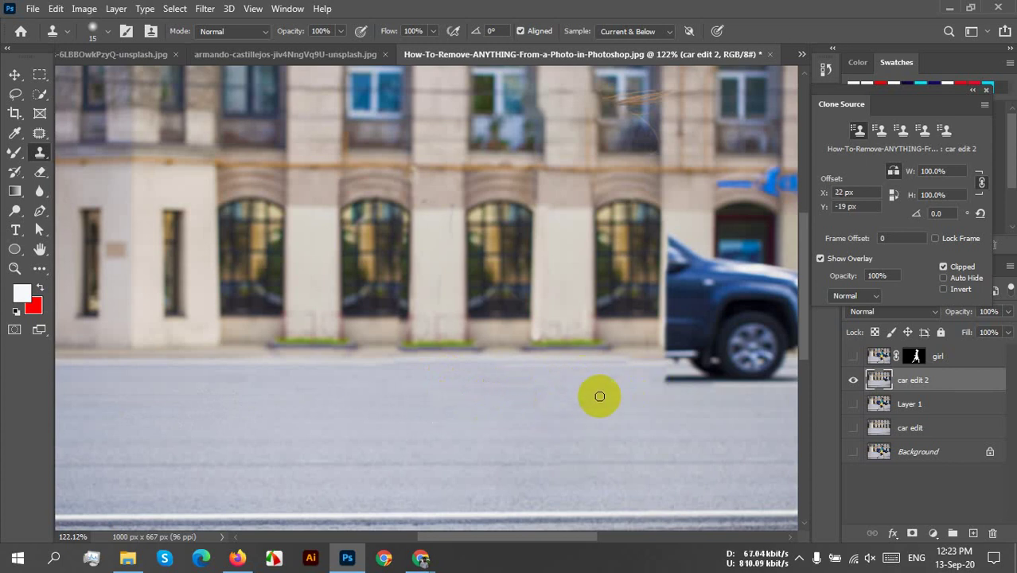
# Smooth the cloned road and extend clean asphalt over the shadow and lower wheel of the remaining car front
pyautogui.keyDown('alt'); pyautogui.click(484, 377); pyautogui.keyUp('alt')
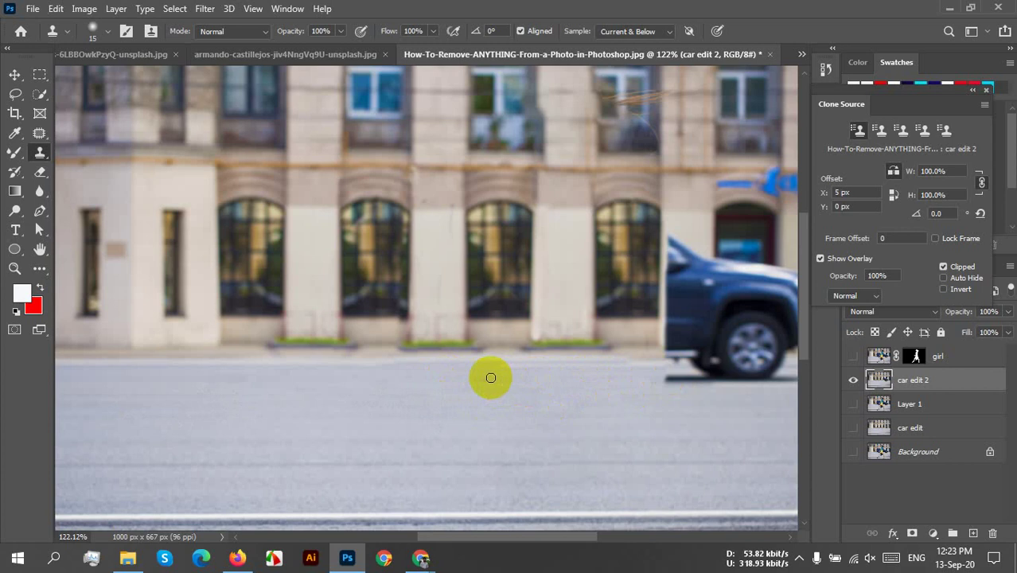
pyautogui.moveTo(491, 378); pyautogui.dragTo(497, 373)
pyautogui.moveTo(621, 390)
pyautogui.mouseDown()
pyautogui.moveTo(444, 391)
pyautogui.moveTo(602, 374)
pyautogui.moveTo(498, 380)
pyautogui.moveTo(572, 386)
pyautogui.moveTo(453, 386)
pyautogui.moveTo(619, 378)
pyautogui.moveTo(678, 386)
pyautogui.moveTo(604, 386)
pyautogui.moveTo(696, 385)
pyautogui.moveTo(485, 370)
pyautogui.moveTo(665, 372)
pyautogui.mouseUp()
pyautogui.keyDown('alt'); pyautogui.click(465, 386); pyautogui.keyUp('alt')
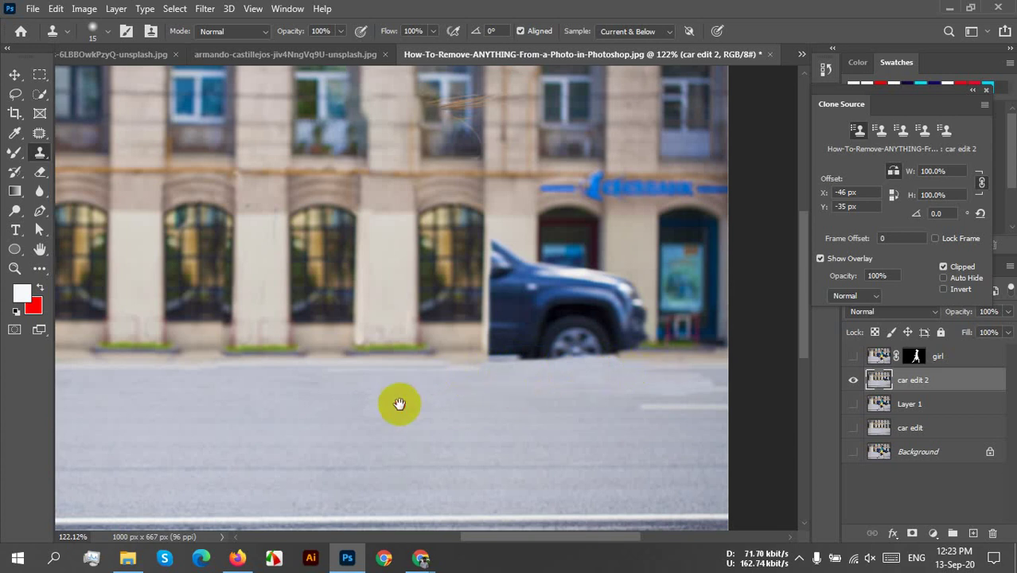
# Clone clean asphalt along the upper edge of the road below the first arched windows
pyautogui.moveTo(397, 404); pyautogui.dragTo(517, 428)
pyautogui.scroll(-3, 481, 440)
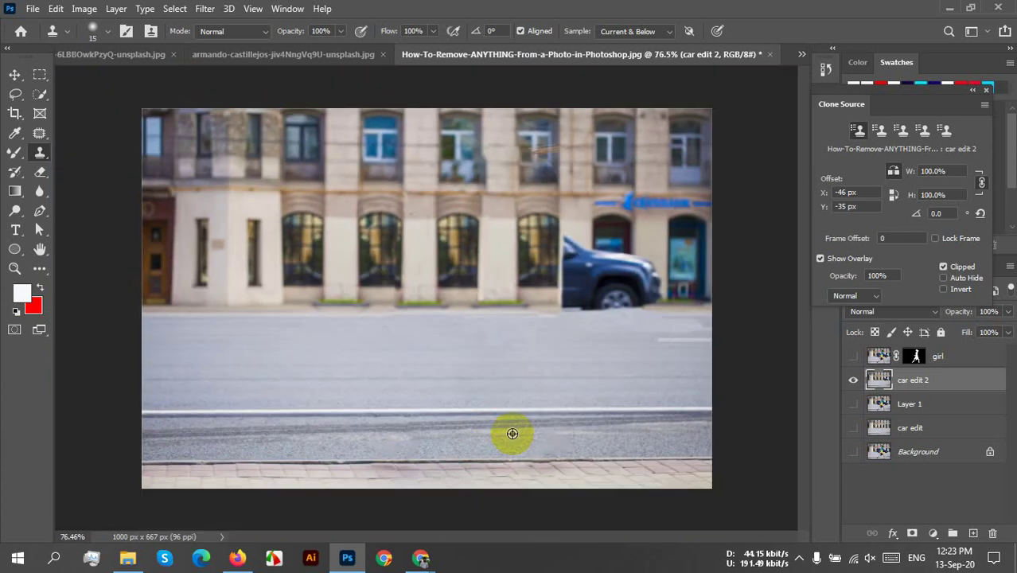
pyautogui.scroll(2, 273, 351)
pyautogui.scroll(1, 273, 351)
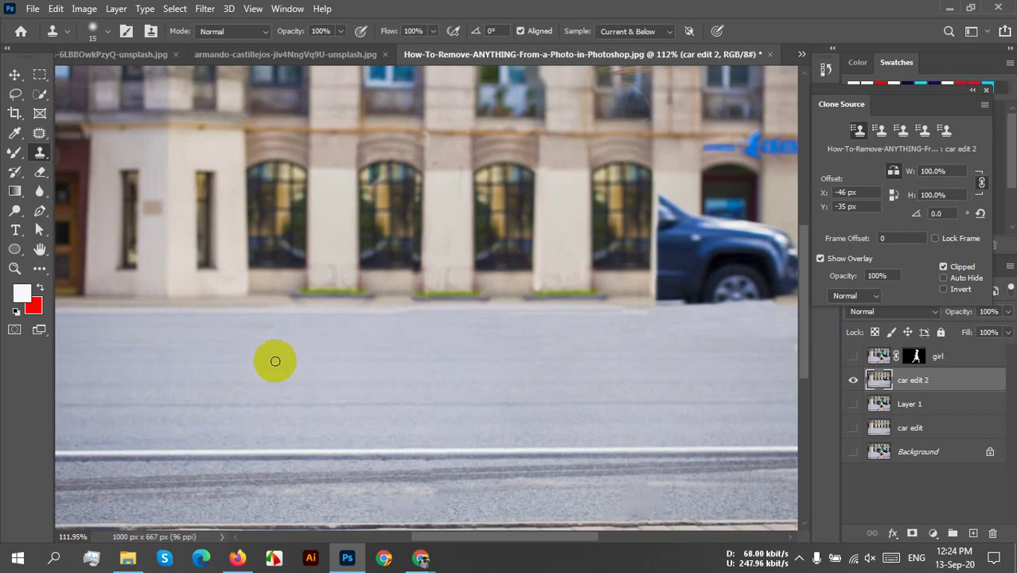
pyautogui.keyDown('alt'); pyautogui.click(248, 361); pyautogui.keyUp('alt')
pyautogui.moveTo(296, 326)
pyautogui.mouseDown()
pyautogui.moveTo(231, 326)
pyautogui.moveTo(266, 326)
pyautogui.moveTo(306, 304)
pyautogui.moveTo(248, 327)
pyautogui.moveTo(189, 317)
pyautogui.mouseUp()
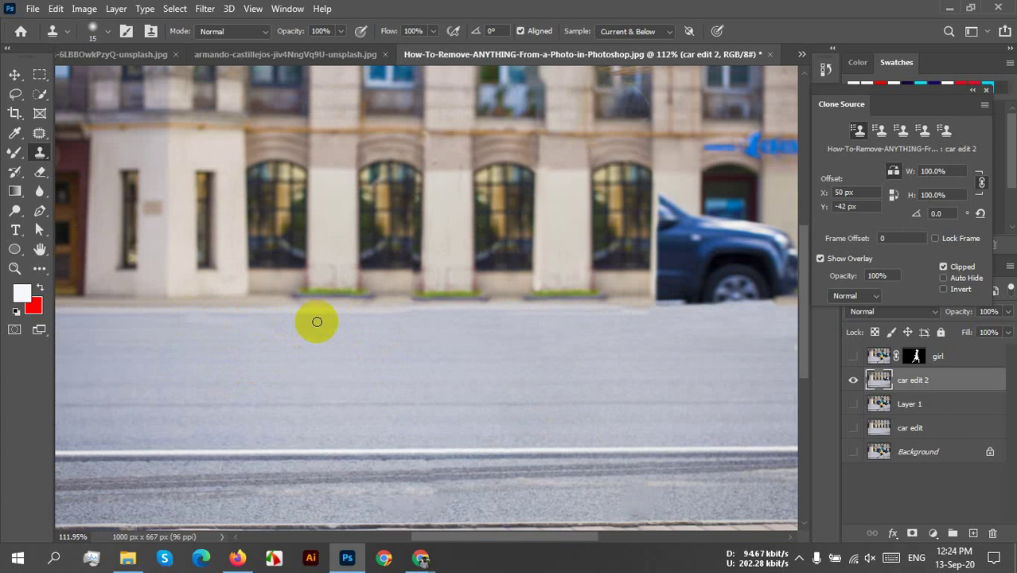
pyautogui.moveTo(316, 320); pyautogui.dragTo(188, 325)
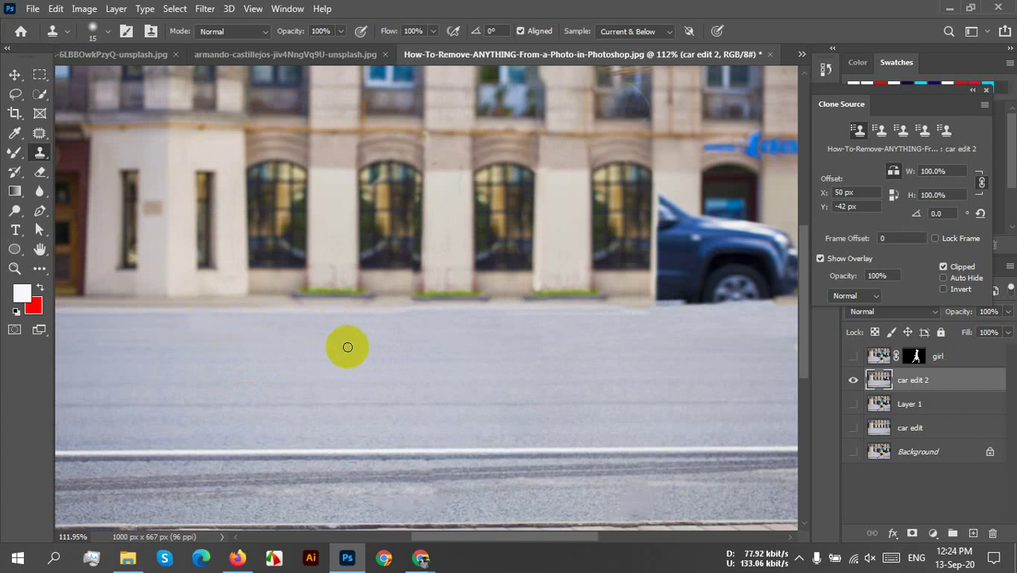
# Make a rectangular selection of about 82 by 172 px around the blue doorway at the photo's edge
pyautogui.scroll(-2, 353, 345)
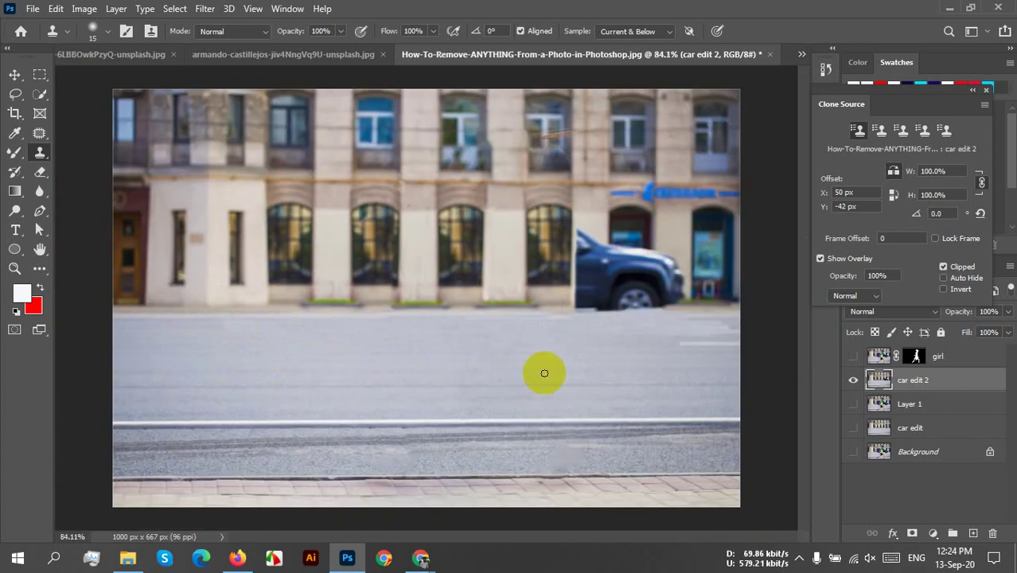
pyautogui.moveTo(541, 375)
pyautogui.mouseDown()
pyautogui.moveTo(577, 290)
pyautogui.moveTo(650, 264)
pyautogui.moveTo(685, 280)
pyautogui.moveTo(681, 315)
pyautogui.moveTo(686, 285)
pyautogui.moveTo(705, 280)
pyautogui.moveTo(462, 315)
pyautogui.mouseUp()
pyautogui.scroll(2, 685, 280)
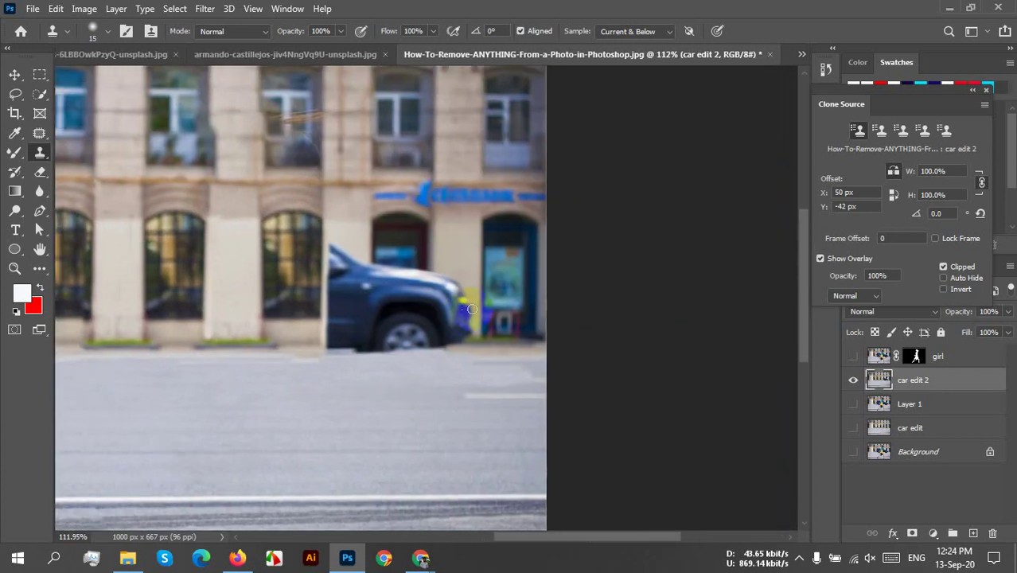
pyautogui.hotkey('ctrl', 'z')
pyautogui.moveTo(434, 197); pyautogui.dragTo(453, 203)
pyautogui.click(39, 75)
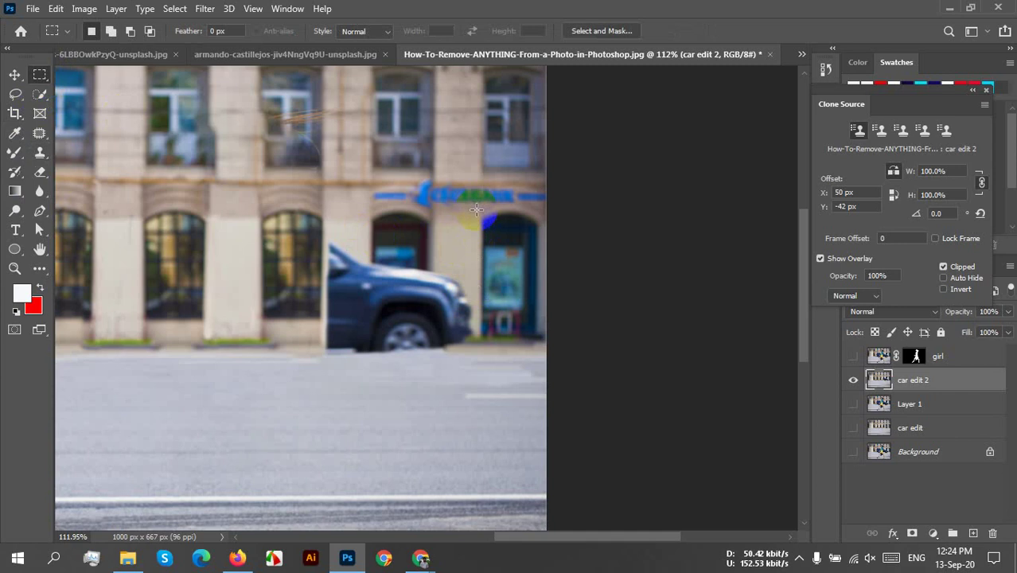
pyautogui.moveTo(477, 206); pyautogui.dragTo(544, 348)
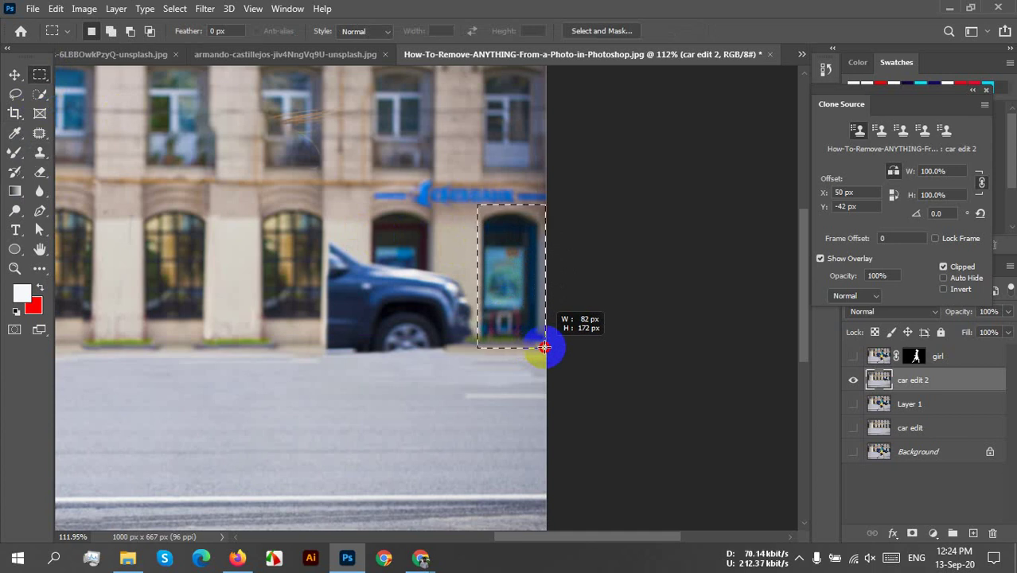
pyautogui.moveTo(544, 348); pyautogui.dragTo(545, 348)
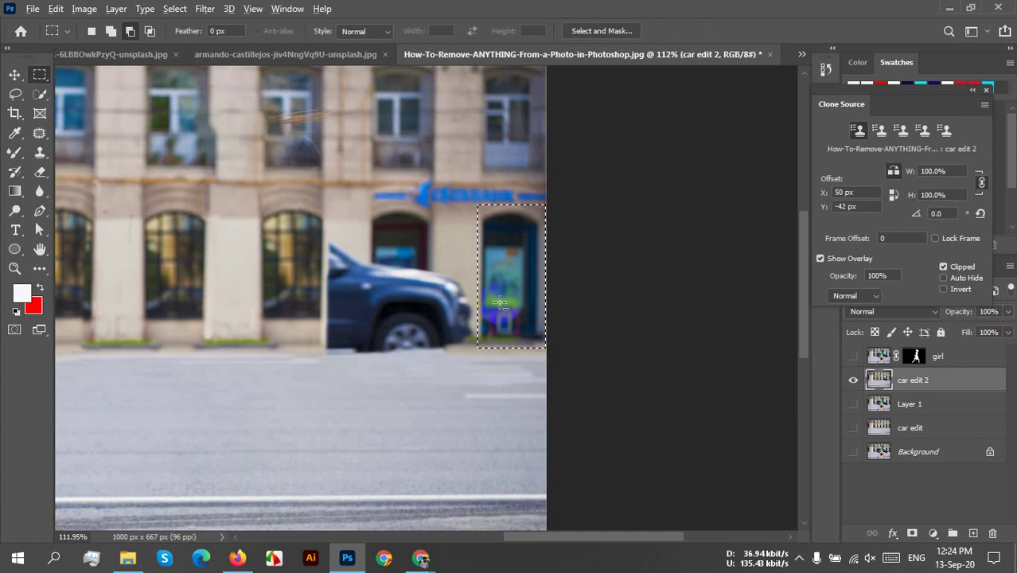
pyautogui.scroll(5, 509, 278)
pyautogui.moveTo(511, 270); pyautogui.dragTo(639, 305)
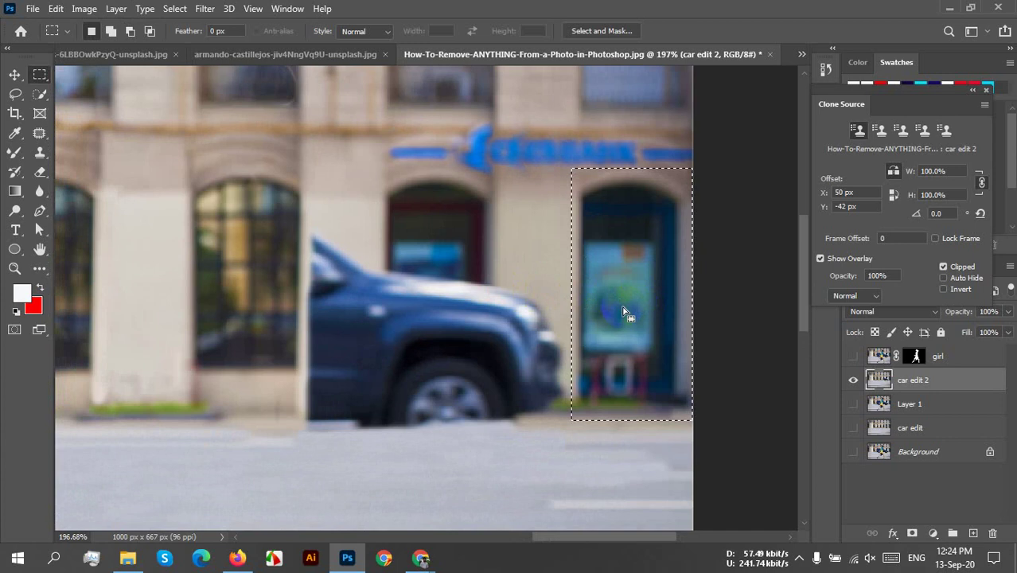
pyautogui.press('v')
pyautogui.moveTo(618, 302); pyautogui.dragTo(427, 299)
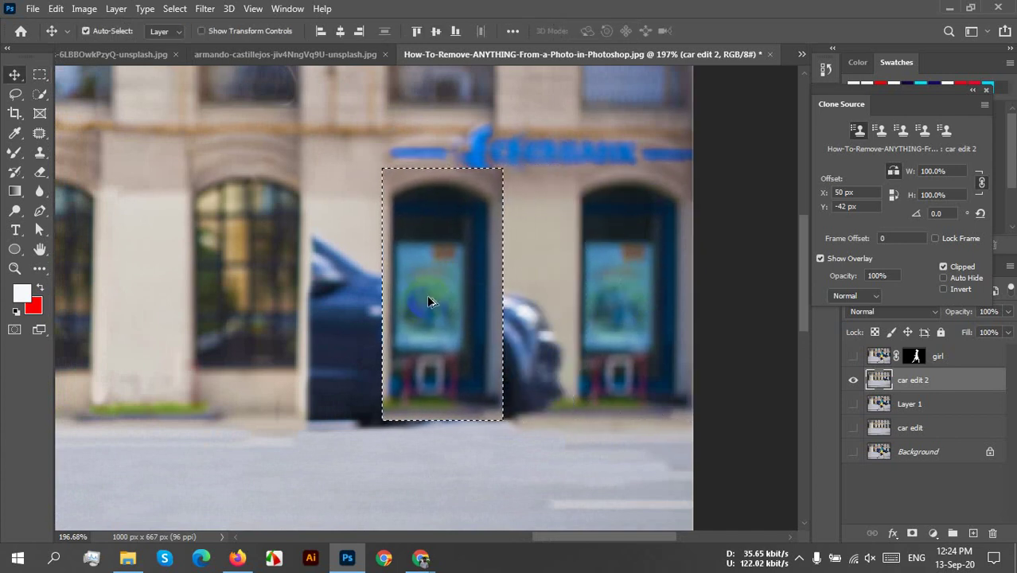
pyautogui.moveTo(428, 301); pyautogui.dragTo(430, 296)
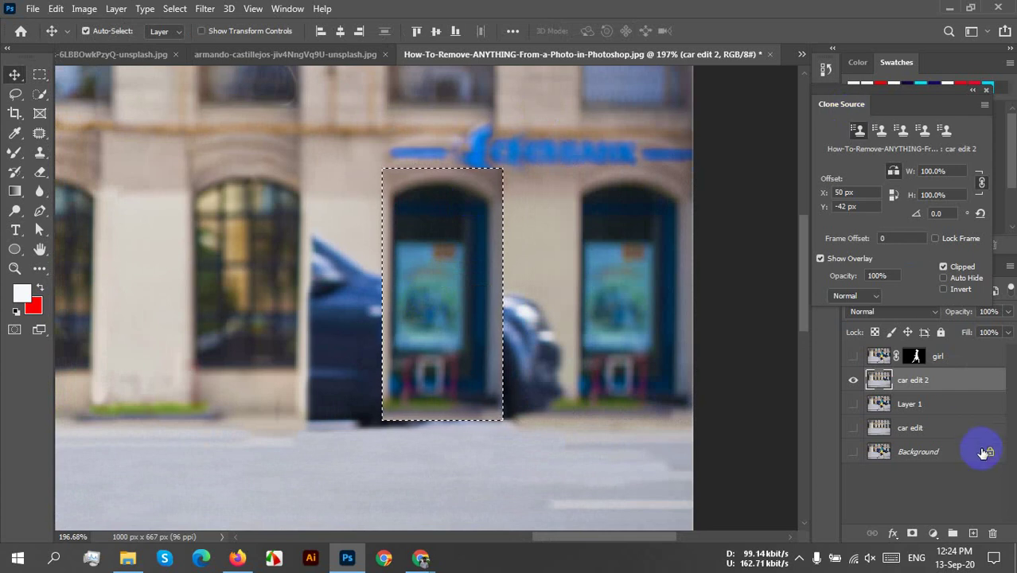
pyautogui.click(1007, 316)
pyautogui.moveTo(1007, 327)
pyautogui.mouseDown()
pyautogui.moveTo(954, 332)
pyautogui.moveTo(1008, 332)
pyautogui.mouseUp()
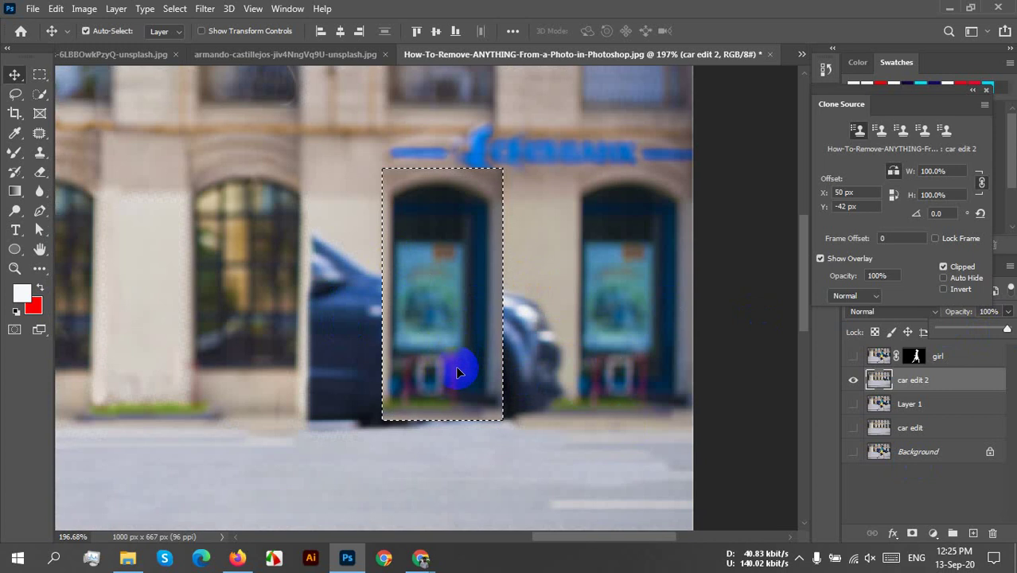
pyautogui.hotkey('ctrl', 'd')
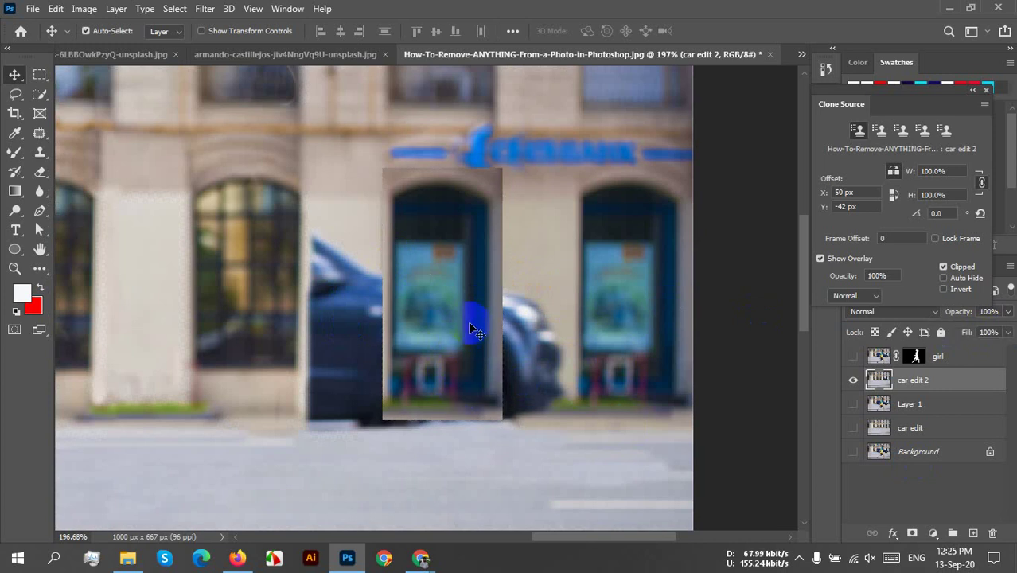
pyautogui.moveTo(469, 334); pyautogui.dragTo(479, 335)
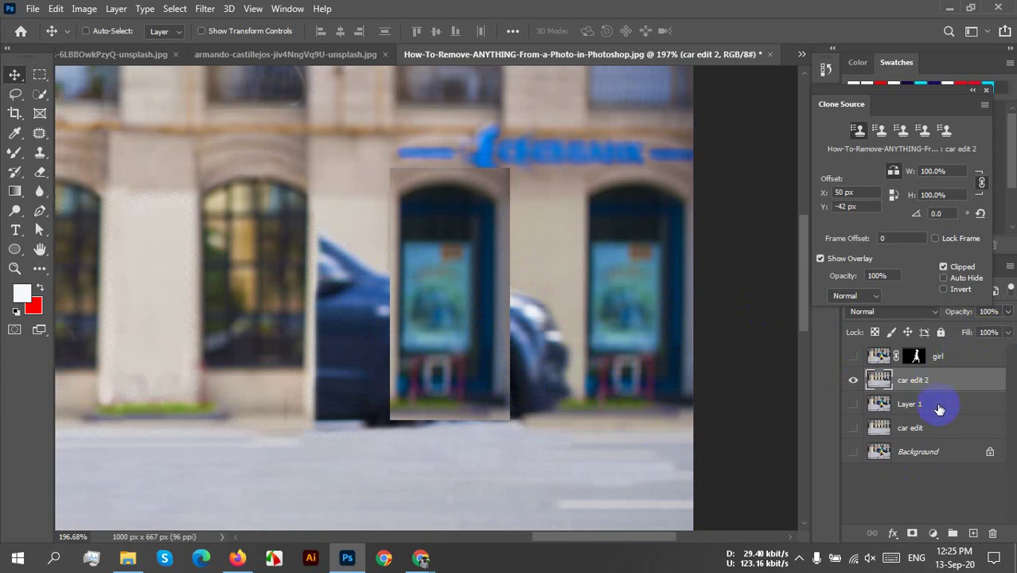
pyautogui.hotkey('ctrl', 'z')
pyautogui.keyDown('ctrl'); pyautogui.click(887, 416); pyautogui.keyUp('ctrl')
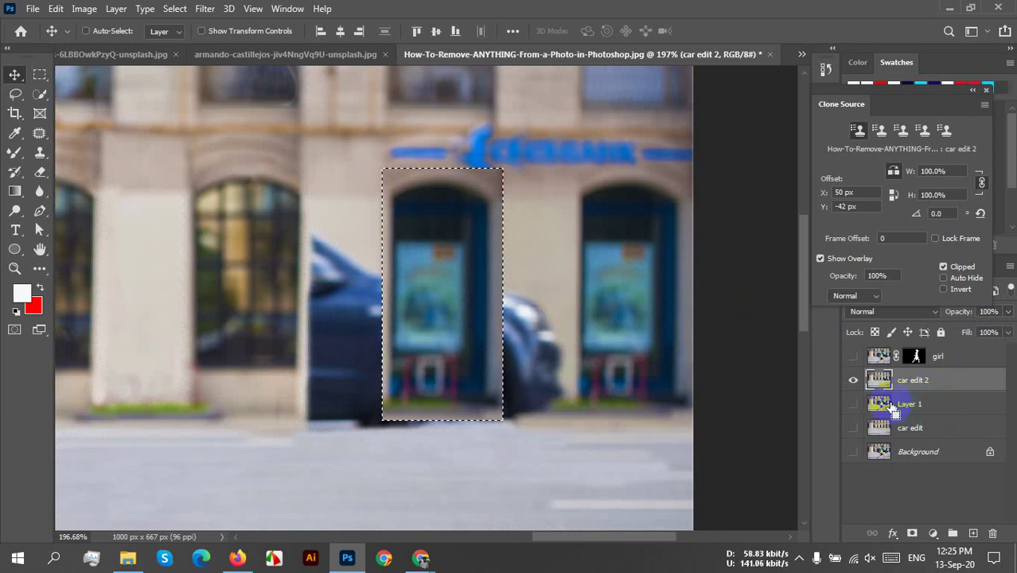
pyautogui.hotkey('ctrl', 'z')
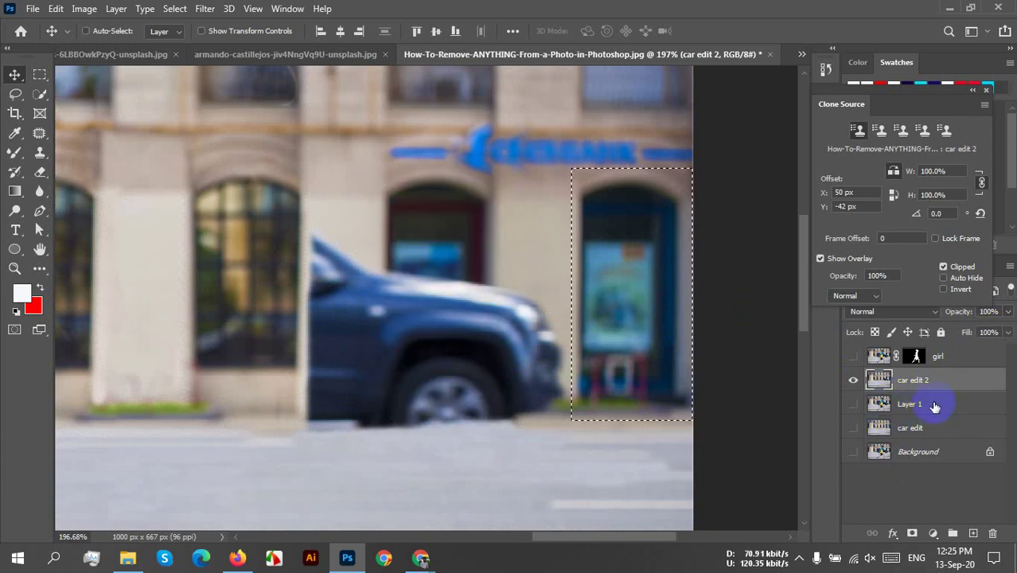
# Copy the selected blue doorway to its own visible layer and place a duplicate over the red doorway behind the car
pyautogui.hotkey('ctrl', 'j')
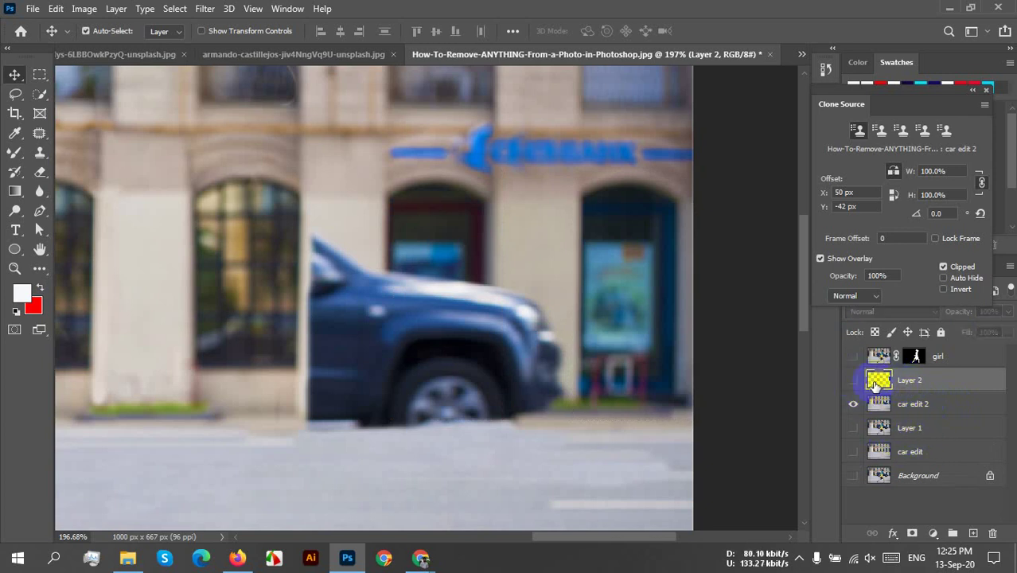
pyautogui.click(853, 384)
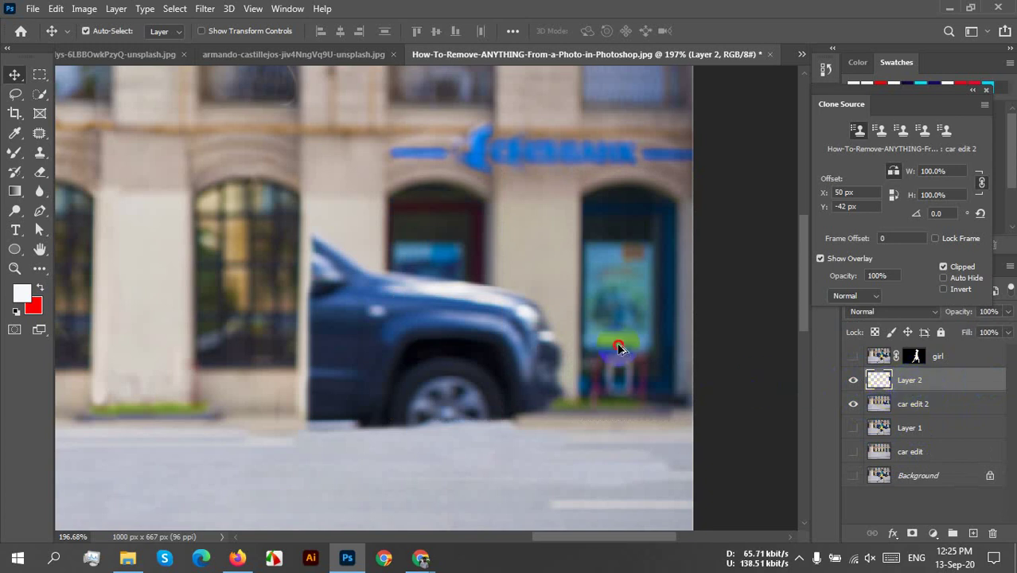
pyautogui.moveTo(619, 347); pyautogui.dragTo(425, 336)
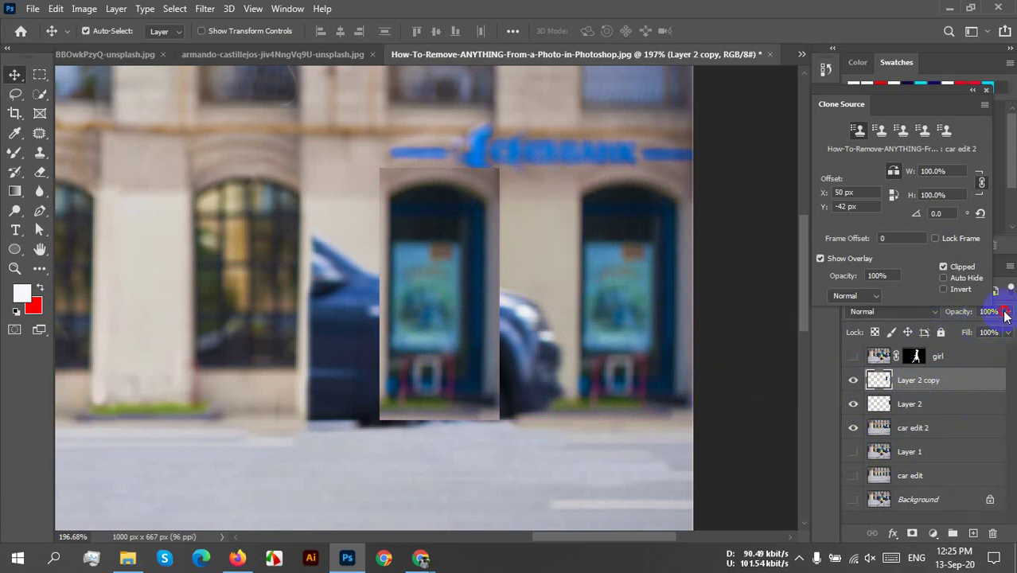
# Align the duplicated doorway with the one beneath it at 45% layer opacity, and restore its opacity to 100%
pyautogui.moveTo(996, 332); pyautogui.dragTo(979, 331)
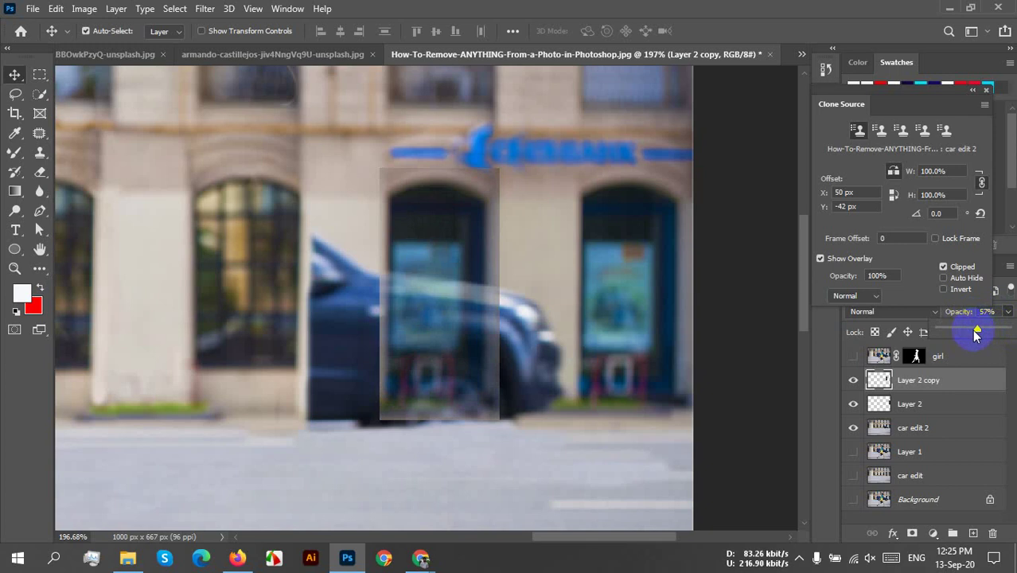
pyautogui.moveTo(977, 333)
pyautogui.mouseDown()
pyautogui.moveTo(960, 333)
pyautogui.moveTo(971, 331)
pyautogui.mouseUp()
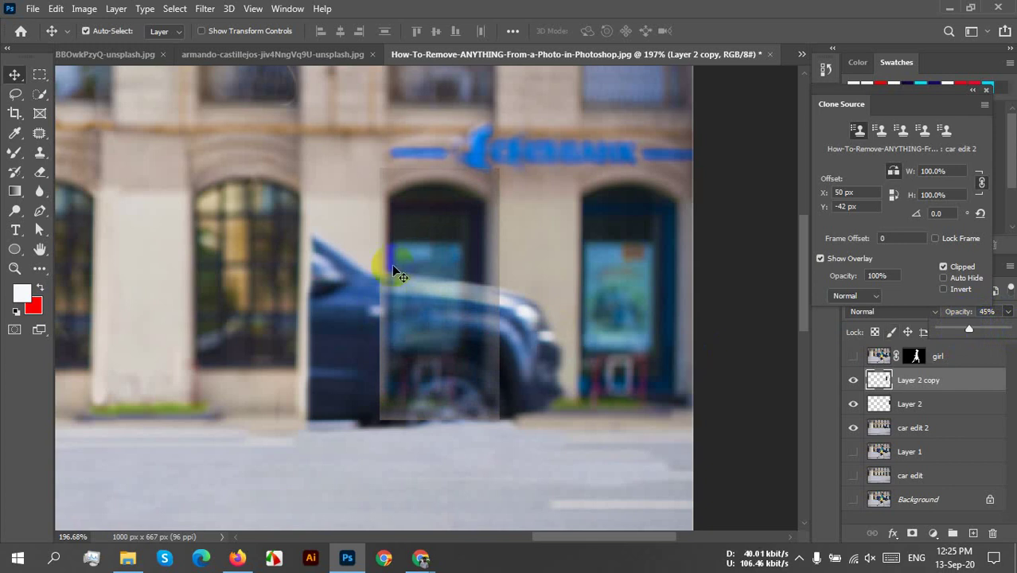
pyautogui.moveTo(428, 316)
pyautogui.mouseDown()
pyautogui.moveTo(427, 286)
pyautogui.moveTo(427, 333)
pyautogui.moveTo(430, 315)
pyautogui.mouseUp()
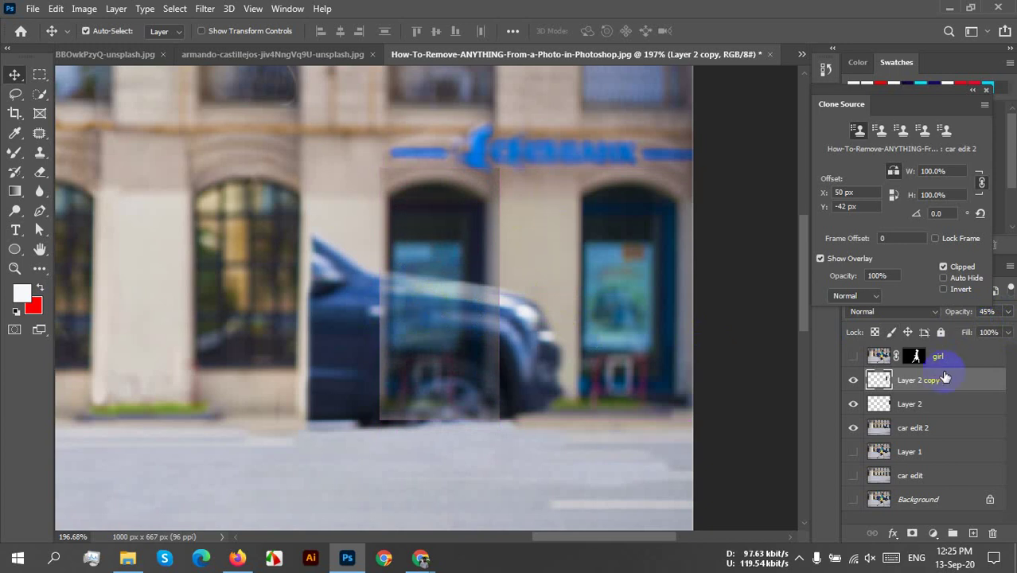
pyautogui.click(1007, 312)
pyautogui.moveTo(970, 330); pyautogui.dragTo(1009, 333)
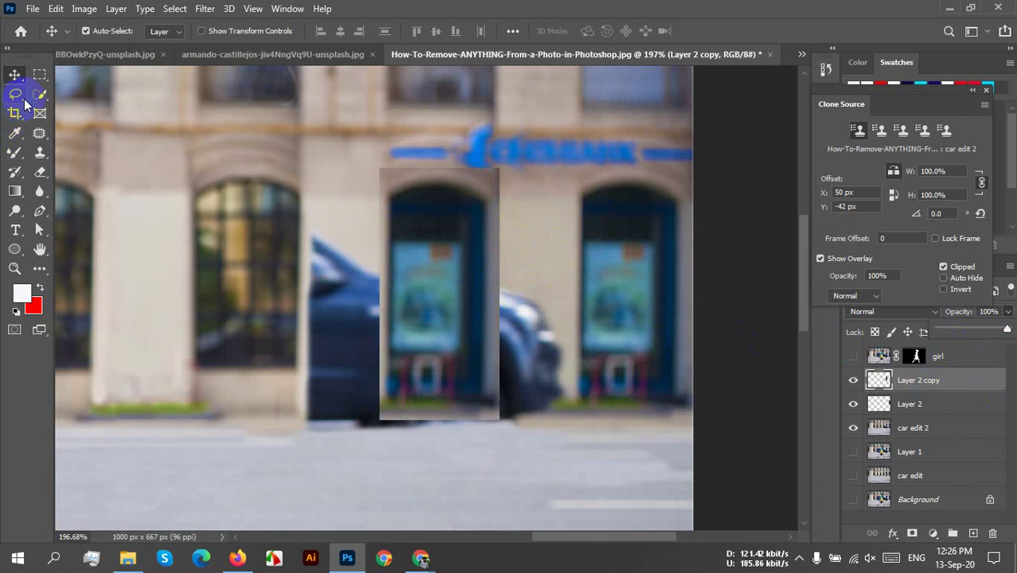
# Clone the clean wall pillar over the duplicated doorway's hard edge and the car front between the two blue doorways
pyautogui.click(41, 154)
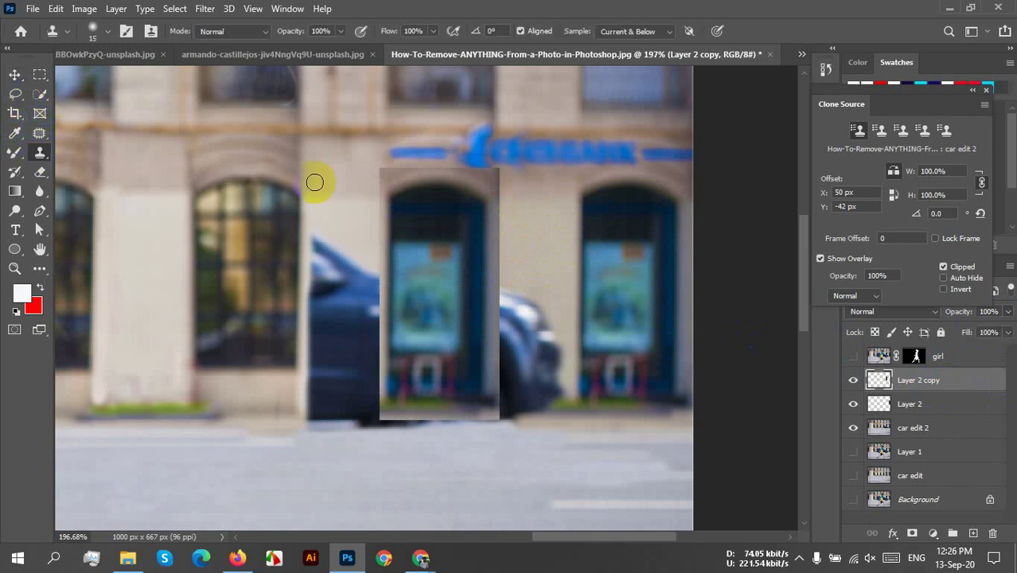
pyautogui.keyDown('alt'); pyautogui.click(575, 196); pyautogui.keyUp('alt')
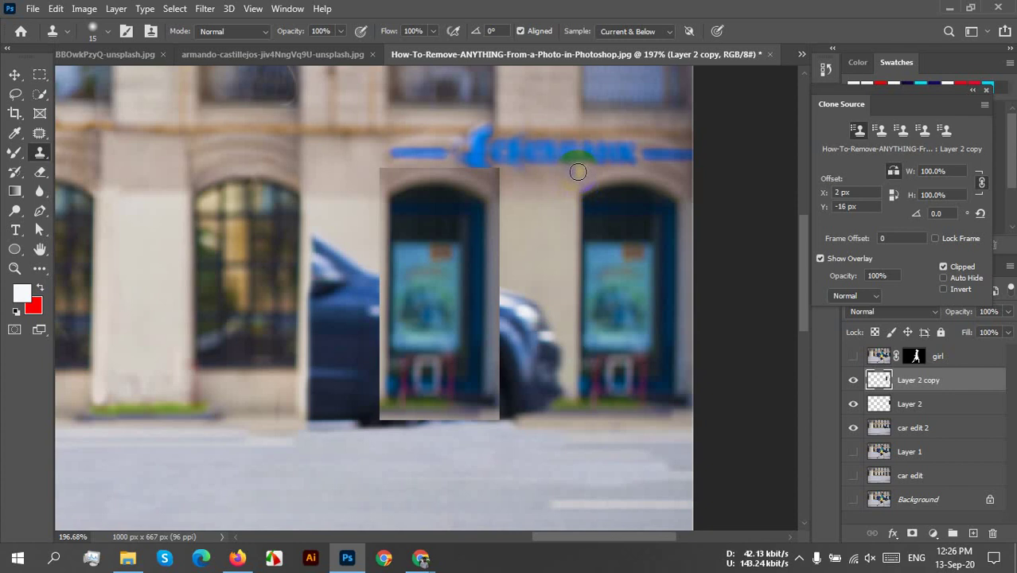
pyautogui.keyDown('alt'); pyautogui.click(577, 172); pyautogui.keyUp('alt')
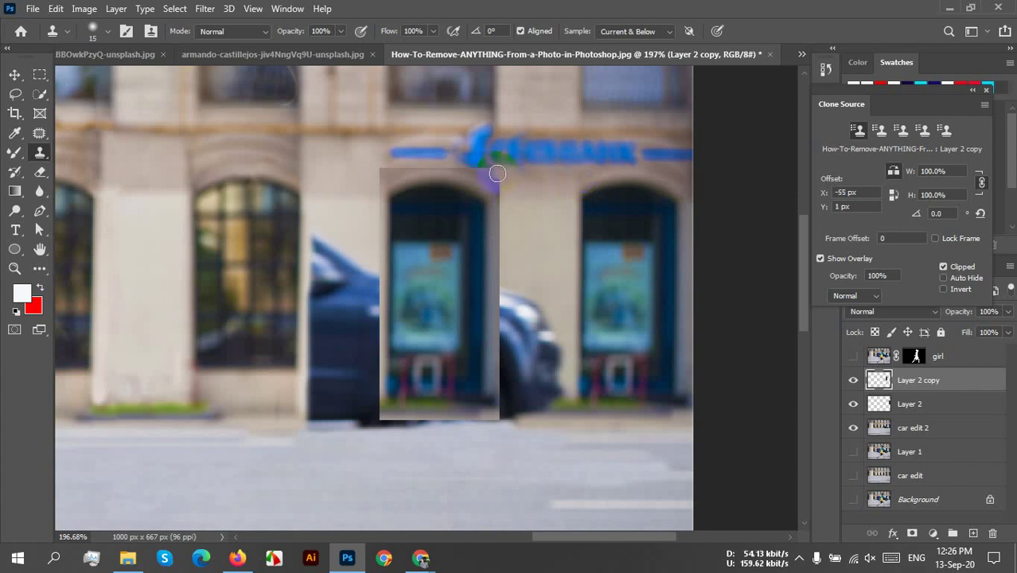
pyautogui.moveTo(495, 172)
pyautogui.mouseDown()
pyautogui.moveTo(491, 418)
pyautogui.moveTo(507, 419)
pyautogui.moveTo(512, 276)
pyautogui.moveTo(519, 405)
pyautogui.moveTo(527, 286)
pyautogui.moveTo(527, 379)
pyautogui.moveTo(519, 290)
pyautogui.moveTo(530, 323)
pyautogui.moveTo(531, 307)
pyautogui.moveTo(537, 317)
pyautogui.moveTo(522, 313)
pyautogui.moveTo(522, 332)
pyautogui.moveTo(521, 315)
pyautogui.moveTo(541, 316)
pyautogui.moveTo(541, 326)
pyautogui.moveTo(544, 318)
pyautogui.moveTo(528, 309)
pyautogui.moveTo(551, 338)
pyautogui.moveTo(538, 319)
pyautogui.mouseUp()
# Touch up the cloned pillar surface above the remaining car patch using nearby wall texture
pyautogui.keyDown('alt'); pyautogui.click(526, 277); pyautogui.keyUp('alt')
pyautogui.keyDown('alt'); pyautogui.click(517, 288); pyautogui.keyUp('alt')
pyautogui.keyDown('alt'); pyautogui.click(526, 306); pyautogui.keyUp('alt')
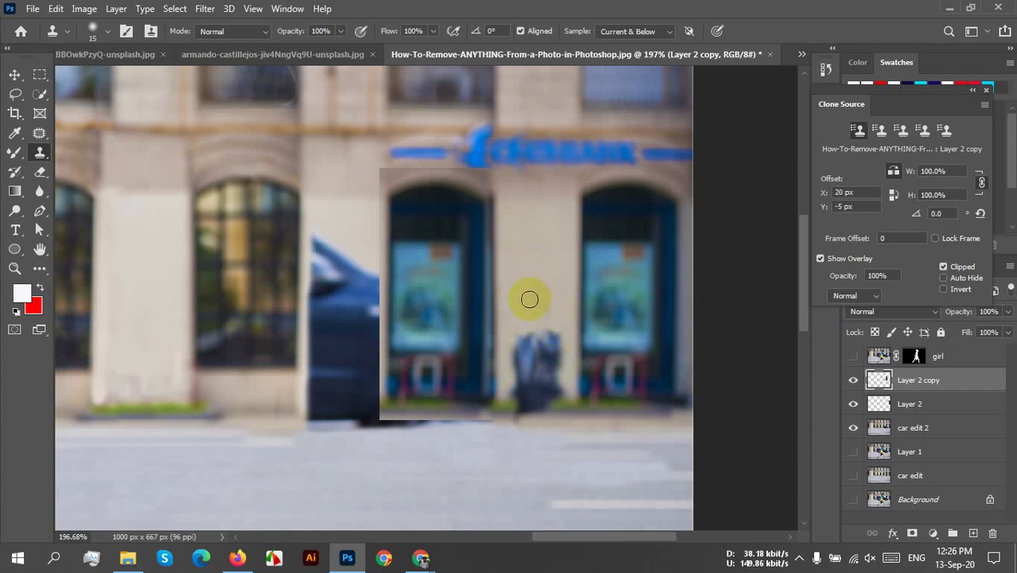
pyautogui.keyDown('alt'); pyautogui.click(528, 298); pyautogui.keyUp('alt')
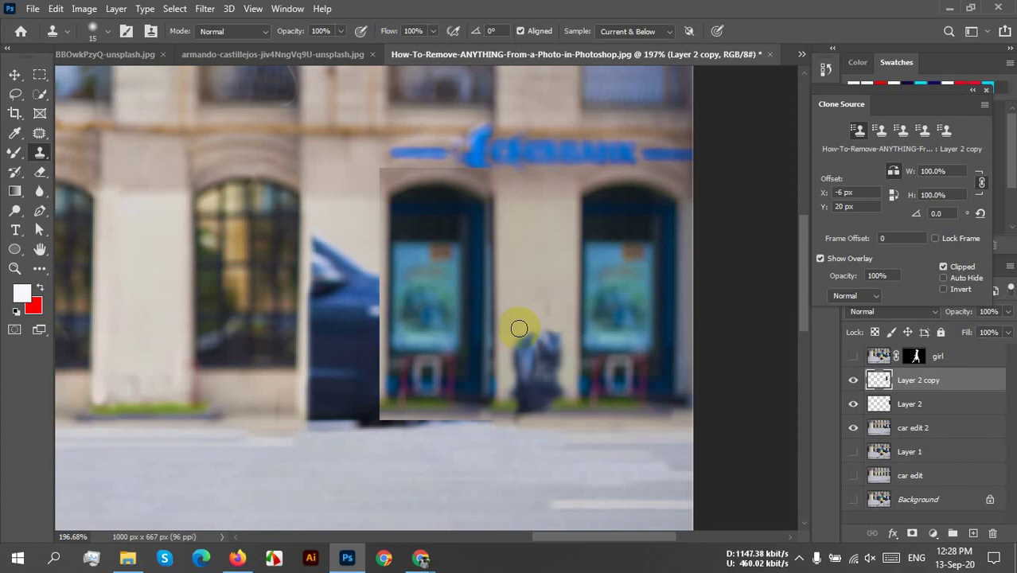
pyautogui.keyDown('alt'); pyautogui.click(520, 324); pyautogui.keyUp('alt')
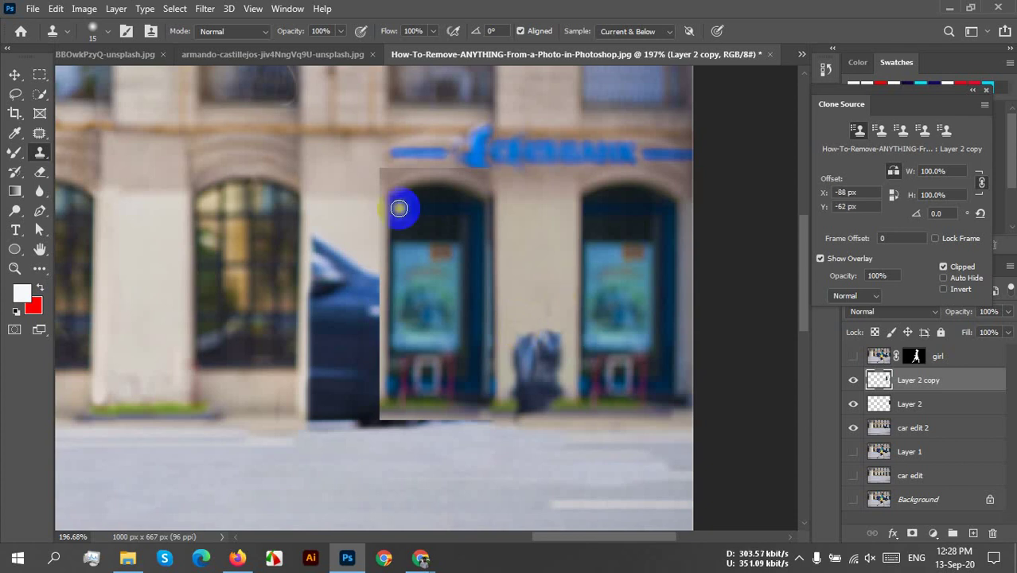
pyautogui.keyDown('alt'); pyautogui.click(545, 296); pyautogui.keyUp('alt')
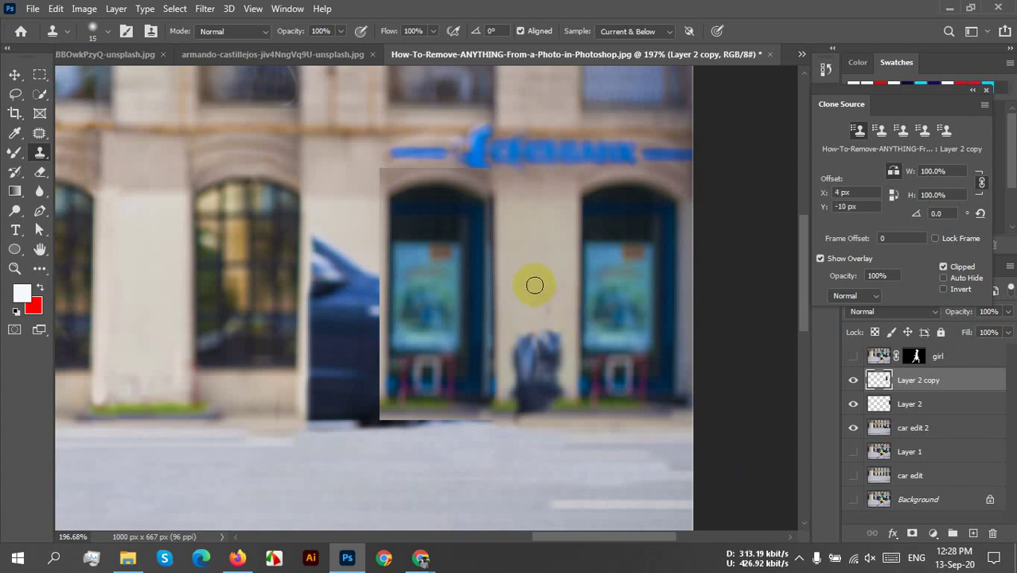
pyautogui.click(542, 291)
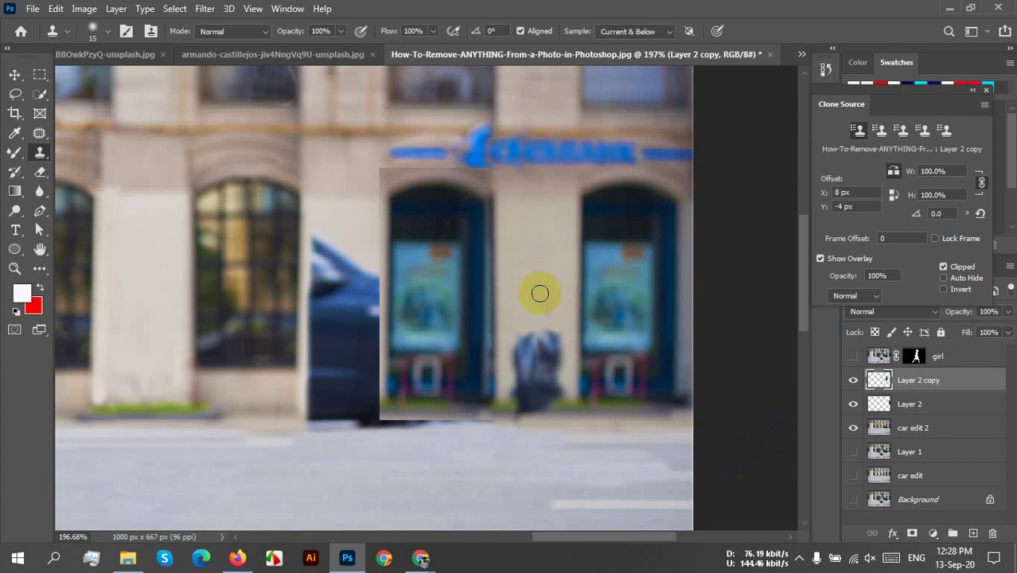
# Clone the wall and pillar edge from the ledge to the curb over the duplicated doorway's seam beside the car
pyautogui.click(429, 242)
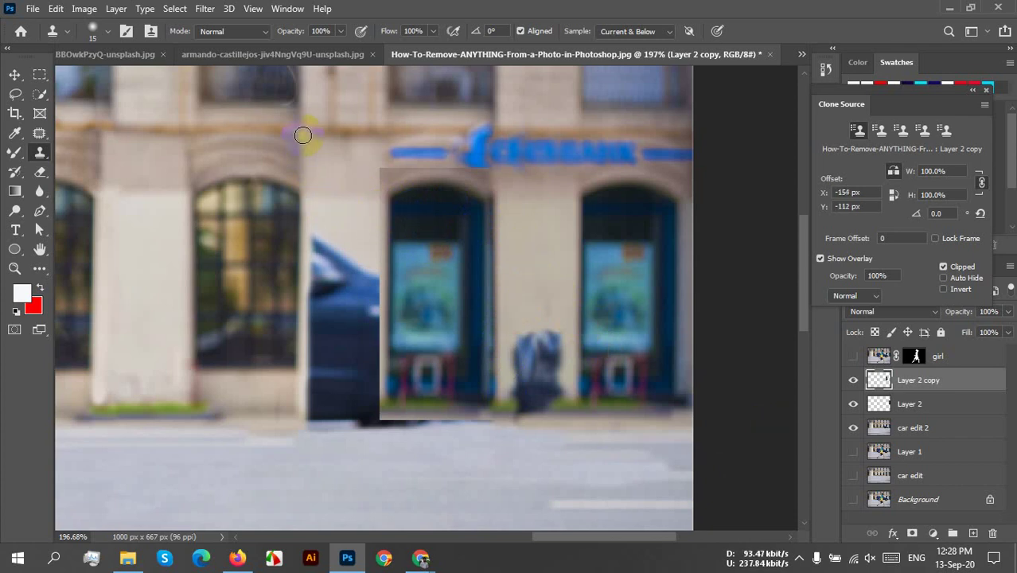
pyautogui.click(350, 376)
pyautogui.keyDown('alt'); pyautogui.click(300, 133); pyautogui.keyUp('alt')
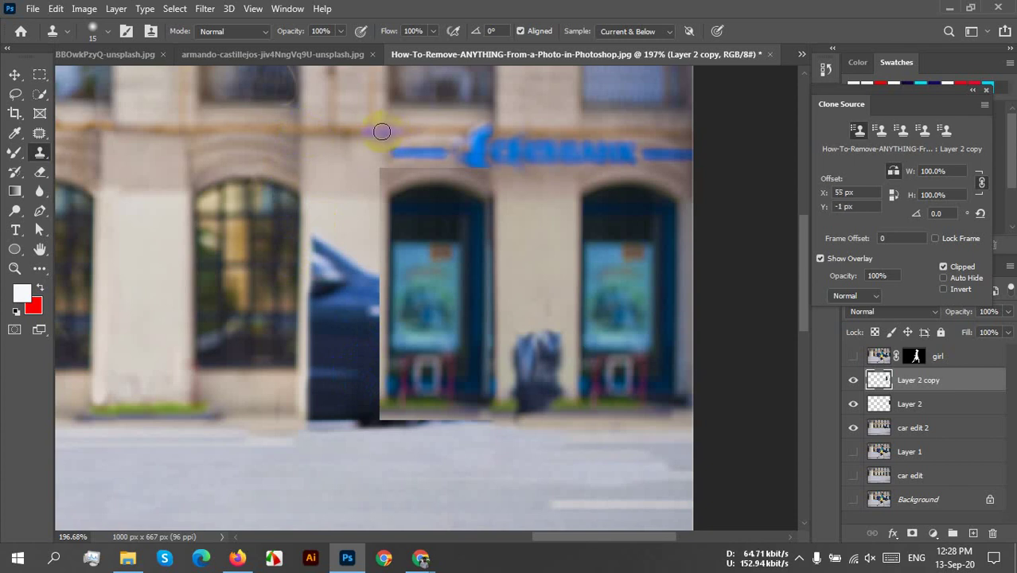
pyautogui.moveTo(381, 131); pyautogui.dragTo(379, 423)
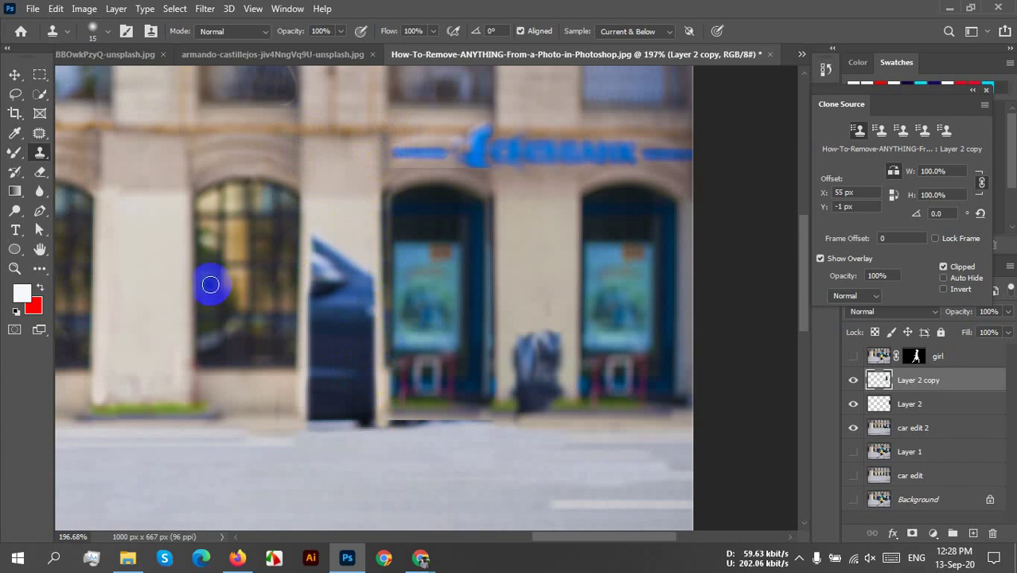
# Undo the last seam cloning and clone wall texture over the duplicated doorway's side edges and upper arch corner again
pyautogui.hotkey('ctrl', 'z')
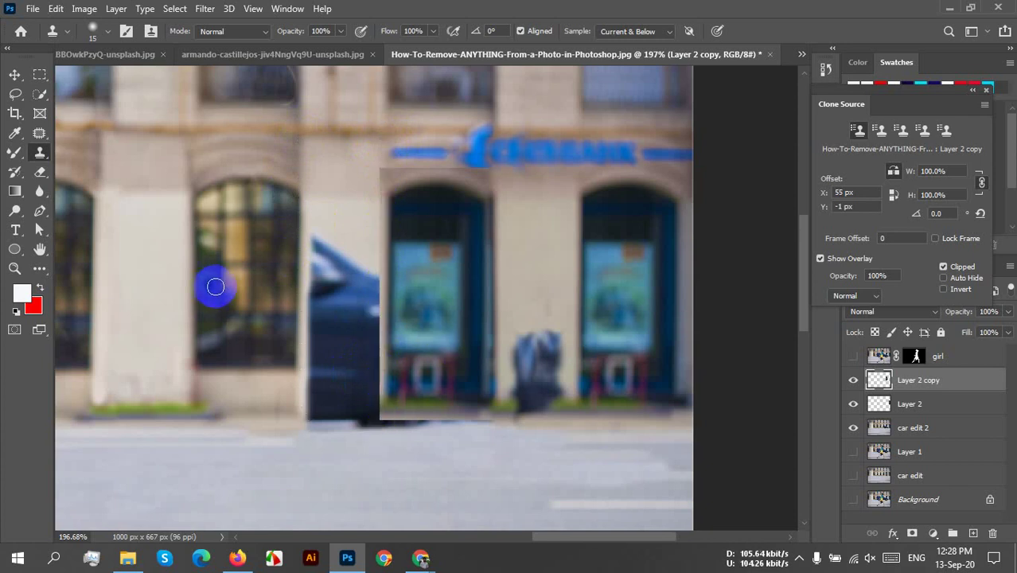
pyautogui.keyDown('alt'); pyautogui.click(495, 181); pyautogui.keyUp('alt')
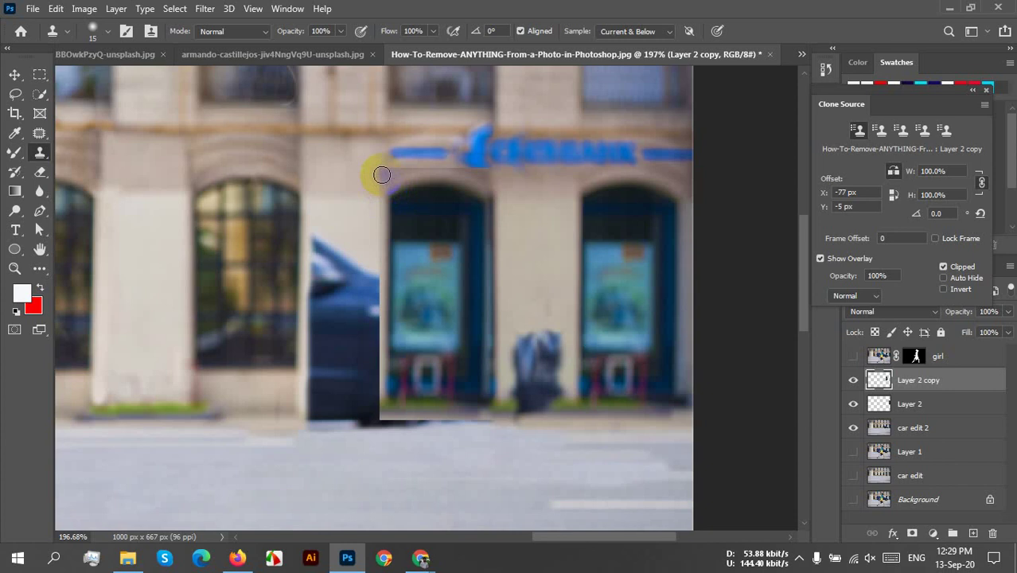
pyautogui.moveTo(382, 175)
pyautogui.mouseDown()
pyautogui.moveTo(368, 416)
pyautogui.moveTo(382, 382)
pyautogui.moveTo(374, 338)
pyautogui.moveTo(386, 208)
pyautogui.moveTo(434, 215)
pyautogui.mouseUp()
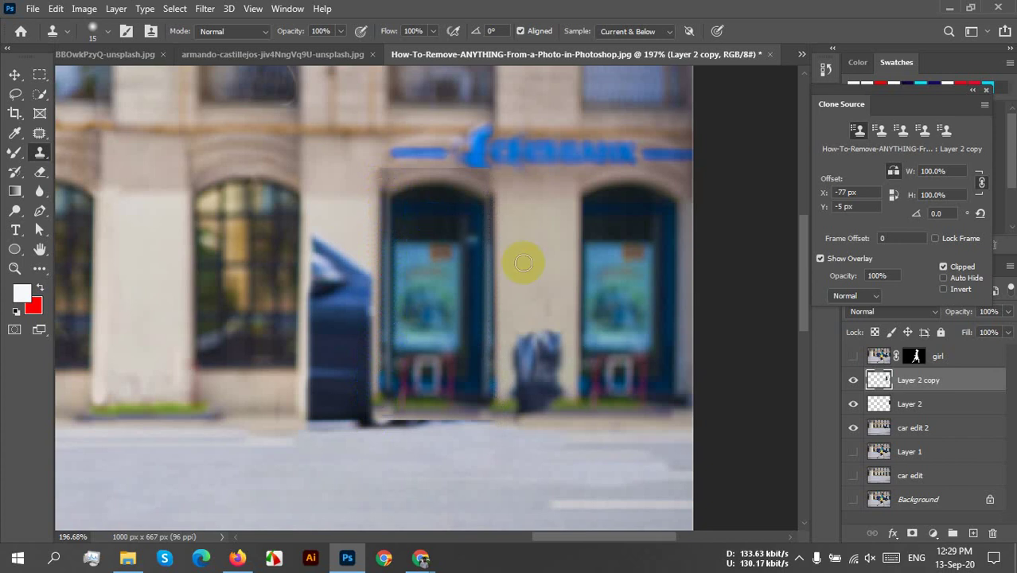
pyautogui.moveTo(497, 247); pyautogui.dragTo(476, 237)
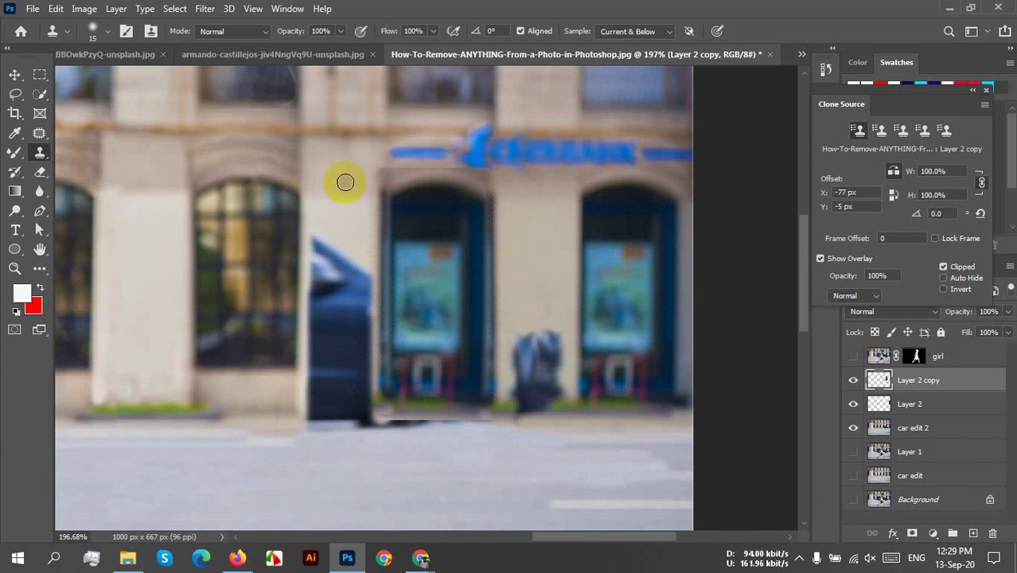
pyautogui.keyDown('alt'); pyautogui.click(345, 183); pyautogui.keyUp('alt')
pyautogui.moveTo(379, 173)
pyautogui.mouseDown()
pyautogui.moveTo(381, 187)
pyautogui.moveTo(391, 177)
pyautogui.mouseUp()
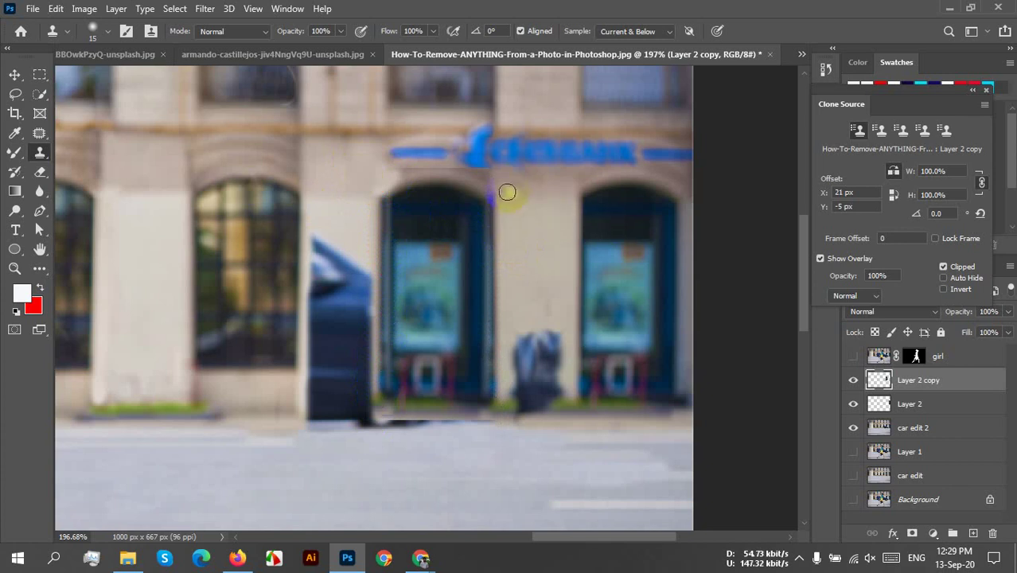
# Clone facade texture over the hard horizontal seam above the duplicated doorway's arch, just beneath the blue sign
pyautogui.scroll(2, 511, 184)
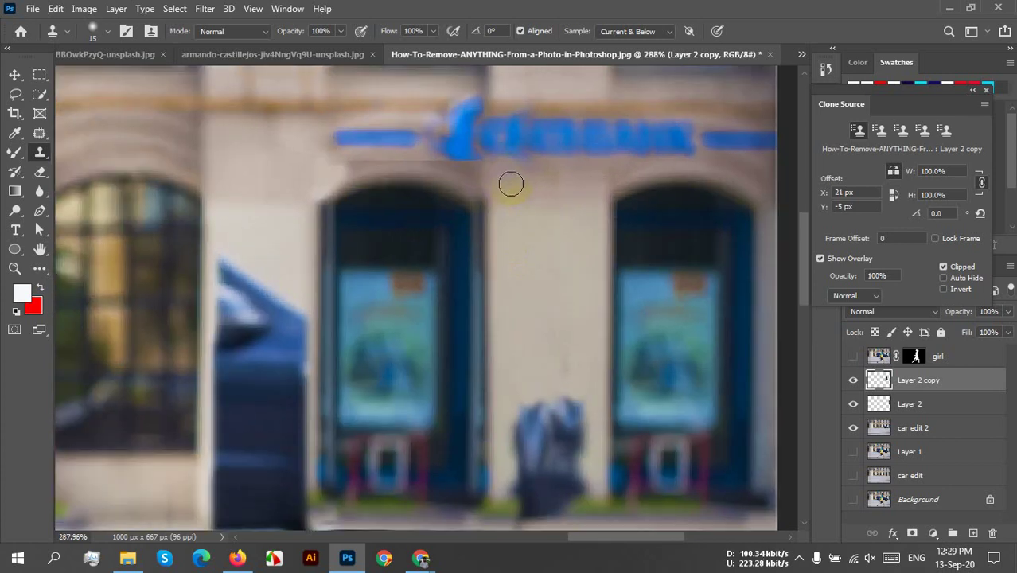
pyautogui.keyDown('alt'); pyautogui.click(500, 170); pyautogui.keyUp('alt')
pyautogui.moveTo(500, 170)
pyautogui.mouseDown()
pyautogui.moveTo(389, 162)
pyautogui.moveTo(359, 175)
pyautogui.mouseUp()
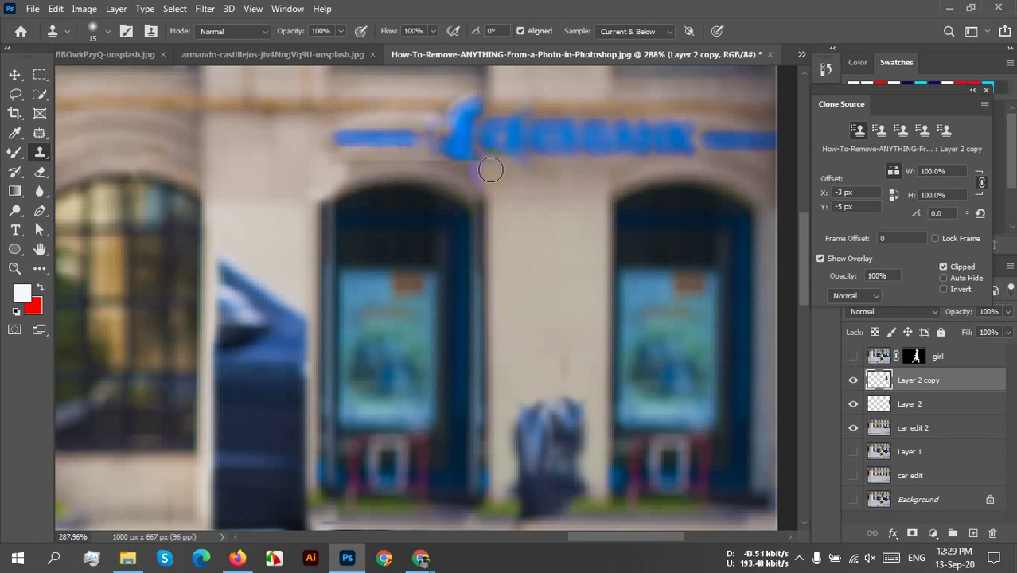
pyautogui.moveTo(490, 166); pyautogui.dragTo(336, 163)
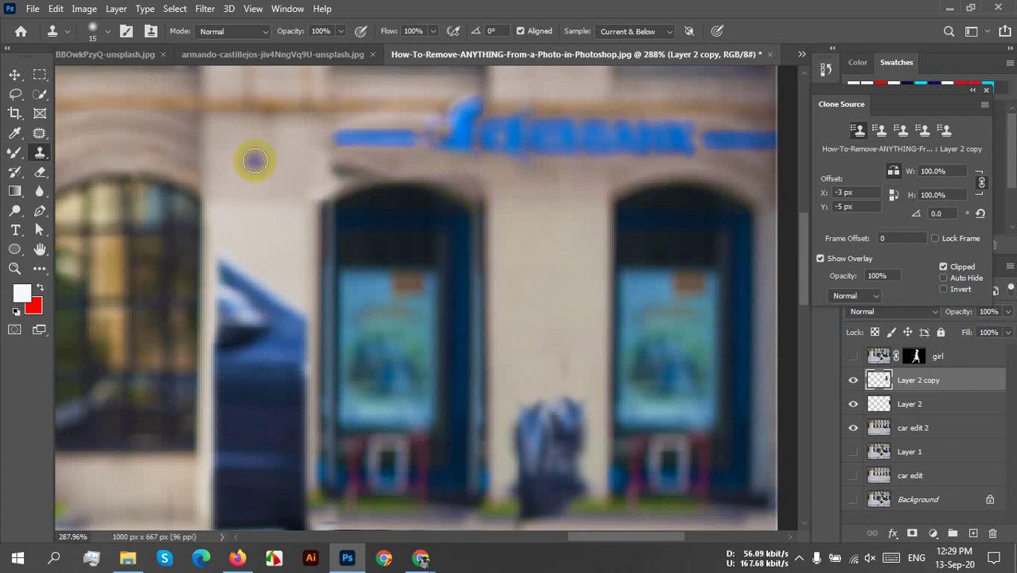
pyautogui.moveTo(256, 165)
pyautogui.mouseDown()
pyautogui.moveTo(309, 176)
pyautogui.moveTo(382, 160)
pyautogui.mouseUp()
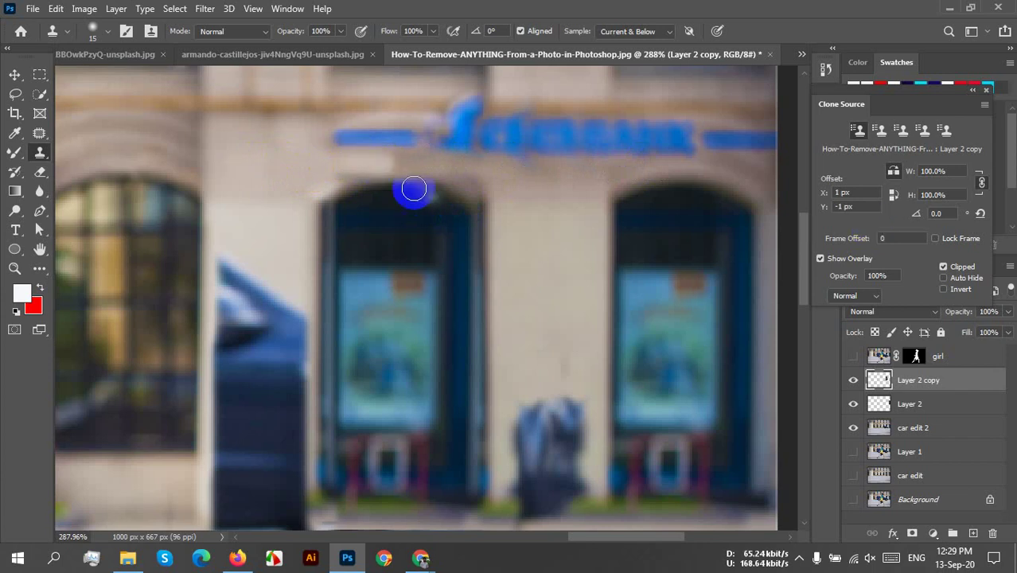
pyautogui.keyDown('alt'); pyautogui.click(495, 167); pyautogui.keyUp('alt')
pyautogui.click(395, 161)
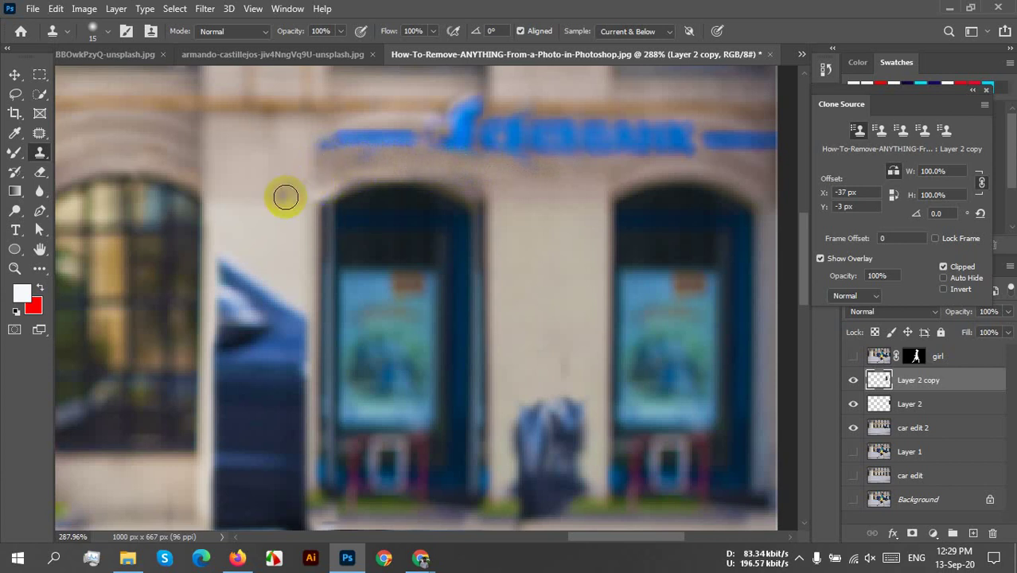
# Clone the pillar wall down over the sloping top of the remaining car patch, undoing the unwanted strokes
pyautogui.moveTo(236, 252); pyautogui.dragTo(297, 175)
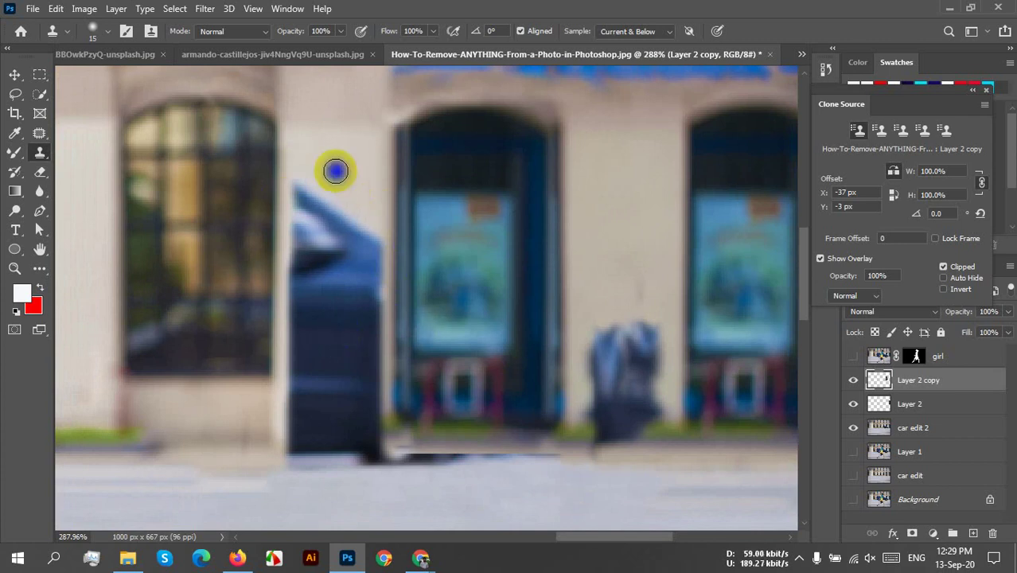
pyautogui.moveTo(320, 163)
pyautogui.mouseDown()
pyautogui.moveTo(320, 215)
pyautogui.moveTo(298, 181)
pyautogui.moveTo(298, 195)
pyautogui.moveTo(330, 204)
pyautogui.moveTo(330, 227)
pyautogui.moveTo(345, 214)
pyautogui.moveTo(340, 200)
pyautogui.moveTo(337, 229)
pyautogui.mouseUp()
pyautogui.hotkey('ctrl', 'z')
pyautogui.hotkey('ctrl', 'z')
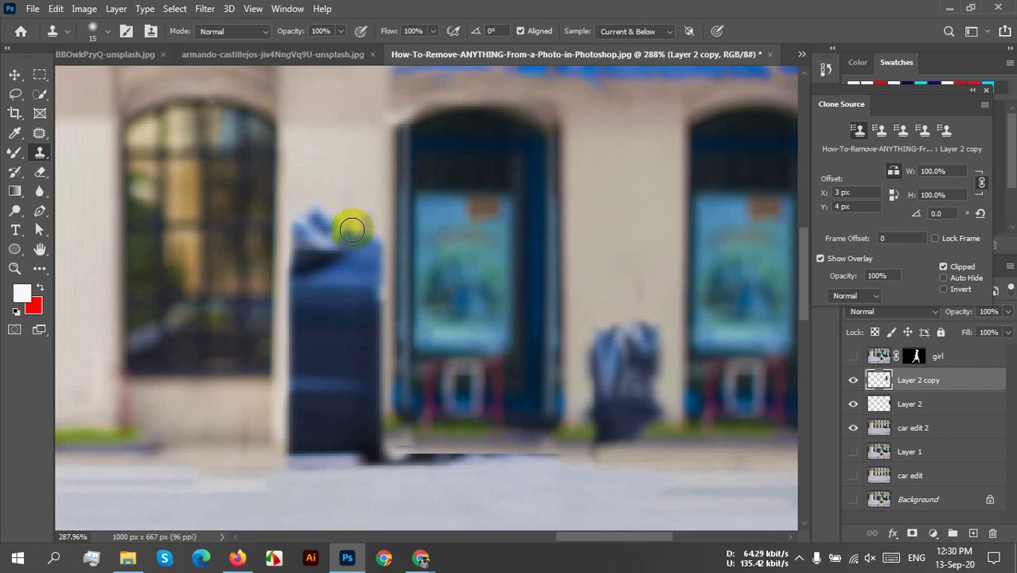
# Hide the Clone Source panel and show it again
pyautogui.click(287, 9)
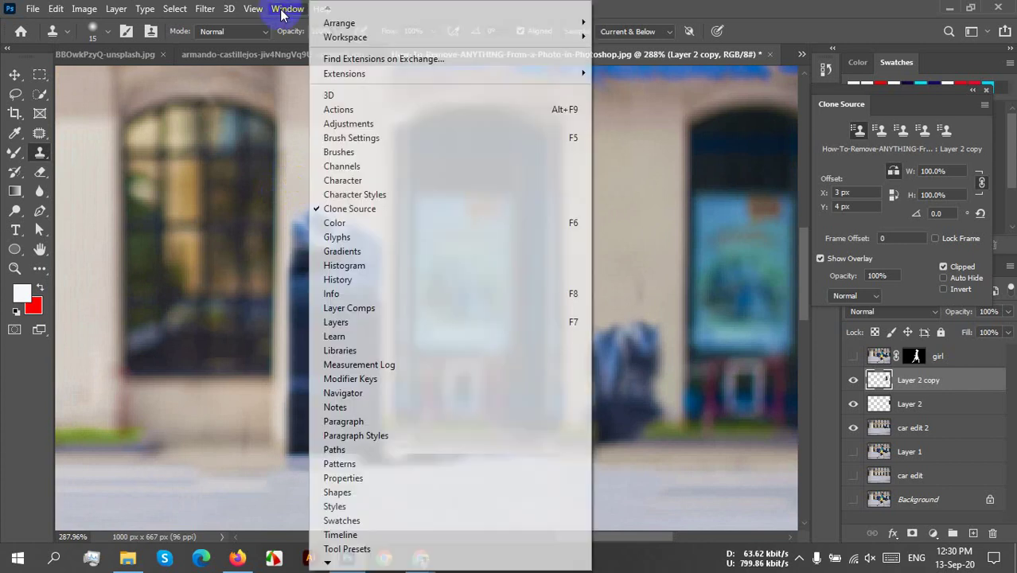
pyautogui.click(358, 209)
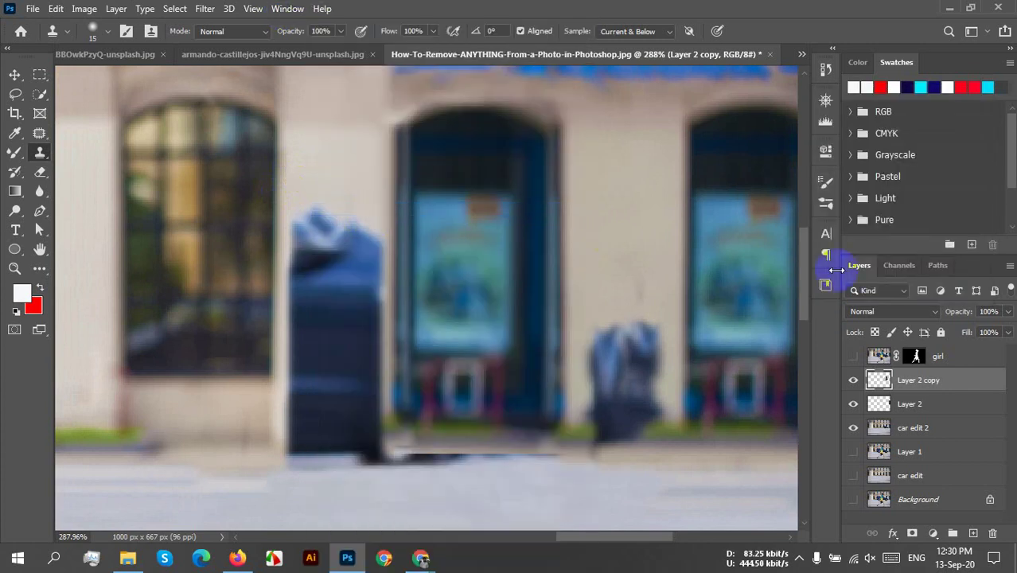
pyautogui.click(285, 8)
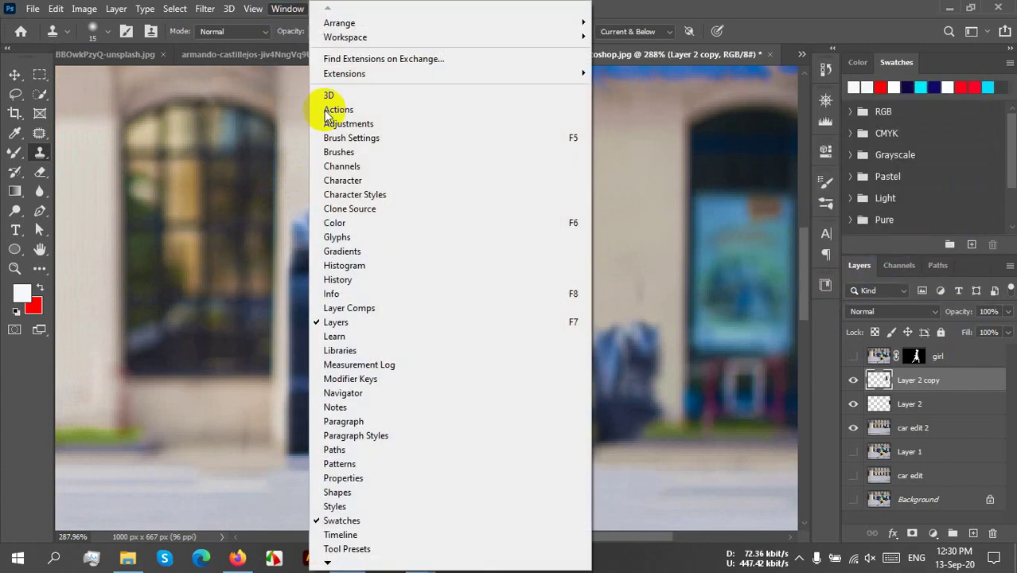
pyautogui.click(373, 210)
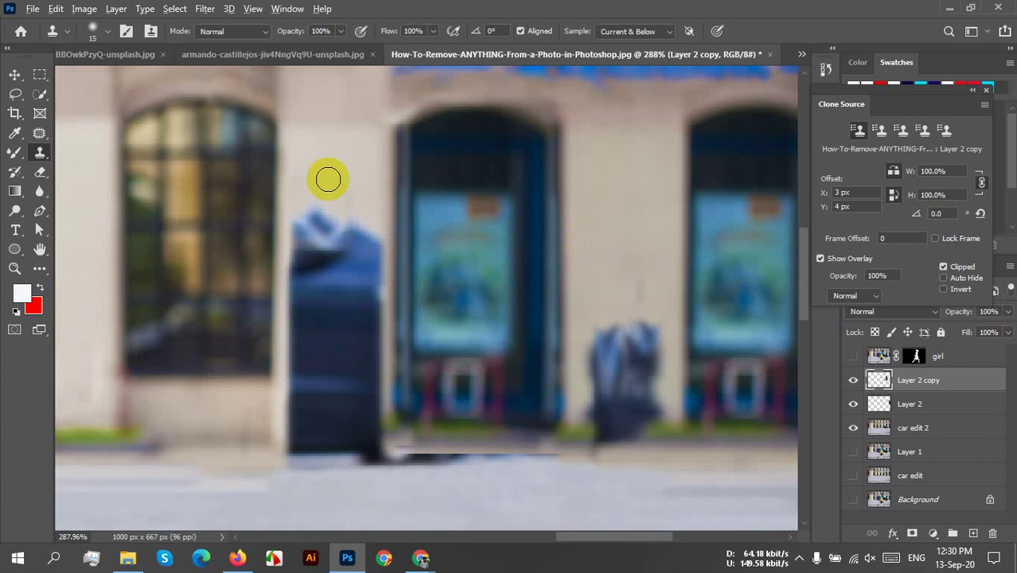
# Clone clean pillar wall over the car patch between the arched window and the duplicated doorway, working down toward the curb
pyautogui.moveTo(328, 179)
pyautogui.mouseDown()
pyautogui.moveTo(323, 251)
pyautogui.moveTo(319, 221)
pyautogui.moveTo(302, 219)
pyautogui.moveTo(300, 236)
pyautogui.moveTo(370, 231)
pyautogui.mouseUp()
pyautogui.hotkey('ctrl', 'z')
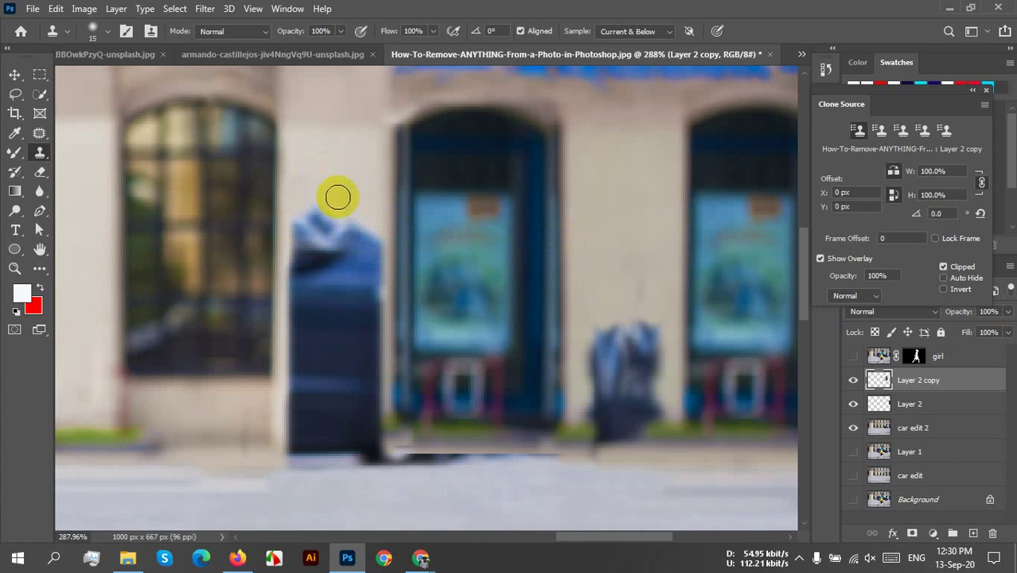
pyautogui.moveTo(335, 199)
pyautogui.mouseDown()
pyautogui.moveTo(330, 230)
pyautogui.moveTo(325, 204)
pyautogui.moveTo(316, 232)
pyautogui.moveTo(307, 222)
pyautogui.moveTo(300, 239)
pyautogui.moveTo(347, 233)
pyautogui.moveTo(369, 249)
pyautogui.moveTo(336, 240)
pyautogui.moveTo(342, 223)
pyautogui.moveTo(340, 270)
pyautogui.moveTo(317, 245)
pyautogui.moveTo(303, 272)
pyautogui.moveTo(302, 258)
pyautogui.moveTo(311, 277)
pyautogui.moveTo(367, 240)
pyautogui.moveTo(369, 262)
pyautogui.moveTo(367, 237)
pyautogui.moveTo(345, 327)
pyautogui.moveTo(344, 272)
pyautogui.moveTo(337, 318)
pyautogui.moveTo(374, 254)
pyautogui.moveTo(368, 347)
pyautogui.mouseUp()
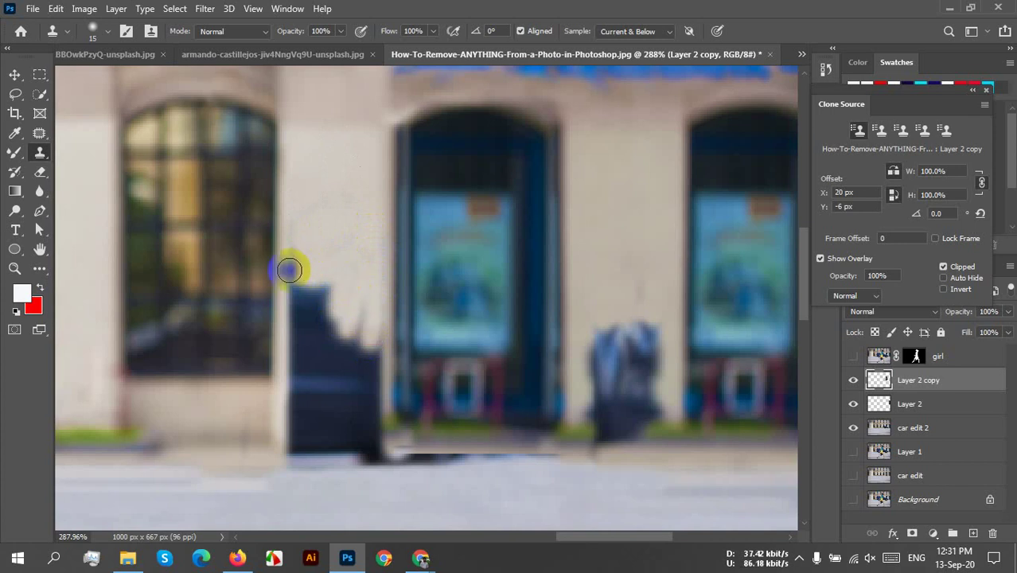
pyautogui.moveTo(295, 271)
pyautogui.mouseDown()
pyautogui.moveTo(298, 303)
pyautogui.moveTo(337, 263)
pyautogui.moveTo(295, 288)
pyautogui.moveTo(295, 341)
pyautogui.moveTo(311, 329)
pyautogui.moveTo(314, 284)
pyautogui.moveTo(317, 320)
pyautogui.moveTo(317, 296)
pyautogui.moveTo(336, 318)
pyautogui.moveTo(355, 286)
pyautogui.moveTo(335, 296)
pyautogui.moveTo(344, 375)
pyautogui.moveTo(354, 327)
pyautogui.moveTo(368, 370)
pyautogui.moveTo(368, 385)
pyautogui.moveTo(344, 324)
pyautogui.moveTo(317, 375)
pyautogui.moveTo(296, 357)
pyautogui.moveTo(297, 397)
pyautogui.moveTo(298, 388)
pyautogui.moveTo(366, 383)
pyautogui.moveTo(346, 368)
pyautogui.moveTo(317, 375)
pyautogui.moveTo(313, 405)
pyautogui.moveTo(297, 399)
pyautogui.moveTo(292, 374)
pyautogui.moveTo(301, 422)
pyautogui.moveTo(300, 445)
pyautogui.moveTo(293, 411)
pyautogui.moveTo(292, 446)
pyautogui.moveTo(358, 424)
pyautogui.moveTo(355, 412)
pyautogui.mouseUp()
# Clone pillar texture over the last dark car remnants at the pillar's base beside the duplicated doorway
pyautogui.keyDown('alt'); pyautogui.click(337, 263); pyautogui.keyUp('alt')
pyautogui.keyDown('alt'); pyautogui.click(347, 277); pyautogui.keyUp('alt')
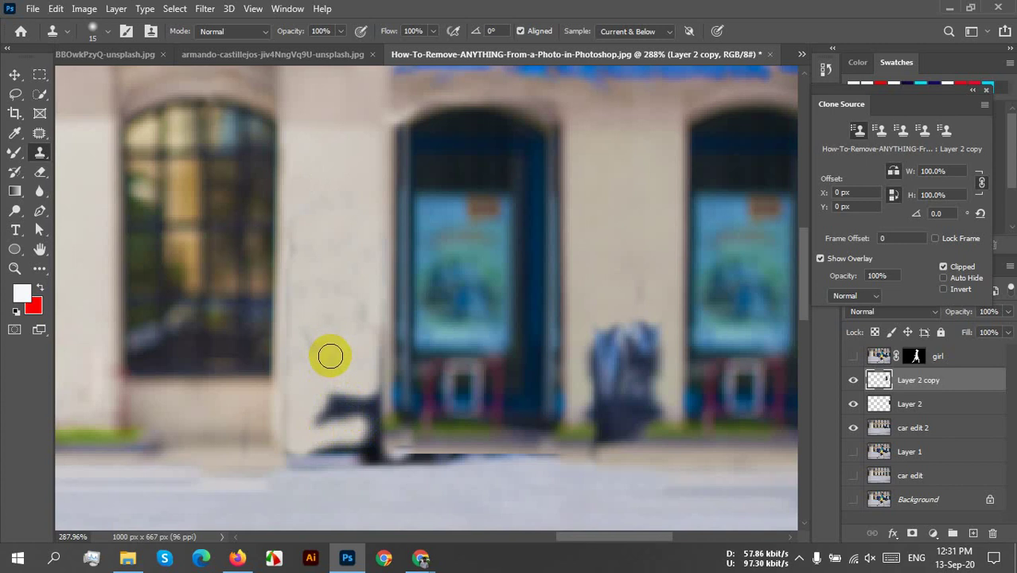
pyautogui.moveTo(330, 355)
pyautogui.mouseDown()
pyautogui.moveTo(322, 423)
pyautogui.moveTo(354, 387)
pyautogui.moveTo(363, 410)
pyautogui.moveTo(359, 431)
pyautogui.moveTo(316, 440)
pyautogui.moveTo(345, 421)
pyautogui.mouseUp()
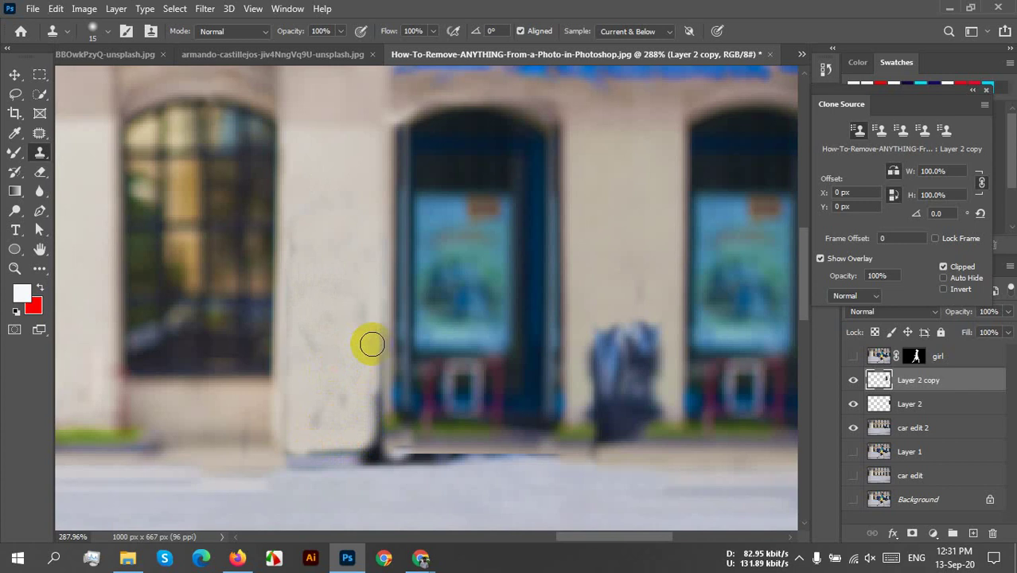
pyautogui.moveTo(369, 352)
pyautogui.mouseDown()
pyautogui.moveTo(367, 456)
pyautogui.moveTo(362, 447)
pyautogui.mouseUp()
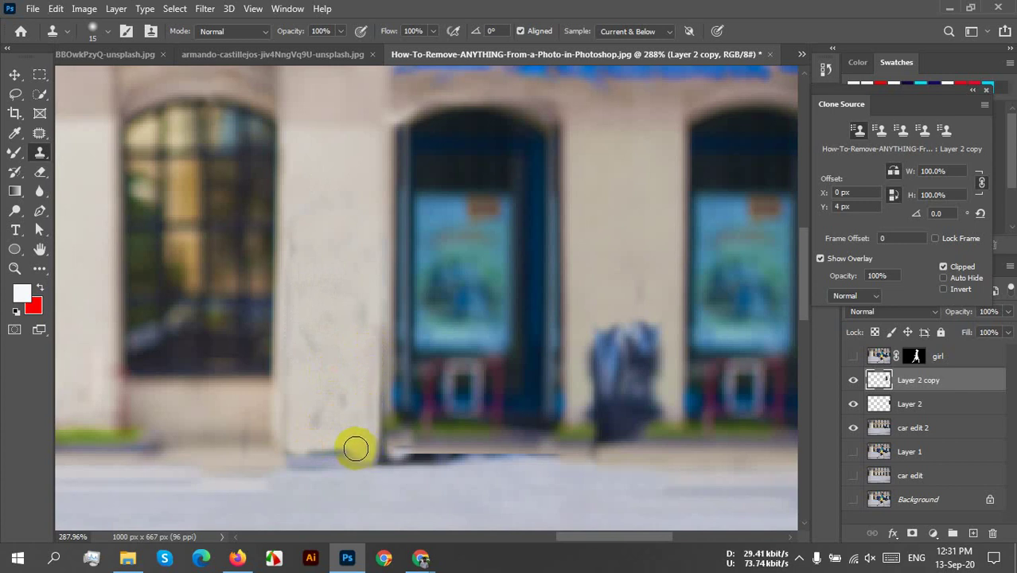
# Clone road surface along the curb to cover the dark car shadow and uneven edge beneath the pillar and doorways
pyautogui.scroll(-2, 391, 476)
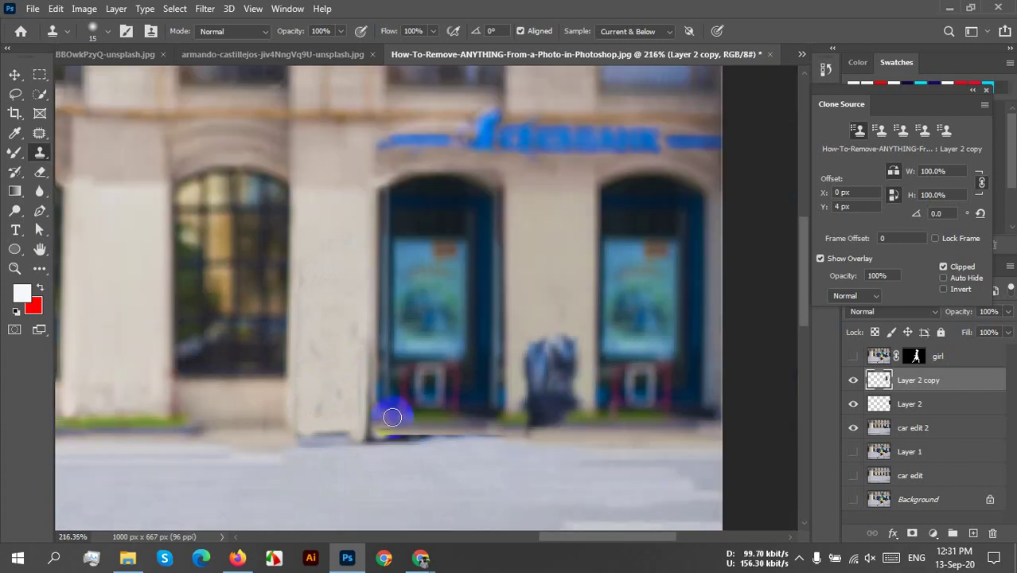
pyautogui.scroll(-1, 351, 463)
pyautogui.scroll(2, 383, 470)
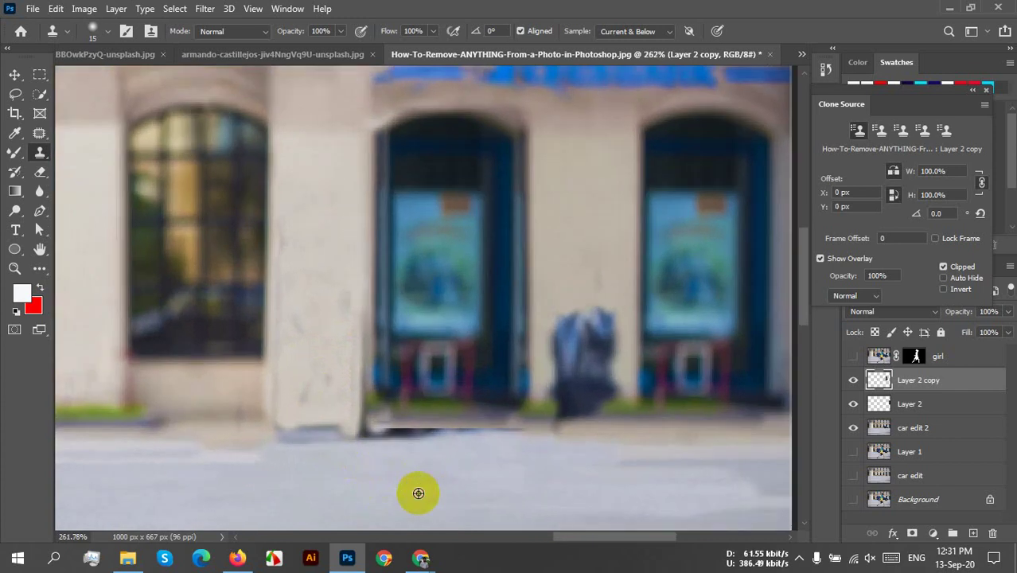
pyautogui.moveTo(541, 433)
pyautogui.mouseDown()
pyautogui.moveTo(416, 445)
pyautogui.moveTo(313, 445)
pyautogui.moveTo(316, 429)
pyautogui.moveTo(114, 438)
pyautogui.mouseUp()
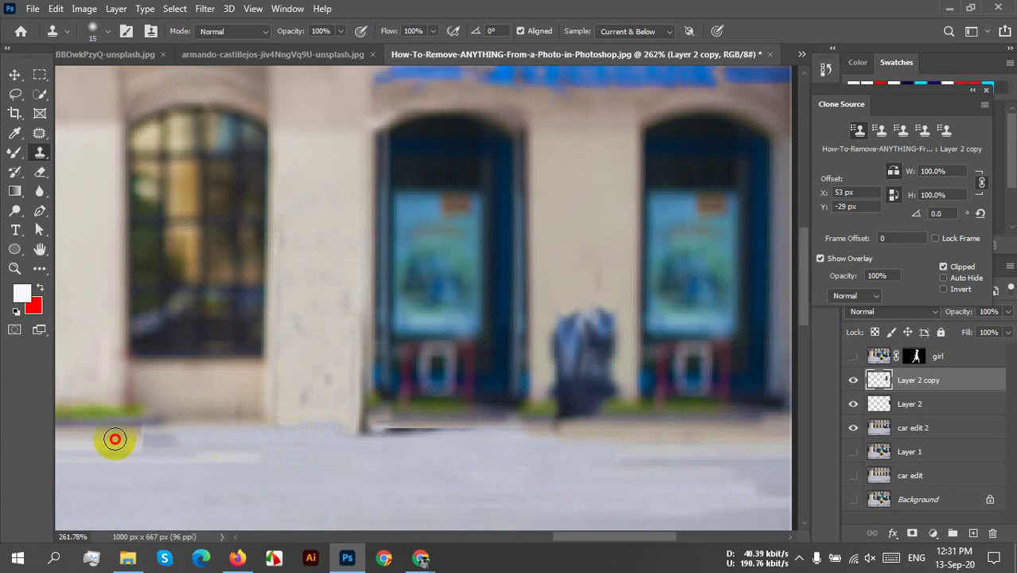
pyautogui.keyDown('alt'); pyautogui.click(344, 462); pyautogui.keyUp('alt')
pyautogui.moveTo(237, 451)
pyautogui.mouseDown()
pyautogui.moveTo(115, 440)
pyautogui.moveTo(779, 431)
pyautogui.mouseUp()
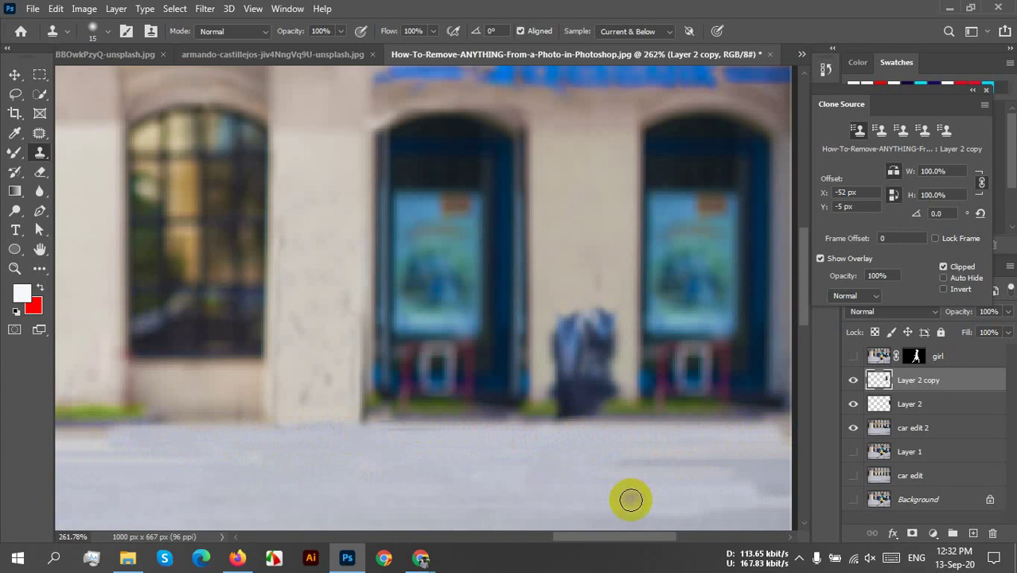
# Clone clean asphalt over the uneven road patches below the doorways near the photo's edge, fixing the dark smear
pyautogui.scroll(-2, 602, 474)
pyautogui.moveTo(602, 474)
pyautogui.mouseDown()
pyautogui.moveTo(562, 465)
pyautogui.moveTo(545, 431)
pyautogui.mouseUp()
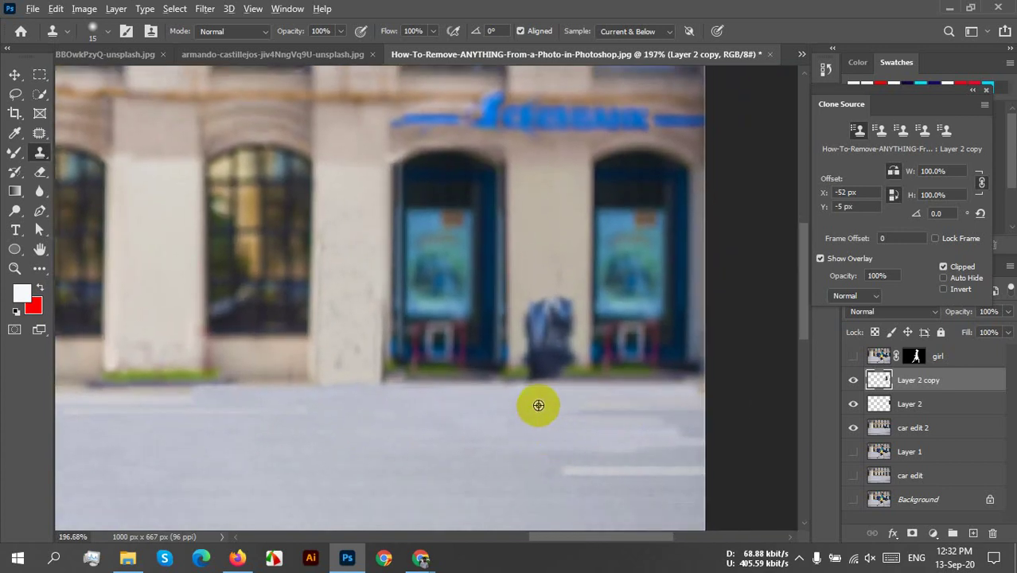
pyautogui.keyDown('alt'); pyautogui.click(557, 412); pyautogui.keyUp('alt')
pyautogui.moveTo(697, 434); pyautogui.dragTo(625, 434)
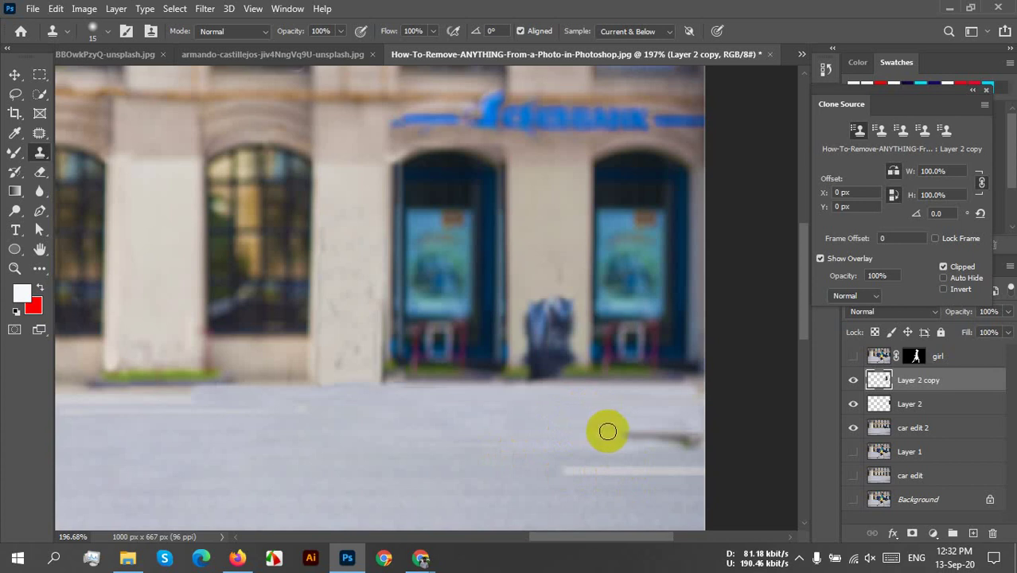
pyautogui.moveTo(611, 430)
pyautogui.mouseDown()
pyautogui.moveTo(695, 439)
pyautogui.moveTo(672, 445)
pyautogui.mouseUp()
# Merge the layers Layer 2 copy, Layer 2 and car edit 2 into one, and show the girl layer
pyautogui.scroll(-3, 465, 446)
pyautogui.scroll(-2, 467, 425)
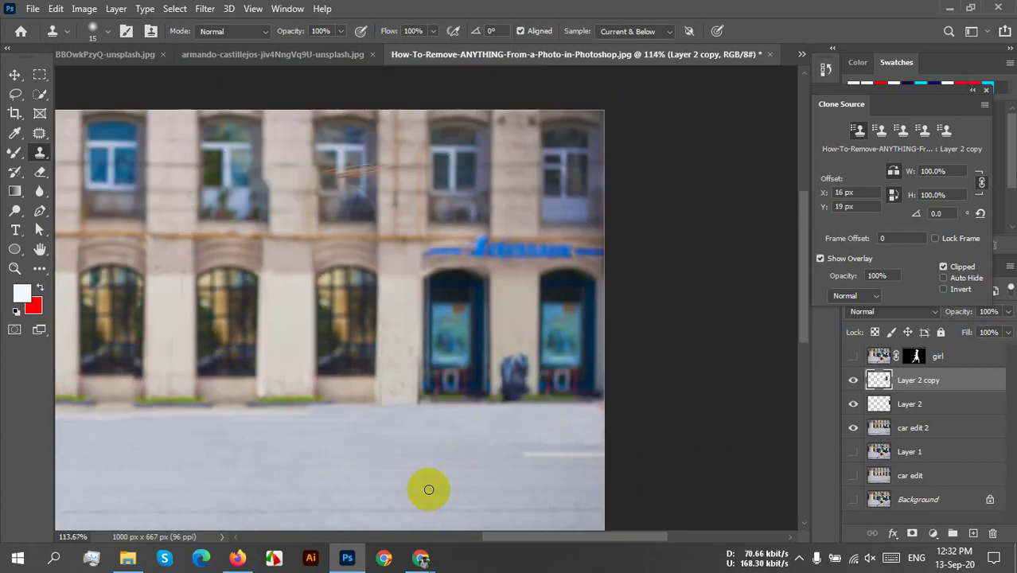
pyautogui.scroll(-2, 264, 438)
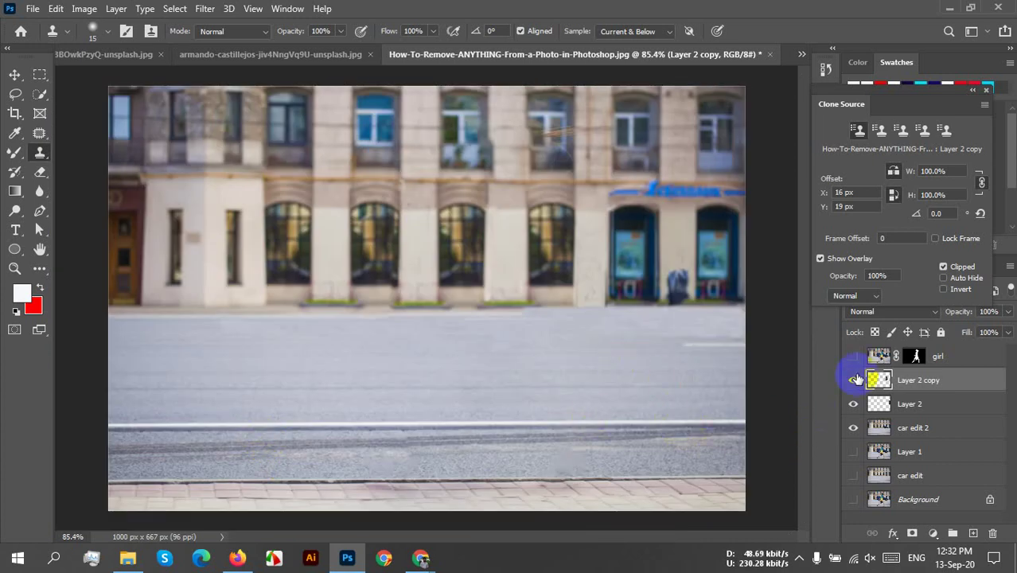
pyautogui.keyDown('shift'); pyautogui.click(943, 431); pyautogui.keyUp('shift')
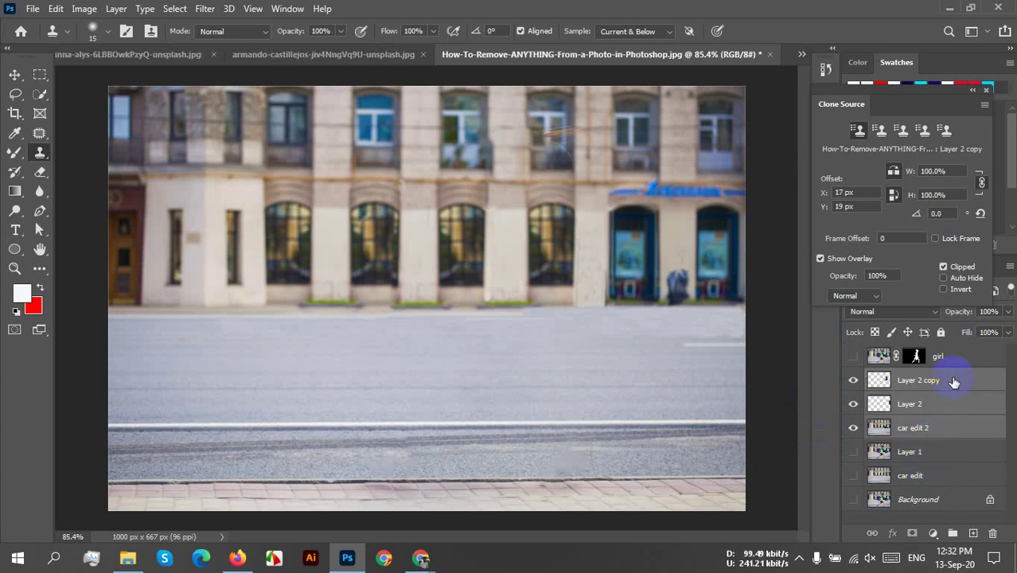
pyautogui.rightClick(953, 389)
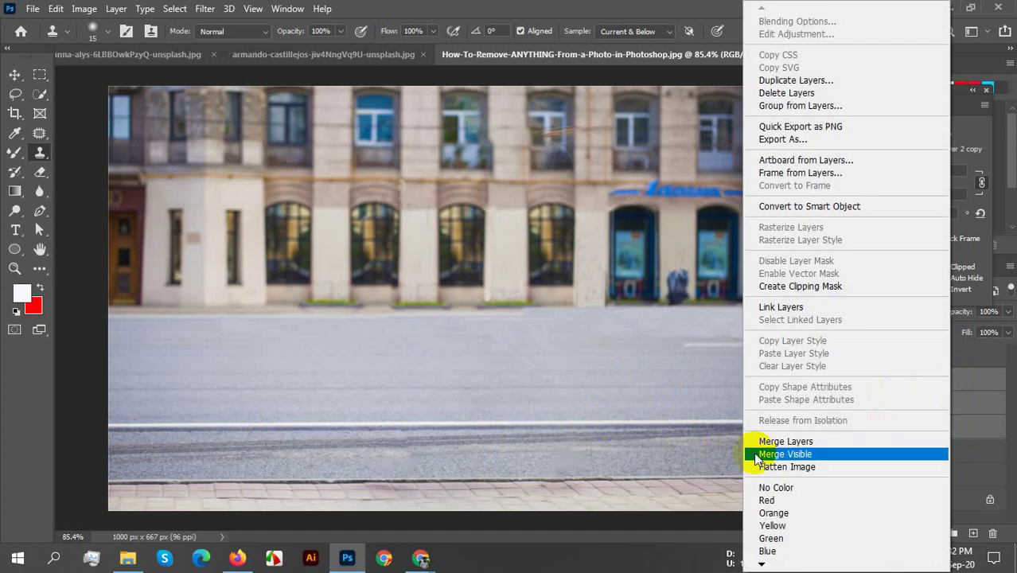
pyautogui.click(773, 440)
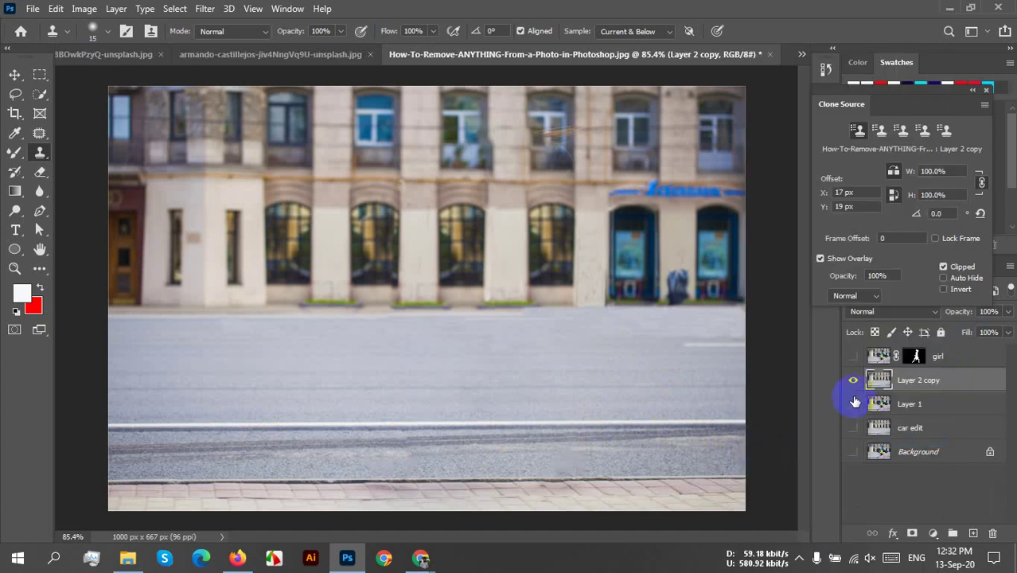
pyautogui.click(854, 357)
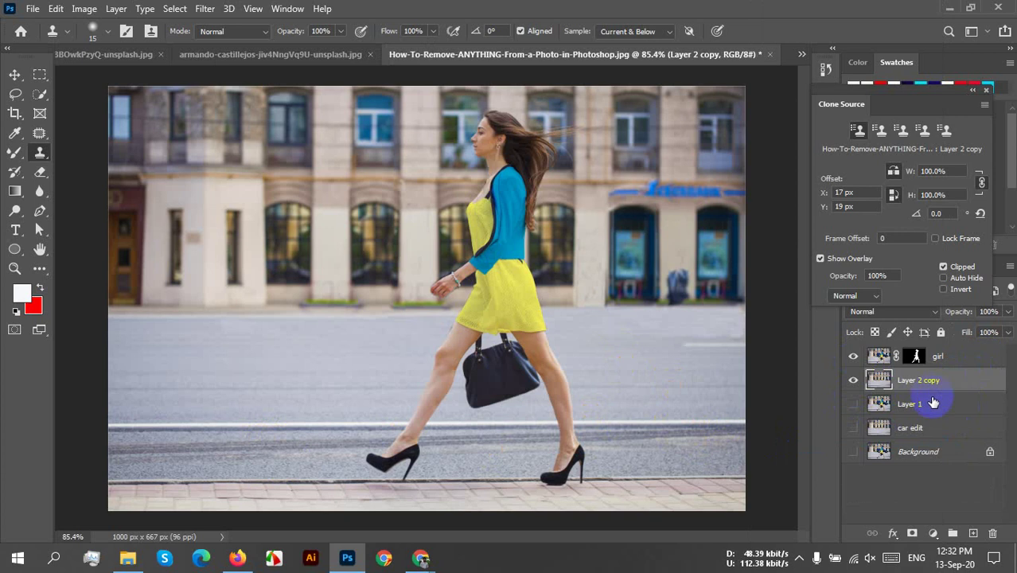
# Compare the merged Layer 2 copy background with the car edit version behind the girl by toggling their visibility
pyautogui.click(854, 380)
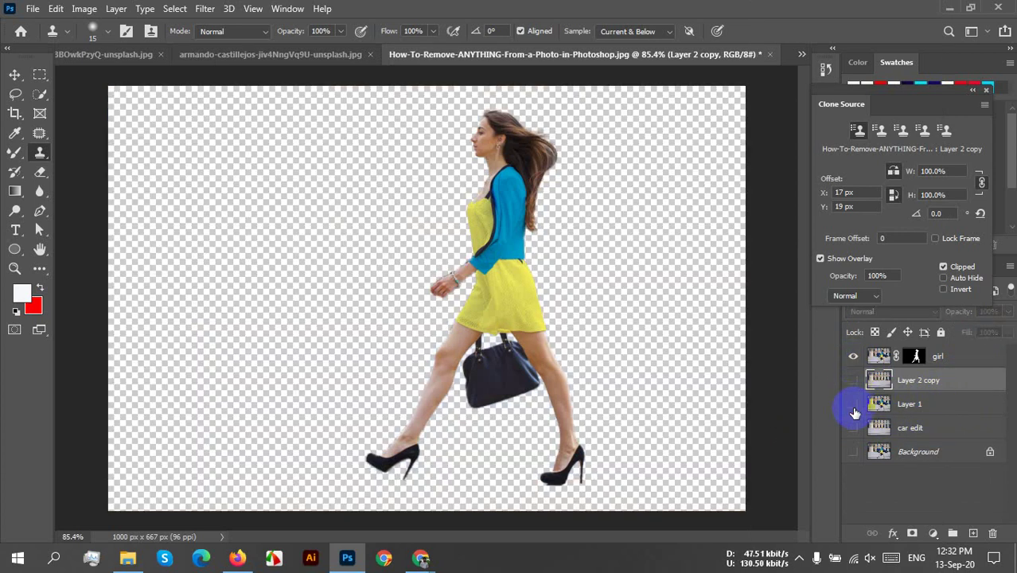
pyautogui.click(854, 430)
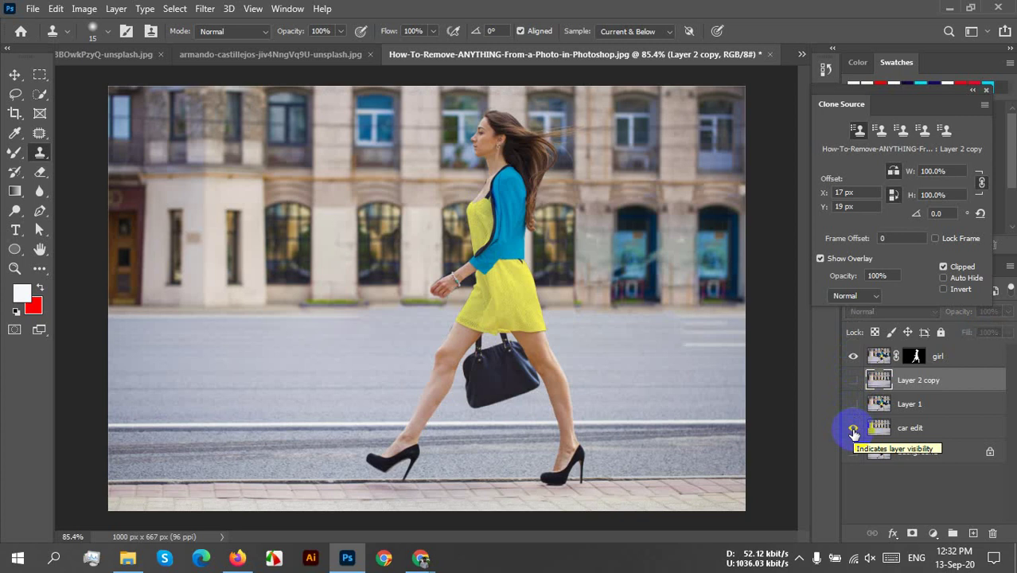
pyautogui.click(853, 431)
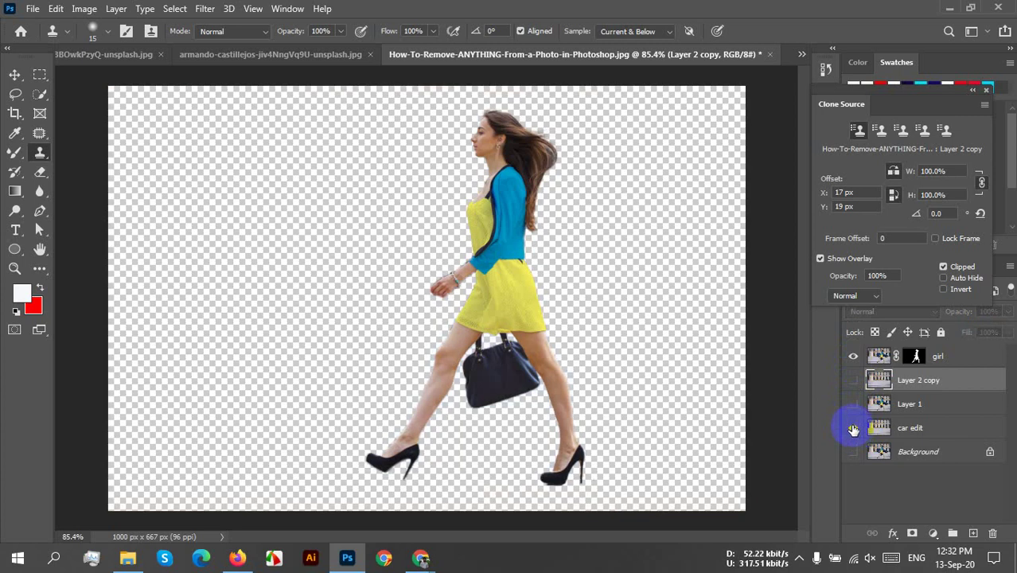
pyautogui.click(853, 429)
pyautogui.click(853, 384)
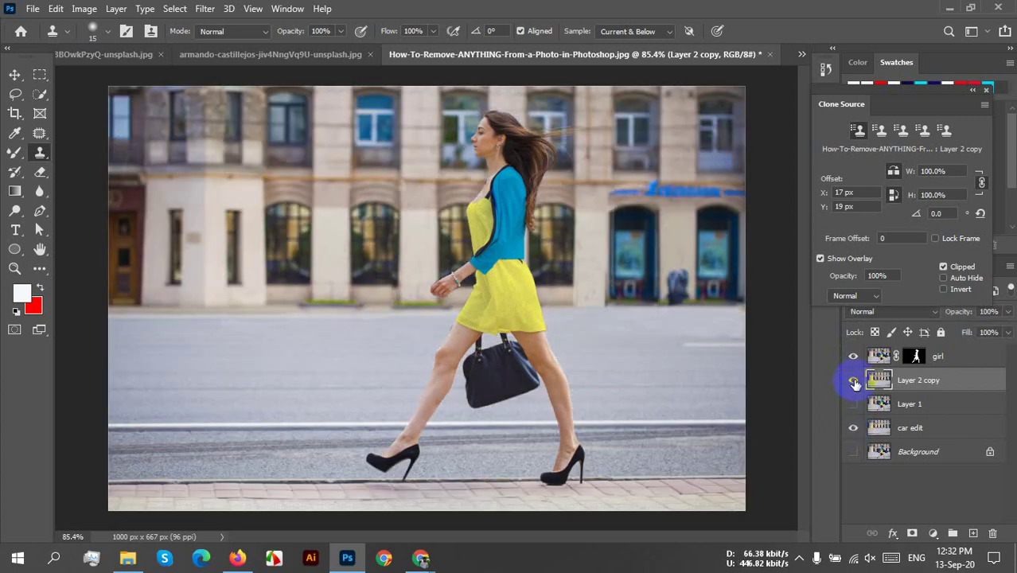
pyautogui.click(854, 383)
pyautogui.click(854, 382)
pyautogui.click(854, 382)
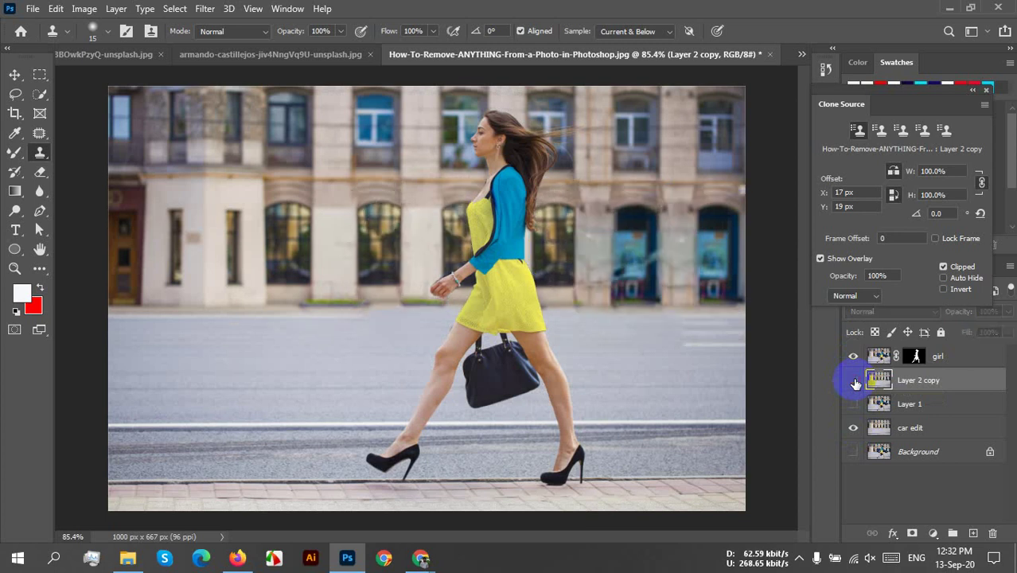
pyautogui.click(854, 382)
pyautogui.click(854, 382)
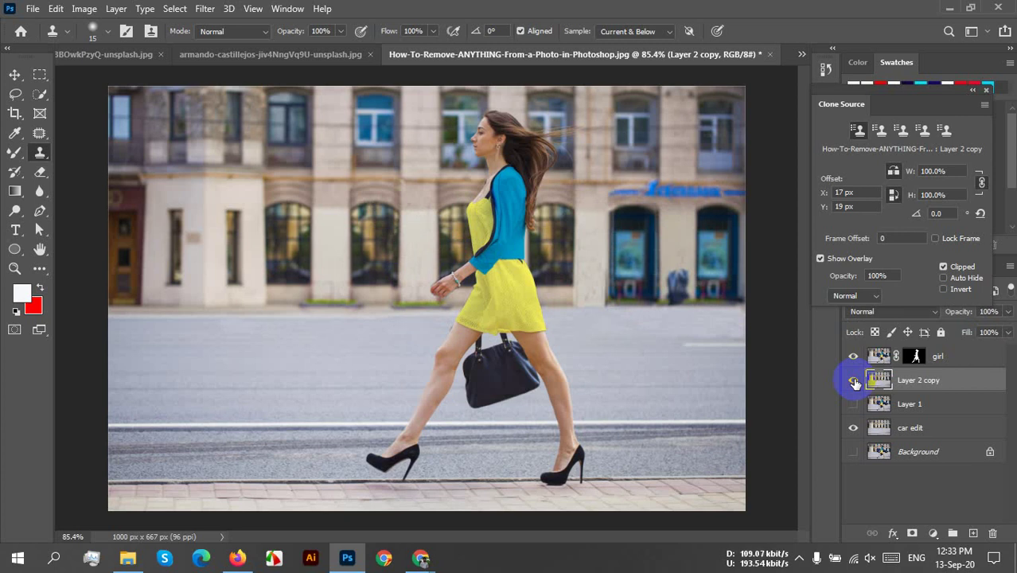
pyautogui.click(854, 382)
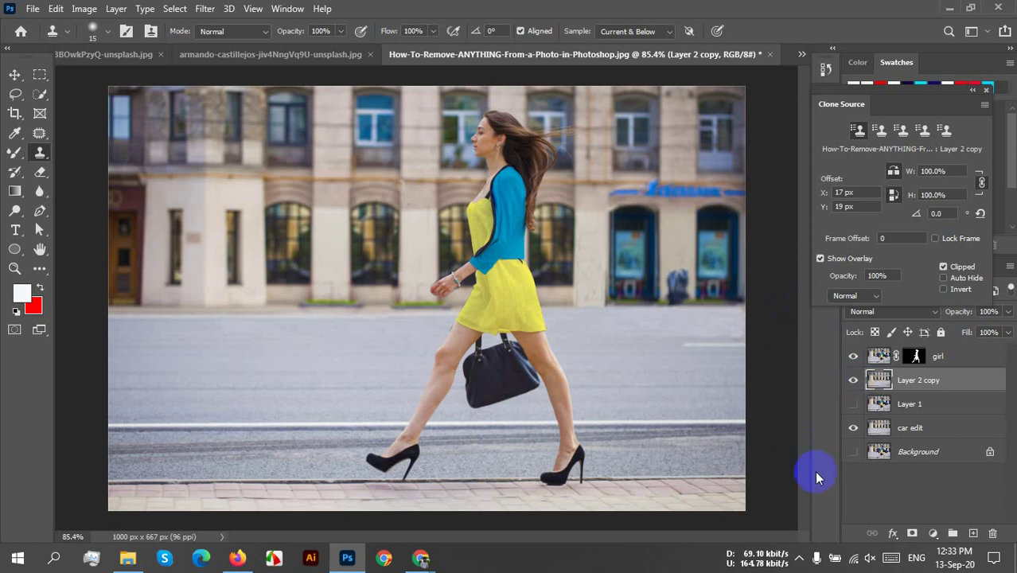